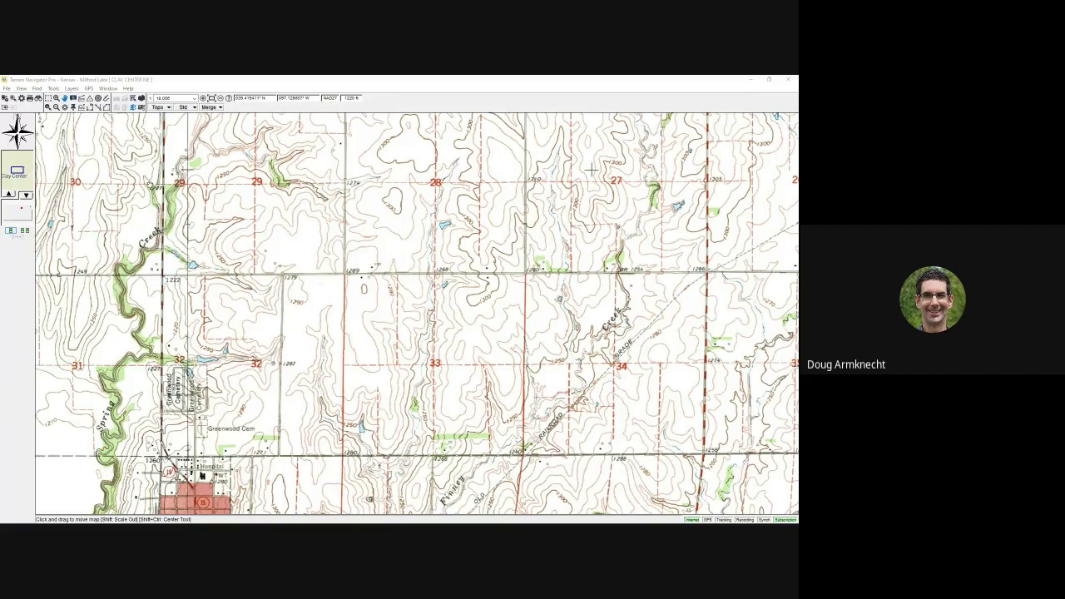
Search all USGS Topographic placenames for "tuttle creek" and open the Tuttle Creek Lake reservoir in place of the active map.
left_click(37, 89)
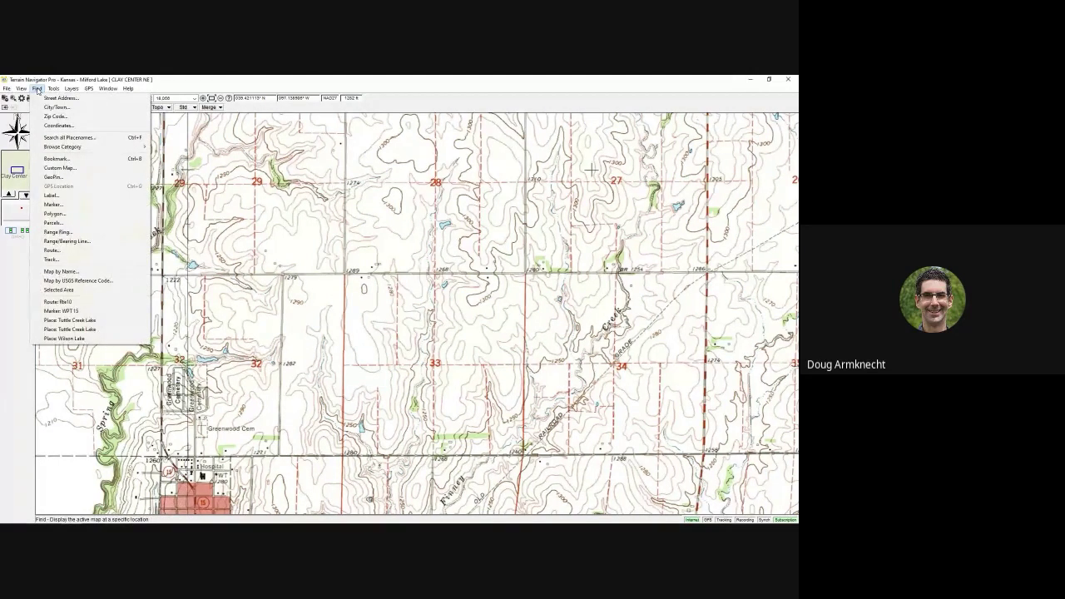
left_click(37, 89)
left_click(37, 89)
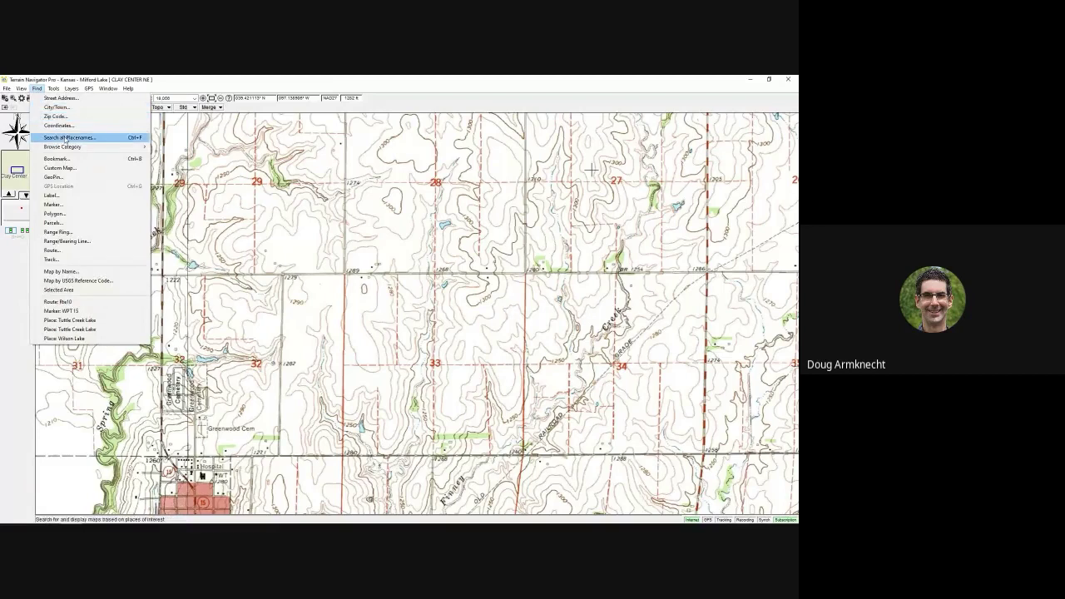
left_click(68, 137)
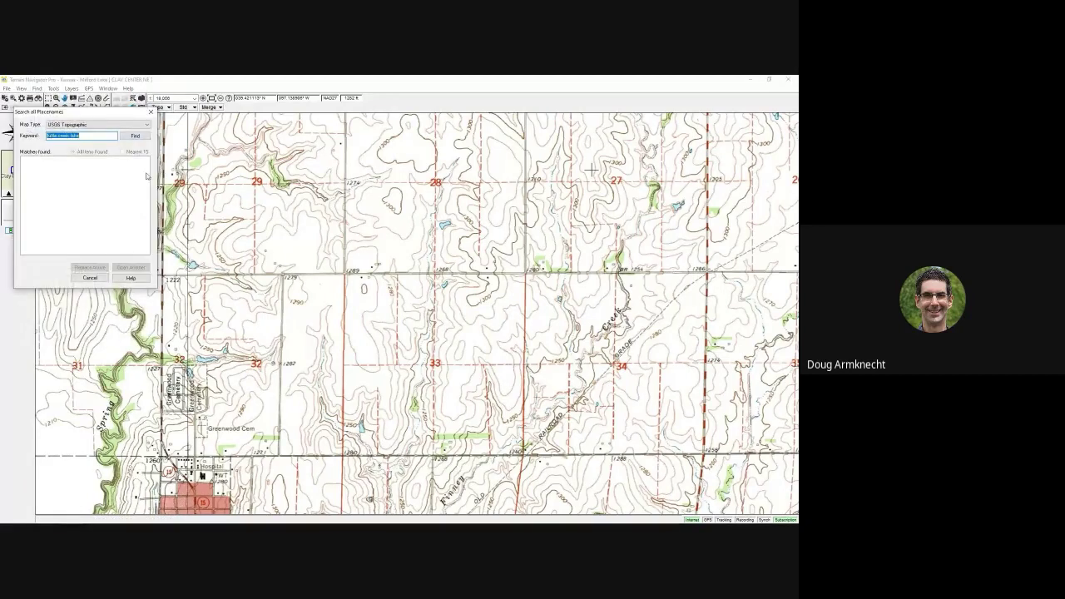
key("BackSpace")
type("tuttle creek")
left_click(135, 135)
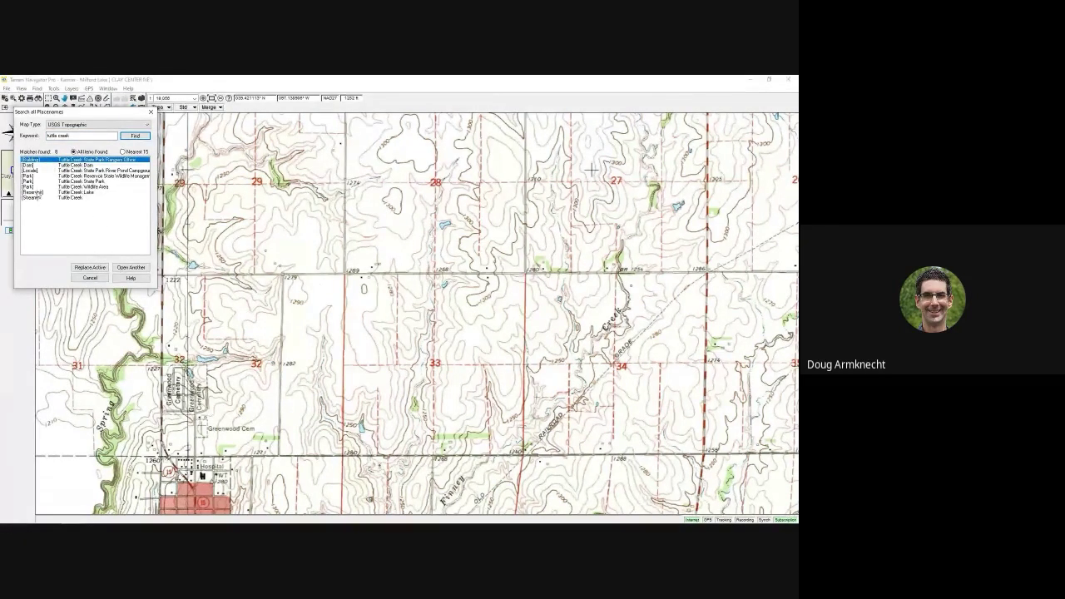
left_click(44, 193)
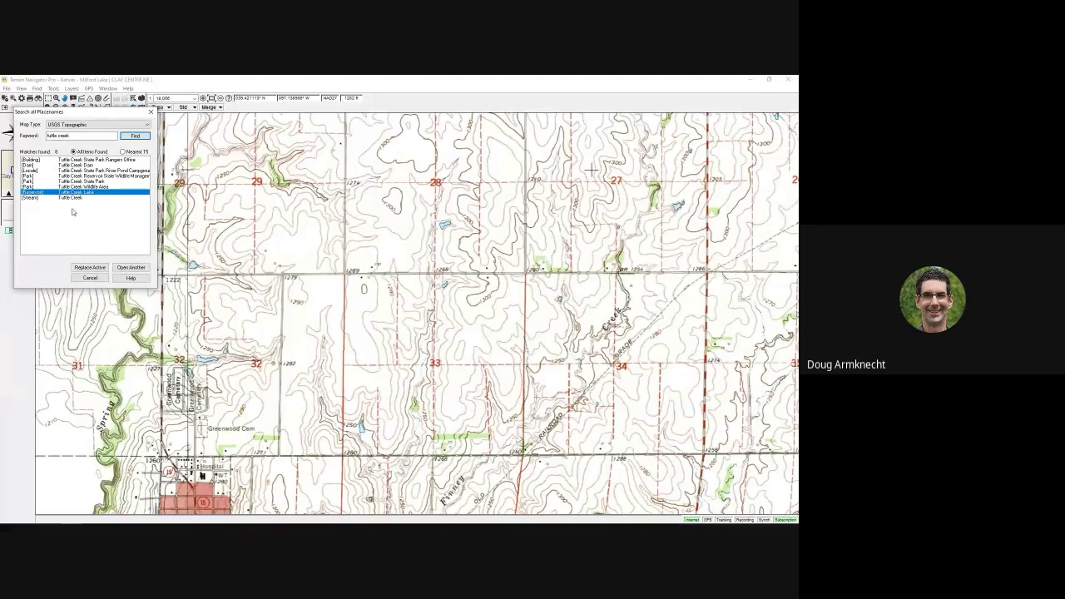
left_click(94, 270)
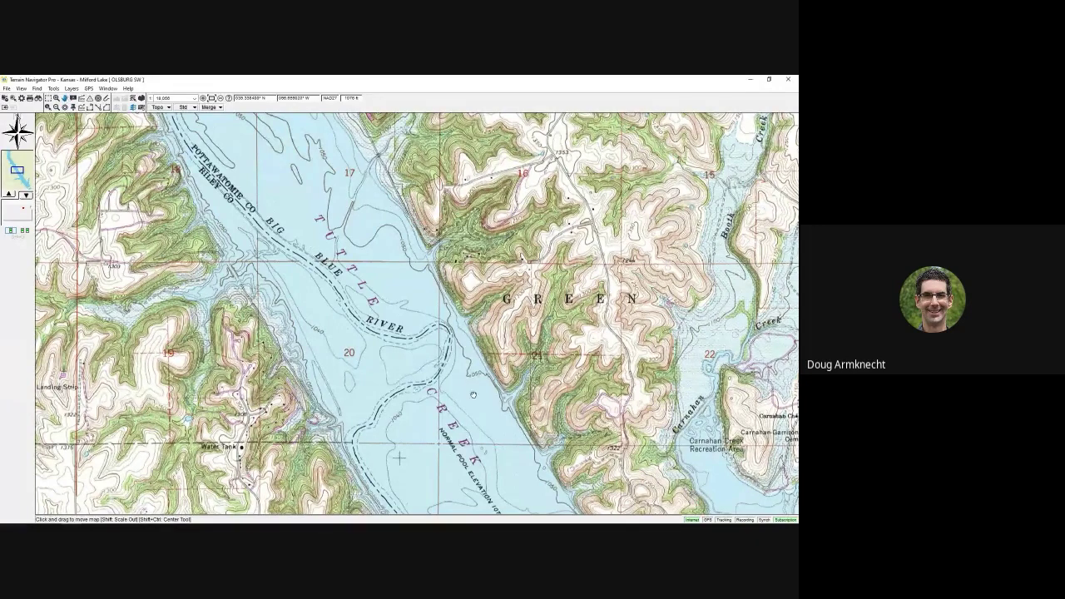
Examine the terrain around Tuttle Creek Lake, down to the Grant area between the lake arm, Tuttle Creek and the Big Blue River.
left_click_drag(364, 413, 389, 335)
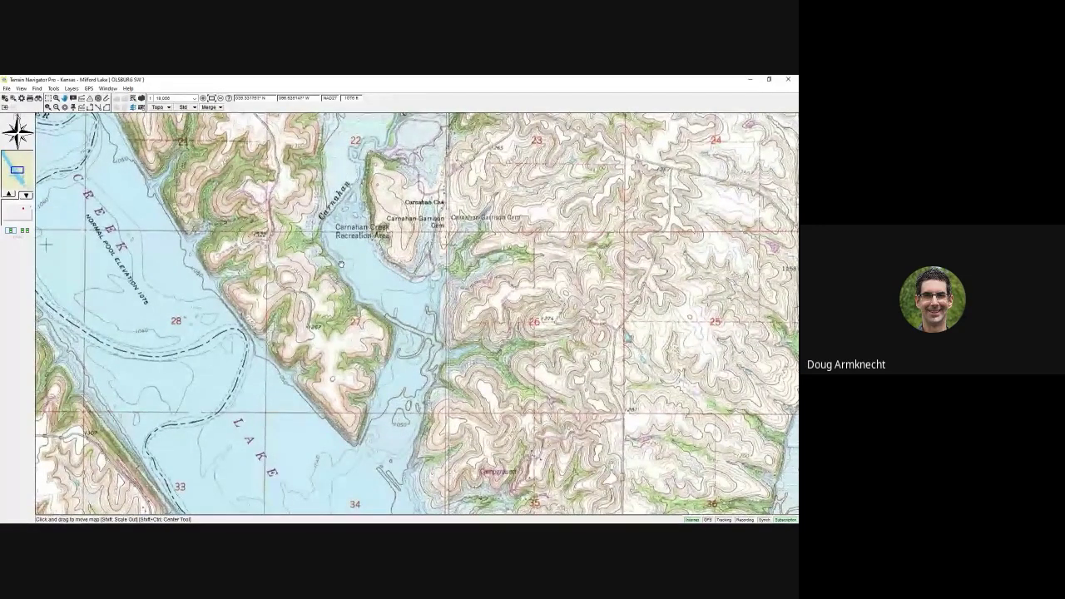
scroll(341, 263, "down", 1)
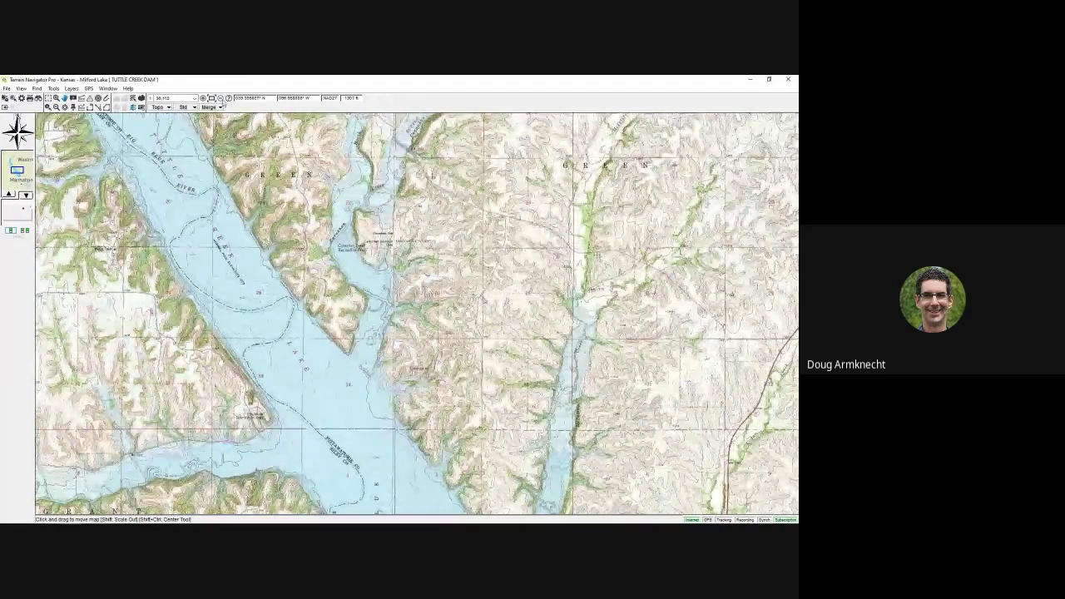
left_click_drag(275, 237, 361, 257)
scroll(350, 305, "up", 1)
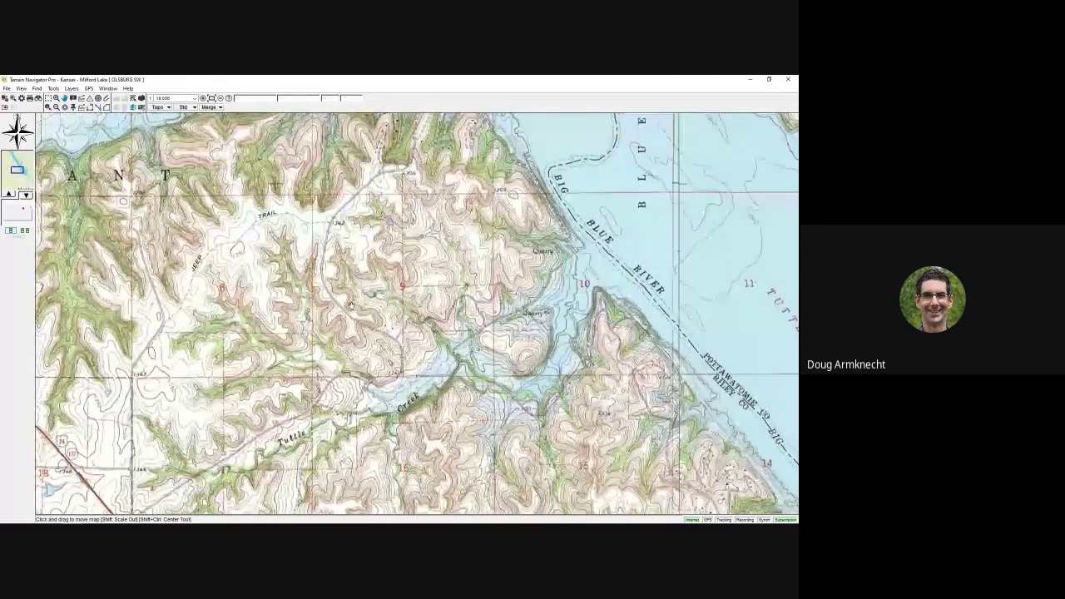
left_click_drag(350, 305, 385, 323)
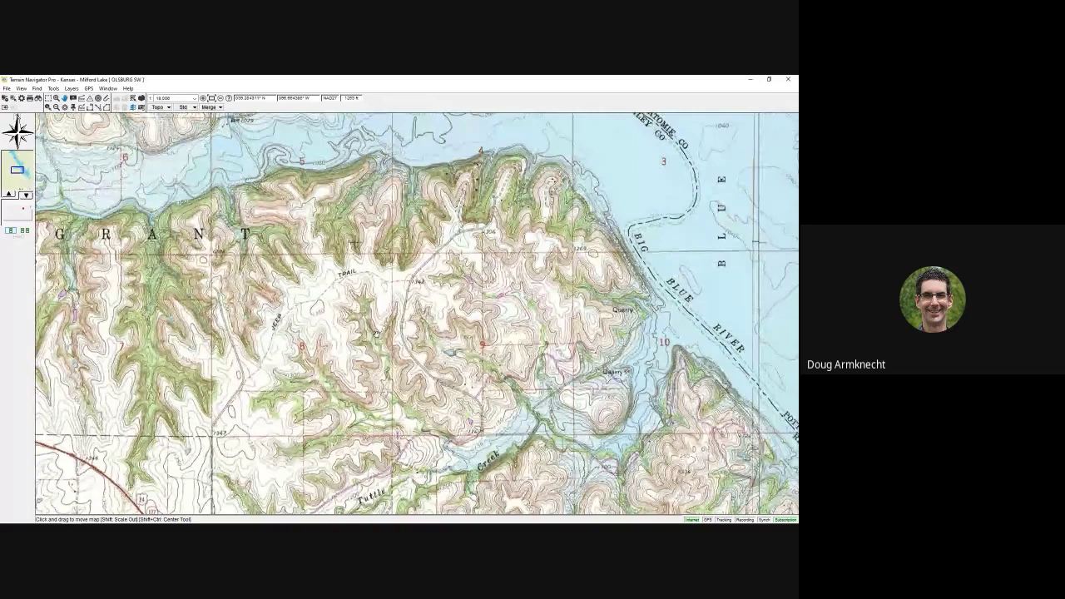
left_click_drag(242, 291, 310, 285)
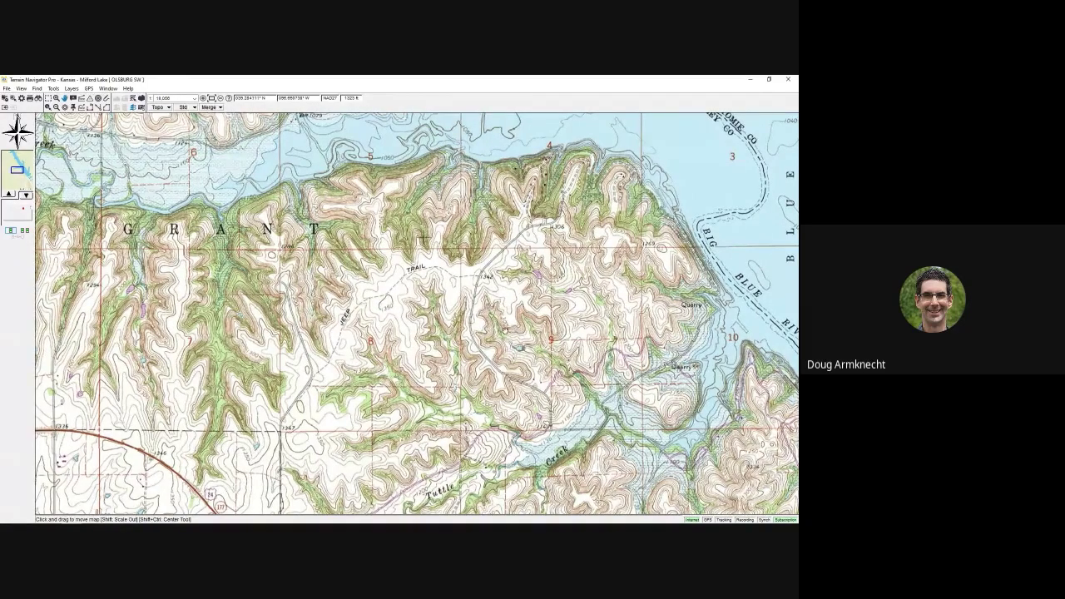
left_click_drag(423, 238, 463, 236)
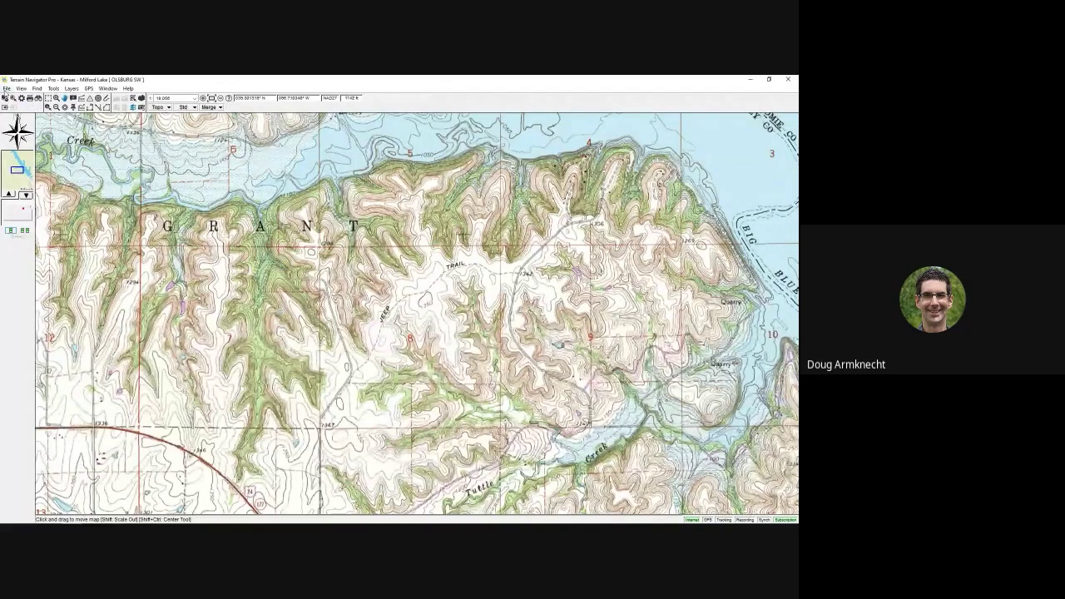
left_click_drag(517, 343, 426, 335)
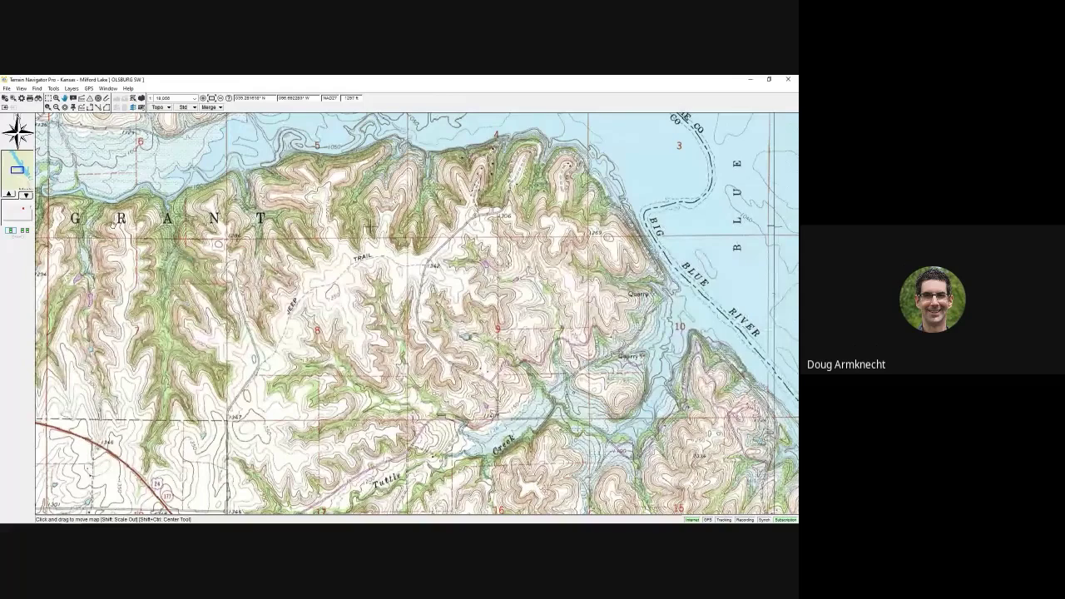
Set the primary coordinate display to degrees, minutes and seconds (D° M' S") with the NAD 83 datum.
left_click(7, 88)
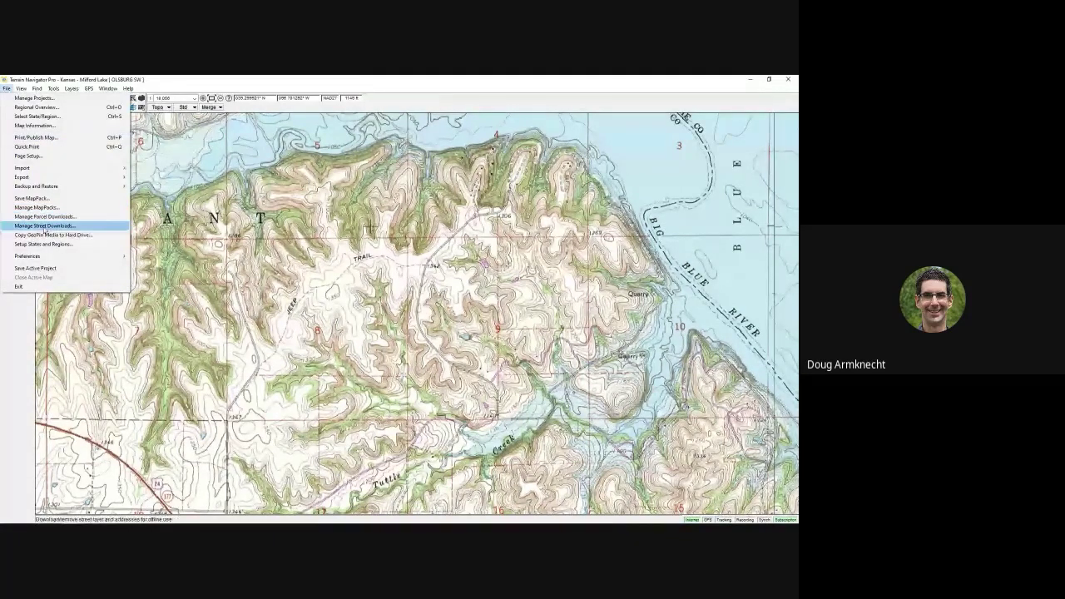
mouse_move(92, 256)
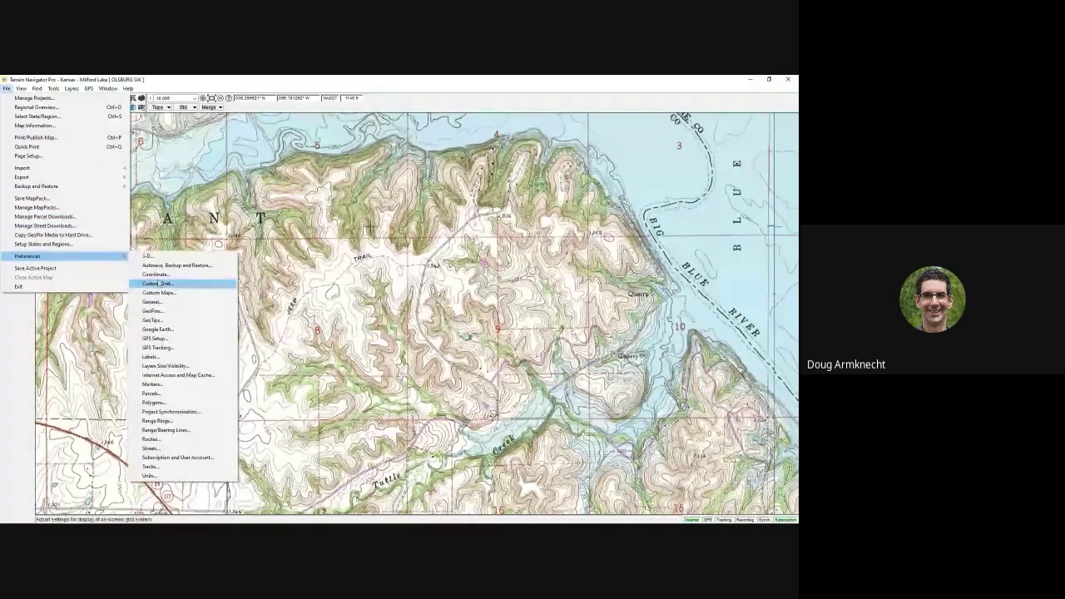
left_click(155, 275)
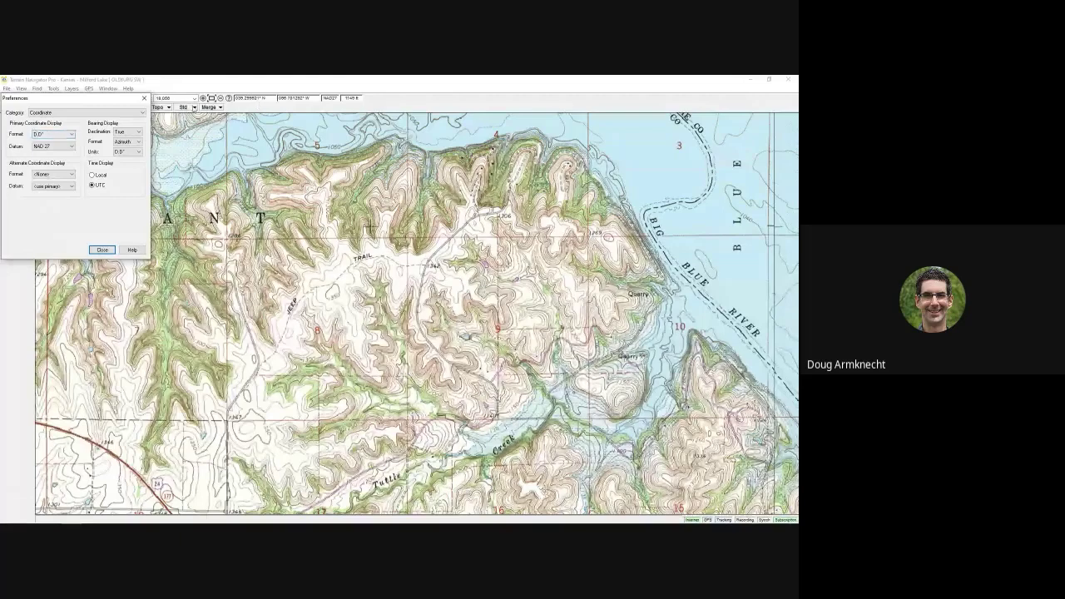
left_click(56, 135)
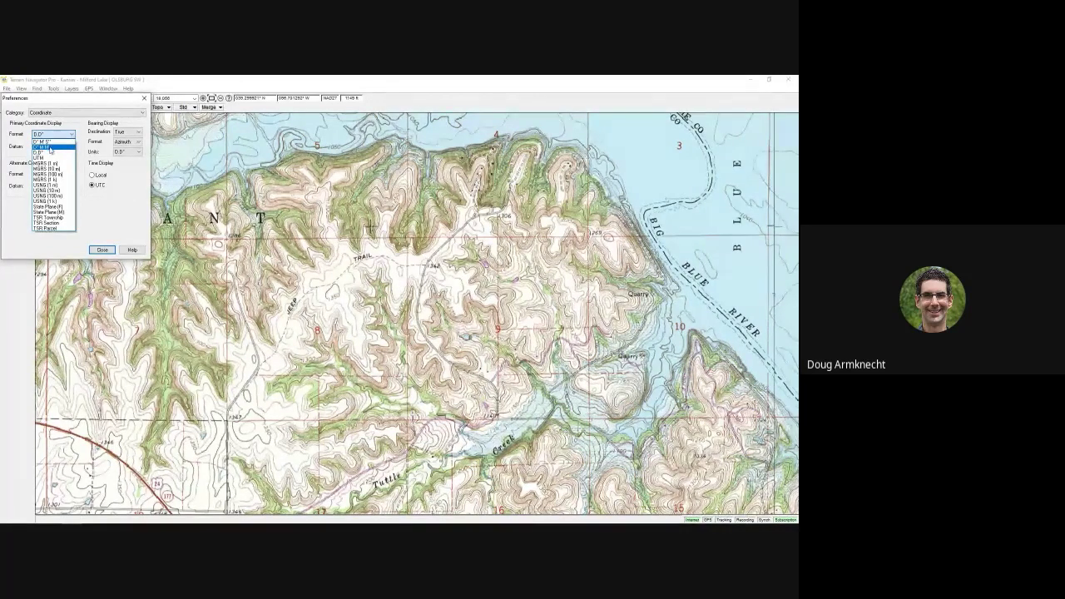
left_click(46, 142)
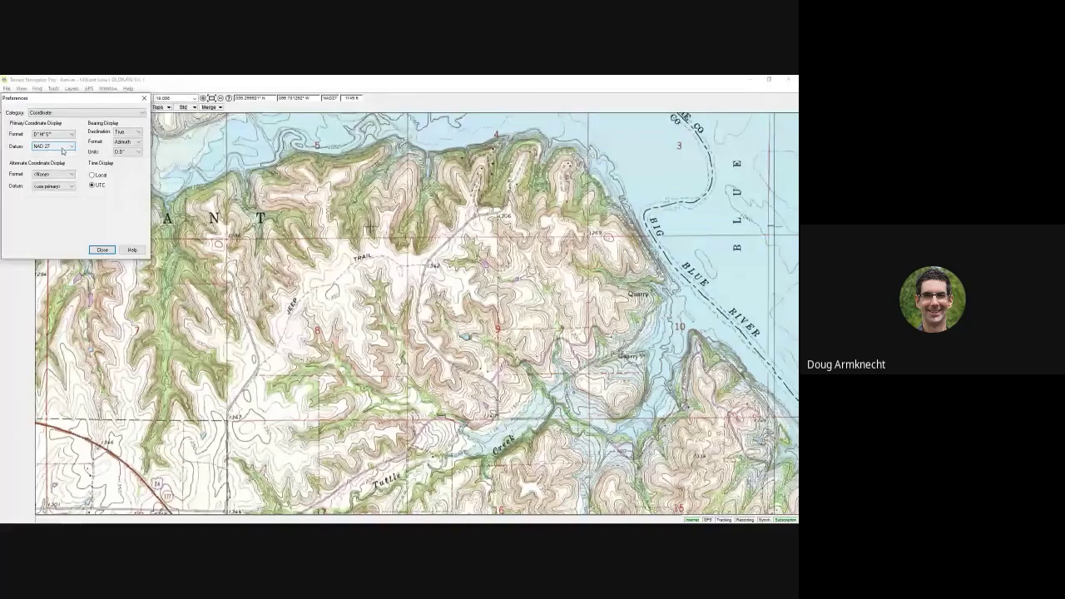
left_click(58, 152)
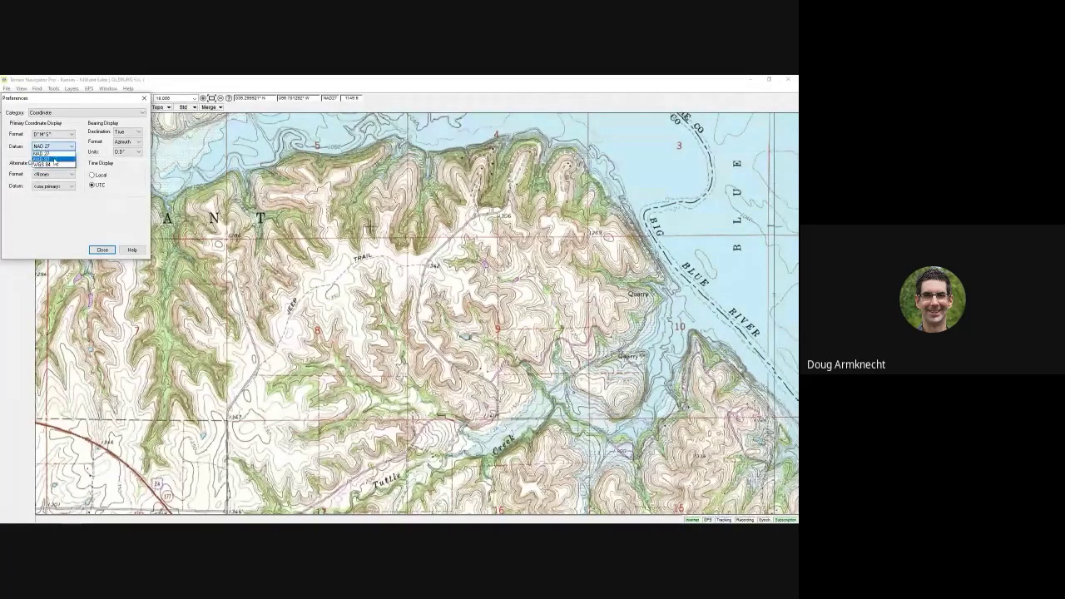
left_click(49, 159)
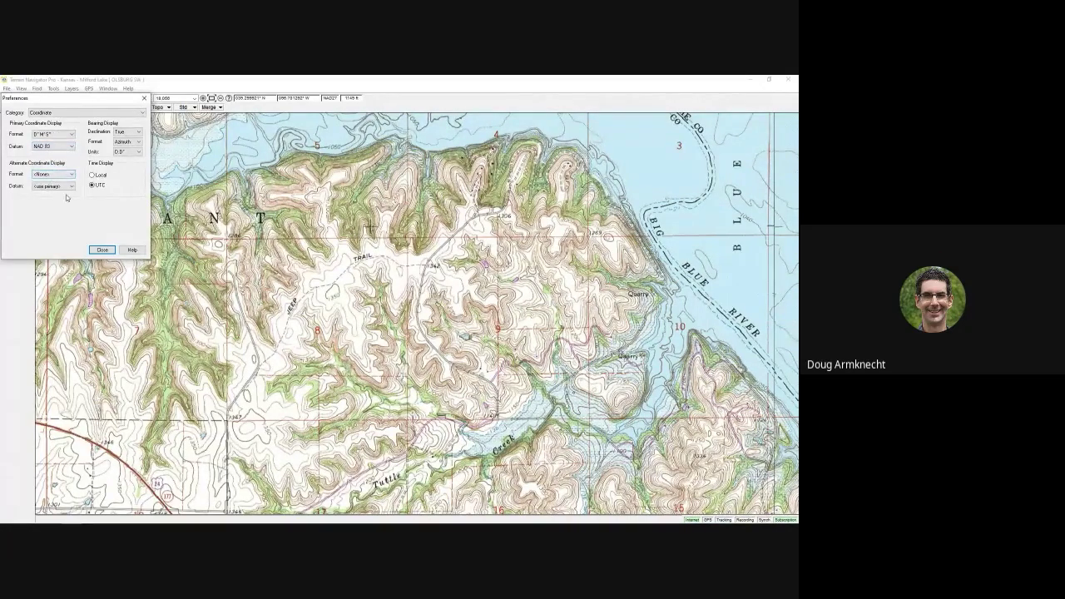
left_click(100, 250)
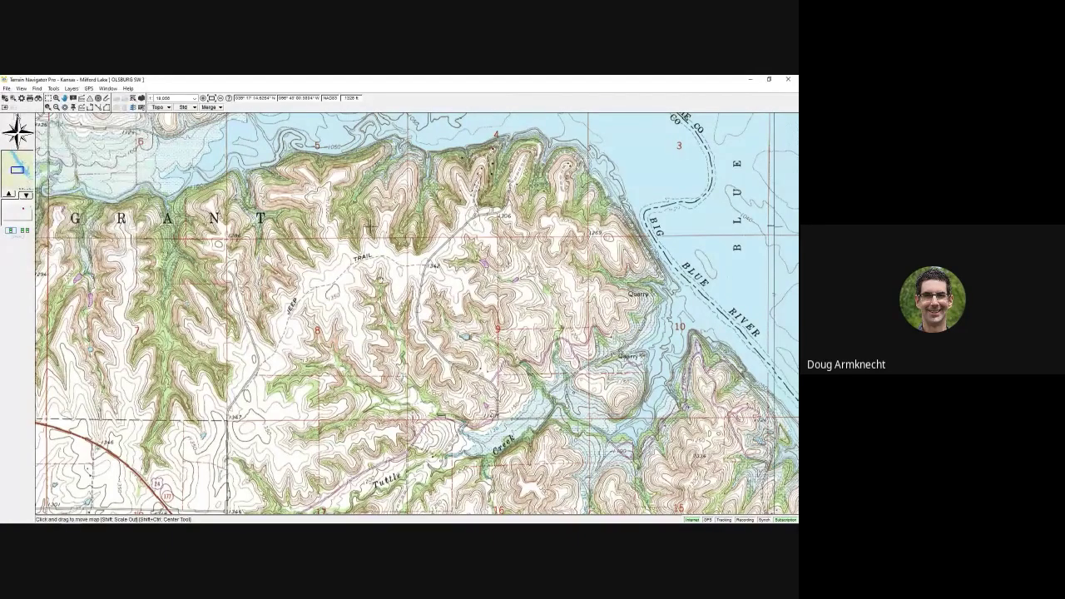
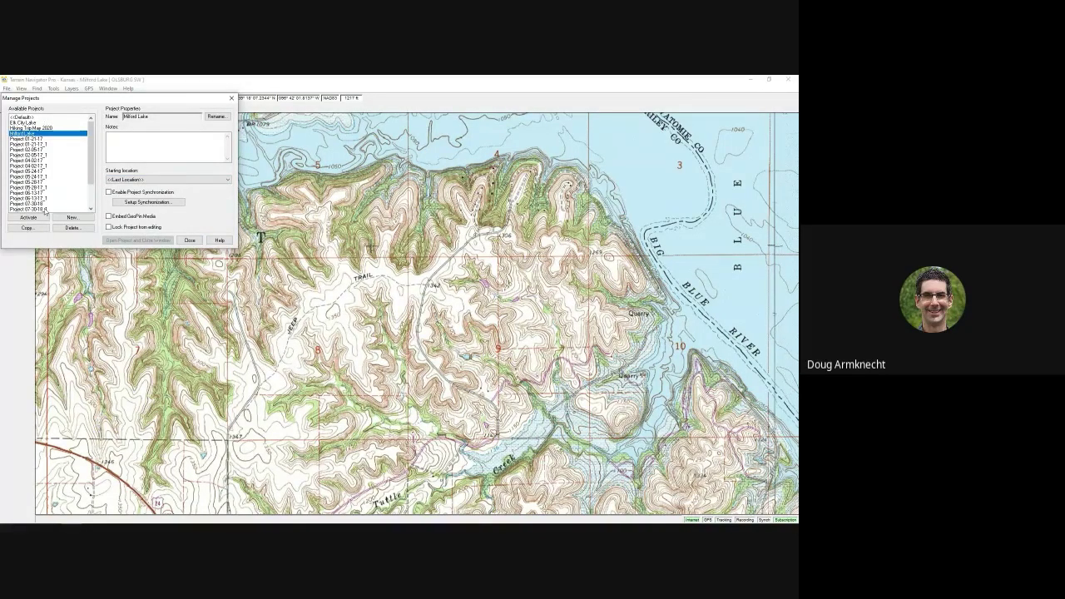
Create and activate a project named Tuttle Creek Lake AR, synchronized with a new Mobile Terrain Navigator Pro project.
left_click(71, 218)
left_click(74, 218)
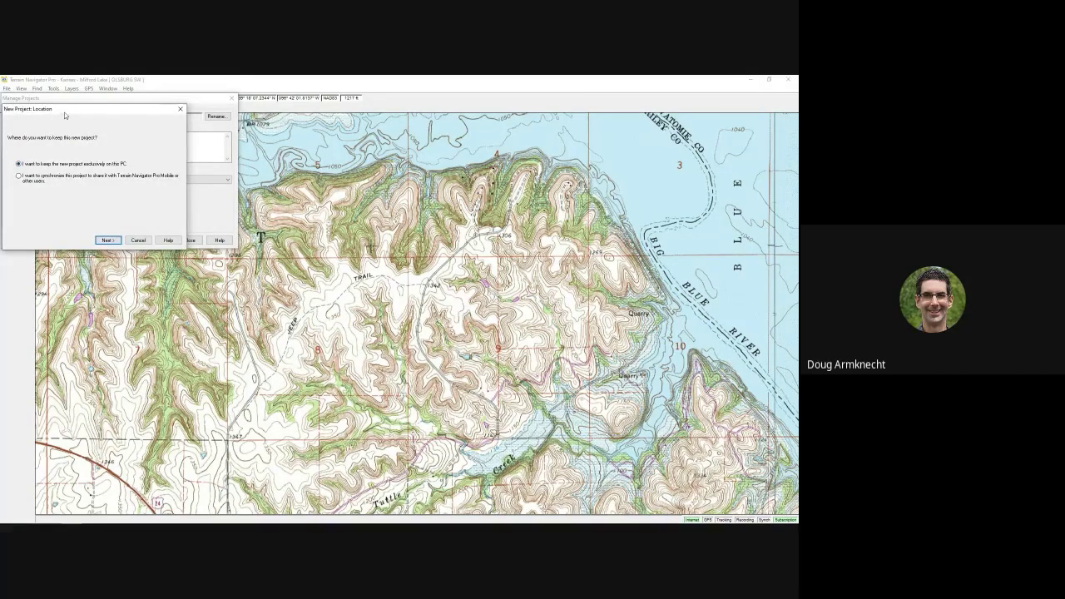
left_click_drag(64, 113, 69, 113)
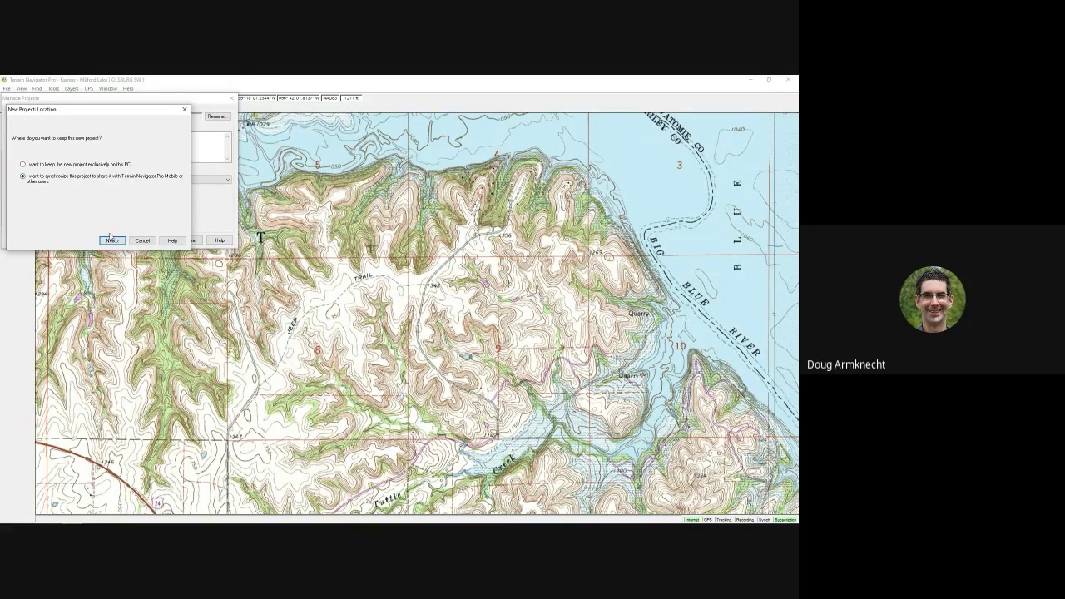
left_click(111, 240)
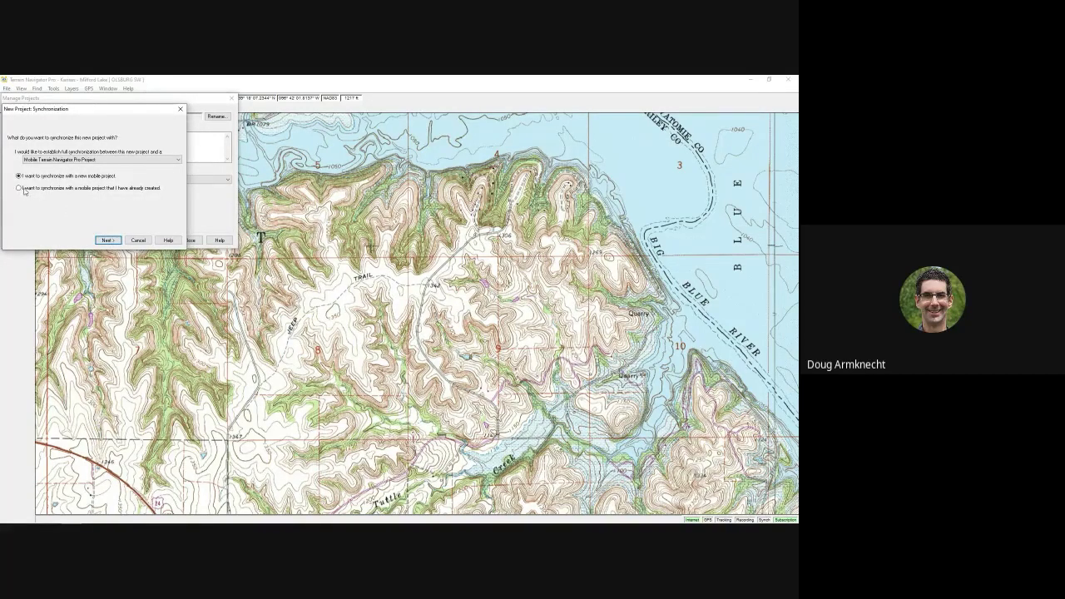
left_click(107, 240)
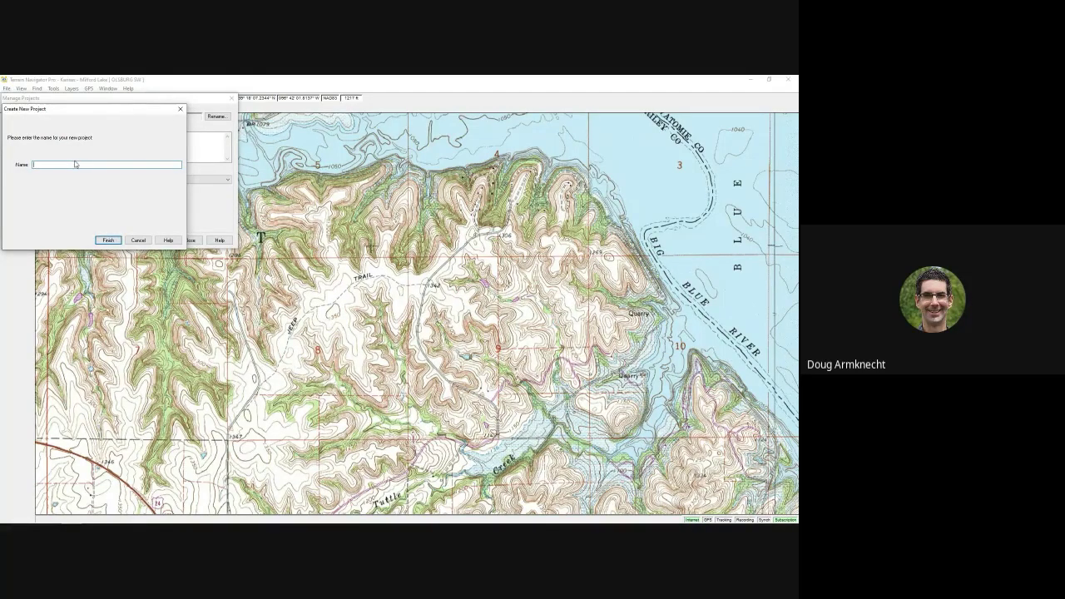
type("Tuttle Creek Lake AR")
left_click(108, 240)
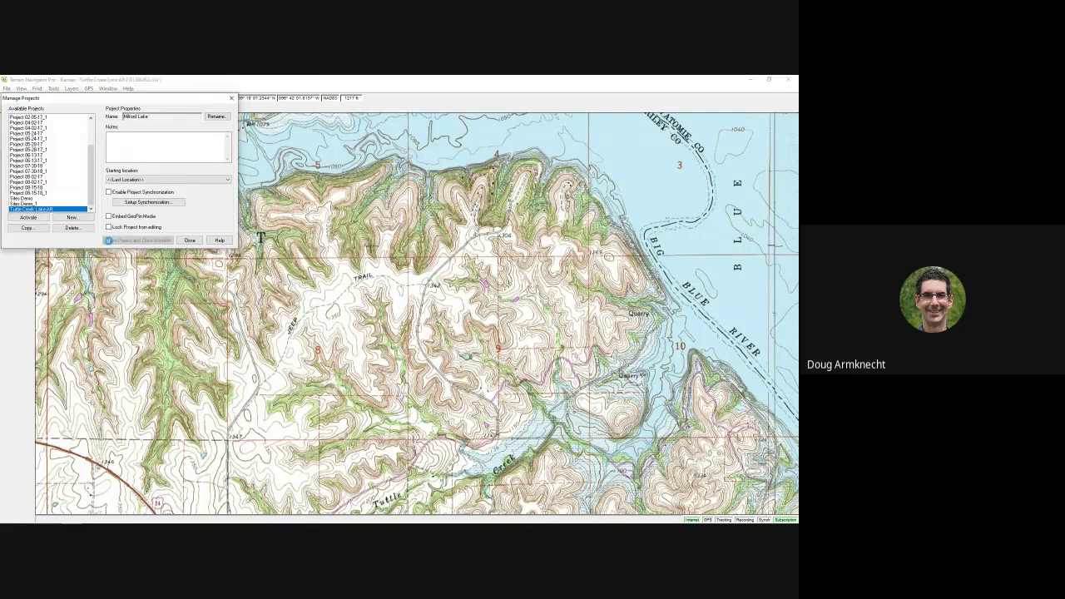
left_click(31, 216)
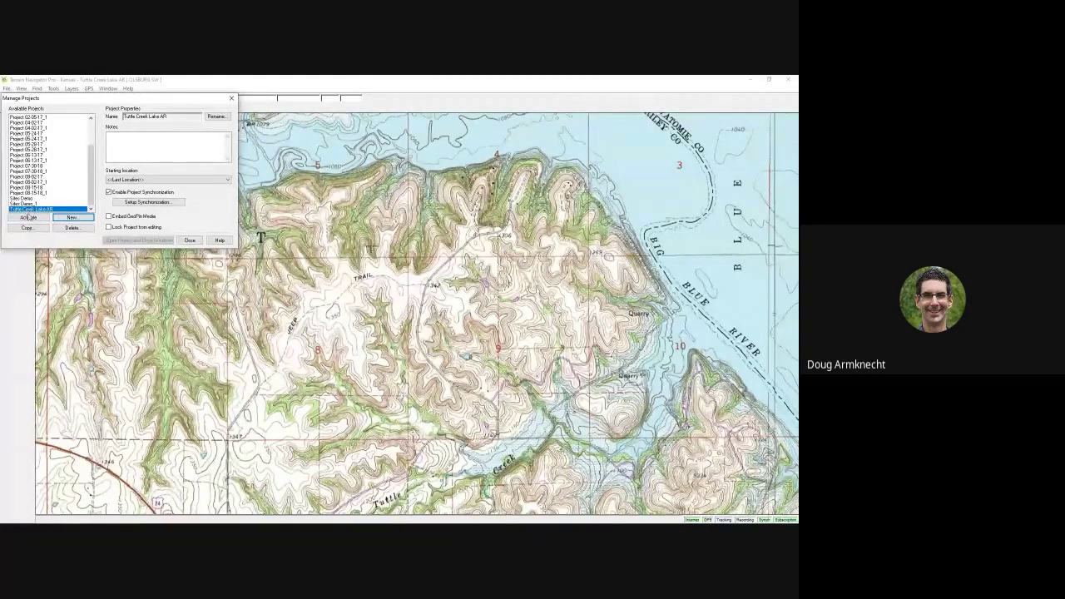
left_click(232, 98)
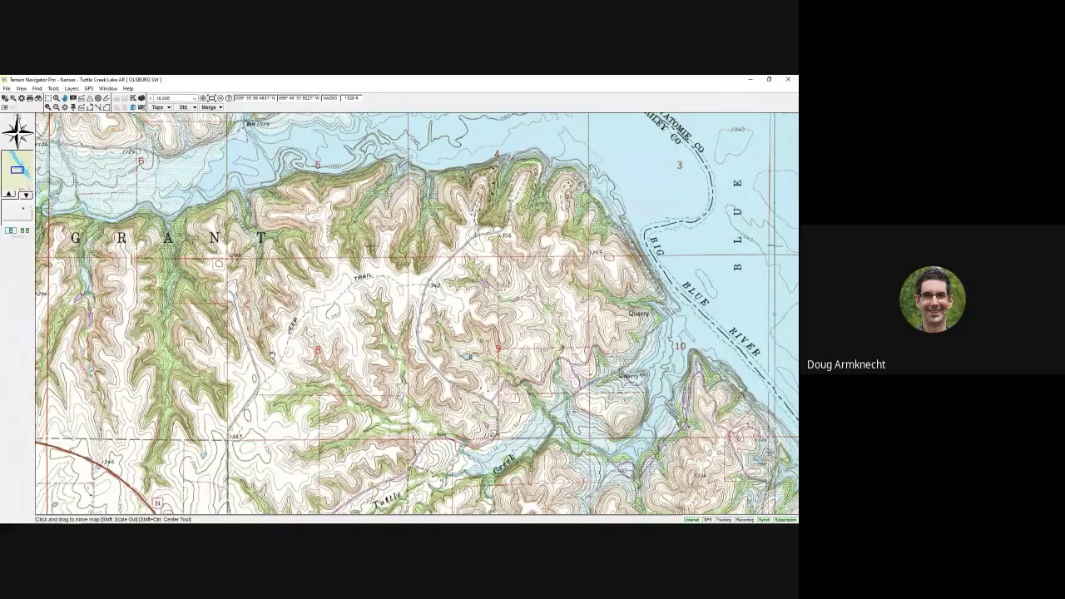
Place three markers: just north of the section 9 number, east of the nearby road bend, and south of the TRAIL label; select the first.
left_click_drag(293, 349, 349, 330)
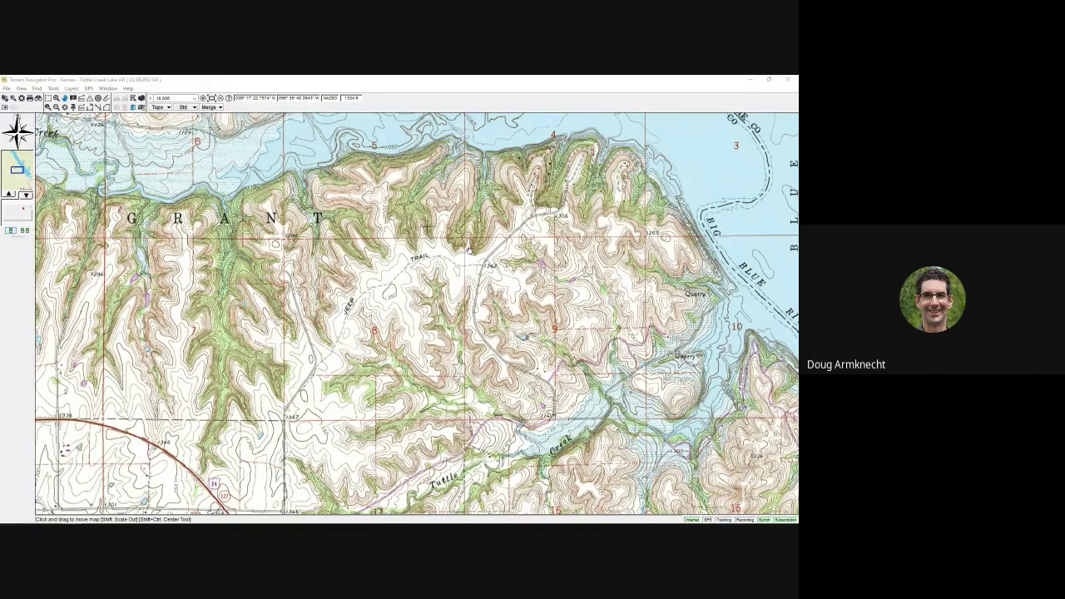
left_click_drag(444, 273, 416, 304)
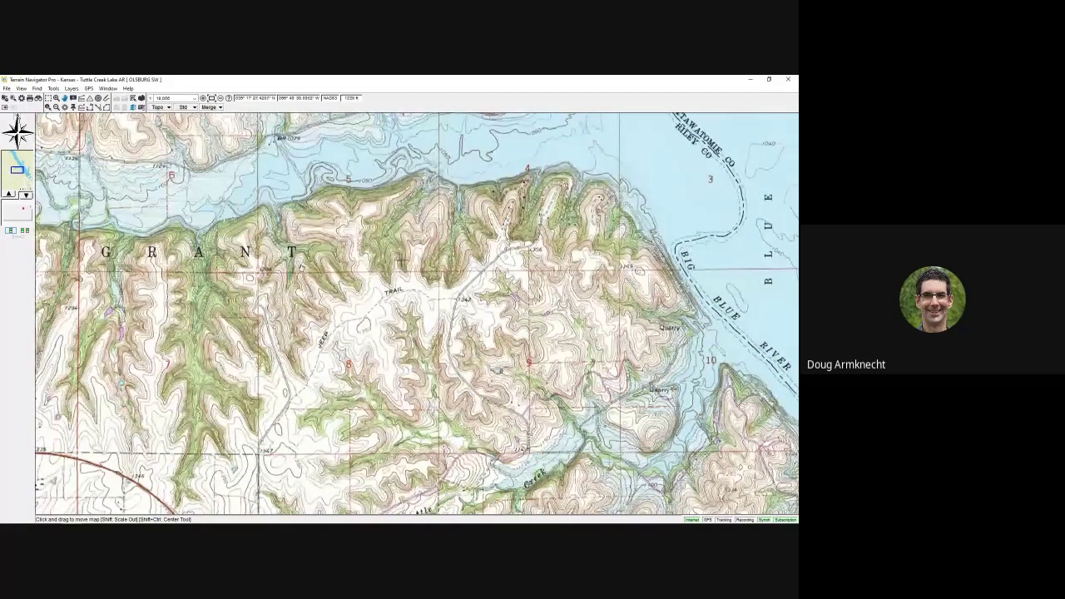
left_click_drag(301, 268, 299, 253)
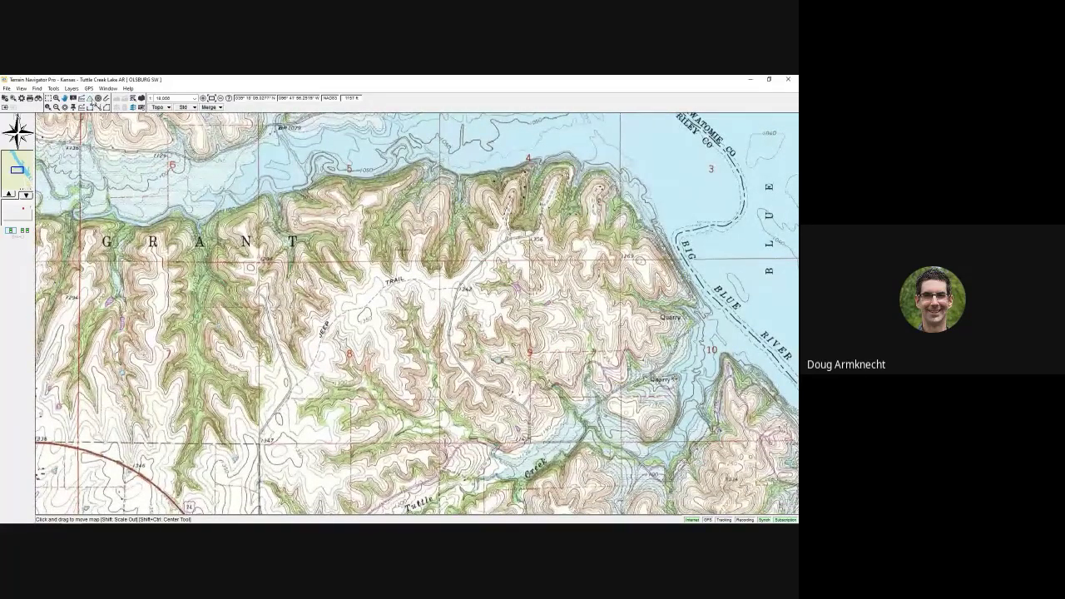
left_click(90, 98)
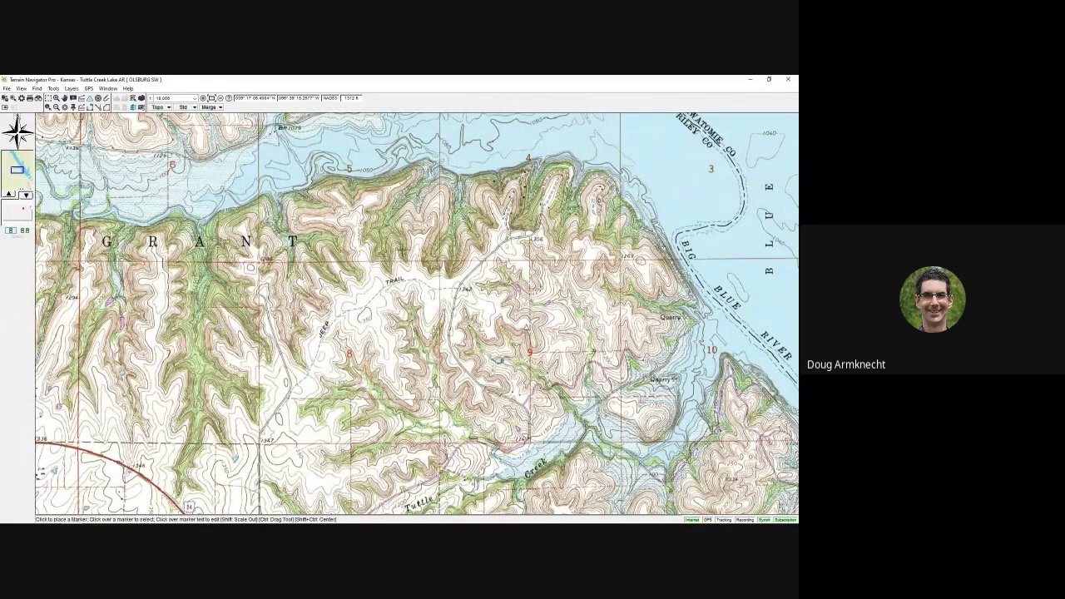
left_click(525, 324)
left_click(474, 295)
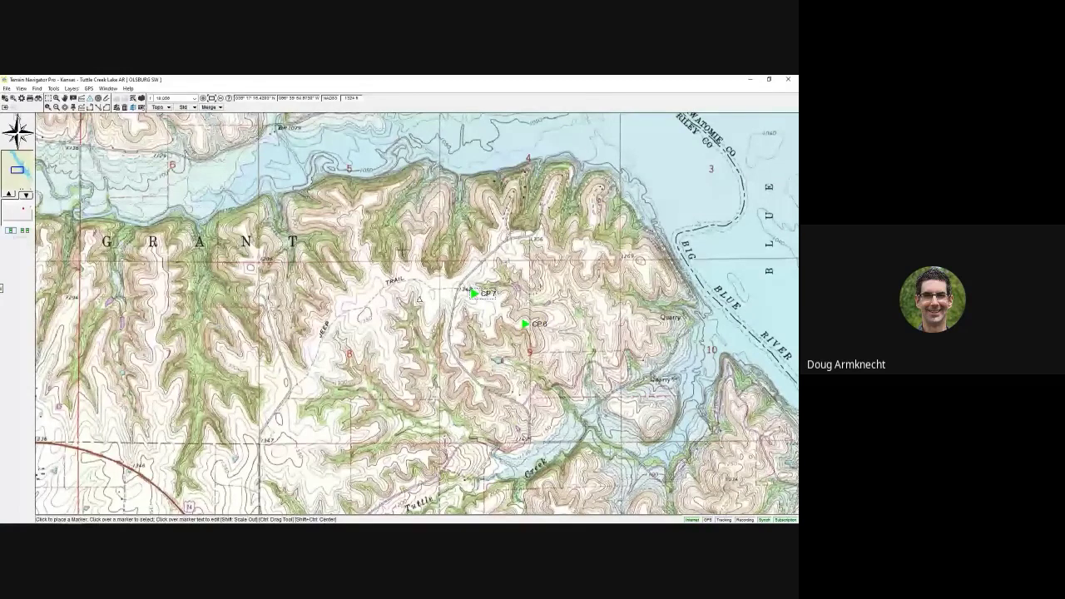
left_click(419, 296)
left_click(525, 324)
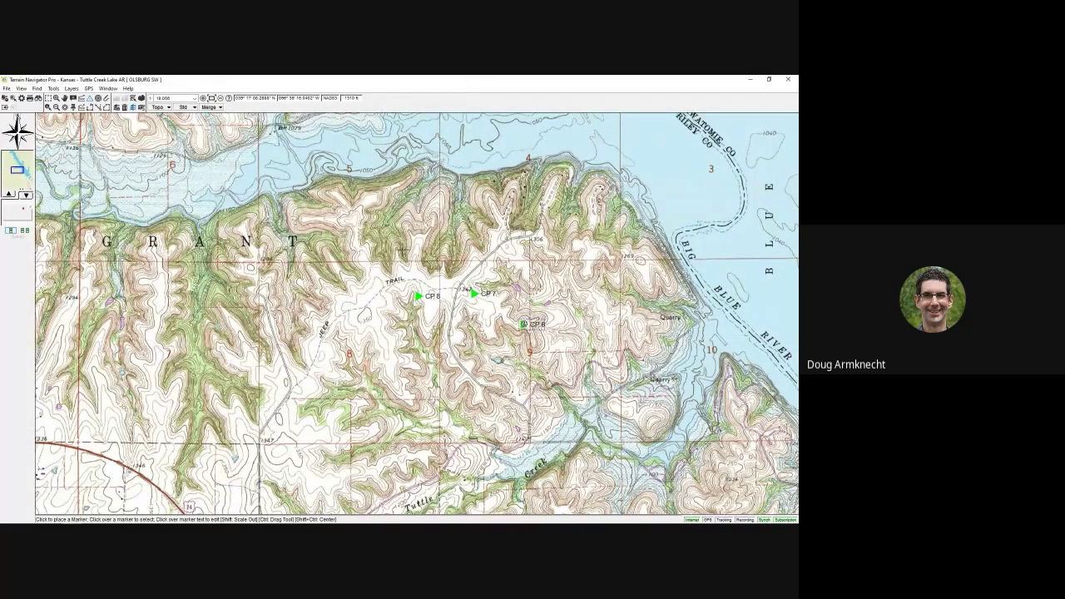
Move marker CP 6 north below the road bend, CP 7 southeast, and CP 8 northeast to just past the TRAIL label.
left_click_drag(524, 324, 526, 270)
left_click_drag(474, 294, 491, 307)
left_click_drag(418, 296, 436, 281)
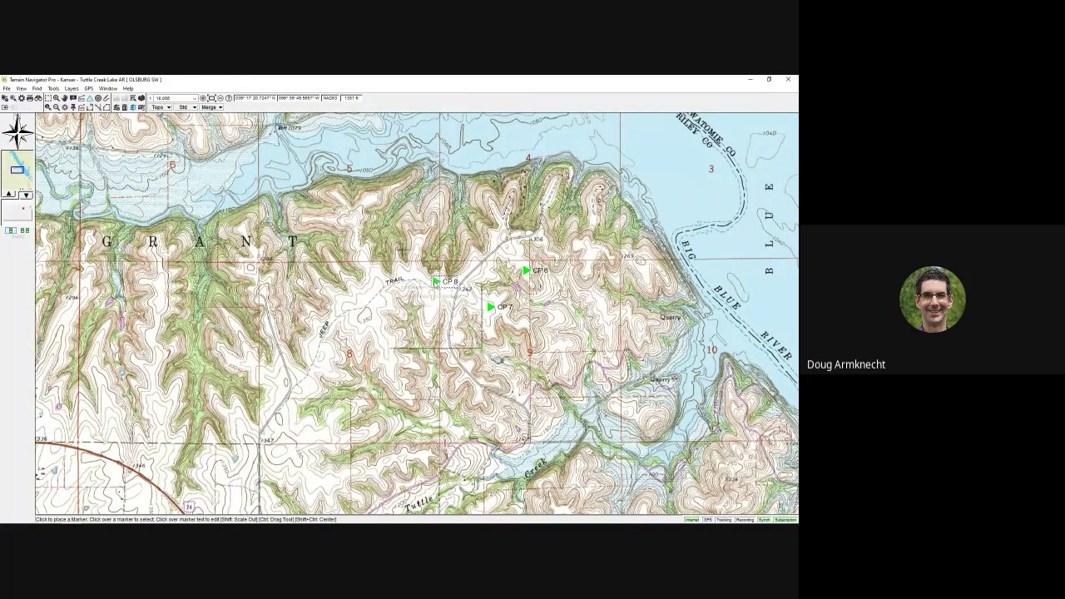
Delete marker CP 8 beside the TRAIL label.
right_click(436, 282)
left_click(420, 324)
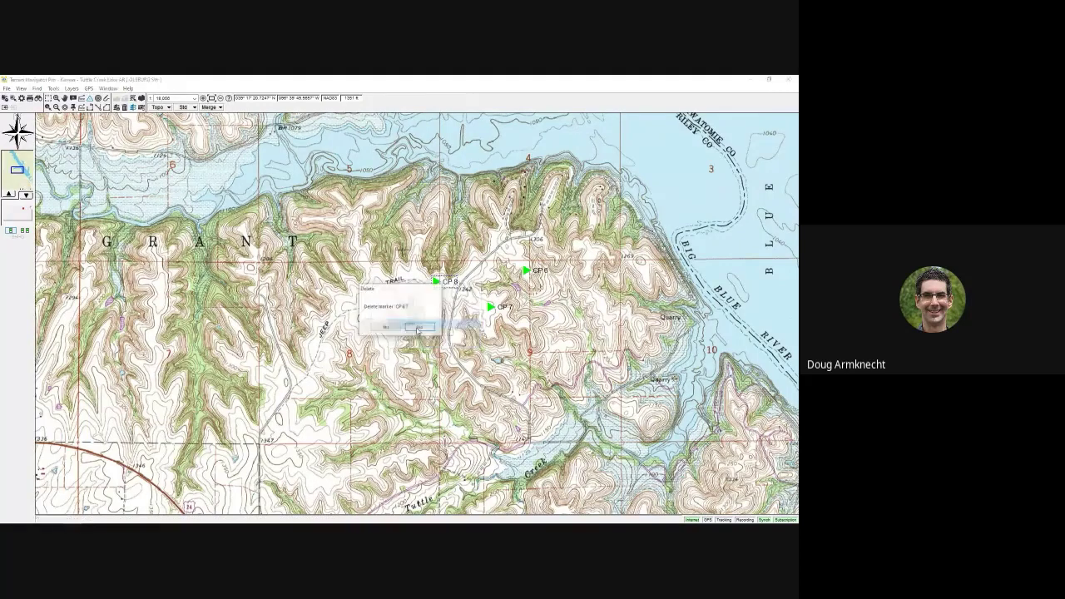
left_click(387, 327)
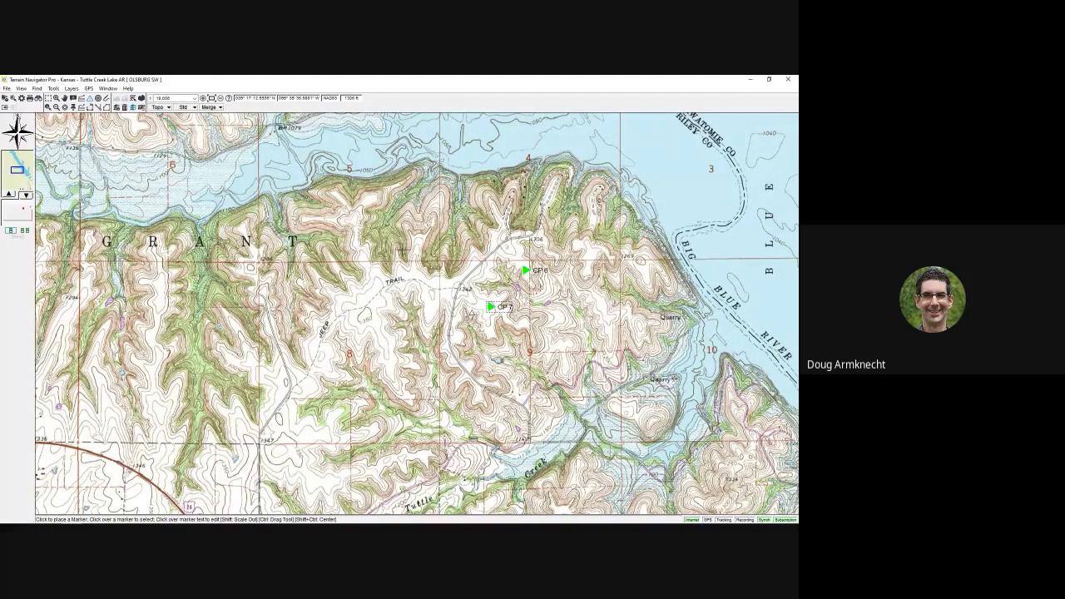
Move marker CP 7 west beside the road and rename it Checkpoint 1.
left_click_drag(491, 306, 460, 303)
right_click(460, 302)
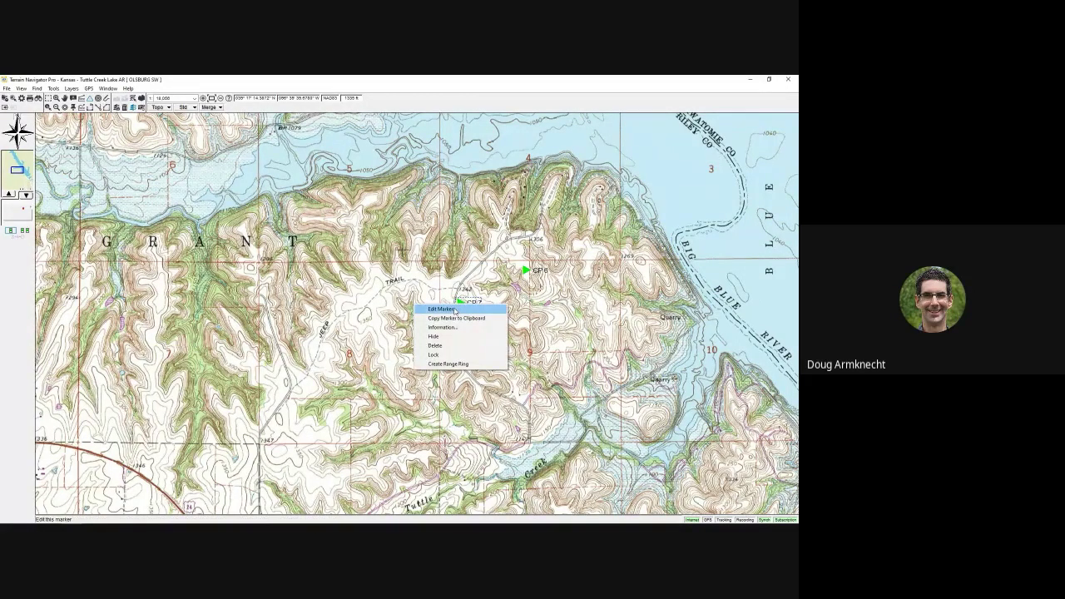
left_click(455, 310)
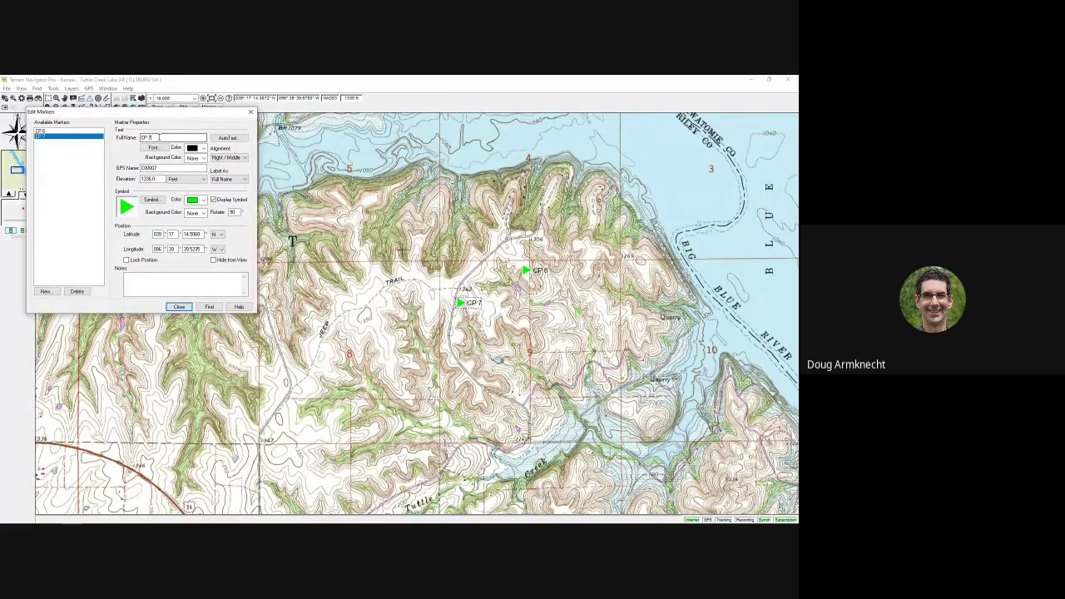
type("C")
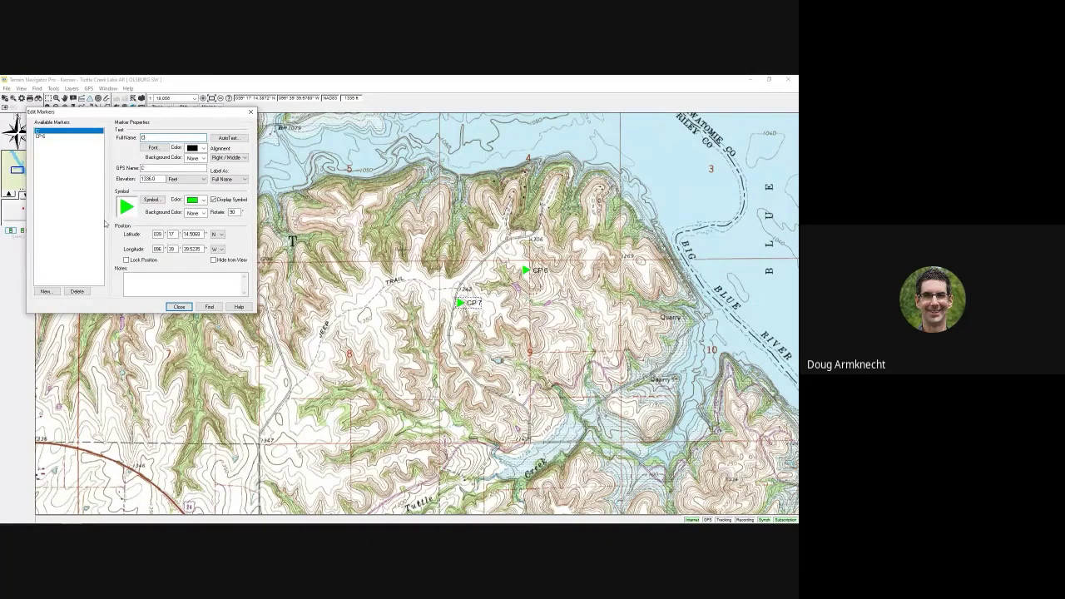
type("heckpoint 7")
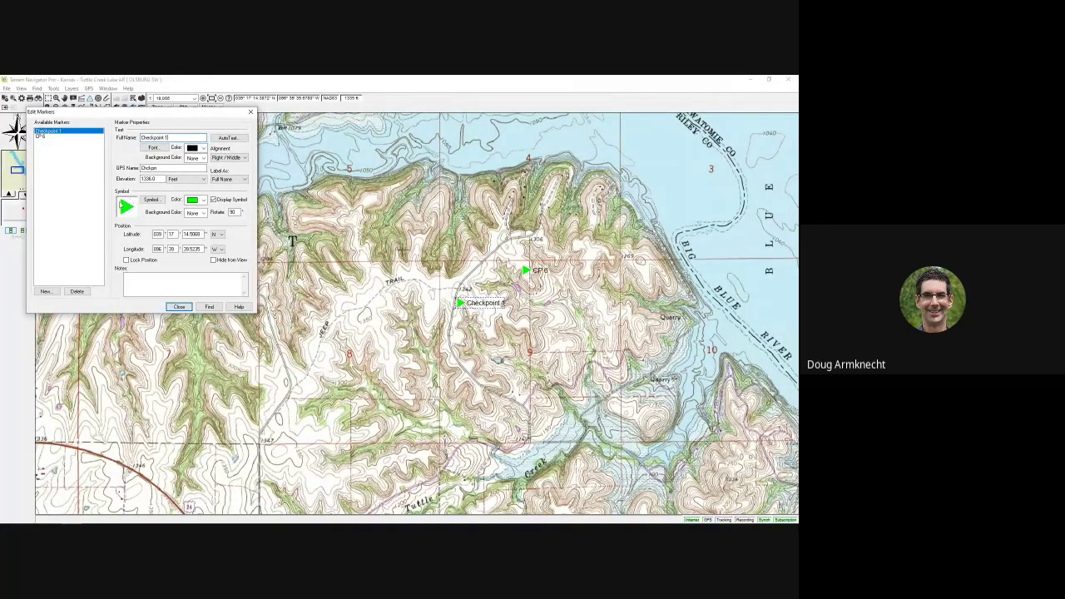
Change the Checkpoint 1 symbol to the hollow circle from the General style and adjust its size.
left_click(151, 201)
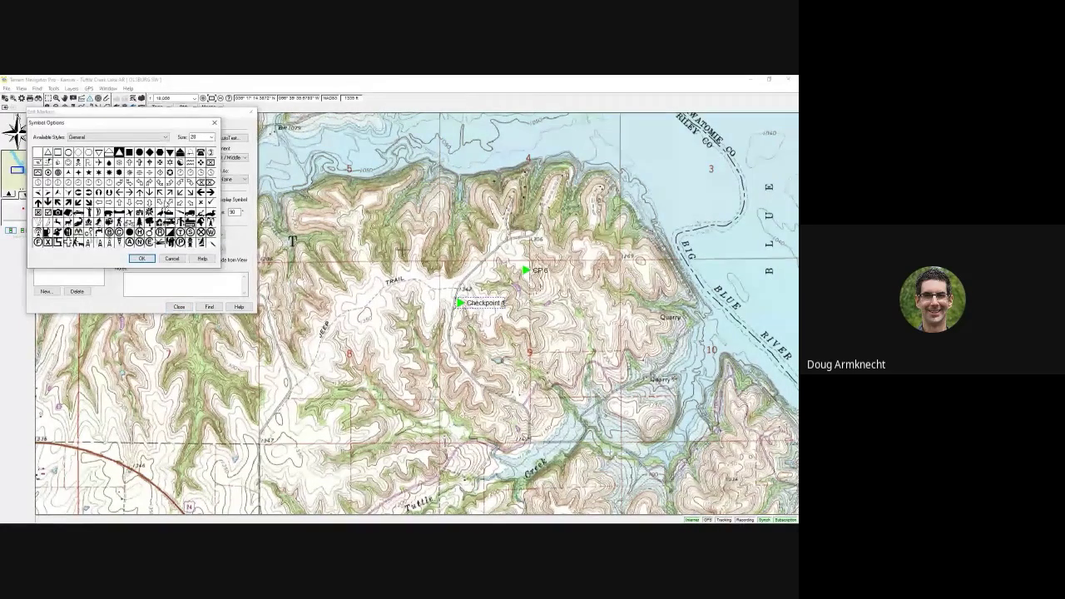
left_click(92, 137)
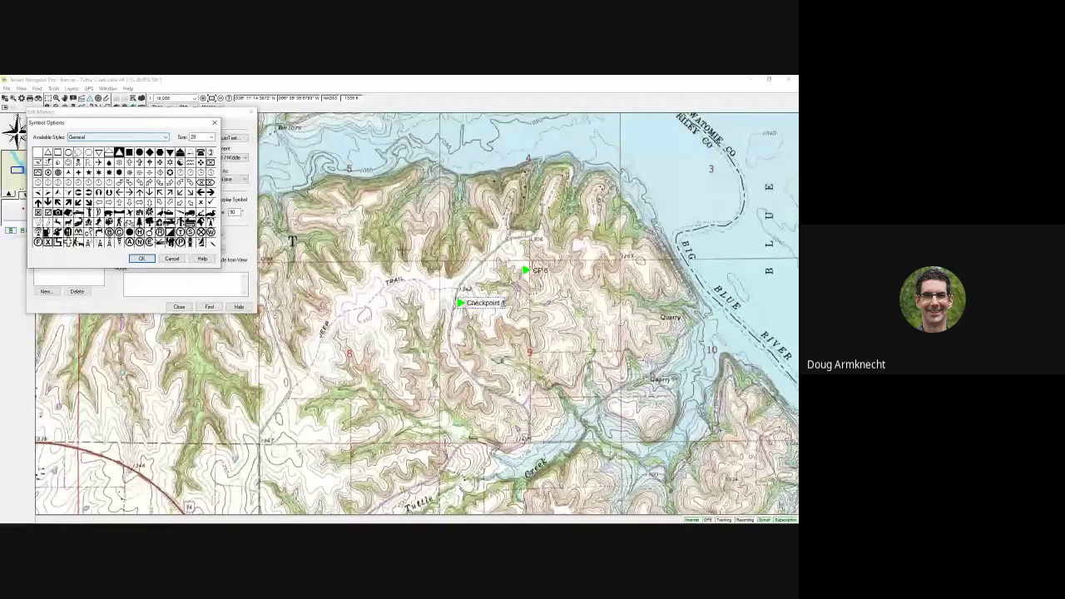
left_click(69, 152)
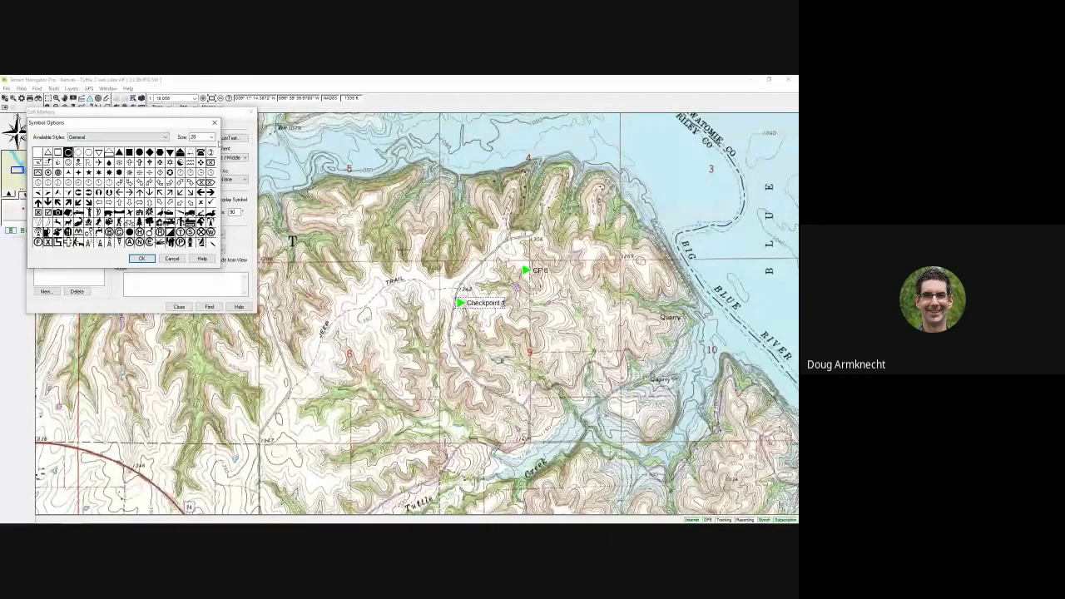
left_click(212, 138)
left_click(213, 139)
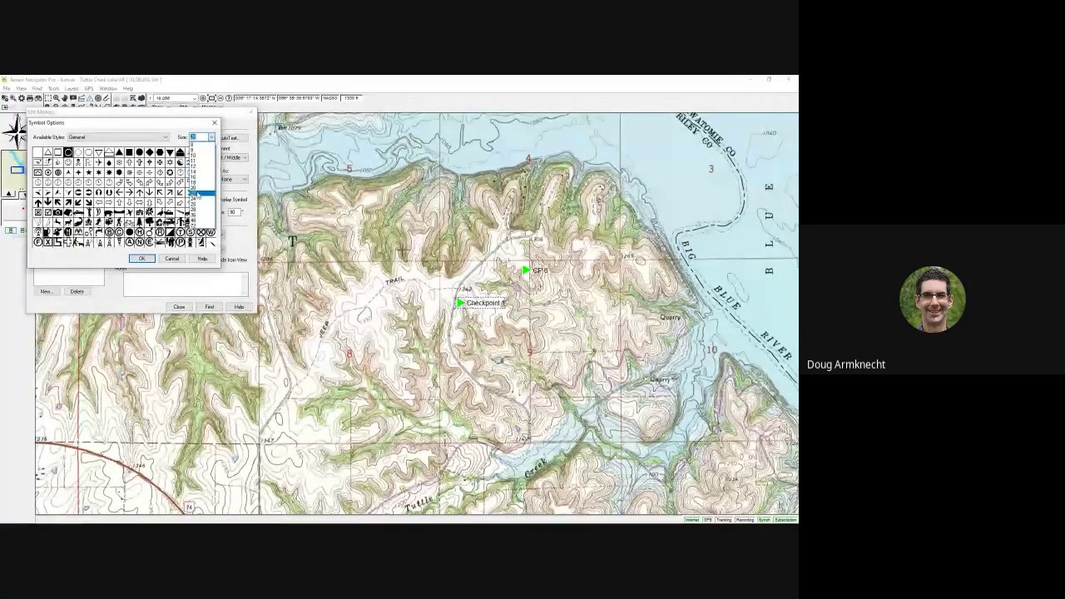
left_click(198, 197)
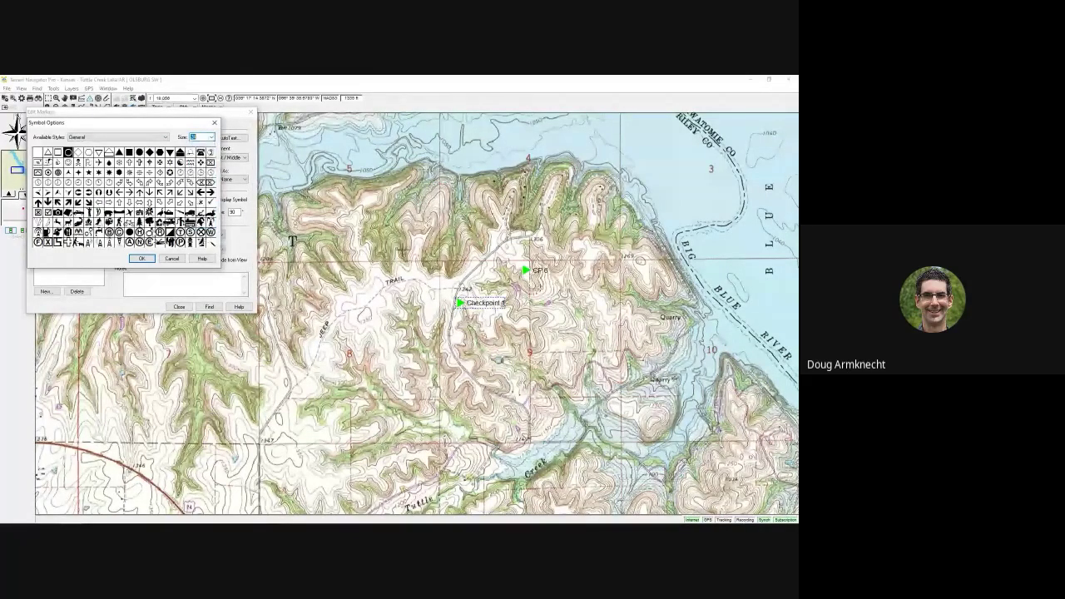
left_click(140, 259)
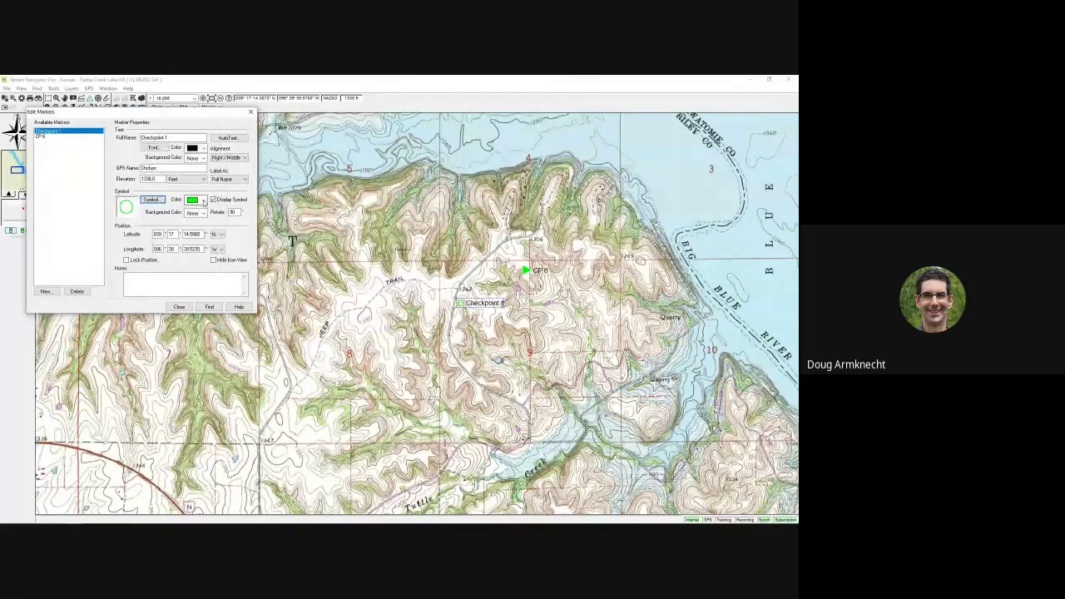
Color the Checkpoint 1 symbol blue and move the marker northwest, just east of the TRAIL label.
left_click(203, 202)
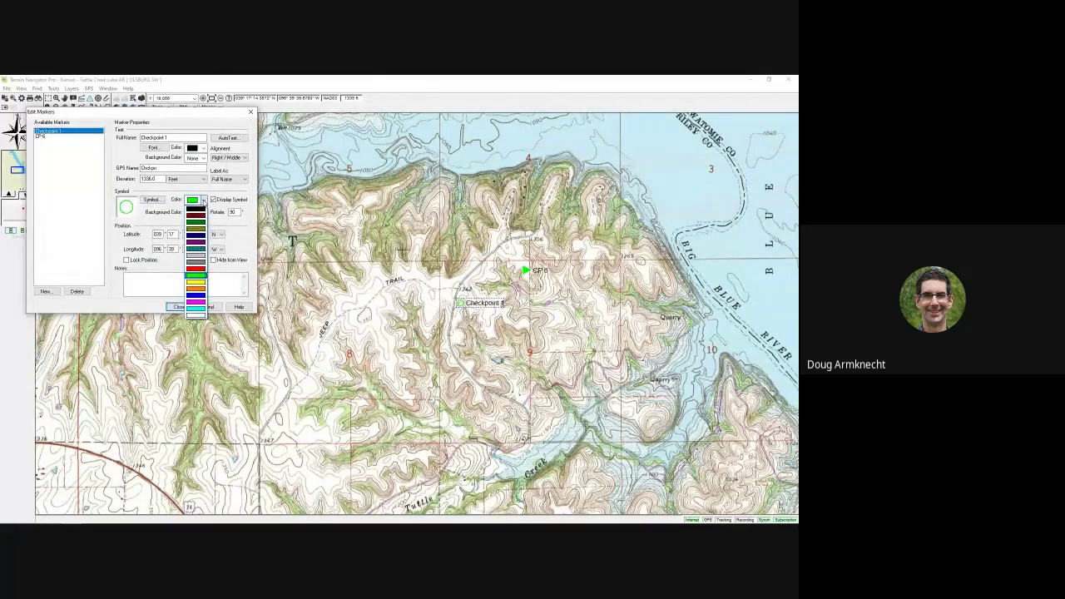
left_click(194, 294)
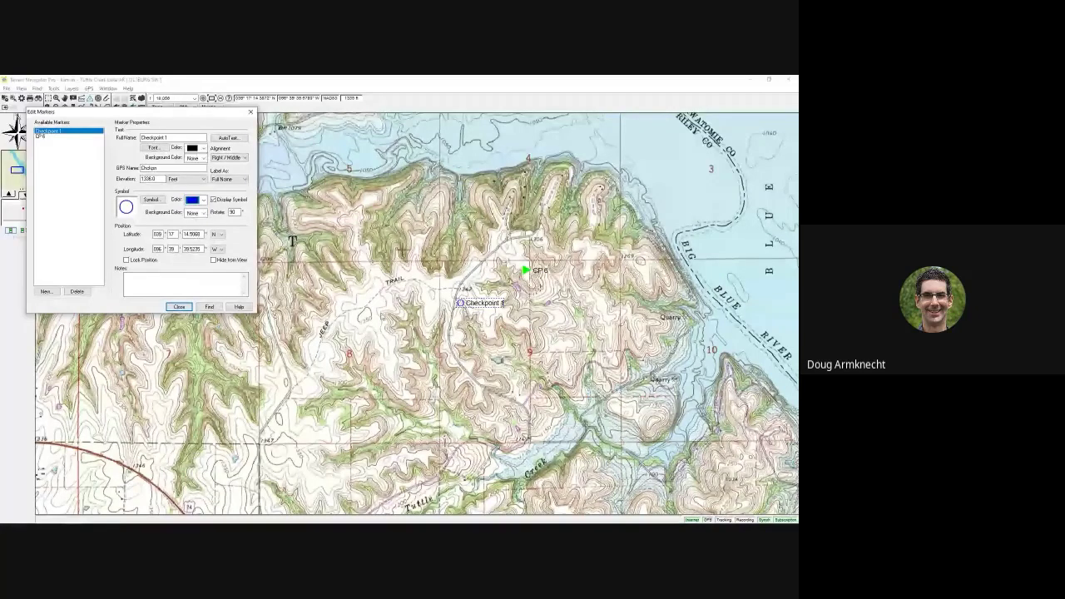
left_click(180, 307)
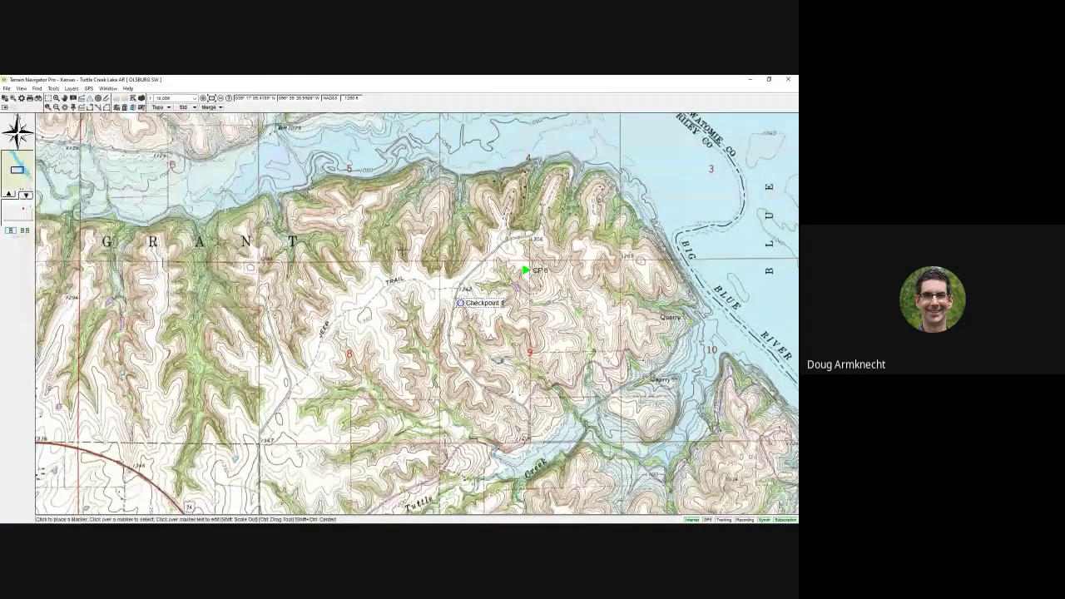
left_click_drag(461, 303, 434, 287)
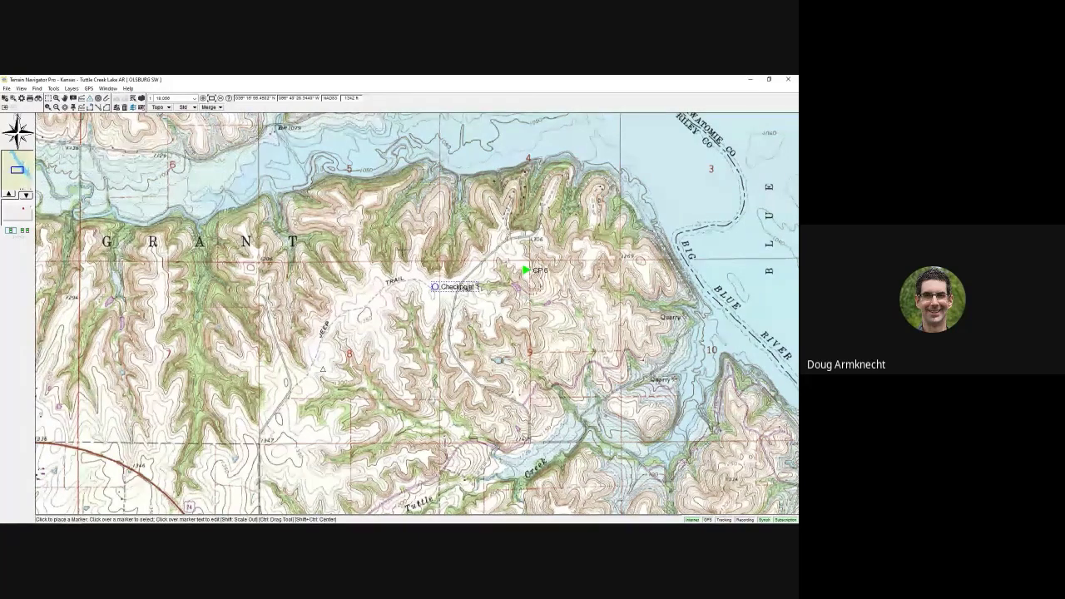
Place a marker on the road southwest of the JEEP label and give it a larger solid hexagon symbol.
left_click(291, 388)
right_click(291, 390)
left_click(290, 395)
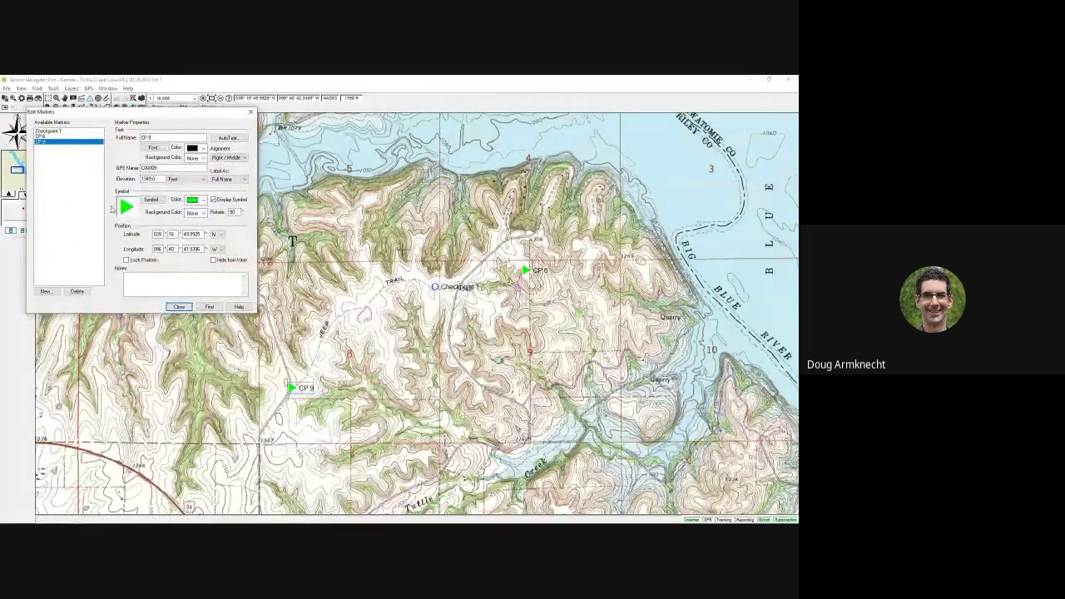
left_click(133, 207)
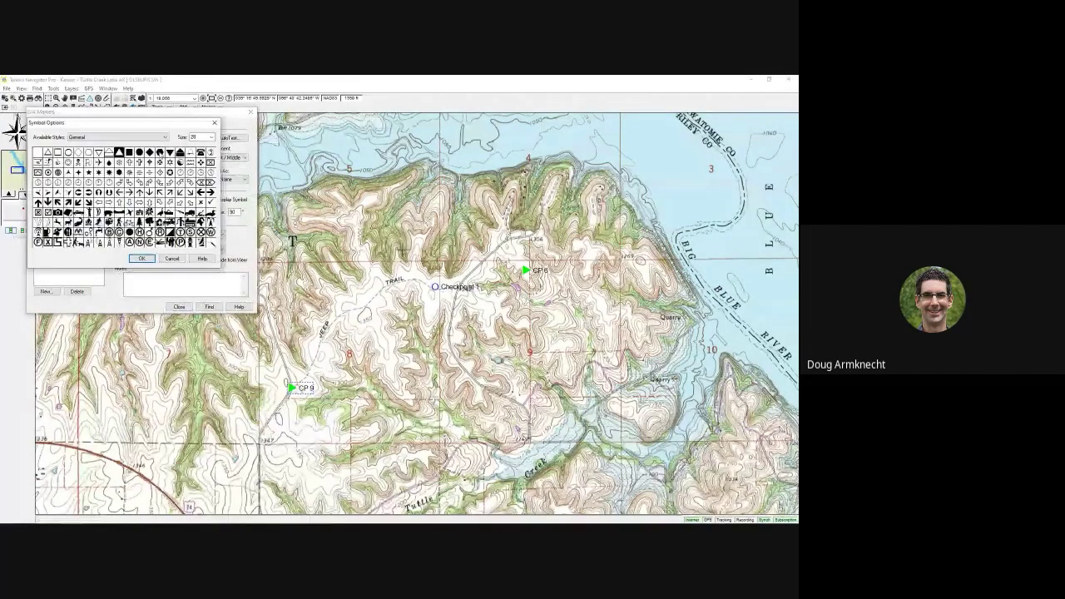
left_click(160, 152)
left_click(212, 136)
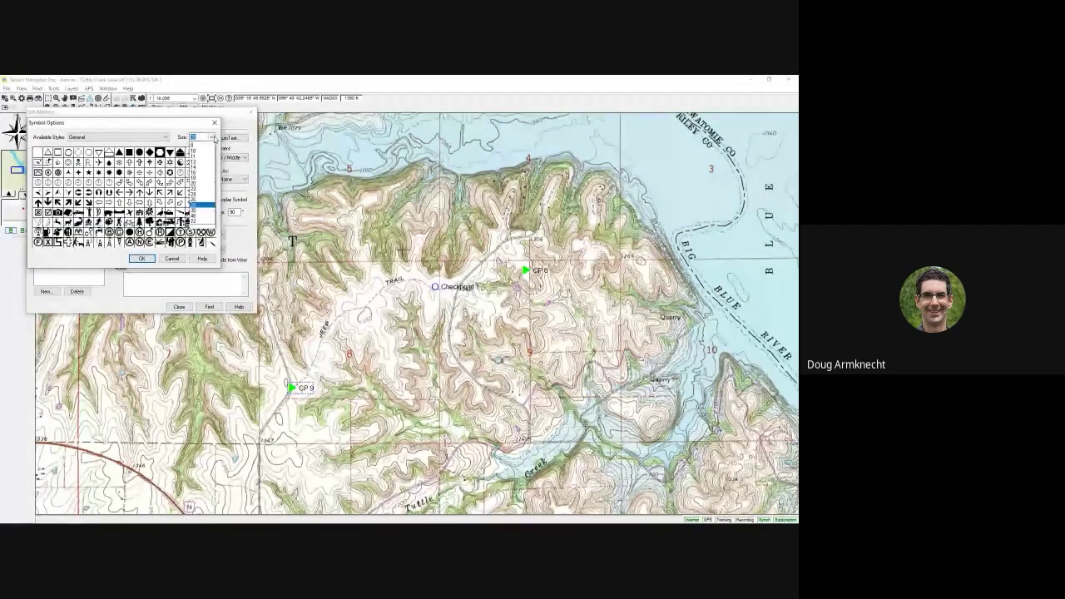
left_click(197, 216)
left_click(141, 259)
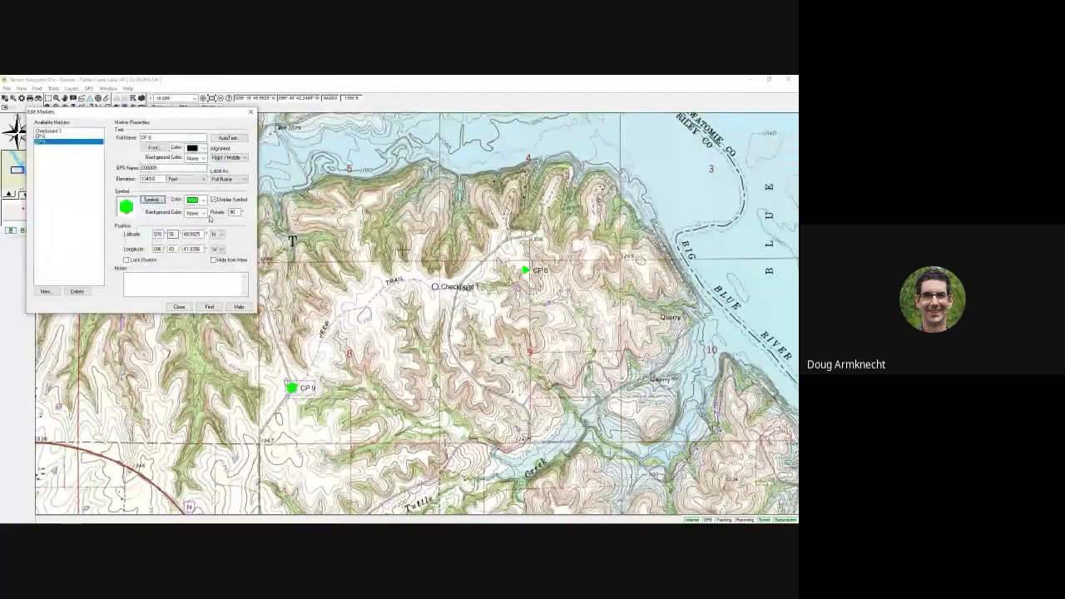
Color the hexagon marker red and rename it ROAD CLOSED.
left_click(202, 199)
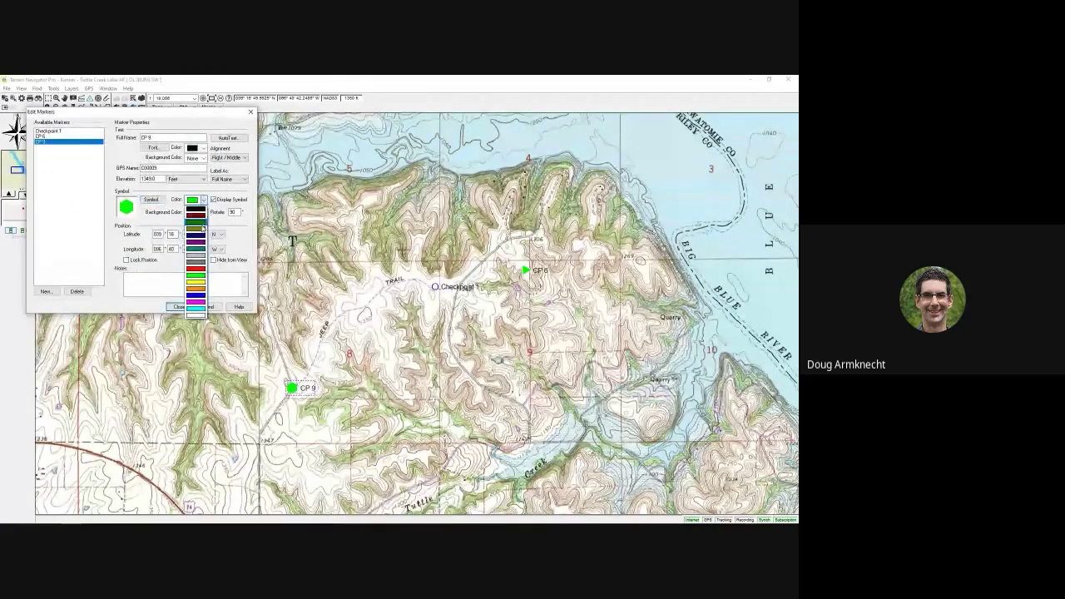
left_click(196, 268)
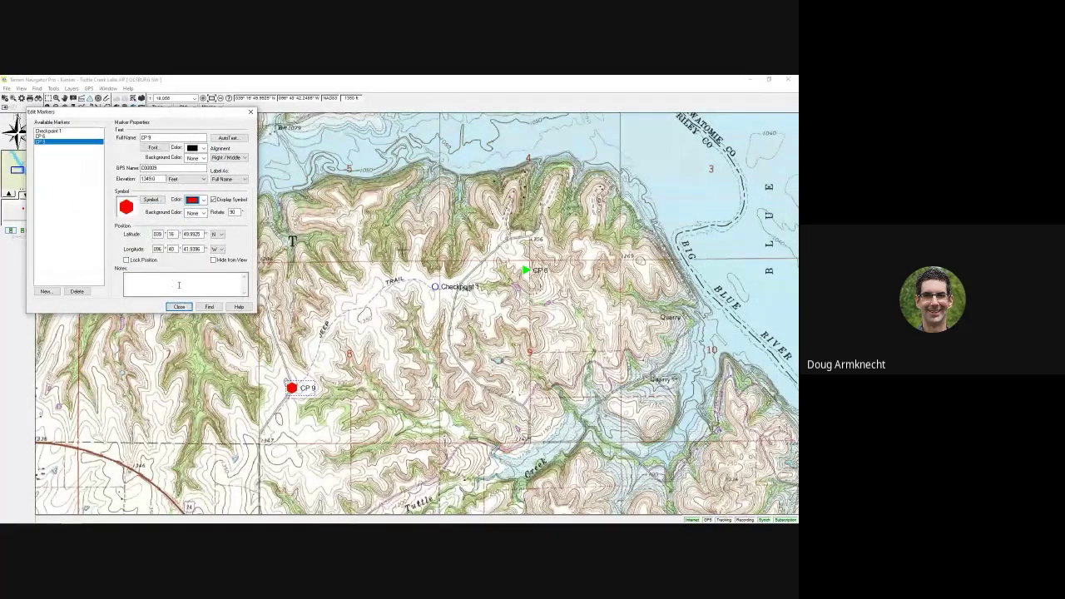
left_click_drag(174, 138, 140, 138)
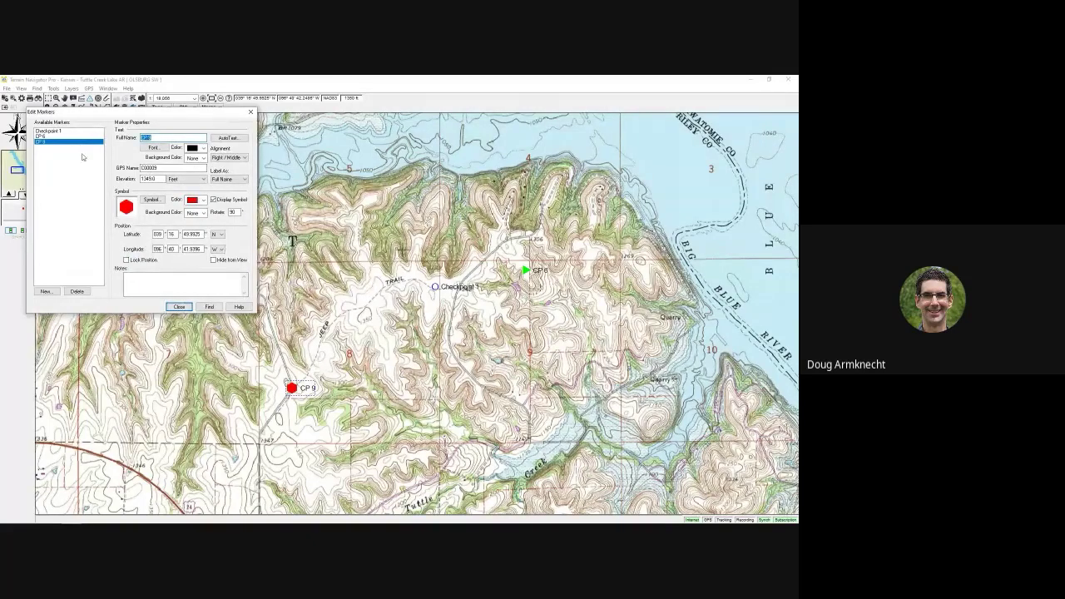
type("ROAD CLOSED")
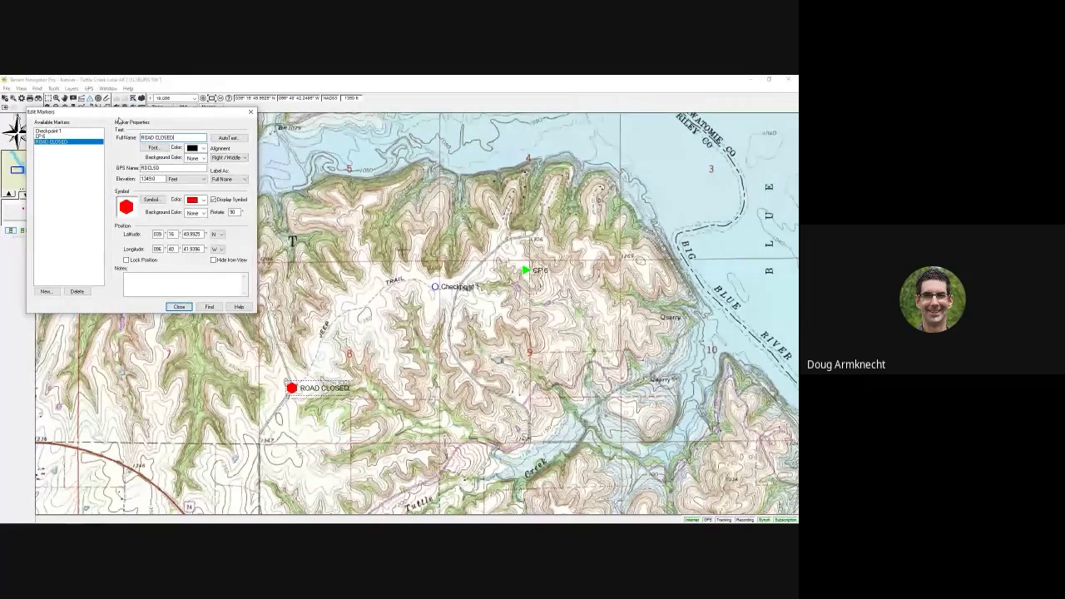
Consult the Edit Markers help page and list the topics in the Markers chapter.
left_click_drag(106, 167, 187, 192)
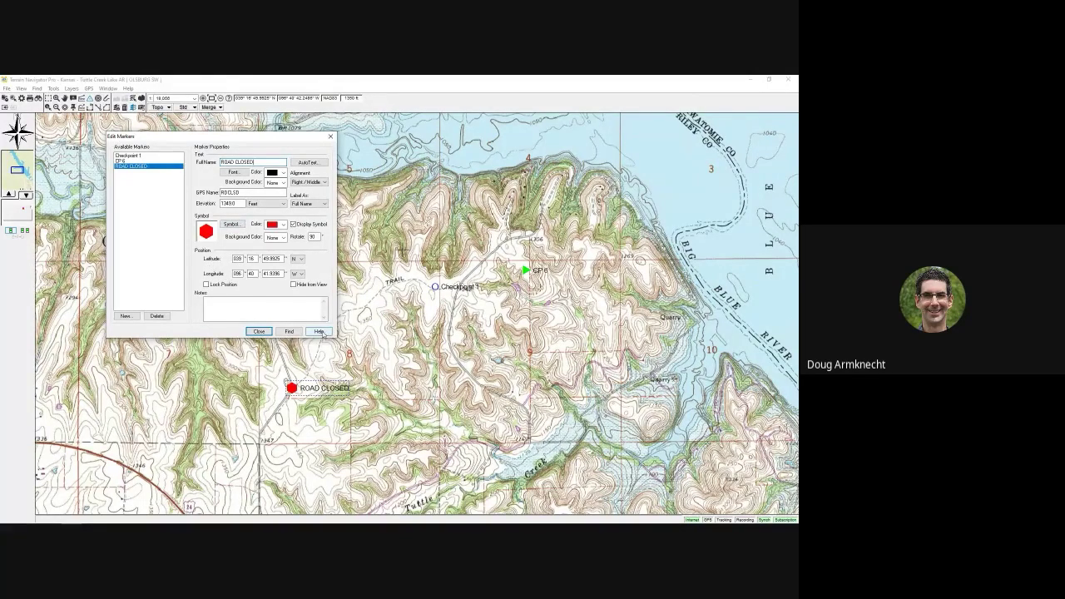
left_click(319, 331)
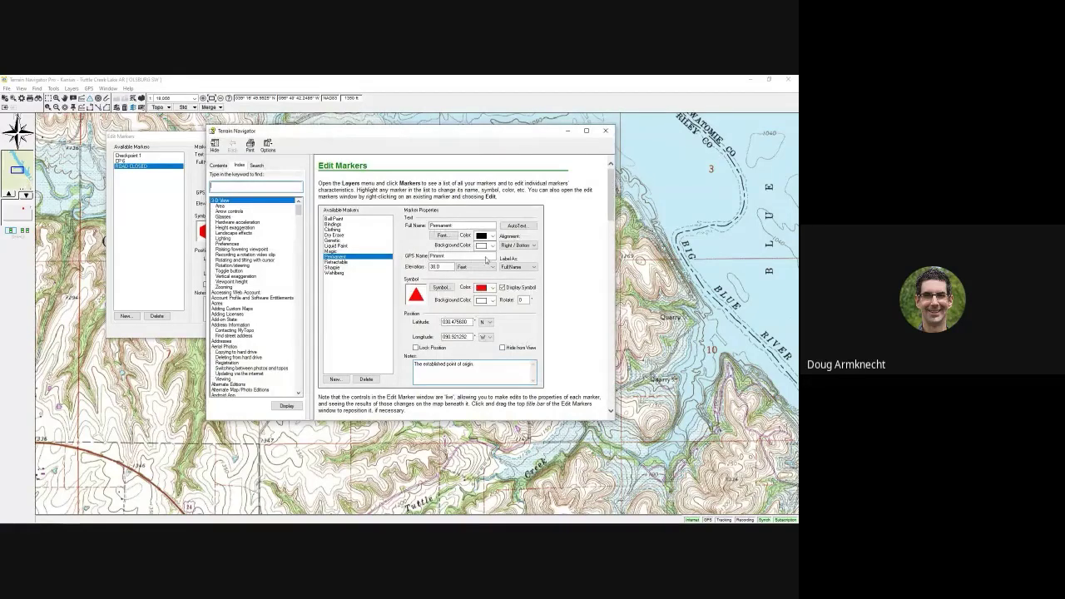
mouse_move(614, 193)
left_mouse_down()
mouse_move(594, 249)
mouse_move(612, 251)
mouse_move(608, 299)
mouse_move(608, 183)
left_mouse_up()
left_click(219, 164)
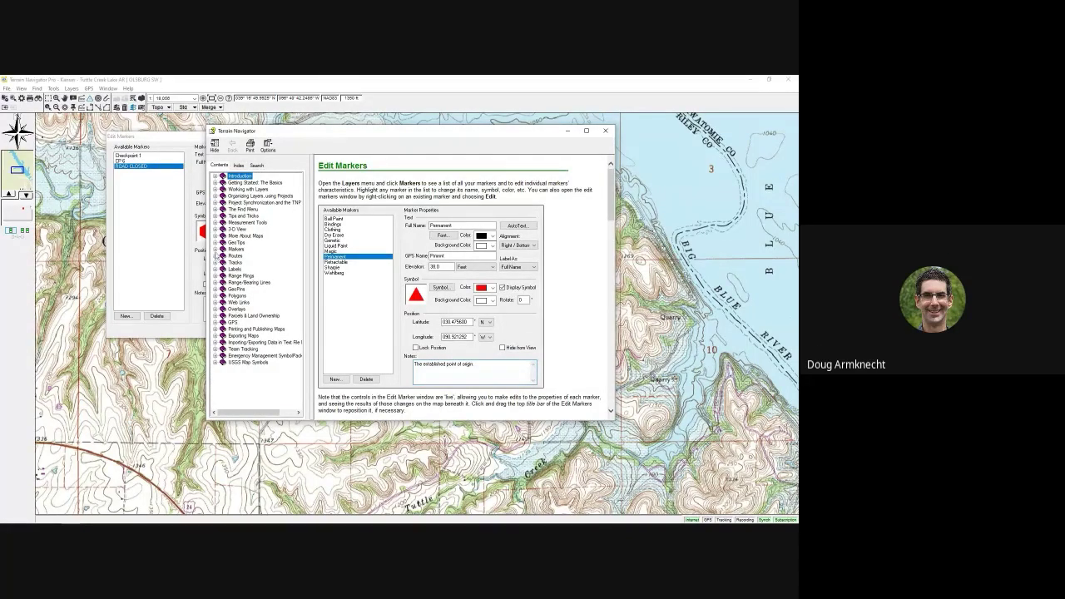
left_click(216, 249)
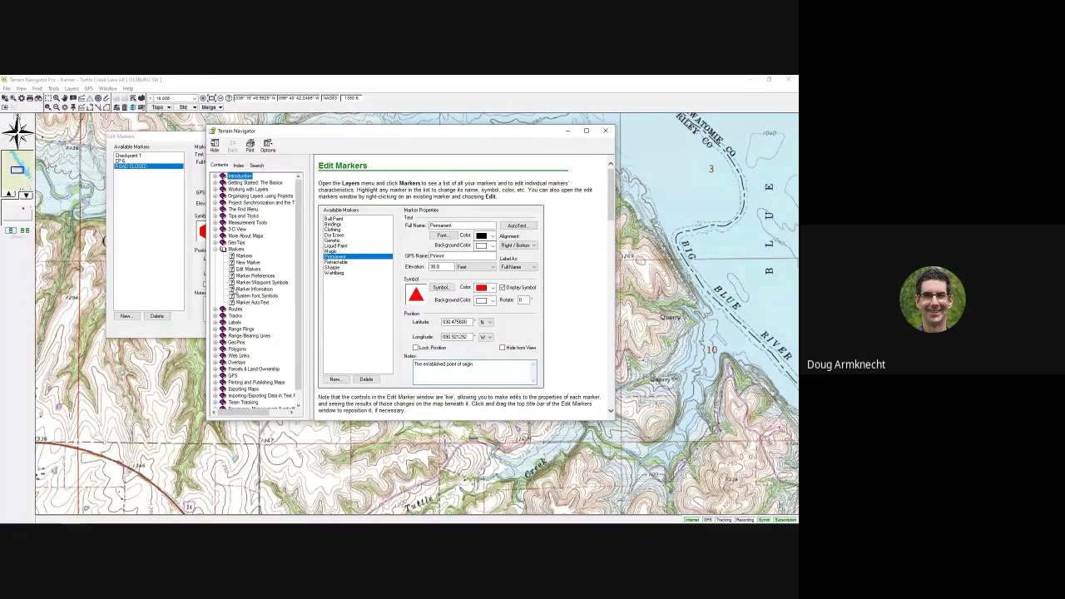
left_click(605, 130)
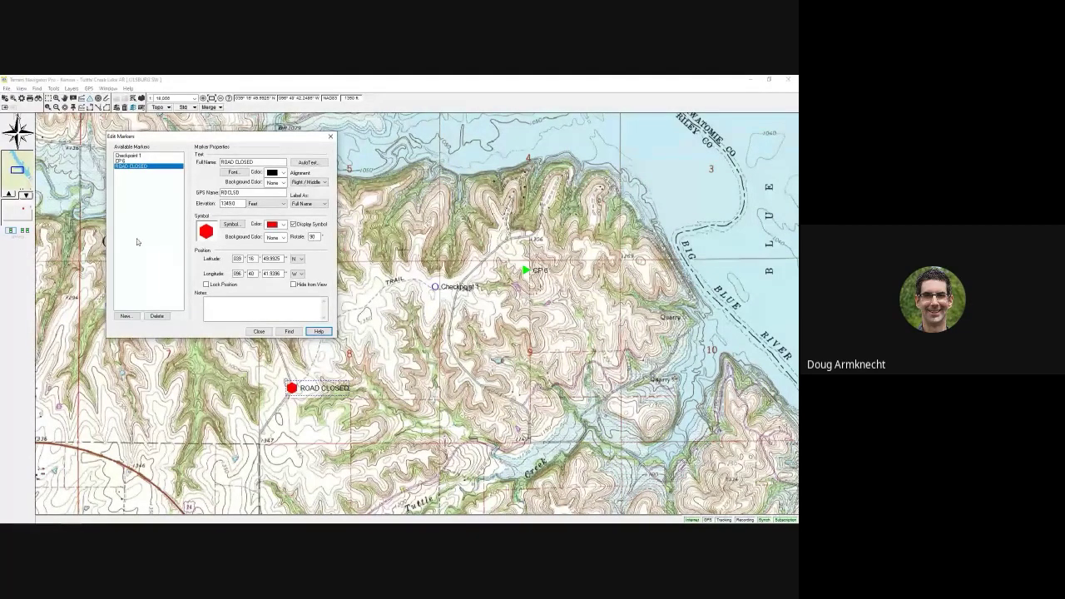
left_click_drag(170, 137, 178, 142)
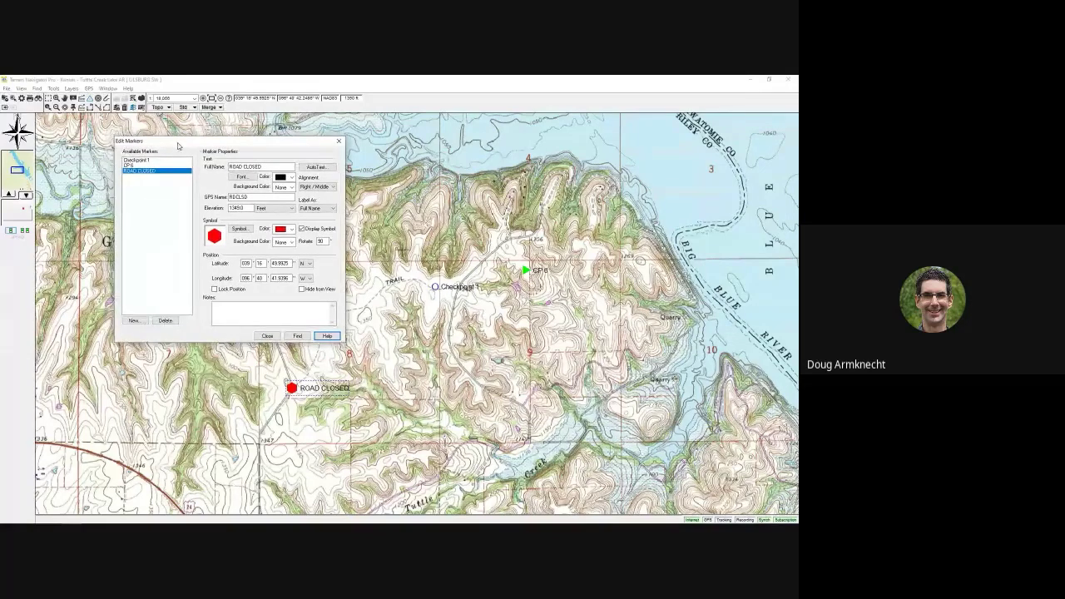
Add a marker named CP 11 at latitude 39° 17' 12.4576" N, longitude 96° 39' 56.8228" W.
left_click(135, 320)
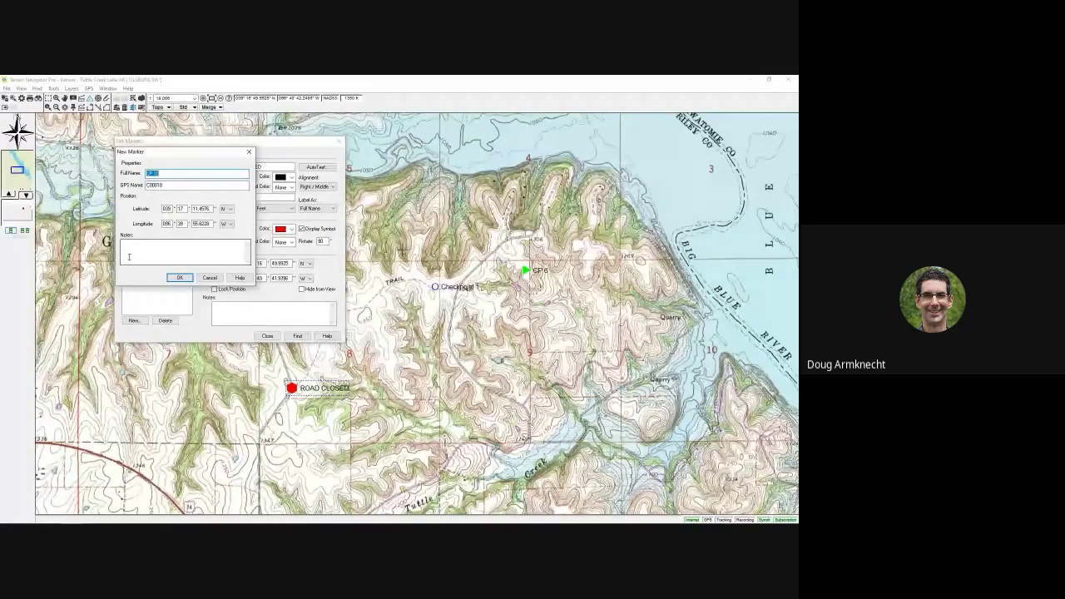
left_click(209, 278)
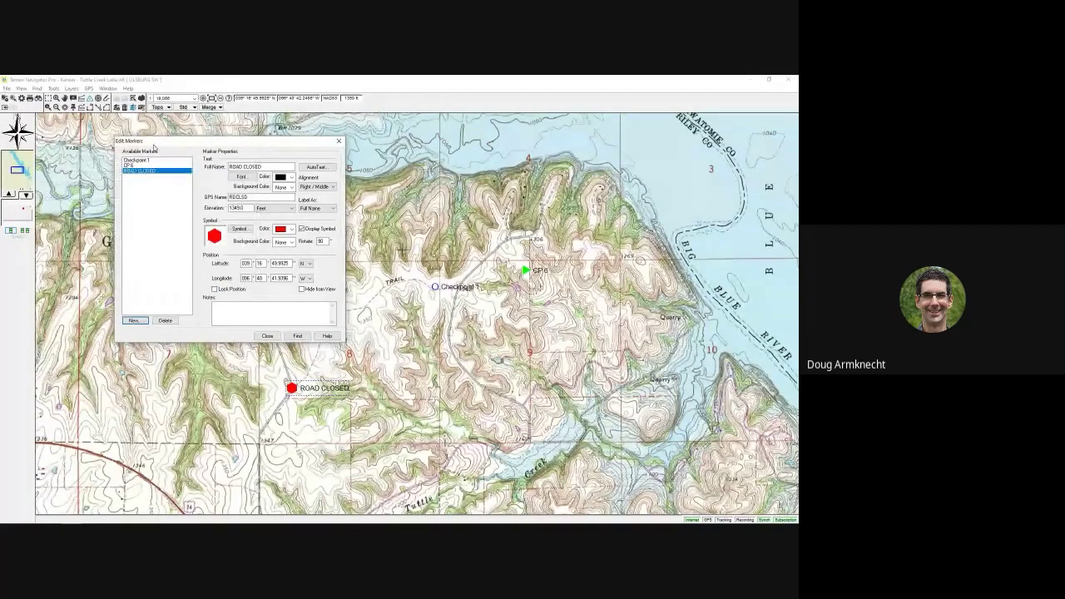
left_click(135, 320)
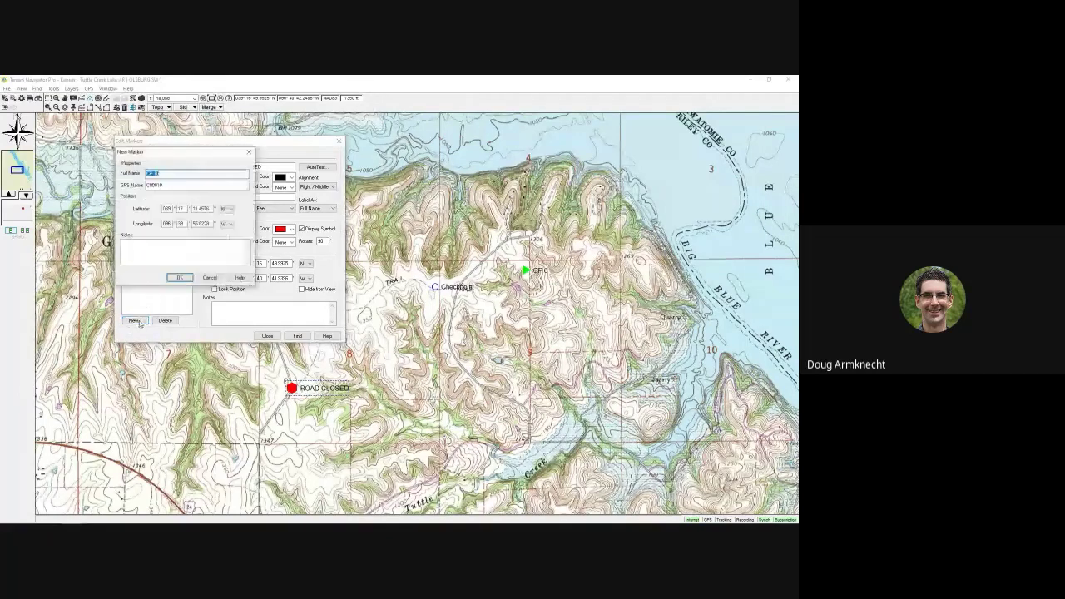
left_click(182, 241)
key("BackSpace")
type("1")
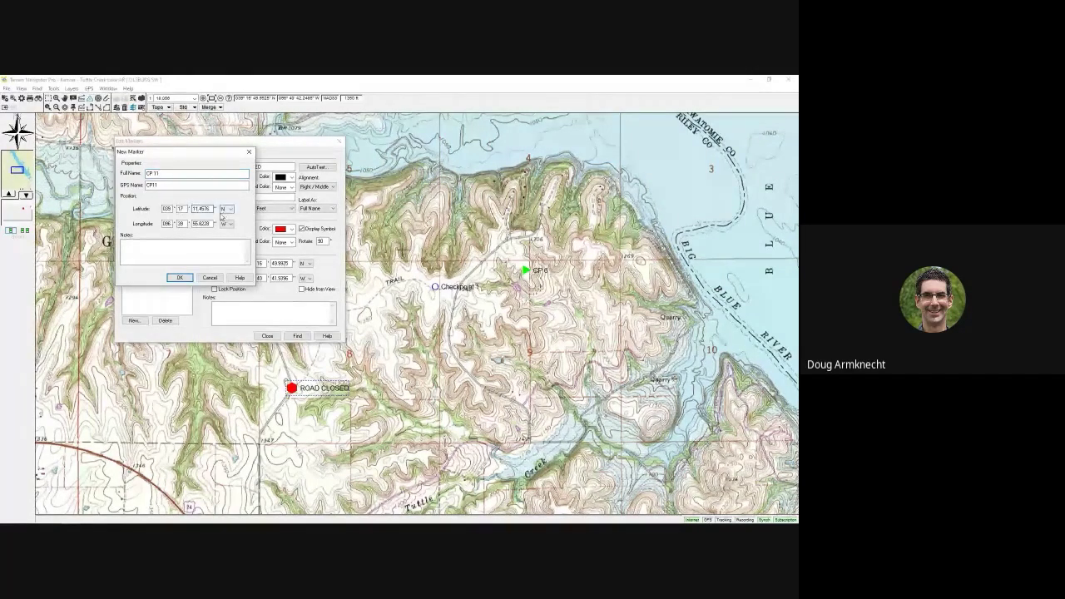
key("BackSpace")
type("2")
left_click(214, 223)
key("BackSpace")
type("8")
left_click(182, 278)
left_click(180, 278)
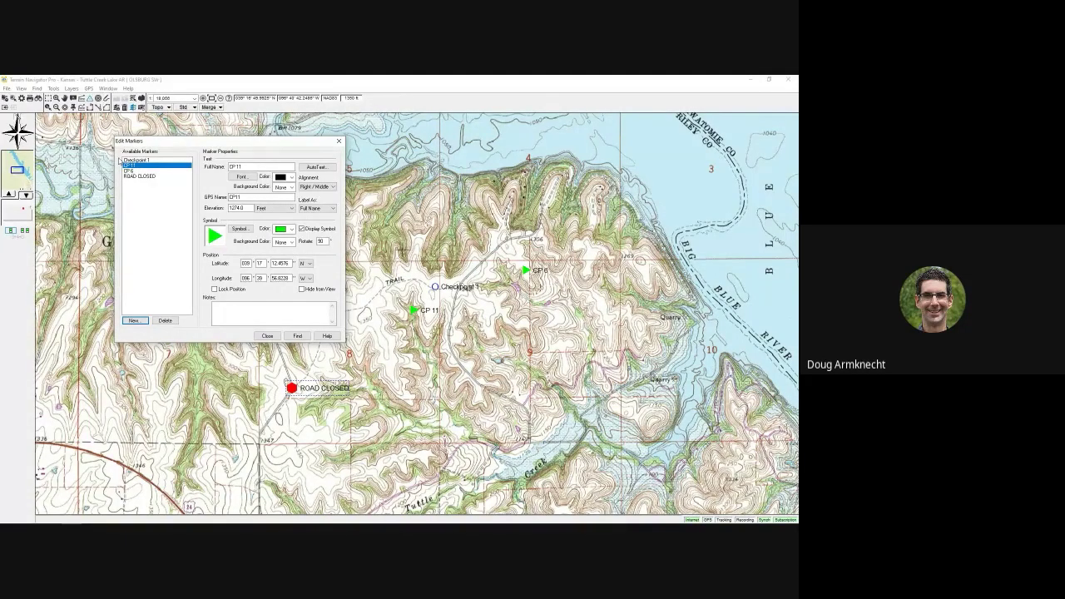
Choose the ROAD CLOSED marker from the available markers and find it on the map.
left_click(129, 166)
left_click(135, 176)
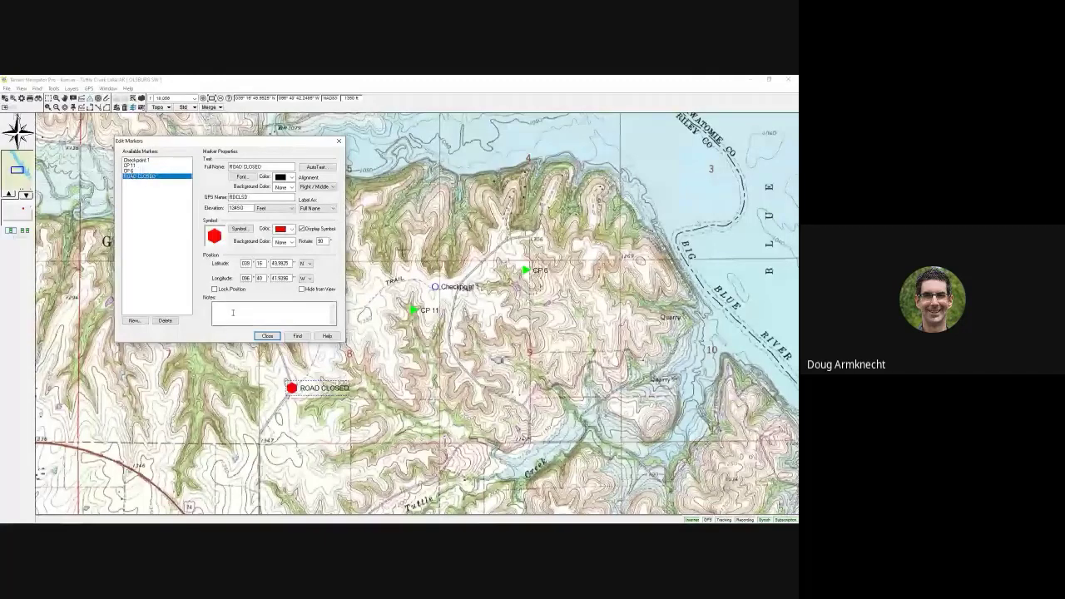
left_click(297, 336)
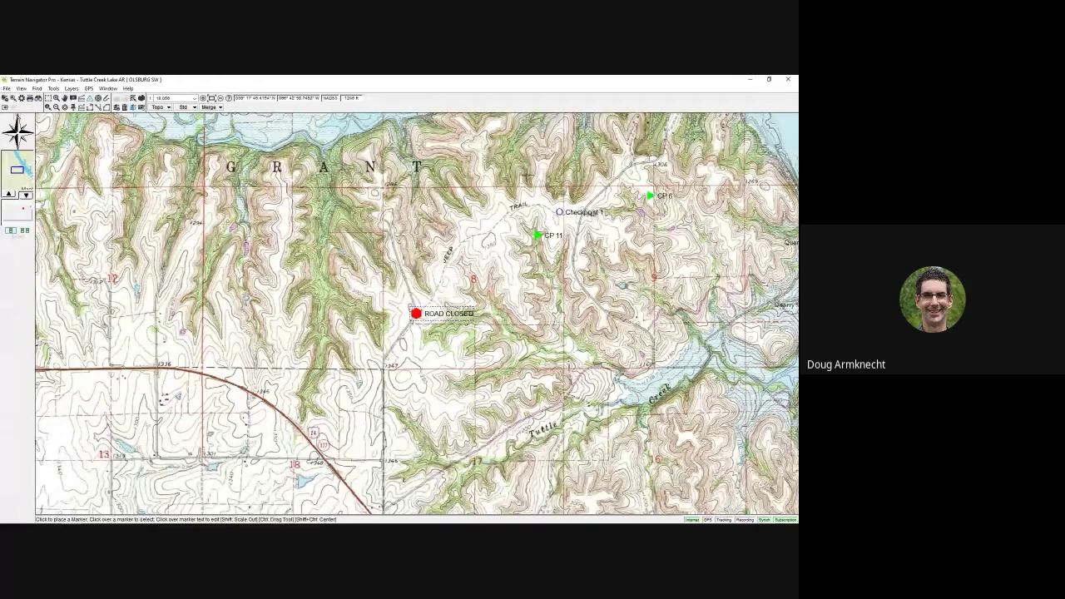
In the marker preferences, set the default symbol to a solid orange diamond with a rotation of 0 degrees.
left_click(6, 89)
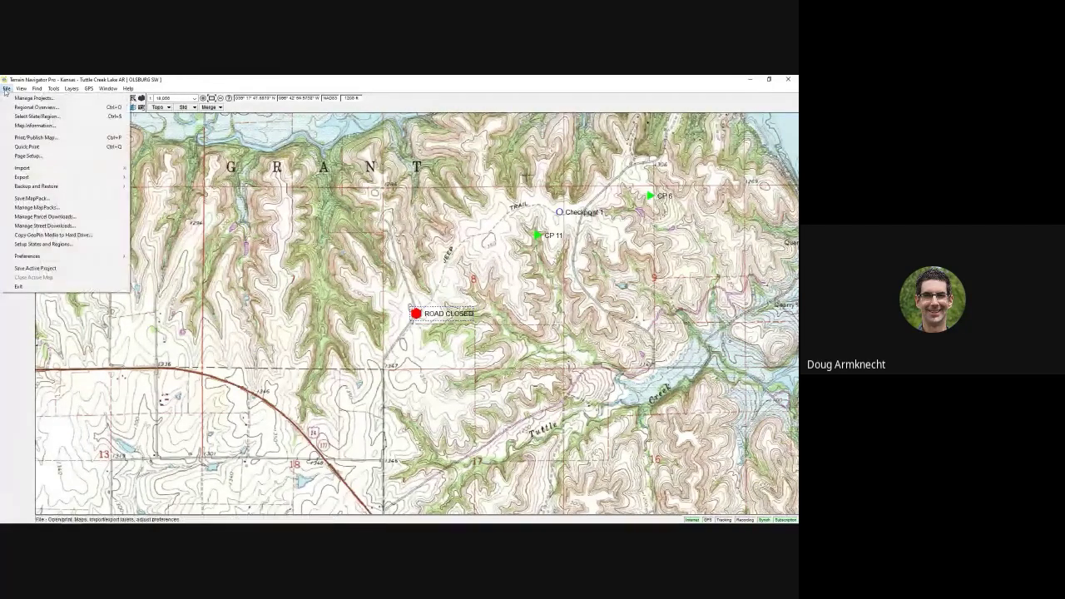
mouse_move(55, 259)
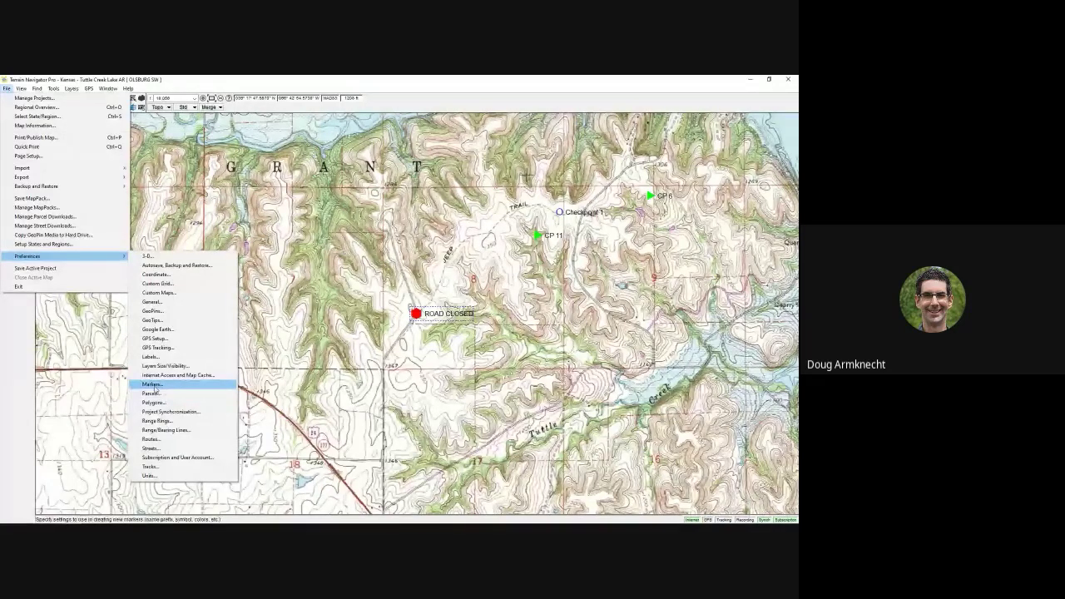
left_click(162, 387)
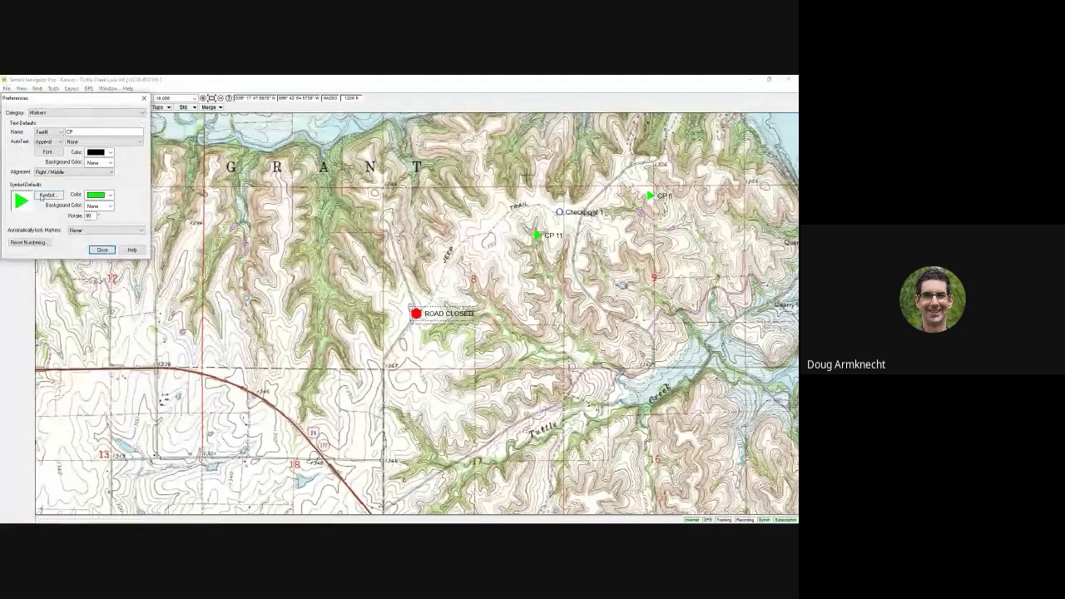
left_click(47, 195)
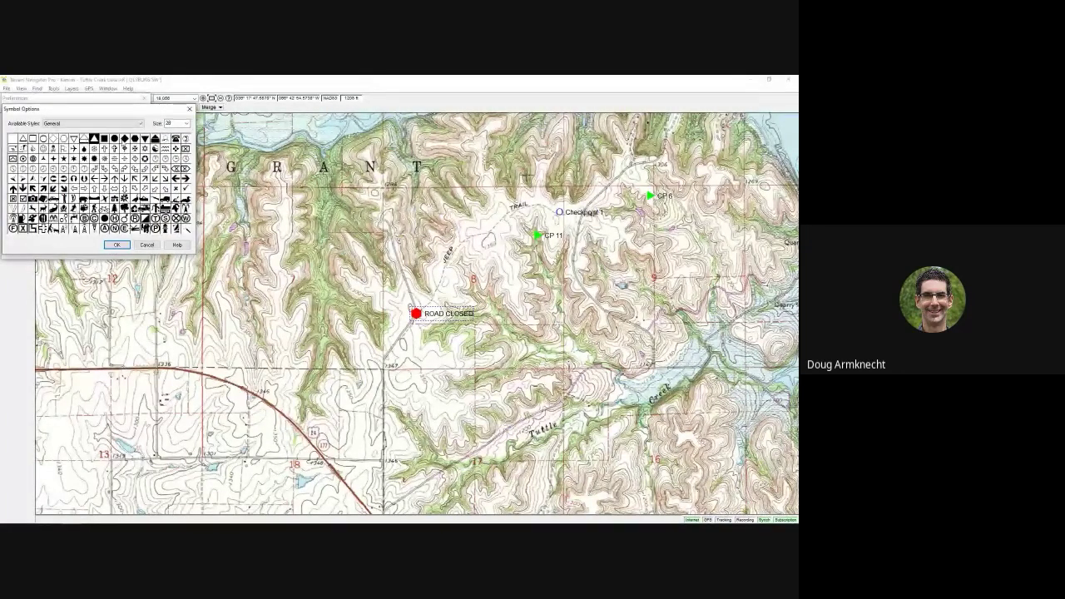
left_click(117, 244)
left_click(110, 196)
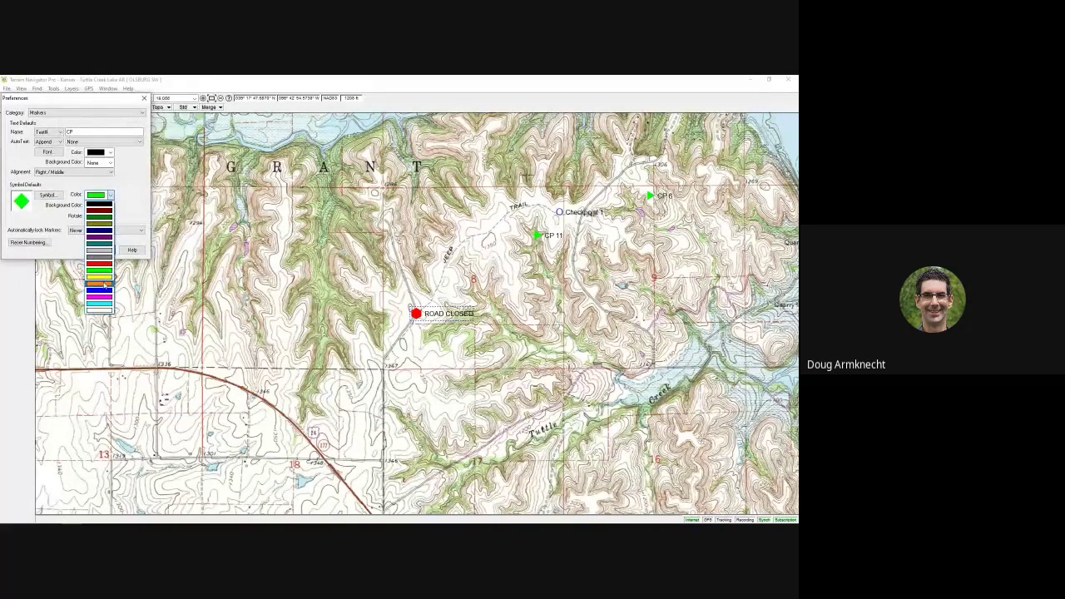
left_click(100, 284)
double_click(88, 216)
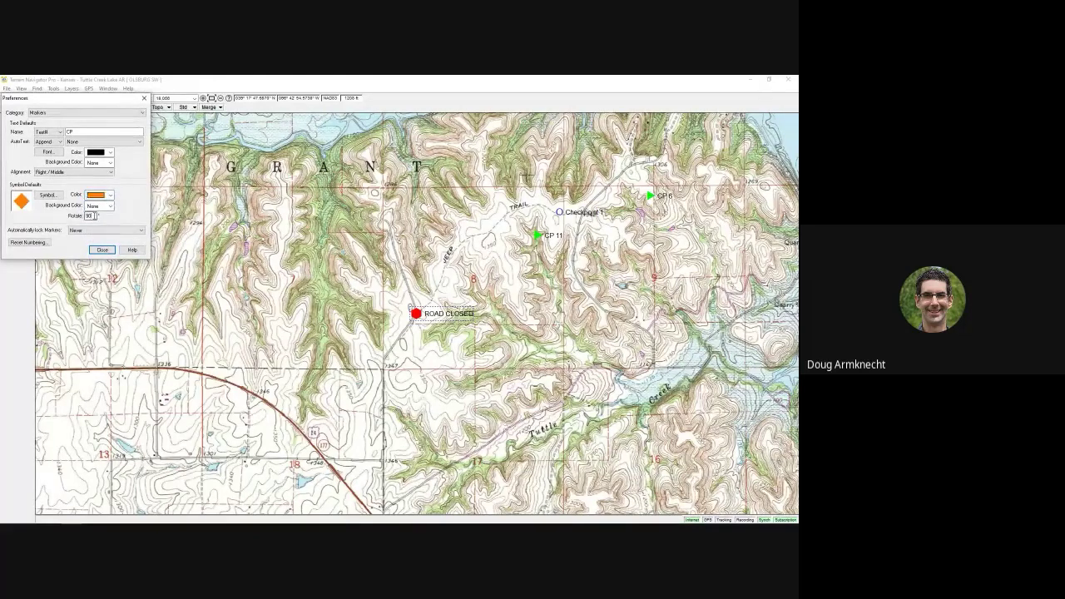
type("45")
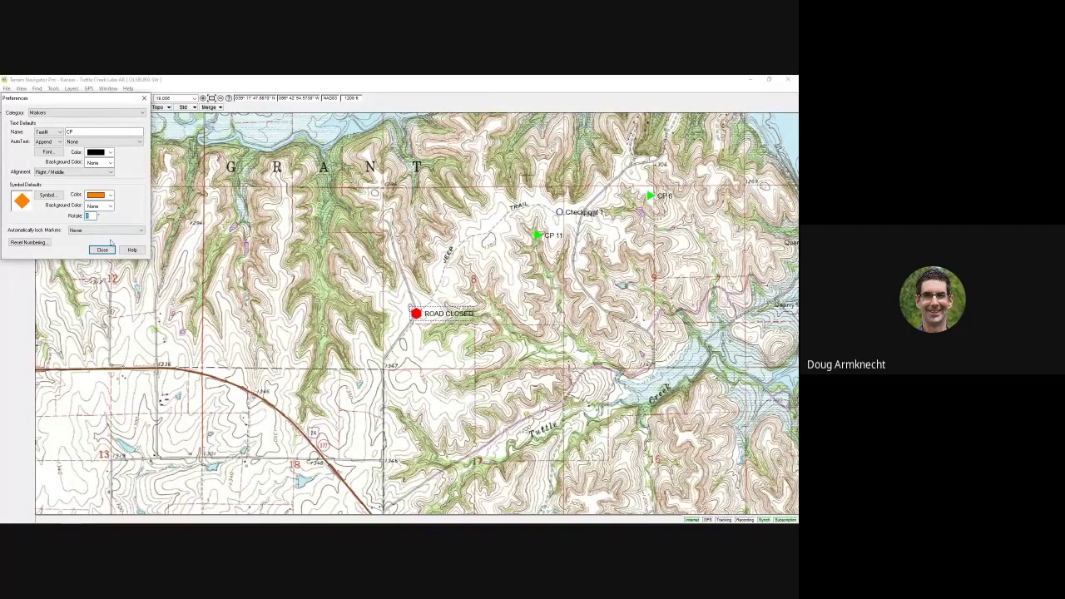
left_click(100, 231)
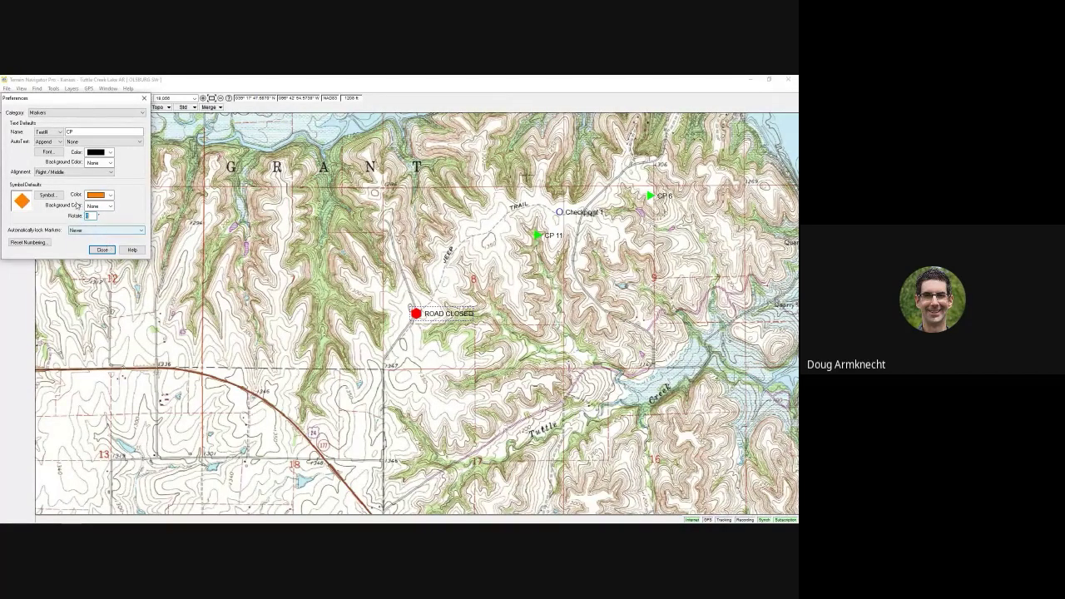
Change the default marker name text to TA.
left_click(71, 130)
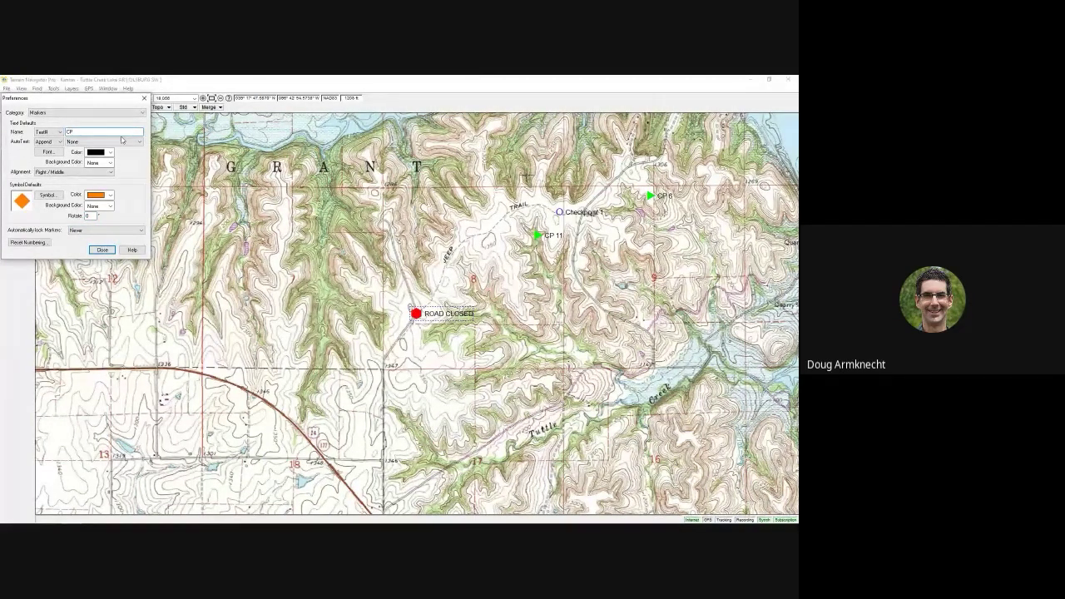
key("ctrl+a")
key("BackSpace")
type("Checkpo")
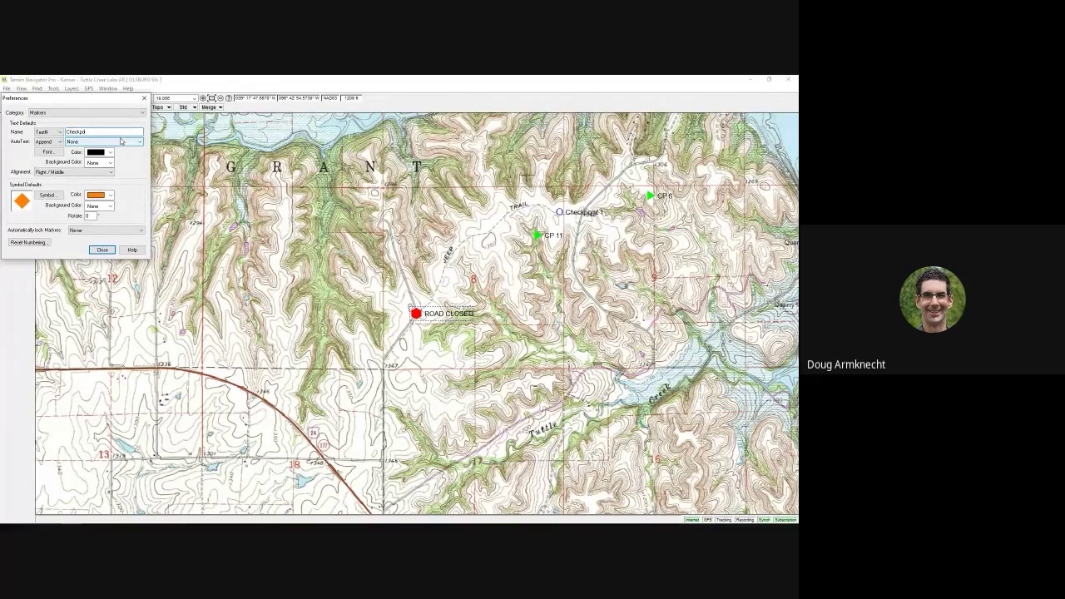
key("BackSpace")
key("BackSpace")
key("BackSpace")
key("BackSpace")
key("BackSpace")
key("BackSpace")
key("BackSpace")
type("TA")
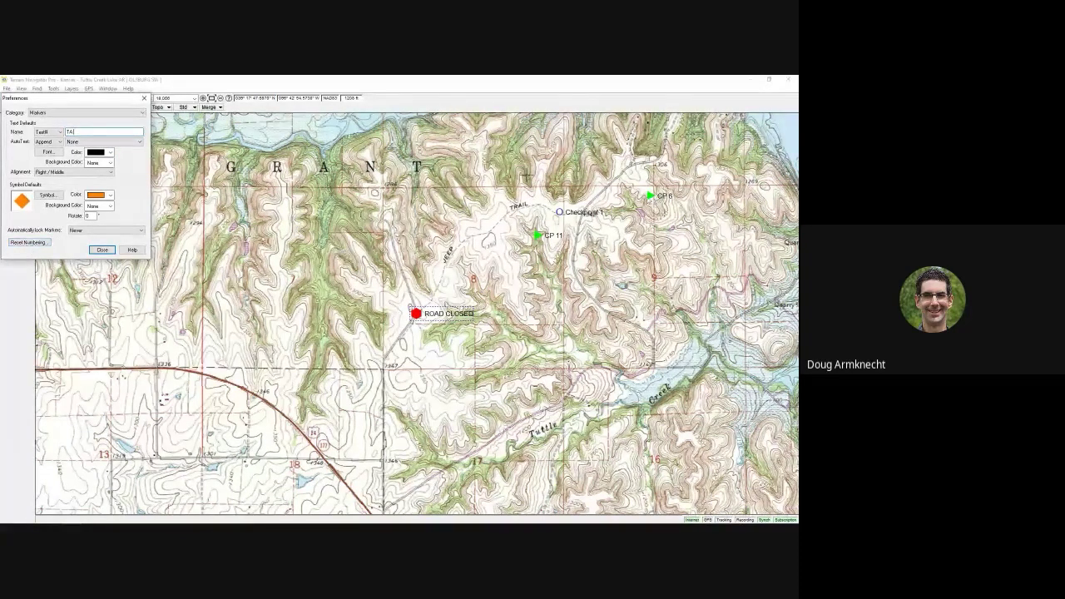
Reset the automatic marker numbering and close the marker preferences.
left_click(29, 243)
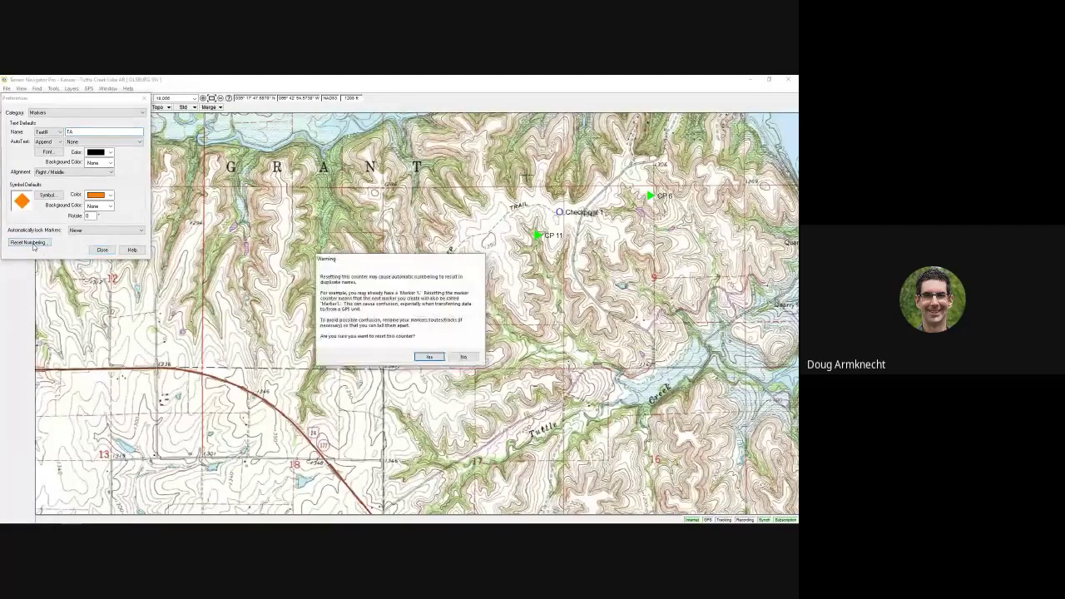
left_click(429, 358)
left_click(102, 249)
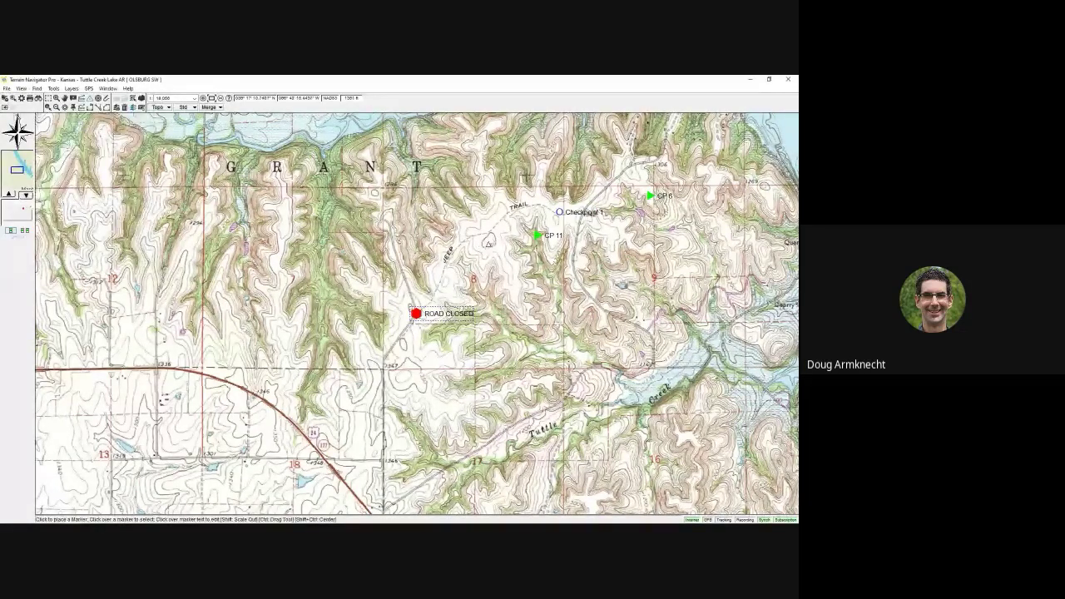
Place four default TA markers in a row running southeast, starting east of the JEEP label and west of CP 11.
left_click(487, 241)
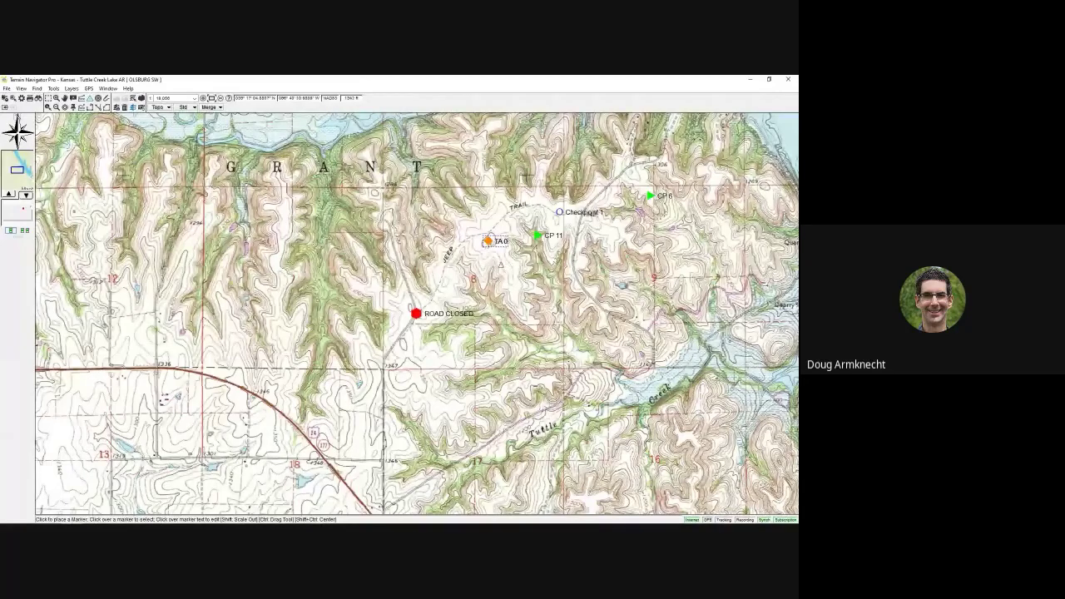
left_click(504, 261)
left_click(514, 285)
left_click(526, 310)
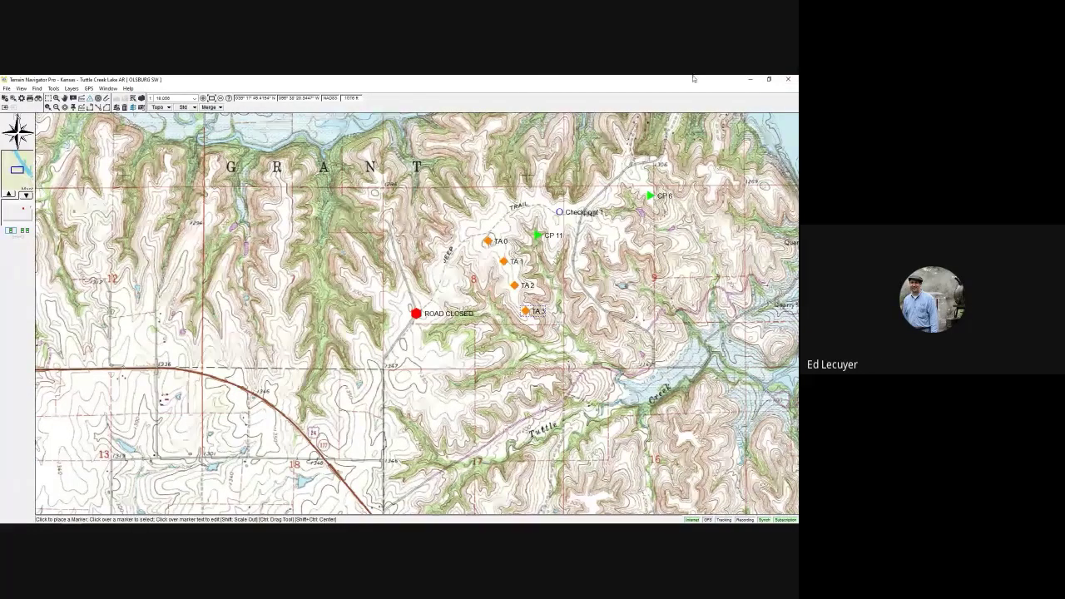
Look through the file formats available for importing markers and leave without importing.
left_click(6, 88)
mouse_move(46, 170)
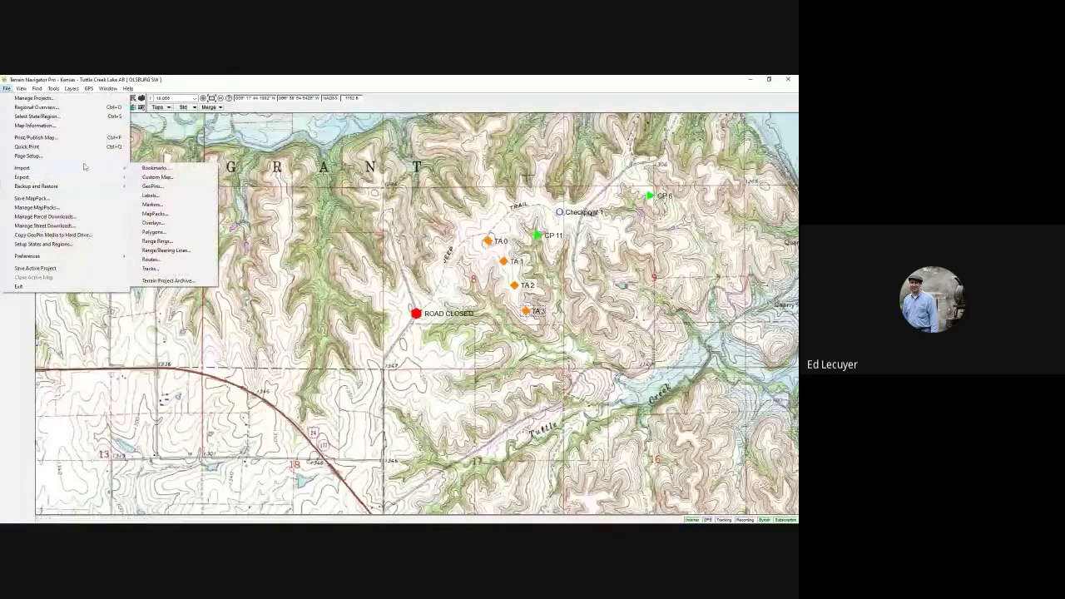
left_click(159, 204)
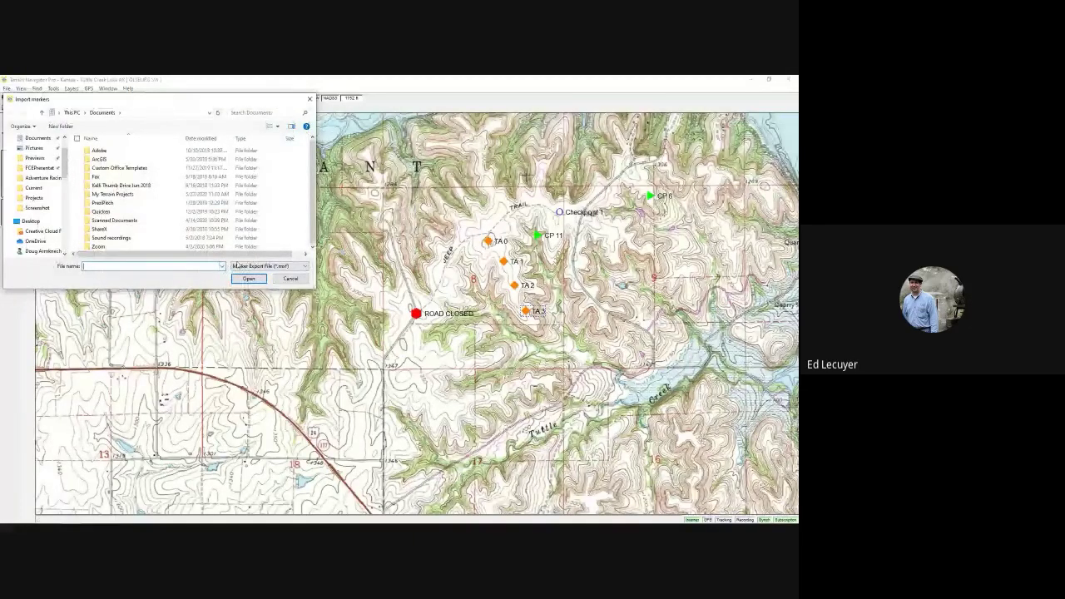
left_click(249, 267)
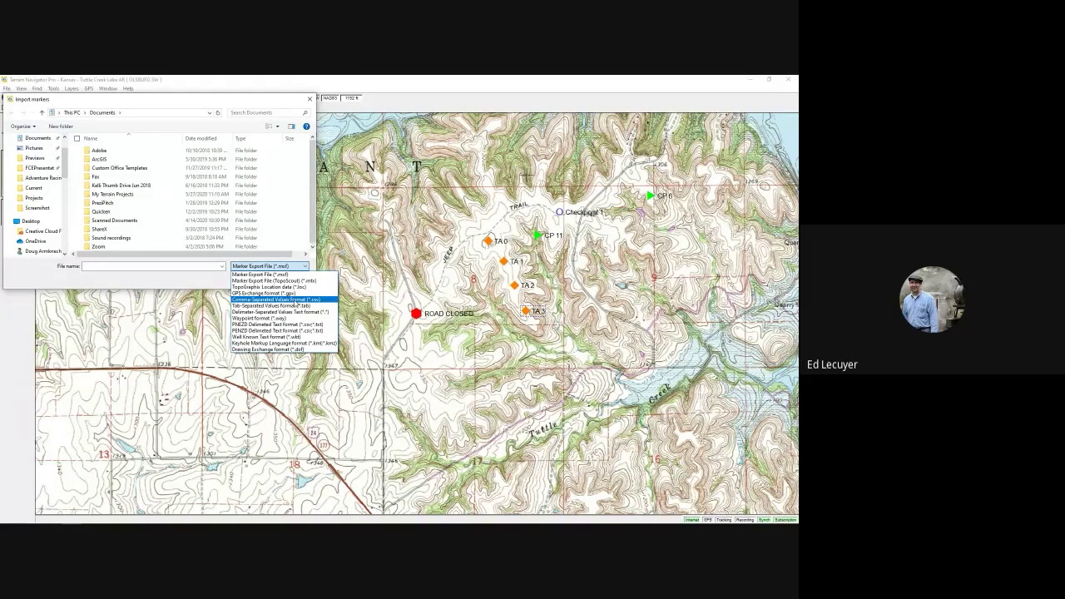
left_click(206, 283)
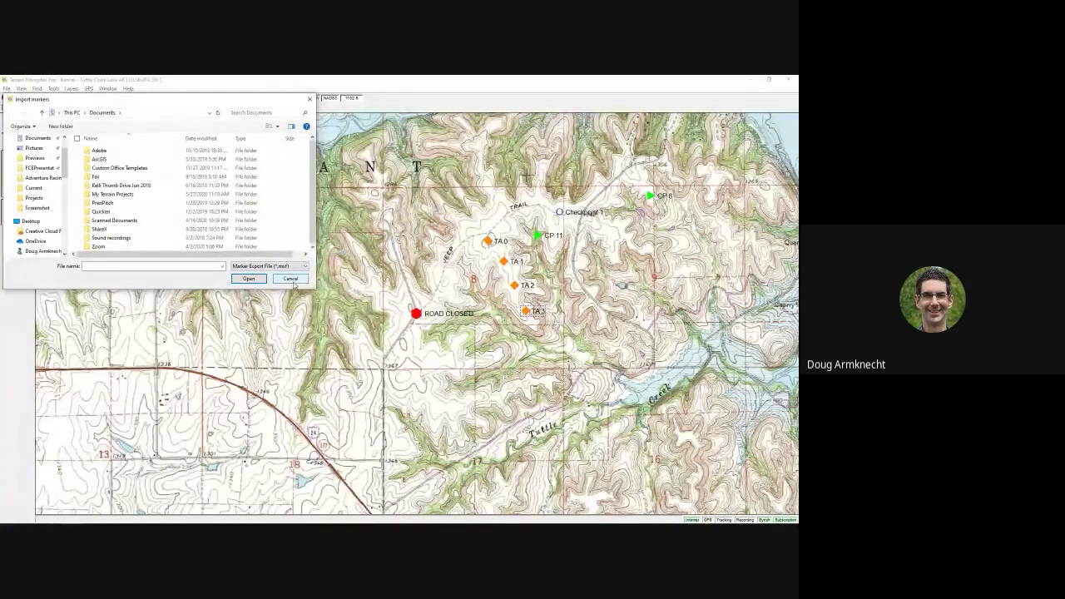
left_click(293, 281)
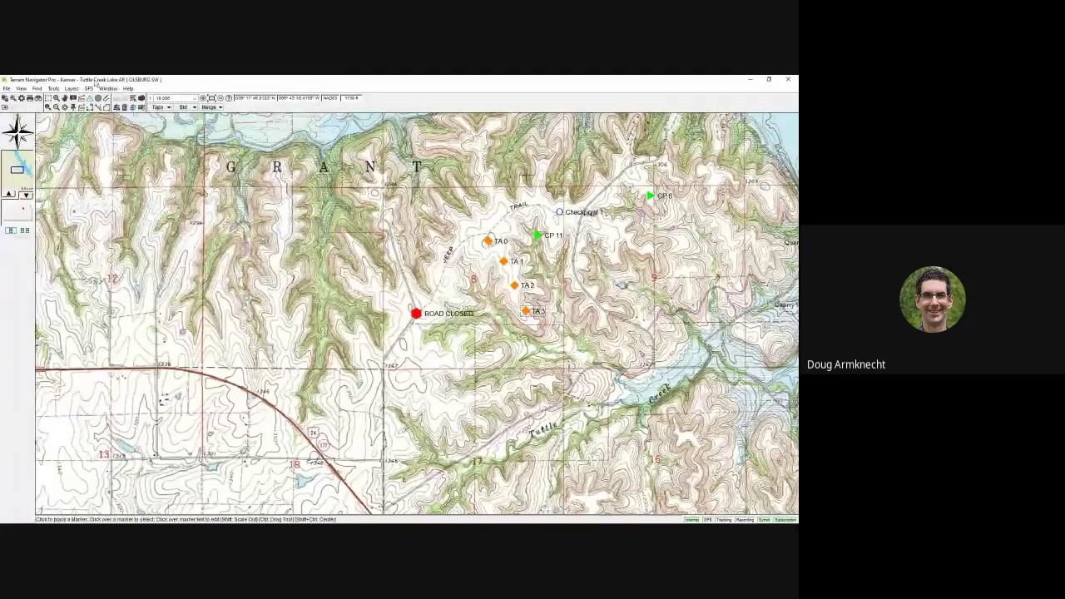
Set the primary coordinate display format to UTM in the coordinate preferences.
left_click(7, 88)
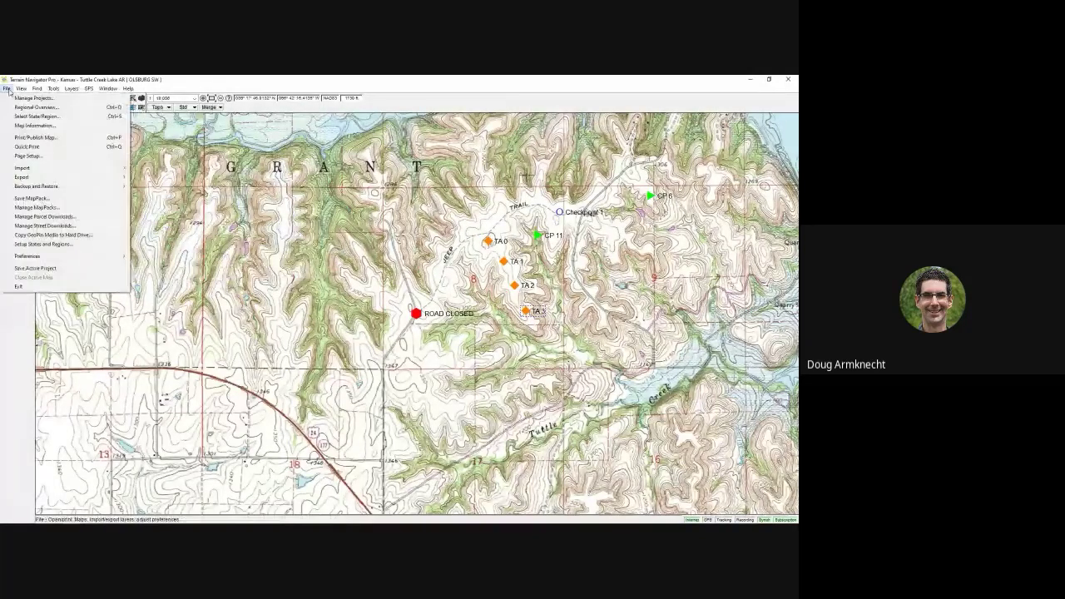
mouse_move(76, 256)
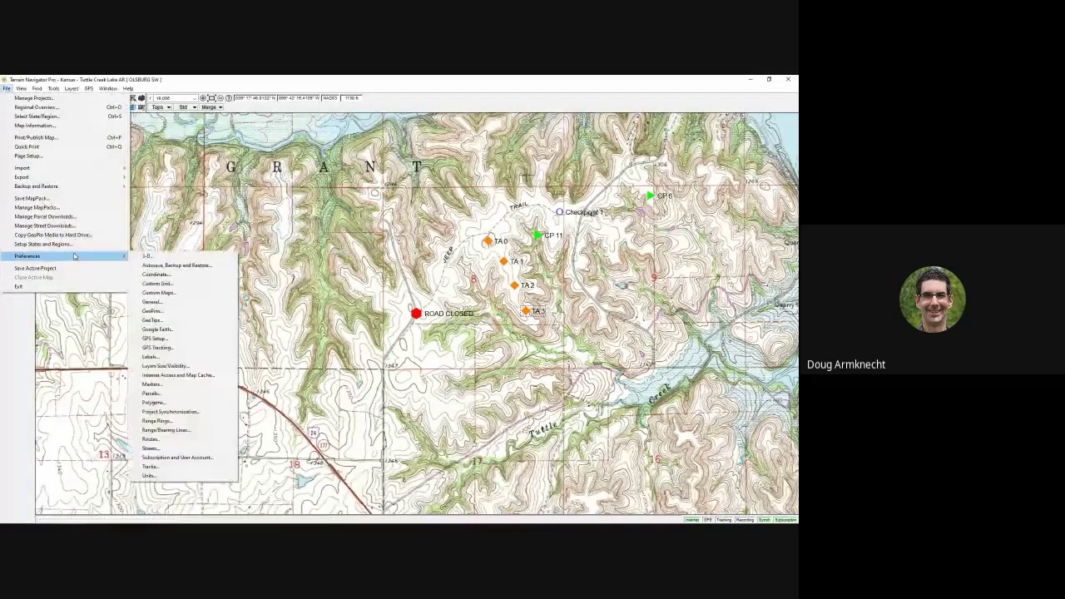
left_click(157, 274)
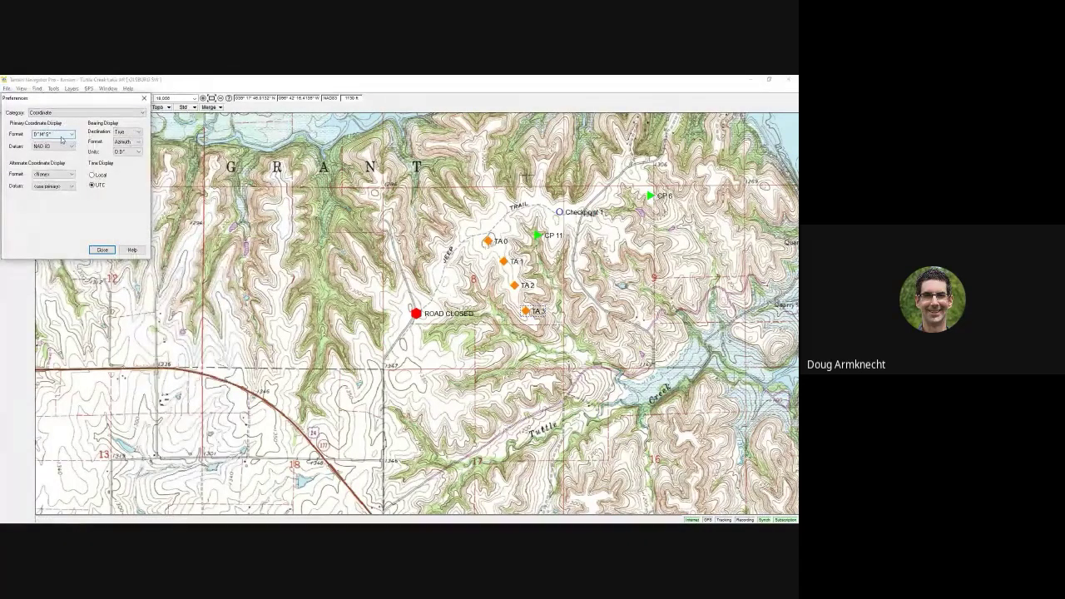
left_click(55, 134)
left_click(42, 157)
left_click(54, 147)
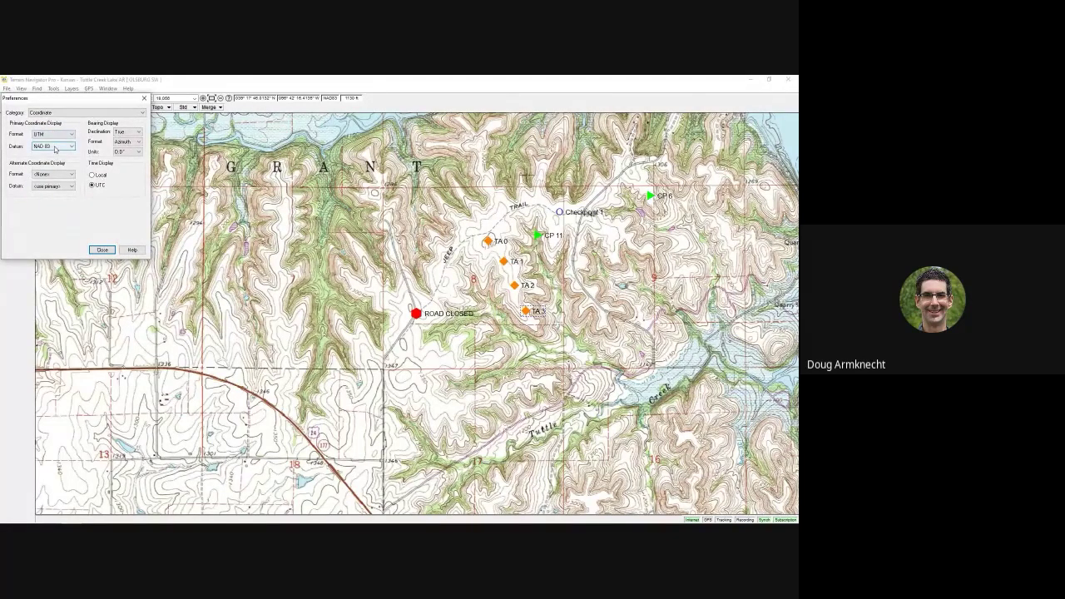
left_click(102, 249)
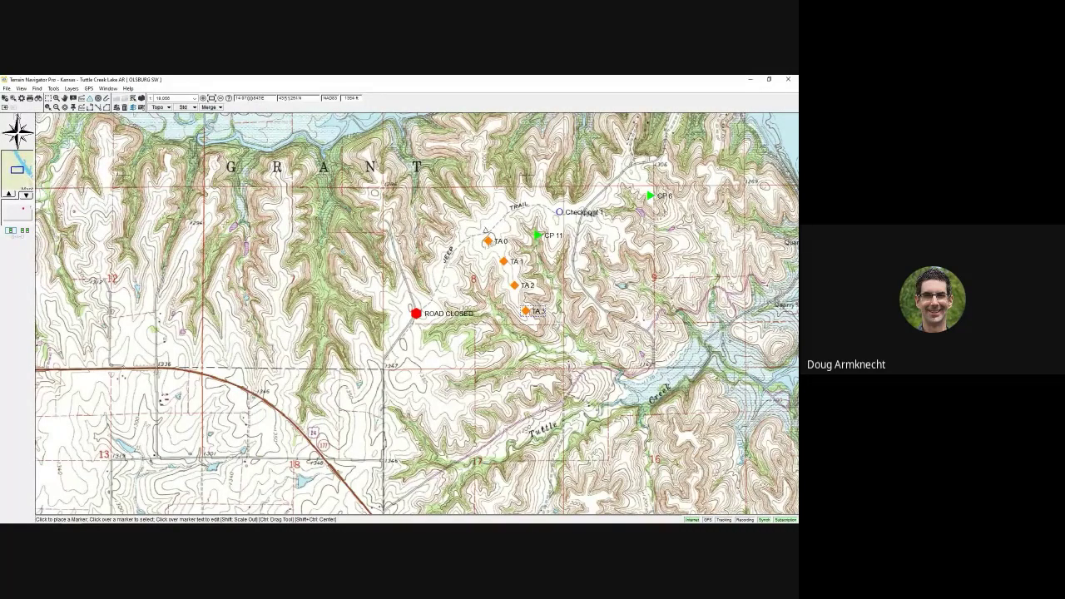
Inspect the UTM coordinate fields of TA 0 and of a new marker, and cancel the new marker.
right_click(487, 241)
left_click(481, 249)
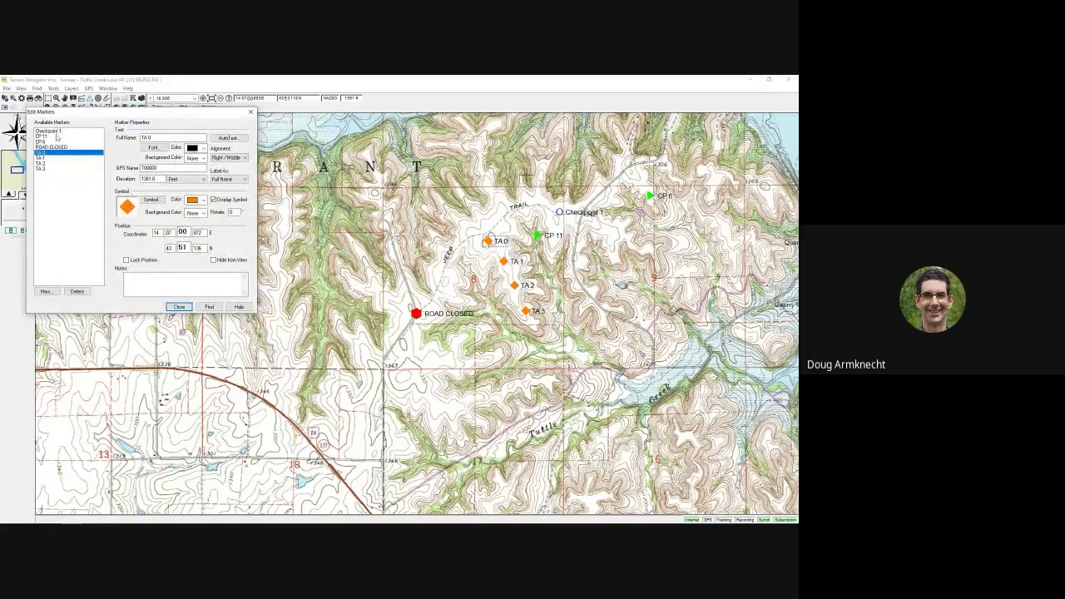
left_click(47, 291)
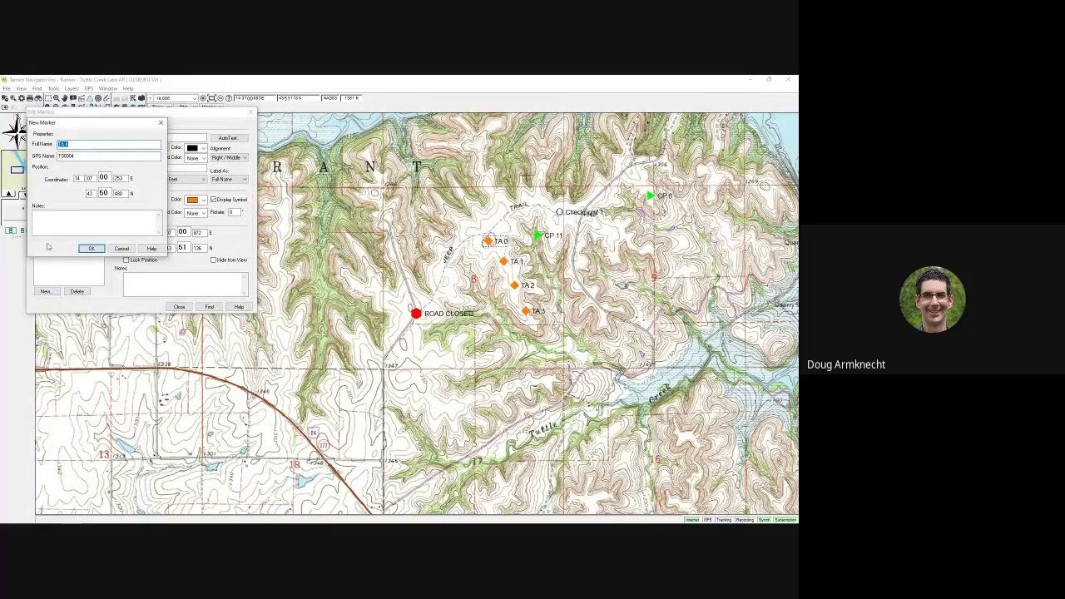
left_click(79, 178)
double_click(79, 179)
left_click(123, 249)
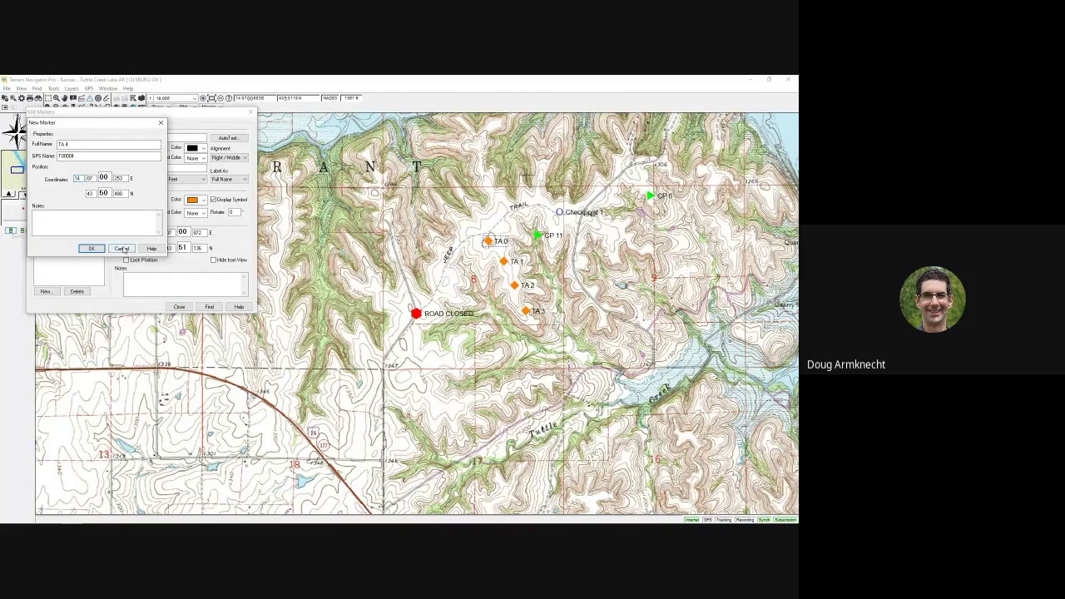
Close the marker editor and switch the base map to the aerial orthophoto.
left_click(123, 249)
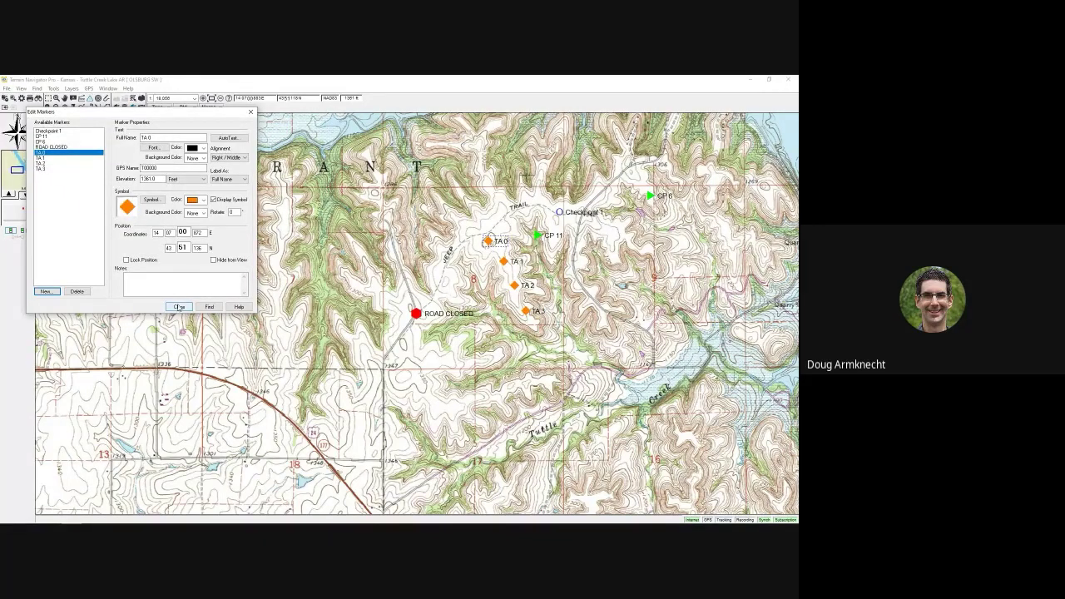
left_click(179, 307)
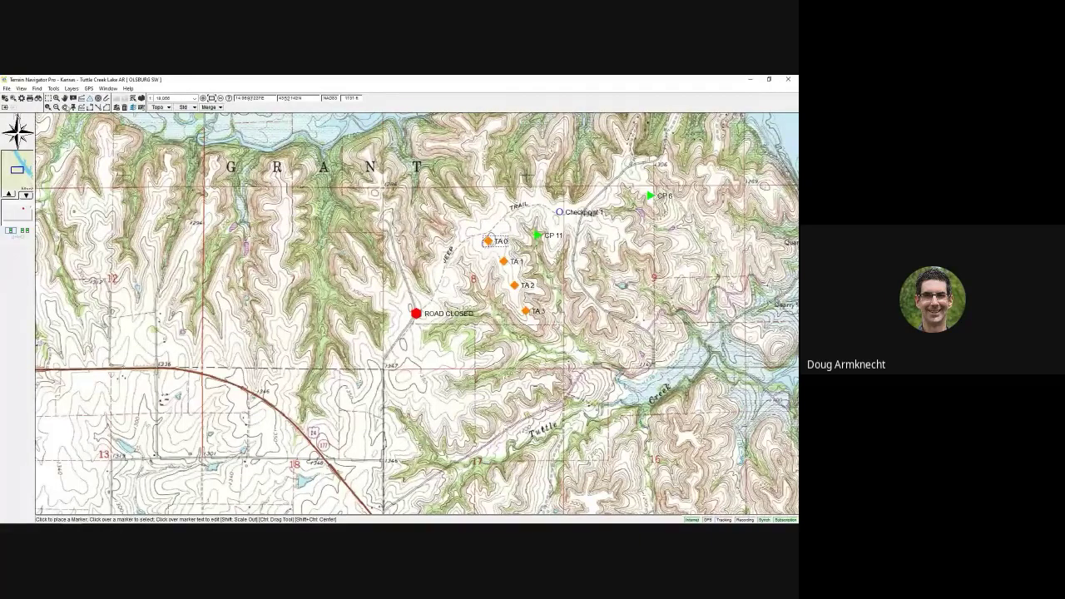
left_click(64, 97)
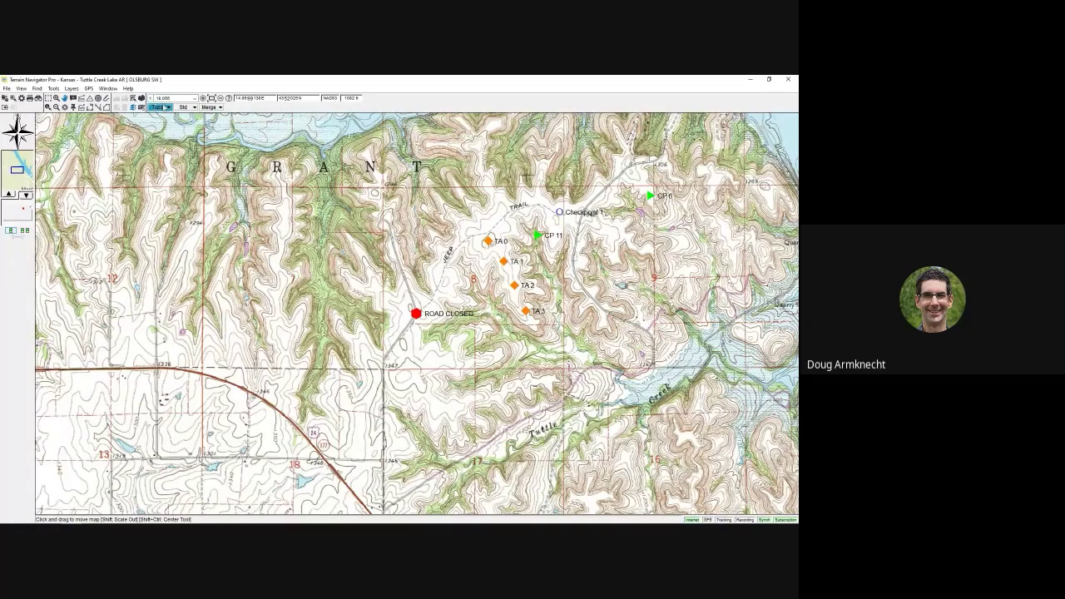
left_click(169, 108)
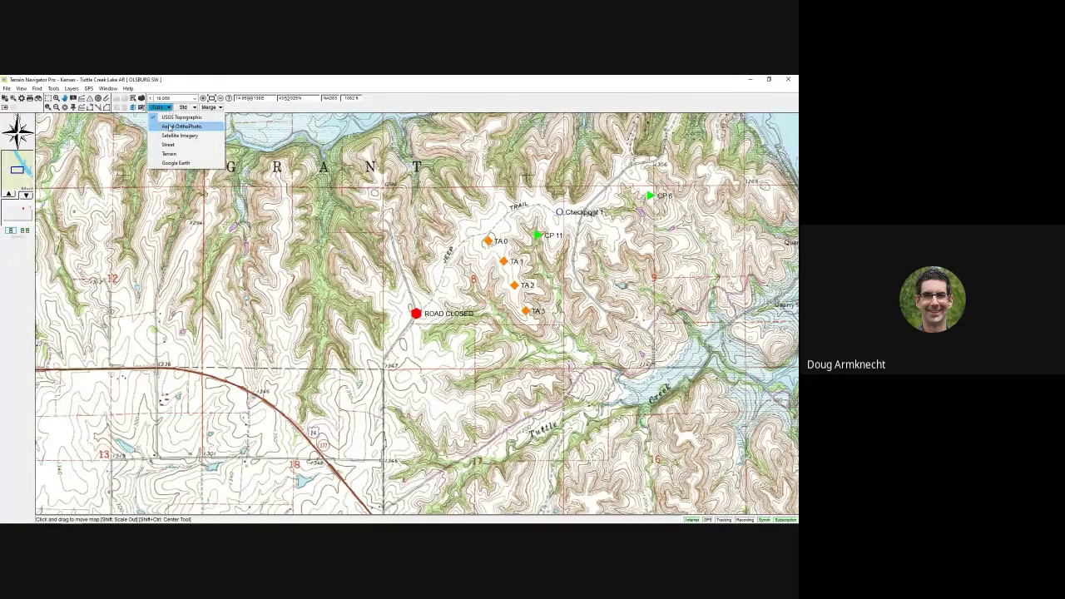
left_click(169, 126)
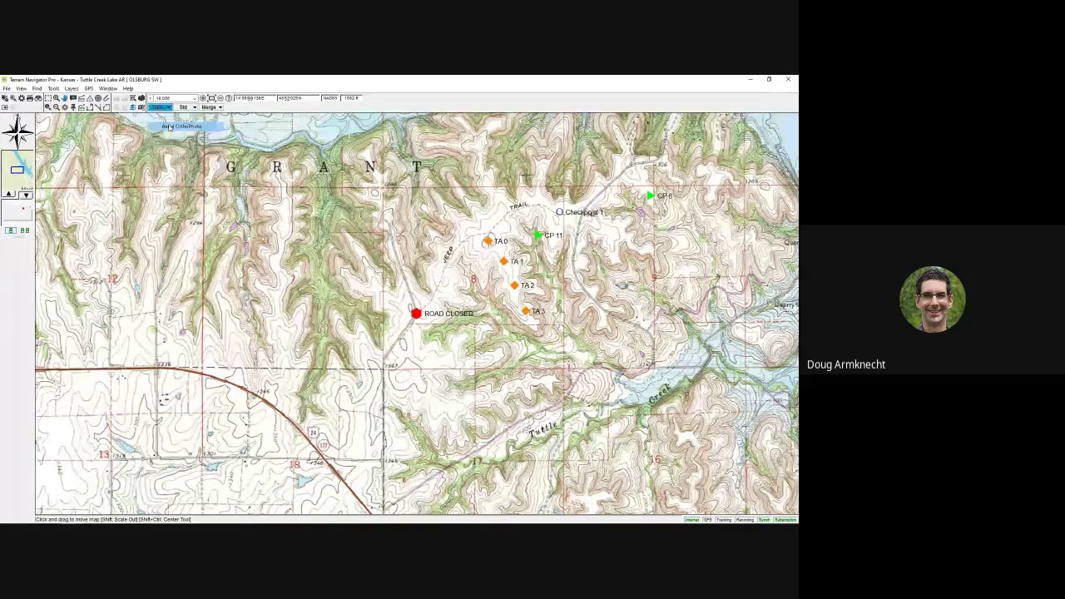
Move the CP 11 marker to the fence corner below the tree line, southwest of TA 3 and east of ROAD CLOSED.
left_click_drag(495, 255, 431, 275)
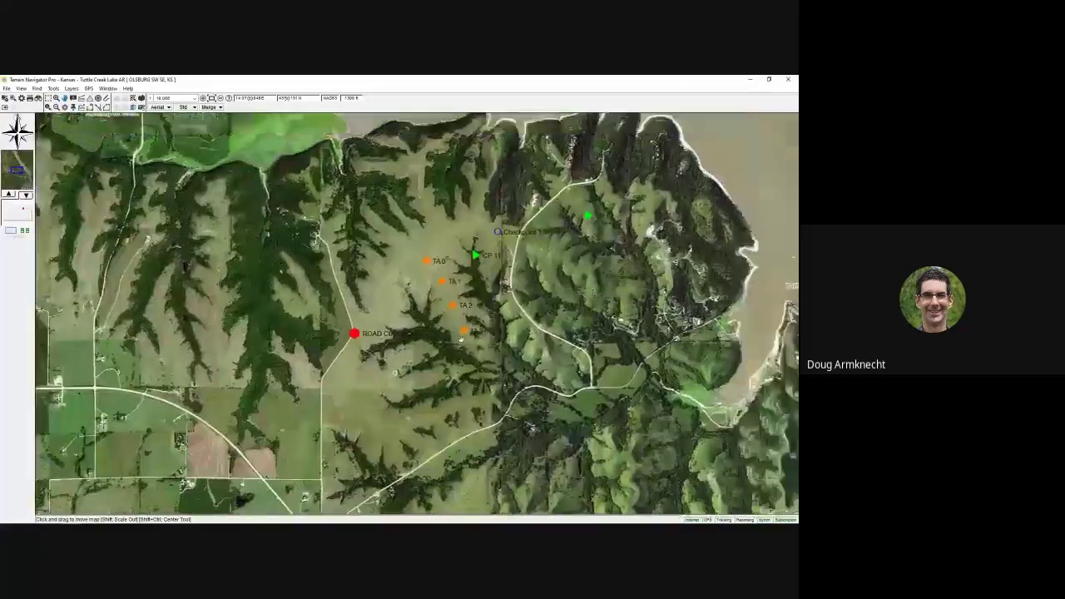
scroll(458, 341, "up", 1)
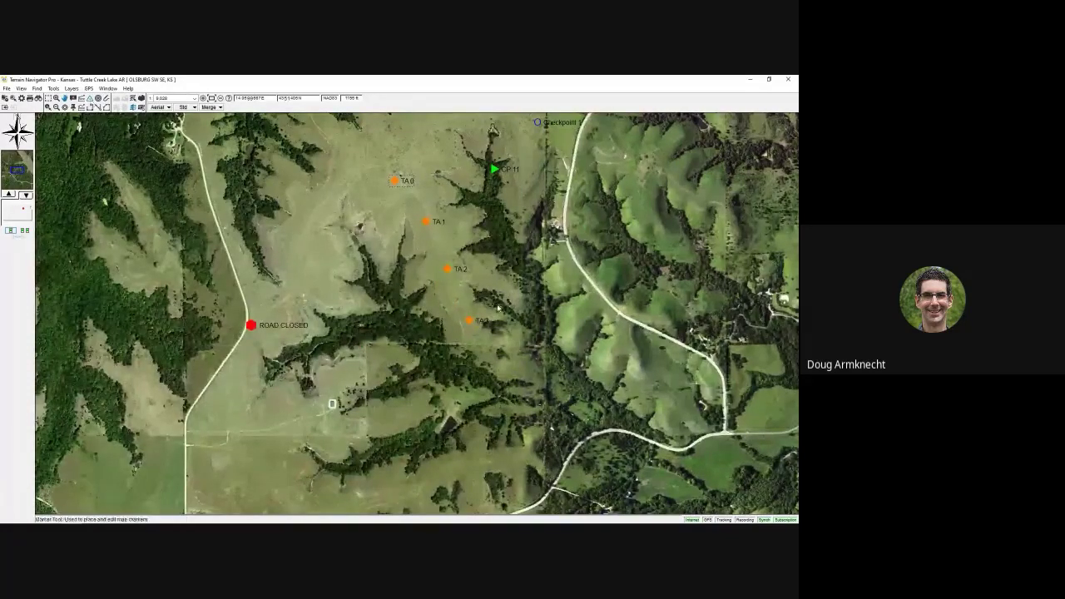
left_click(132, 107)
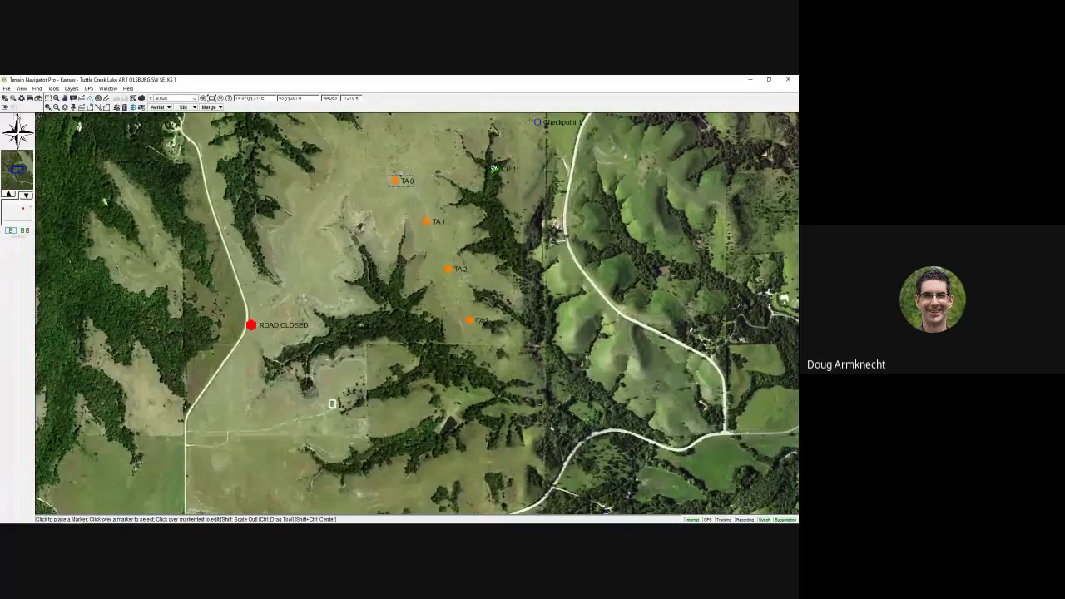
left_click_drag(495, 169, 369, 344)
scroll(376, 359, "up", 1)
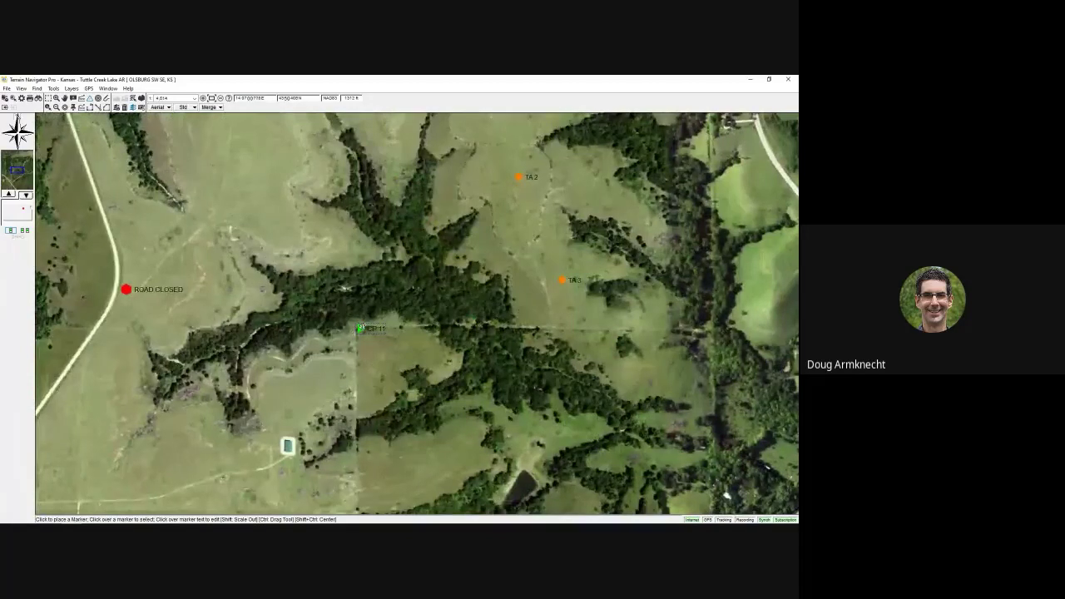
left_click_drag(358, 329, 356, 326)
Look over the TA and CP 11 markers on the aerial imagery and switch the base map back to USGS Topographic.
left_click(65, 98)
left_click_drag(555, 192, 474, 314)
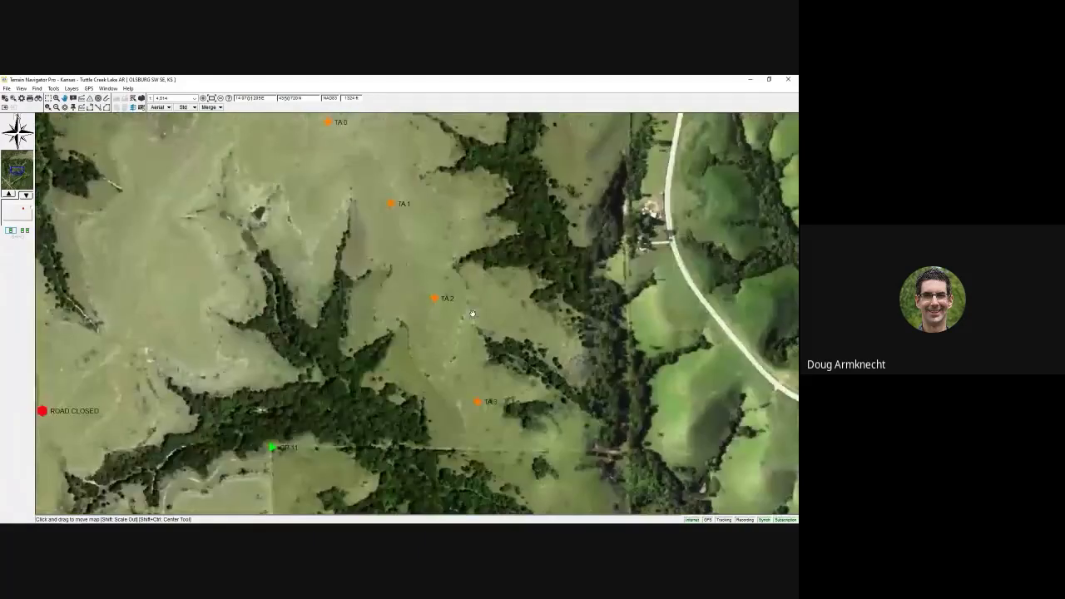
left_click_drag(450, 180, 579, 191)
left_click_drag(310, 336, 279, 214)
scroll(261, 265, "down", 1)
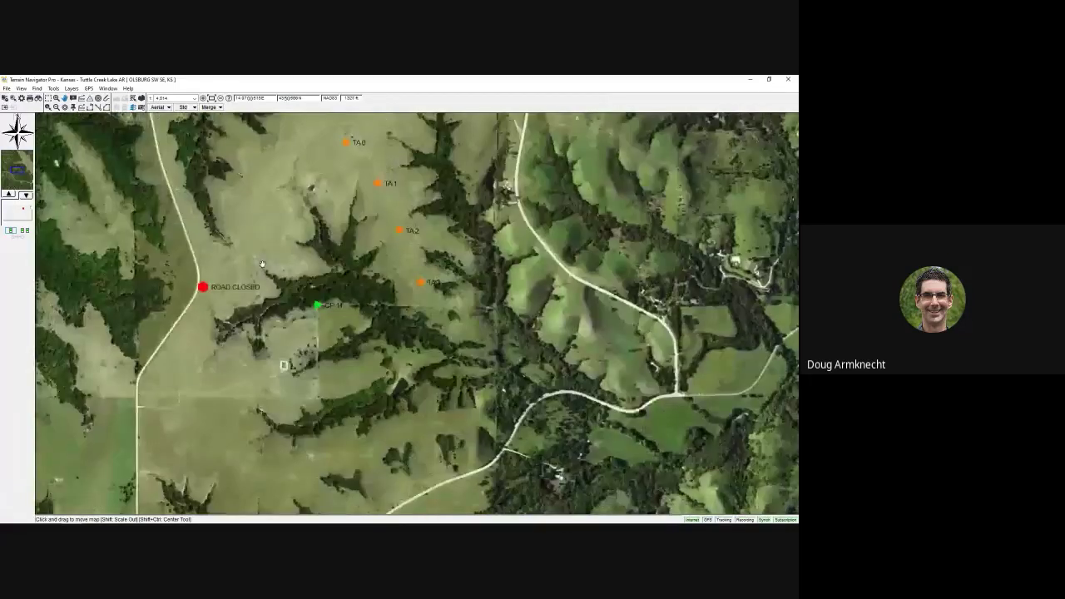
left_click(159, 108)
left_click(160, 116)
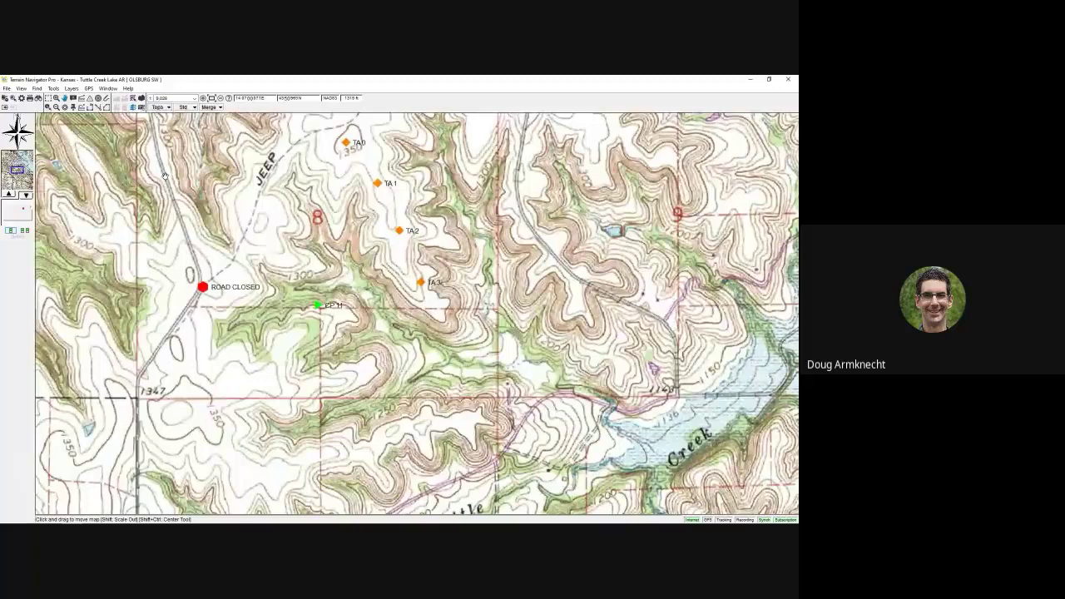
Preview the topographic map merged with the aerial orthophoto around the markers and return to no merge.
left_click(217, 109)
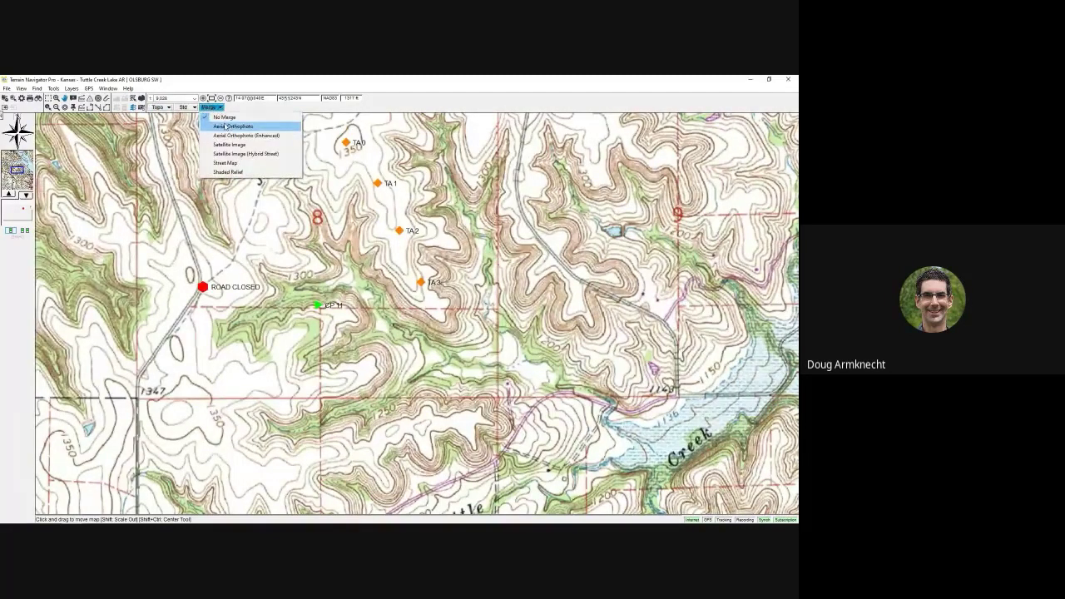
left_click(226, 126)
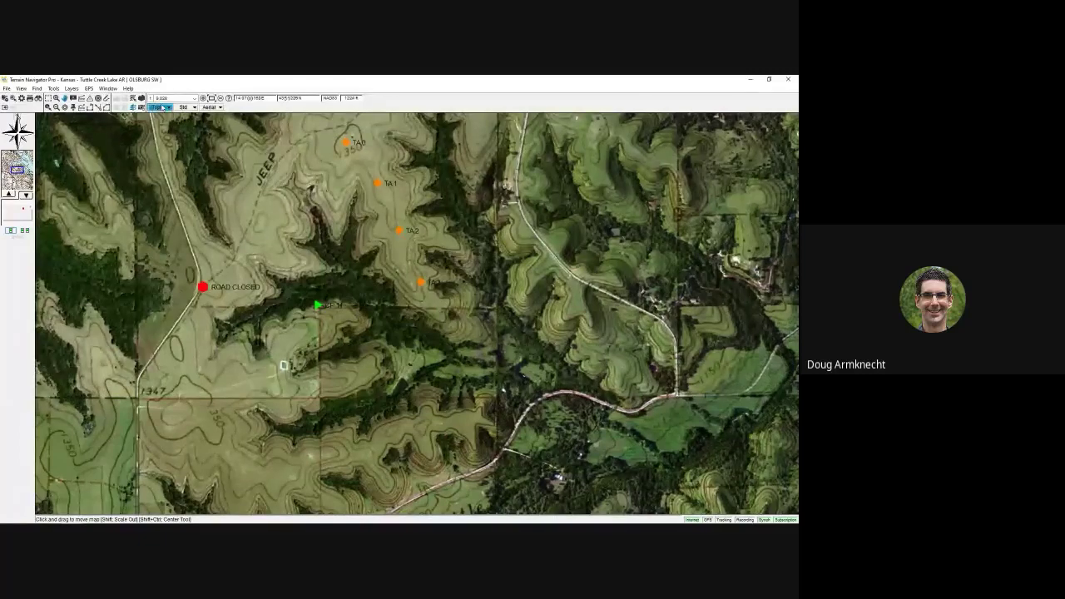
left_click_drag(312, 185, 354, 327)
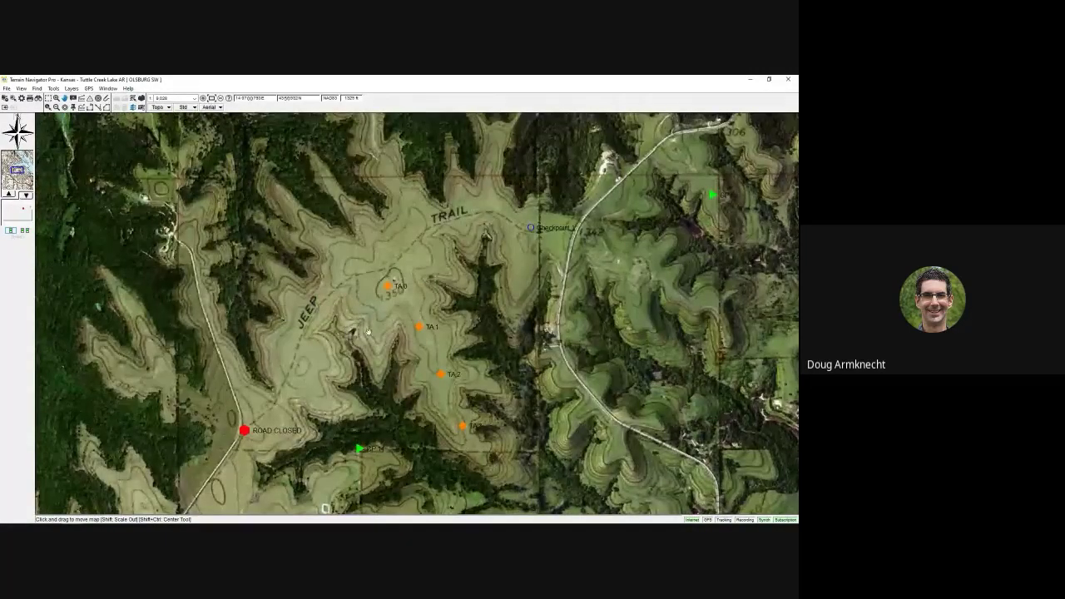
left_click_drag(346, 352, 389, 279)
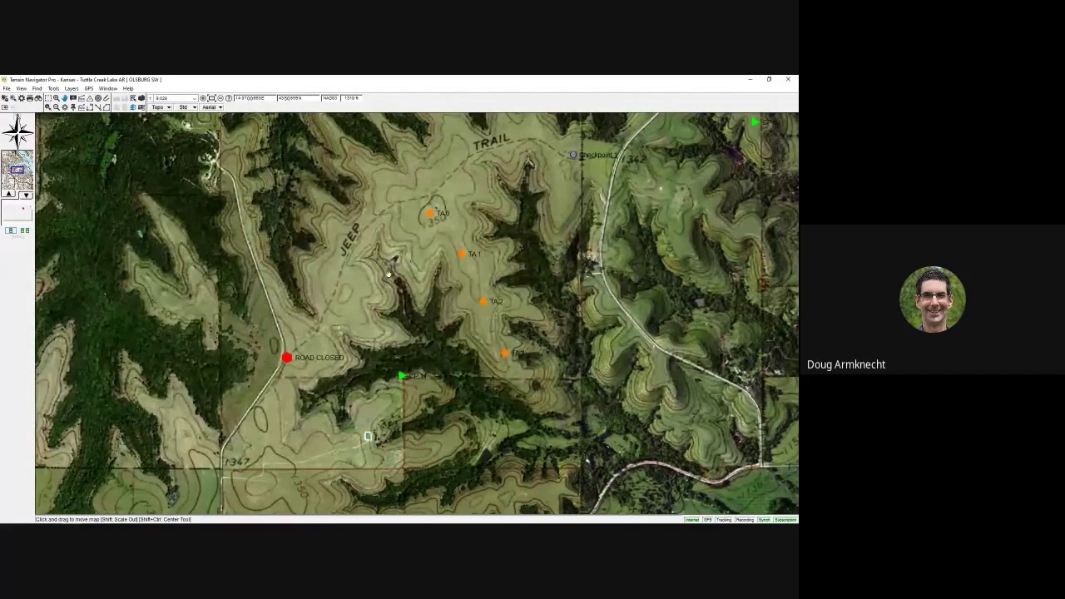
scroll(387, 274, "down", 1)
left_click(209, 107)
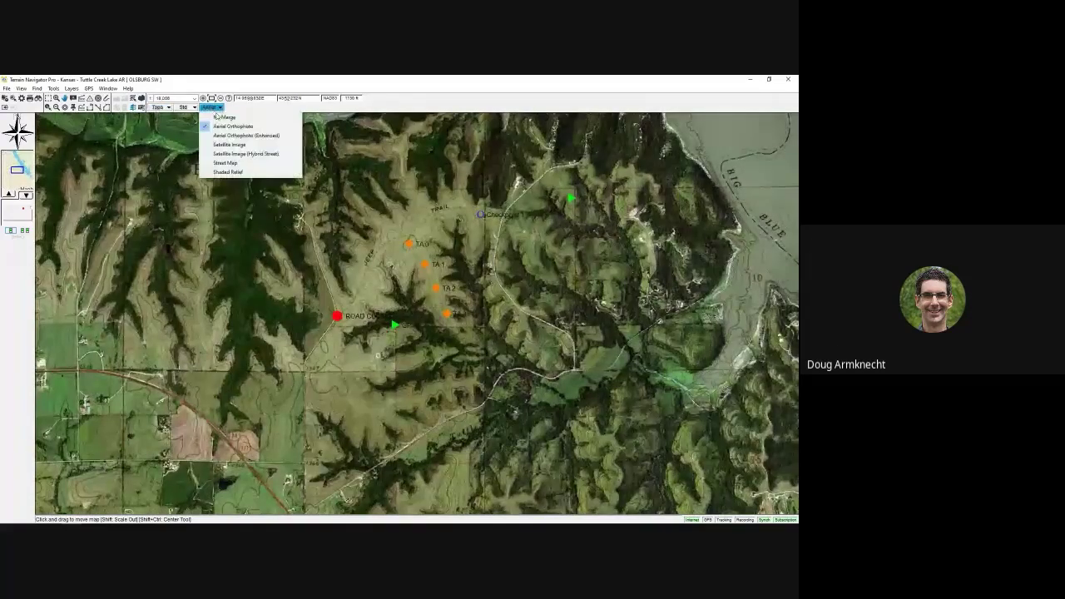
left_click(218, 117)
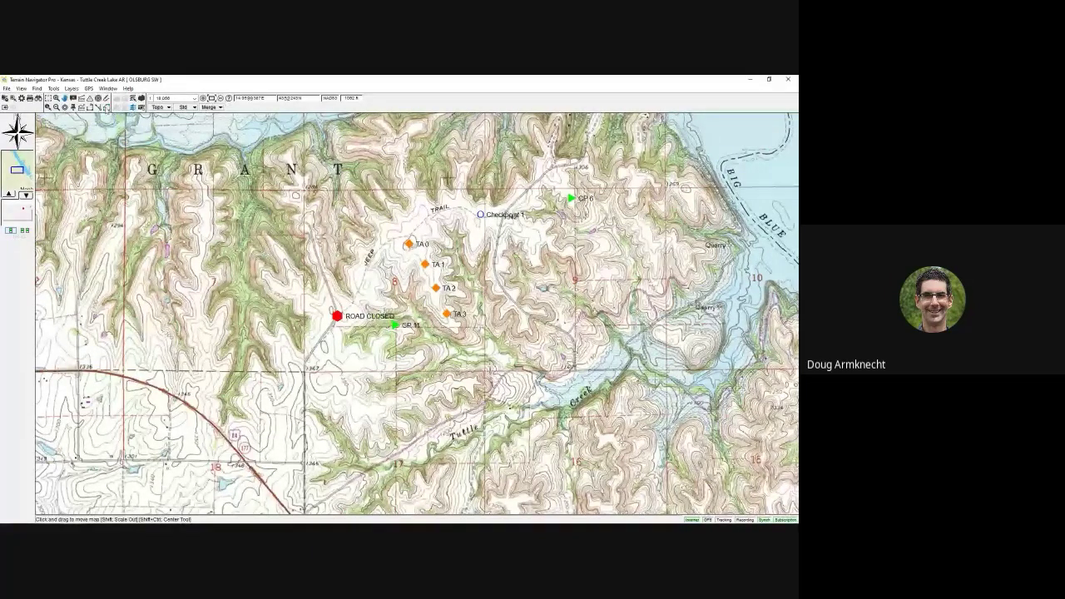
Draw a 12-waypoint route, about 1.5 miles long, from the road junction at 1347 north past ROAD CLOSED to the lake shore, and finish it.
left_click(98, 107)
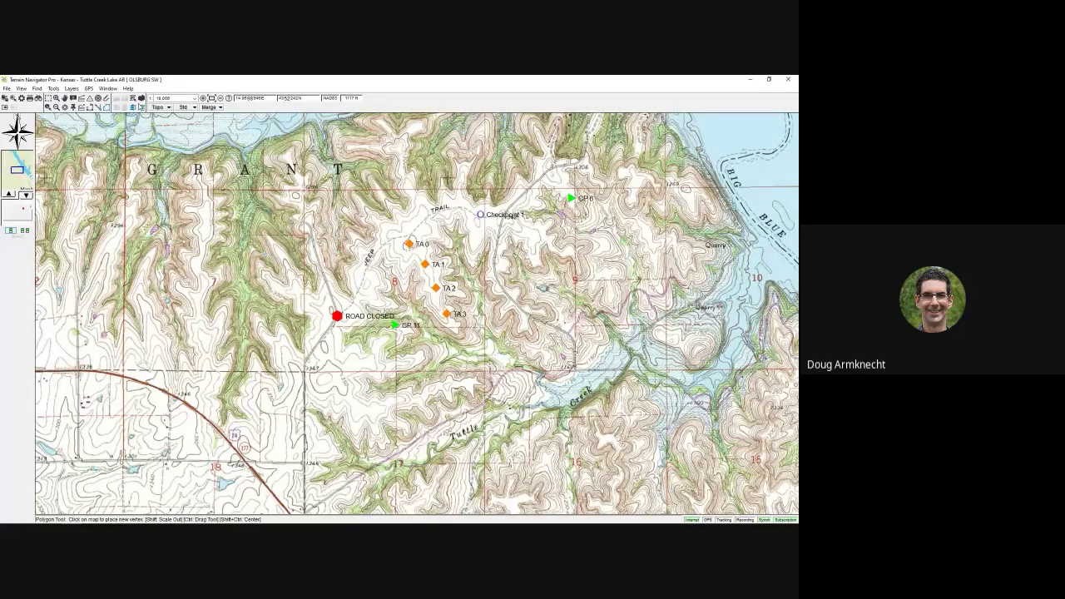
left_click(90, 107)
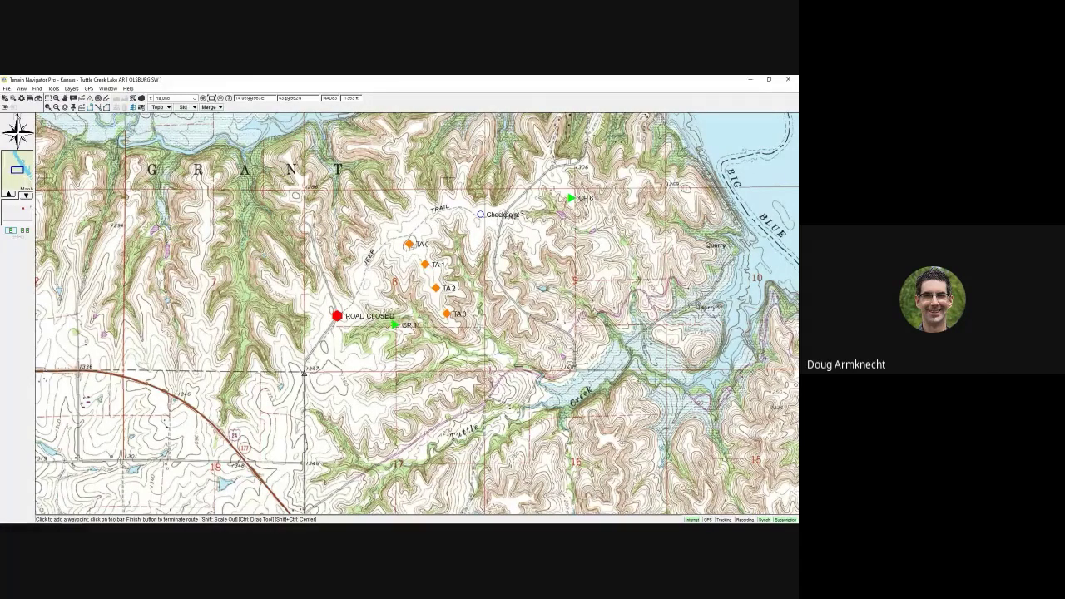
left_click(304, 374)
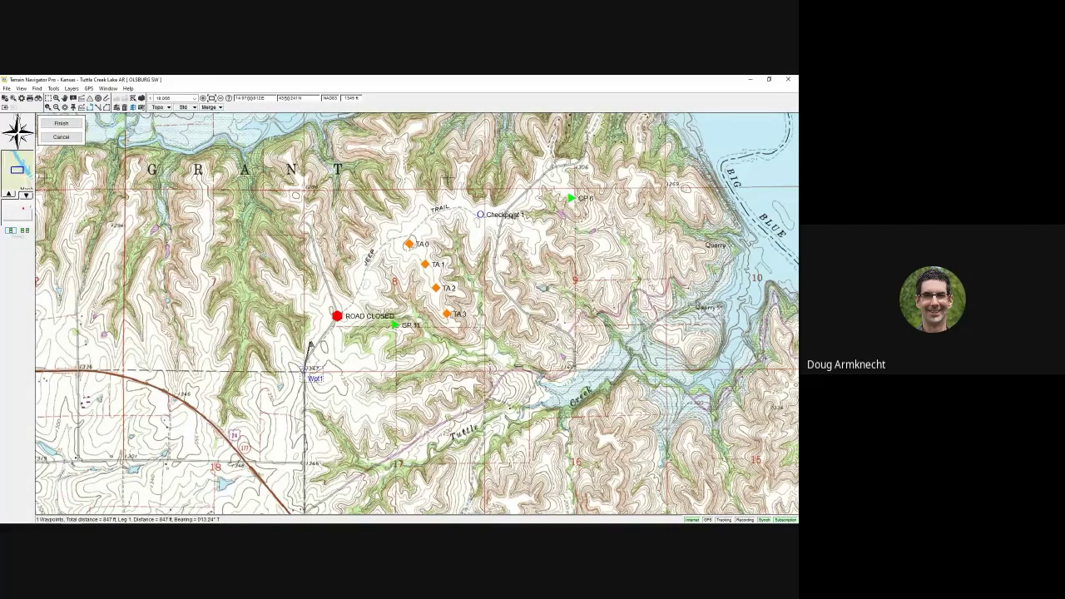
left_click(304, 351)
left_click(318, 323)
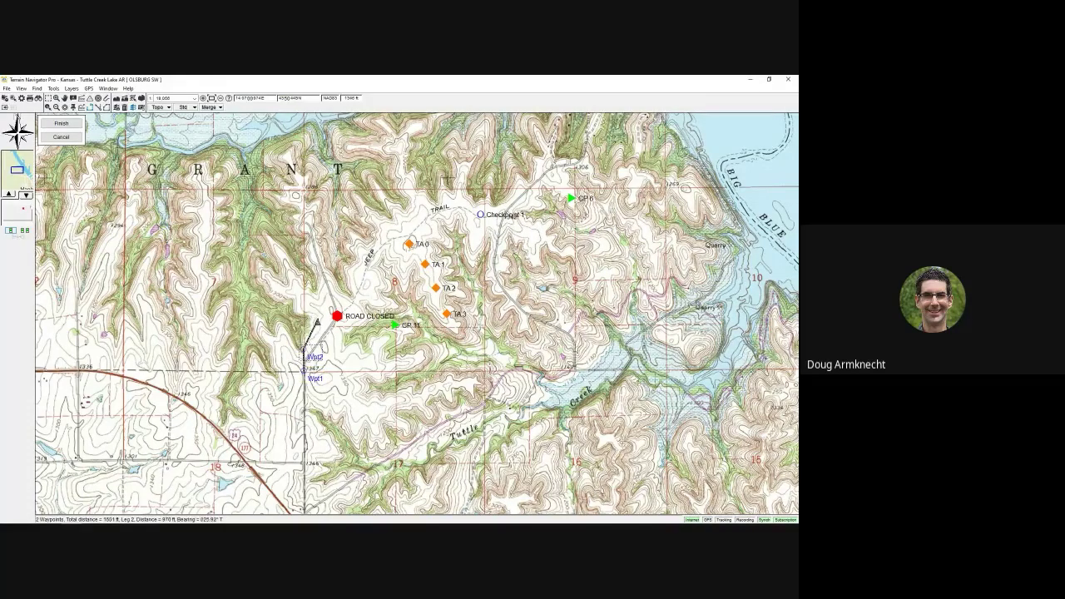
left_click(331, 293)
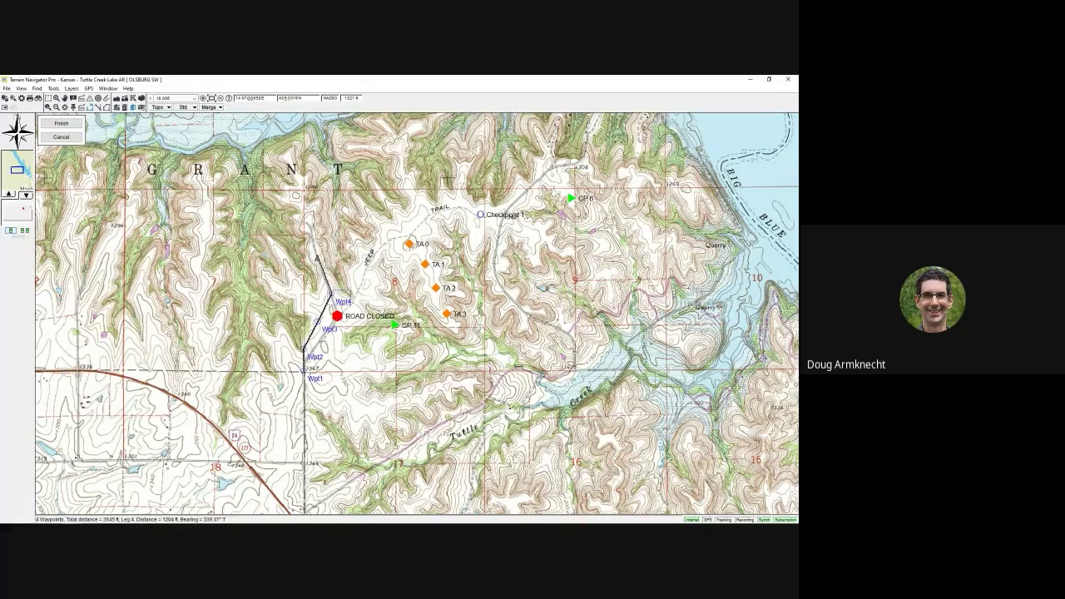
left_click(317, 258)
left_click(313, 232)
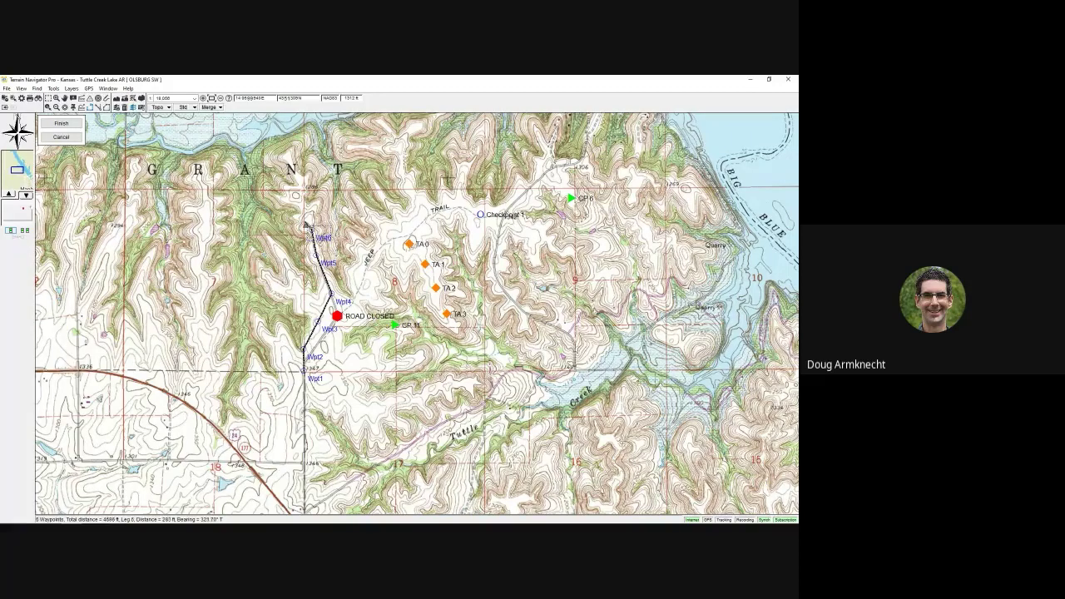
left_click(303, 217)
left_click(289, 212)
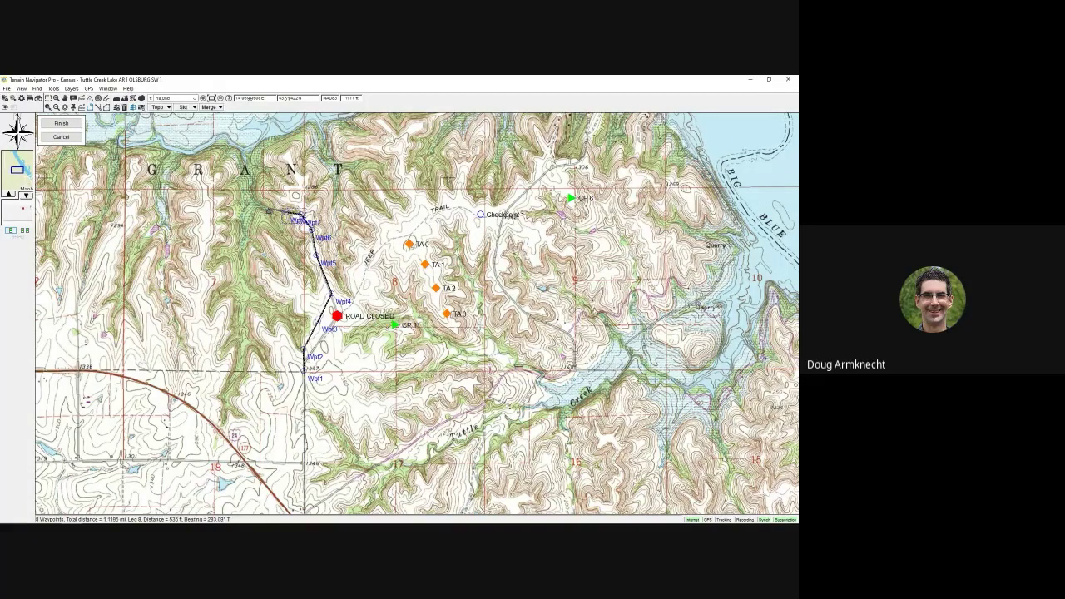
left_click(272, 208)
left_click(256, 199)
left_click(251, 177)
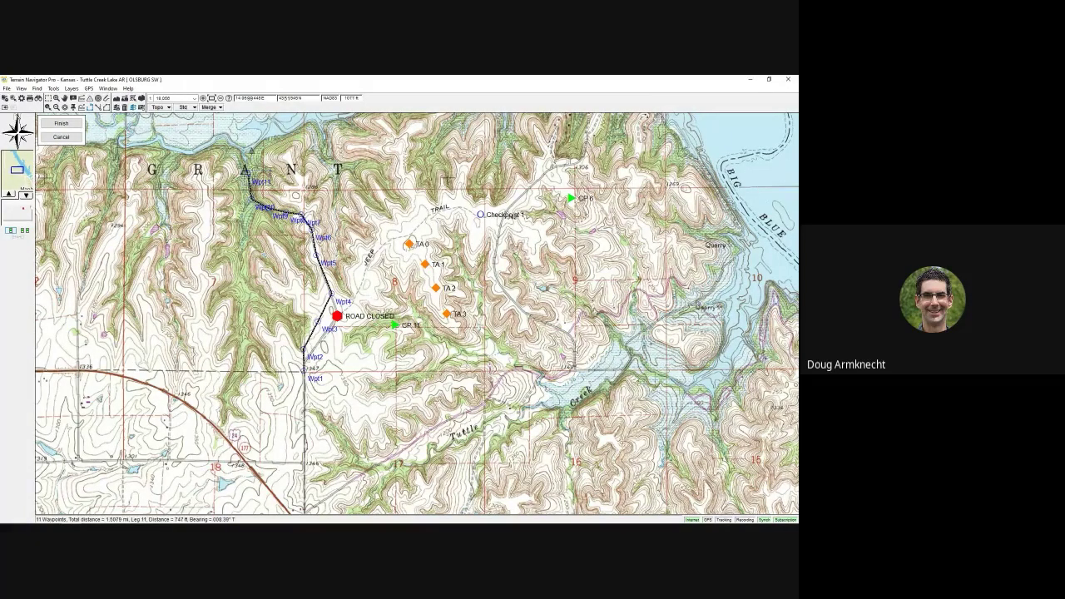
left_click(246, 149)
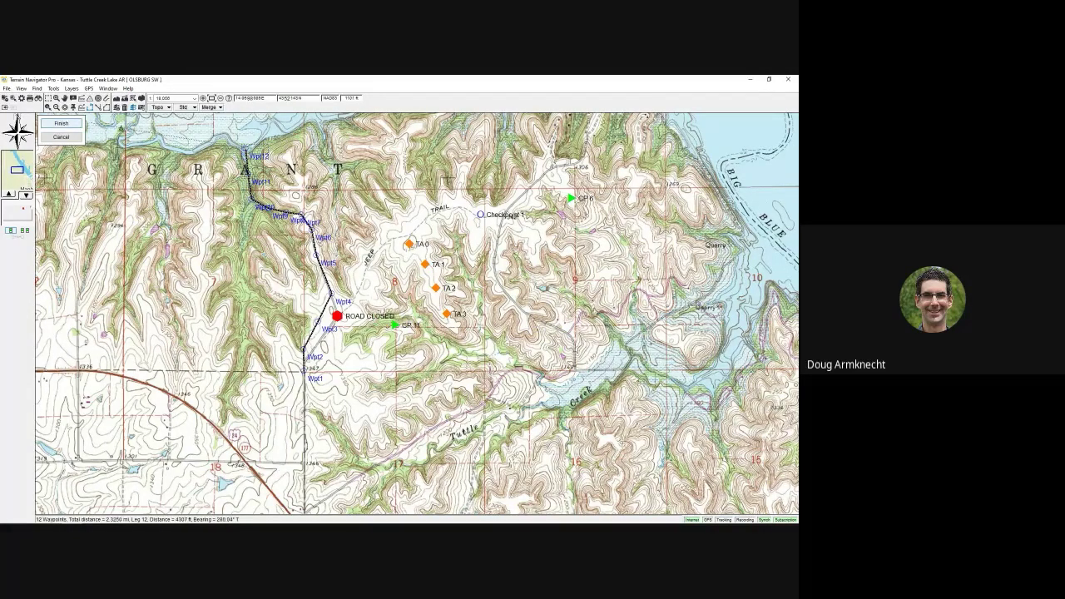
right_click(279, 137)
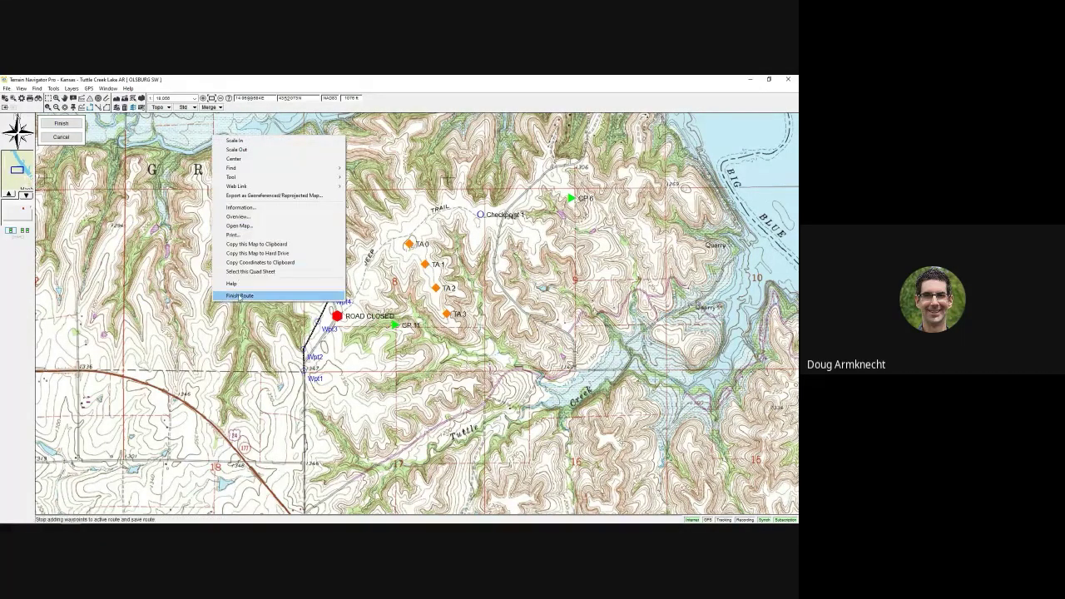
left_click(239, 297)
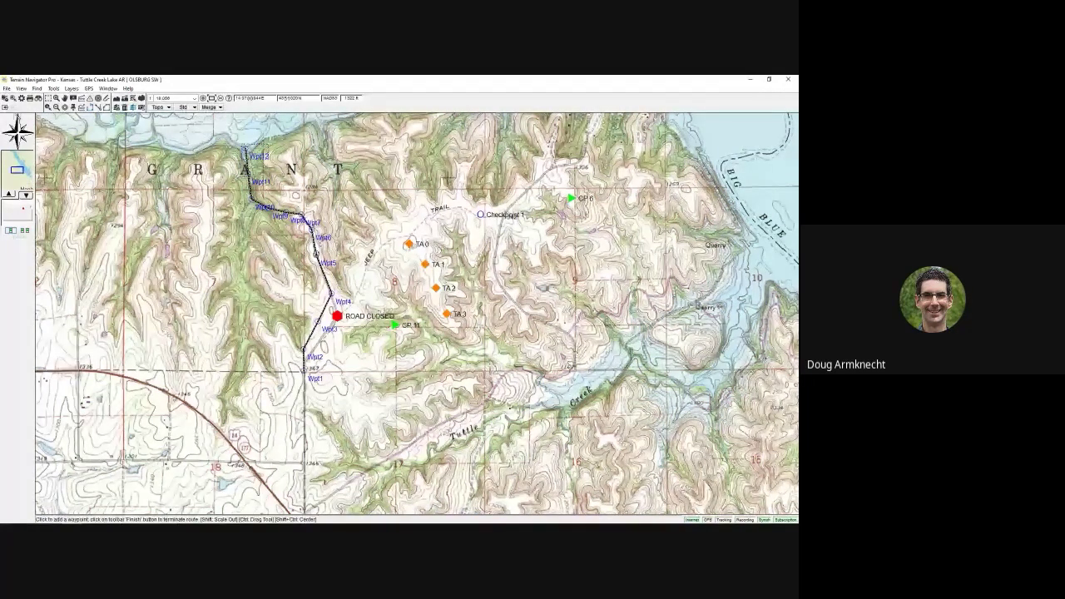
Shift waypoint Wpt5 south along the road and insert two waypoints between Wpt5 and Wpt6, placing the southern one on the road.
left_click_drag(315, 252, 321, 268)
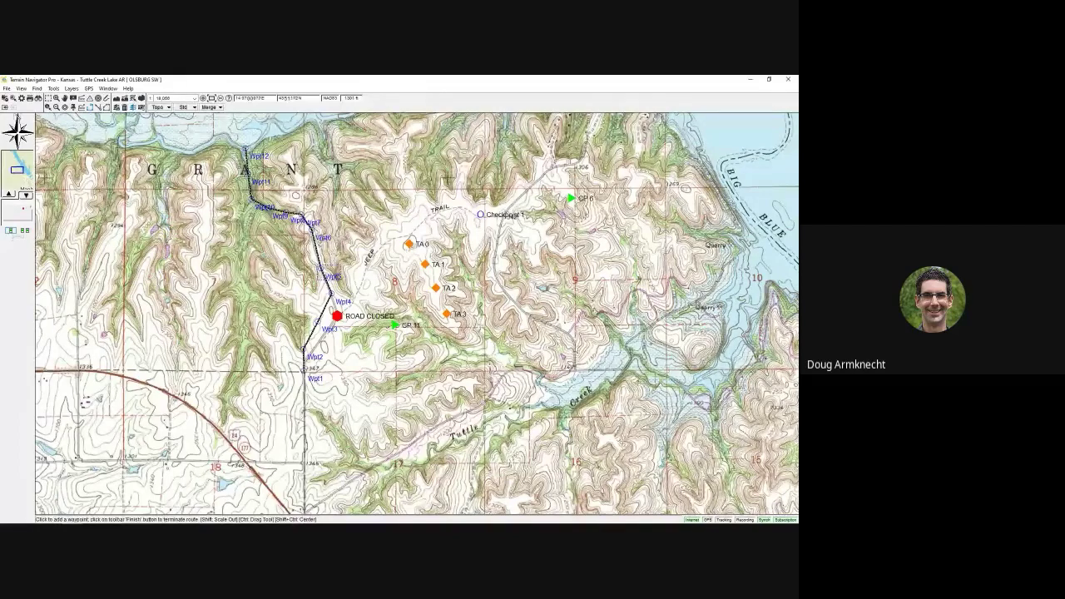
left_click(329, 251)
left_click_drag(329, 252, 331, 259)
left_click(319, 260)
left_click_drag(315, 238, 304, 258)
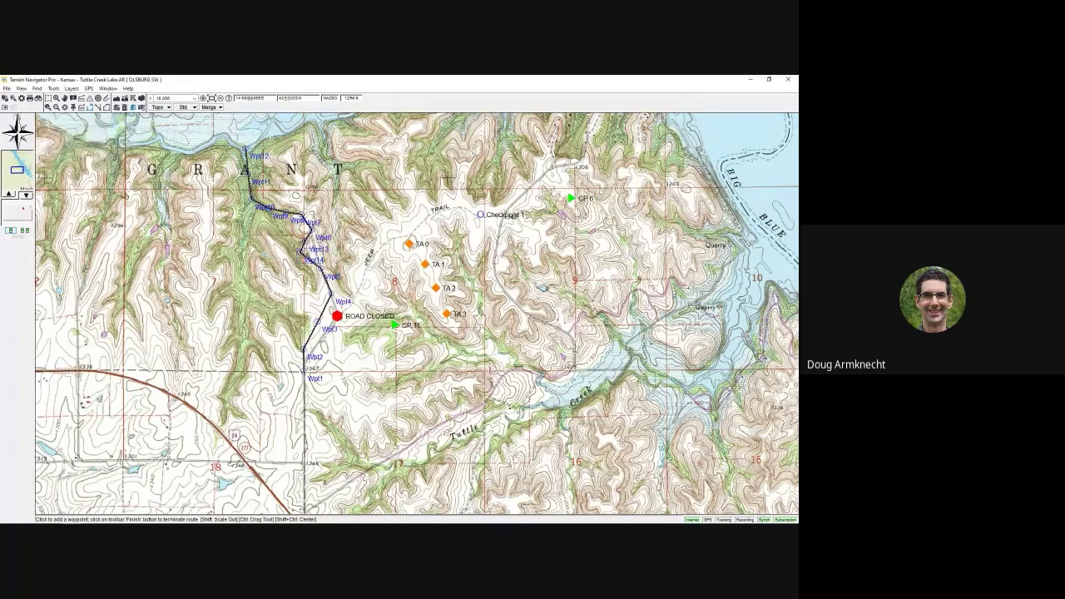
left_click_drag(301, 252, 319, 259)
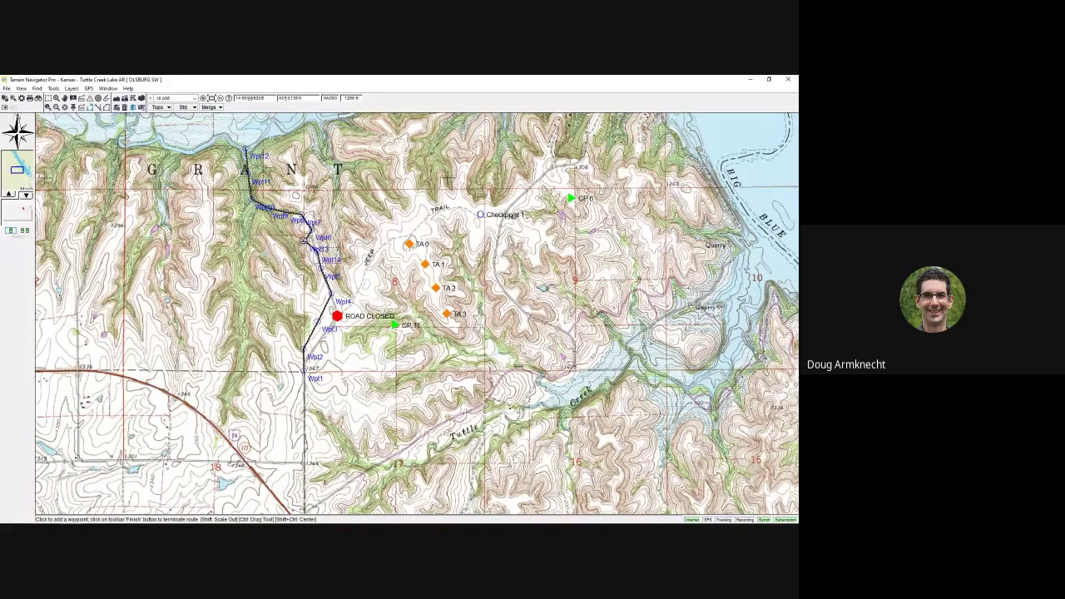
Delete waypoint Wpt13, which bends the route west just south of Wpt6.
right_click(304, 242)
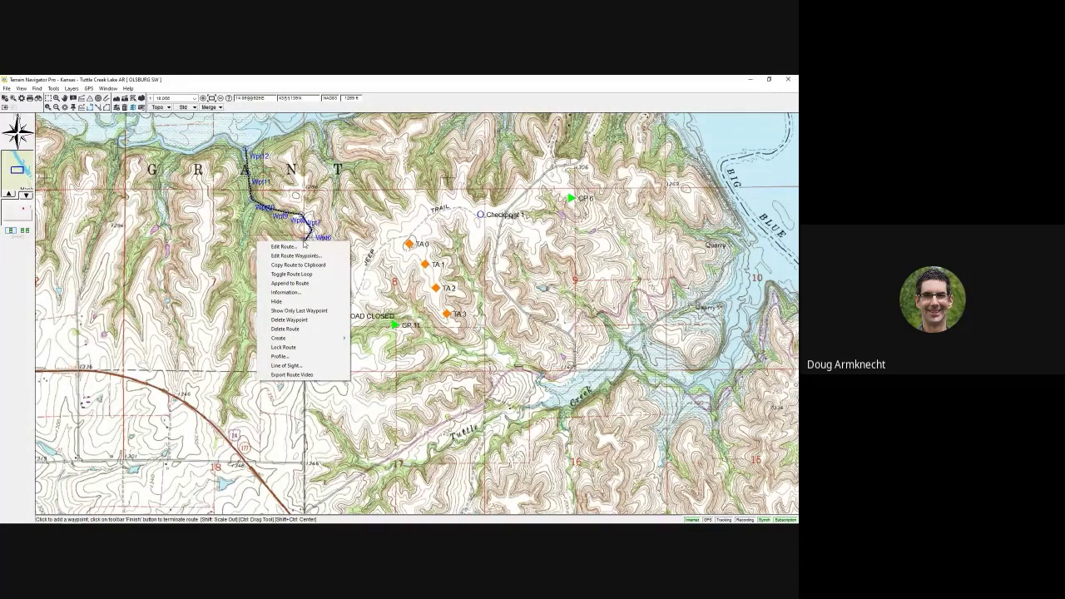
left_click(309, 320)
left_click(385, 328)
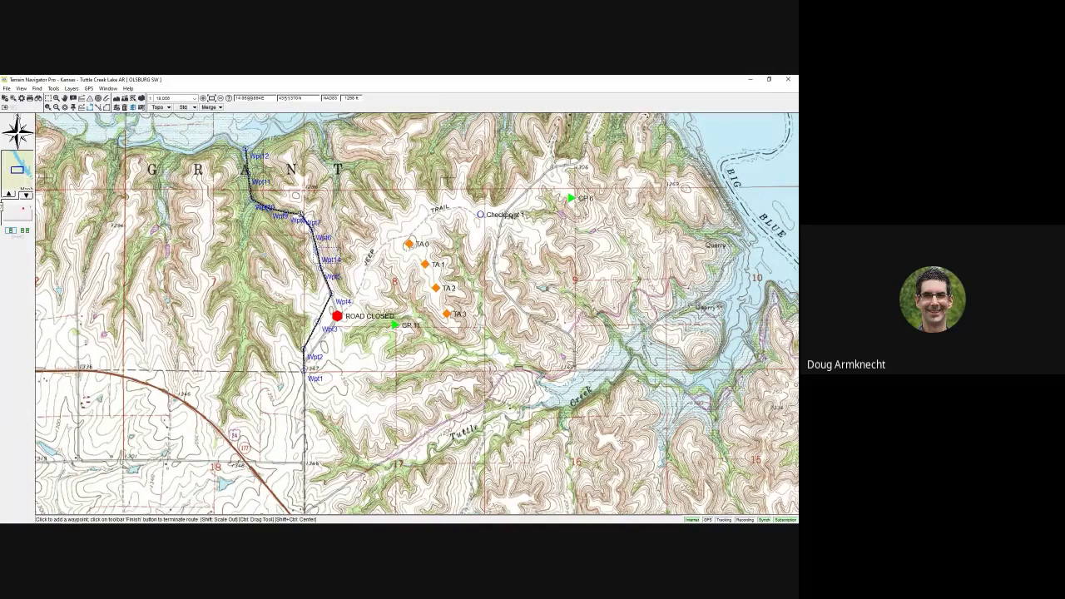
Review the edited route's information and elevation profile, locating profile points from the high ground down to the lake end on the map.
right_click(254, 209)
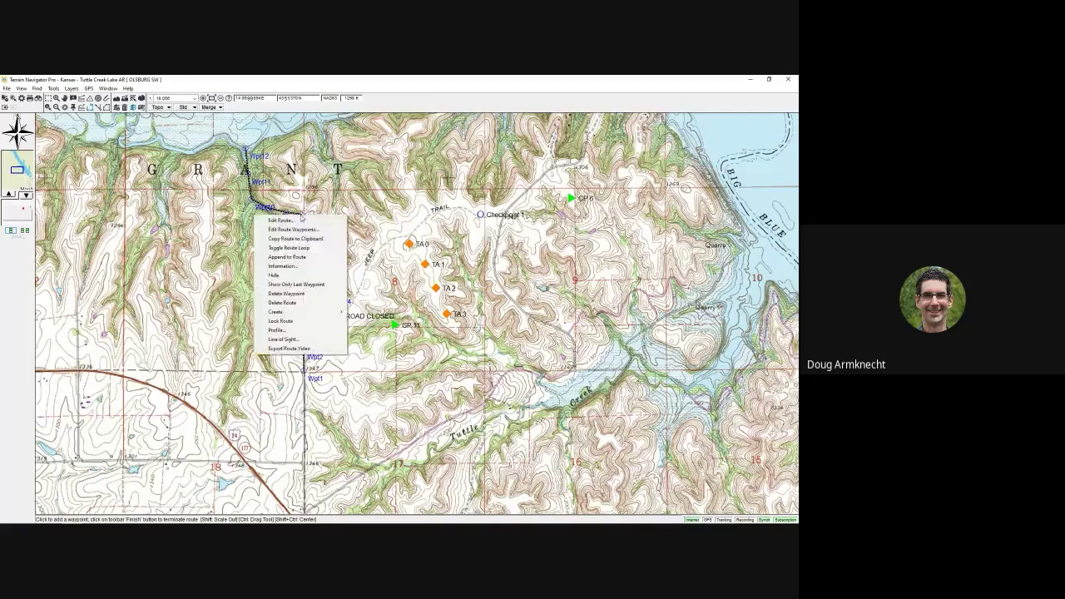
left_click(283, 268)
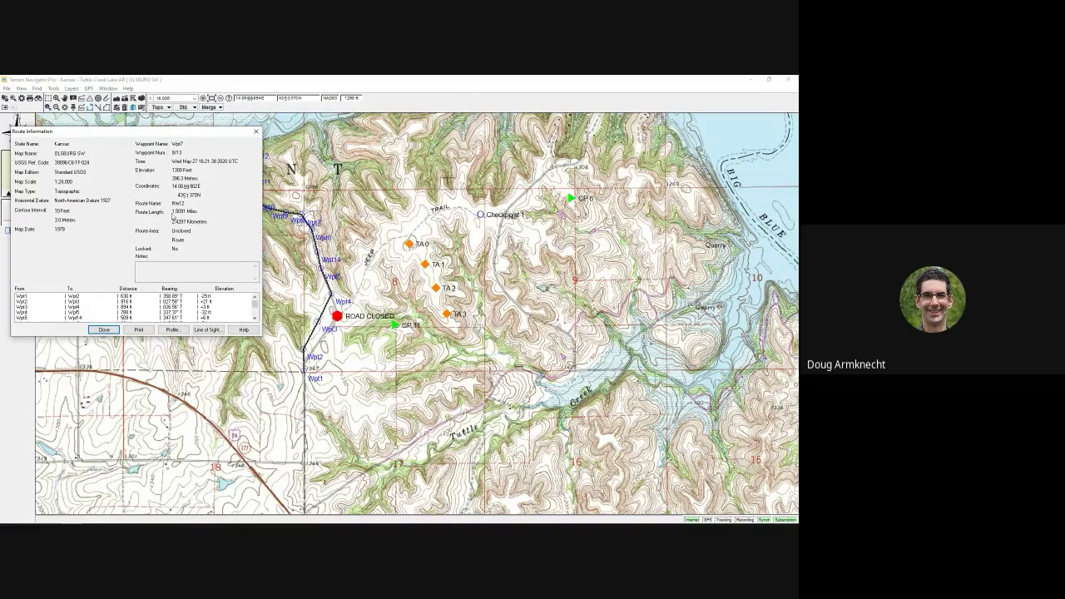
left_click(173, 331)
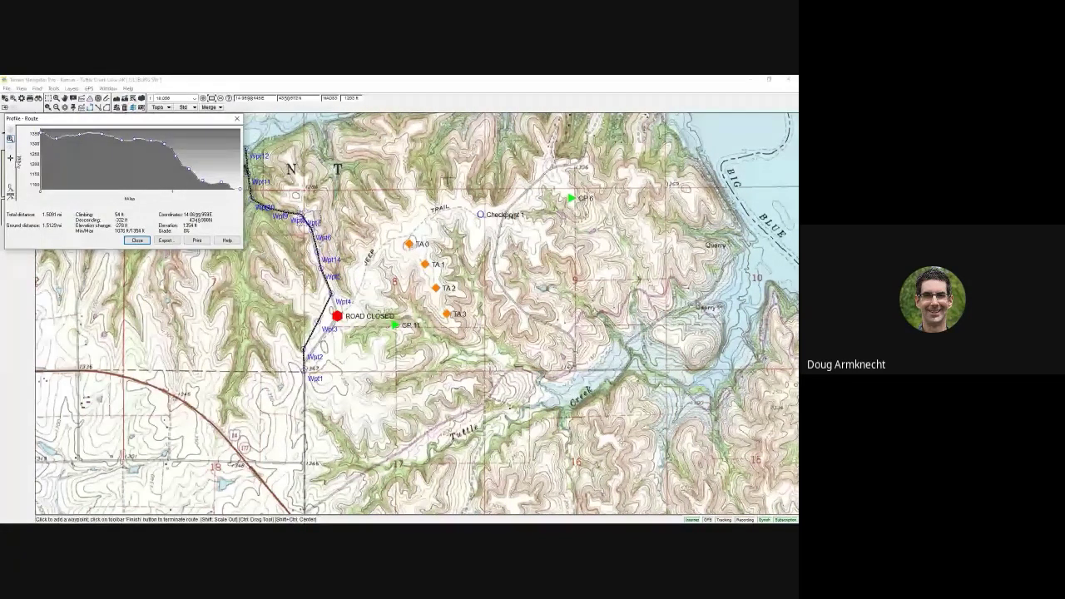
left_click(63, 140)
left_click_drag(75, 135, 210, 176)
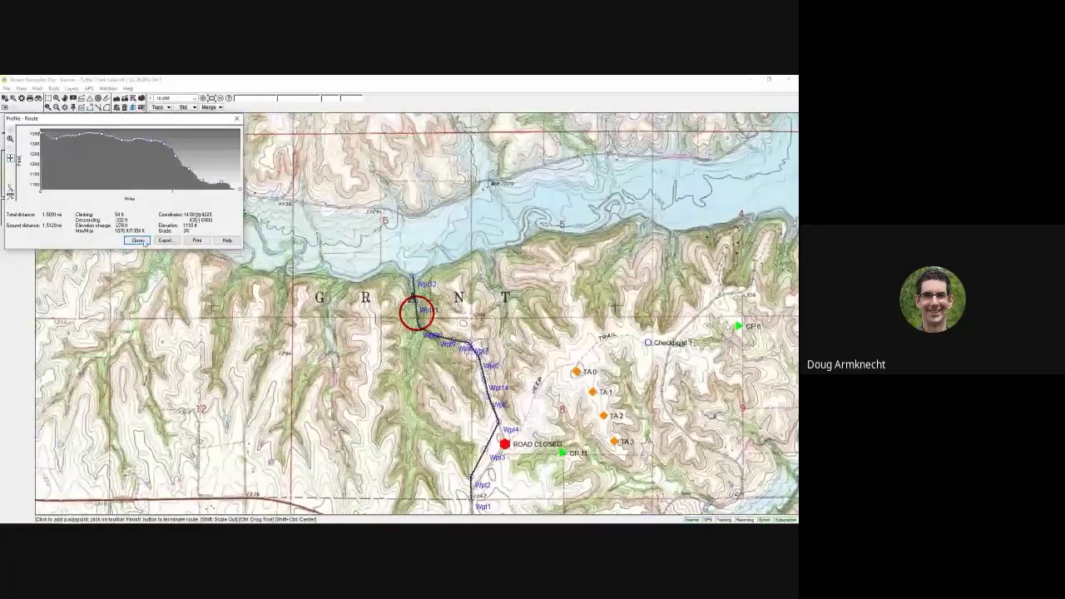
left_click(138, 241)
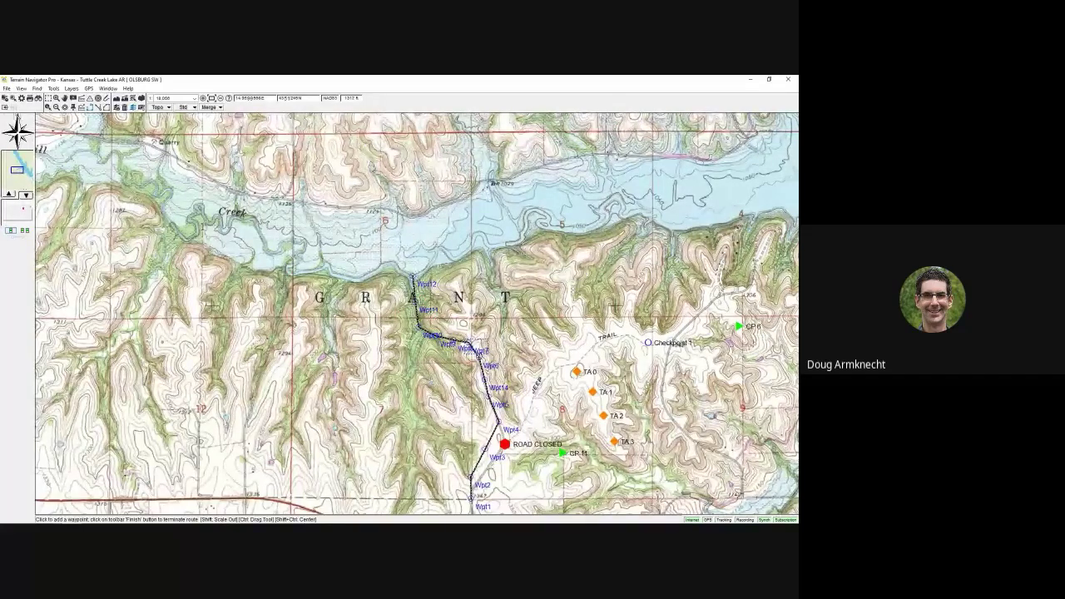
Set the route's waypoint symbol to a filled circle and turn off display of both the waypoint names and symbols.
right_click(479, 356)
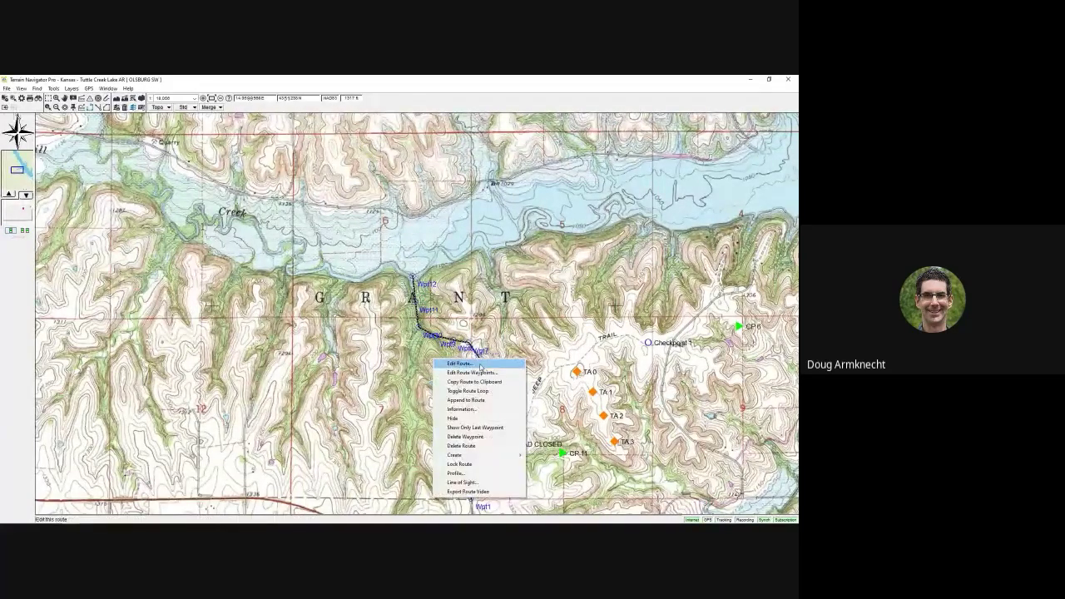
left_click(459, 364)
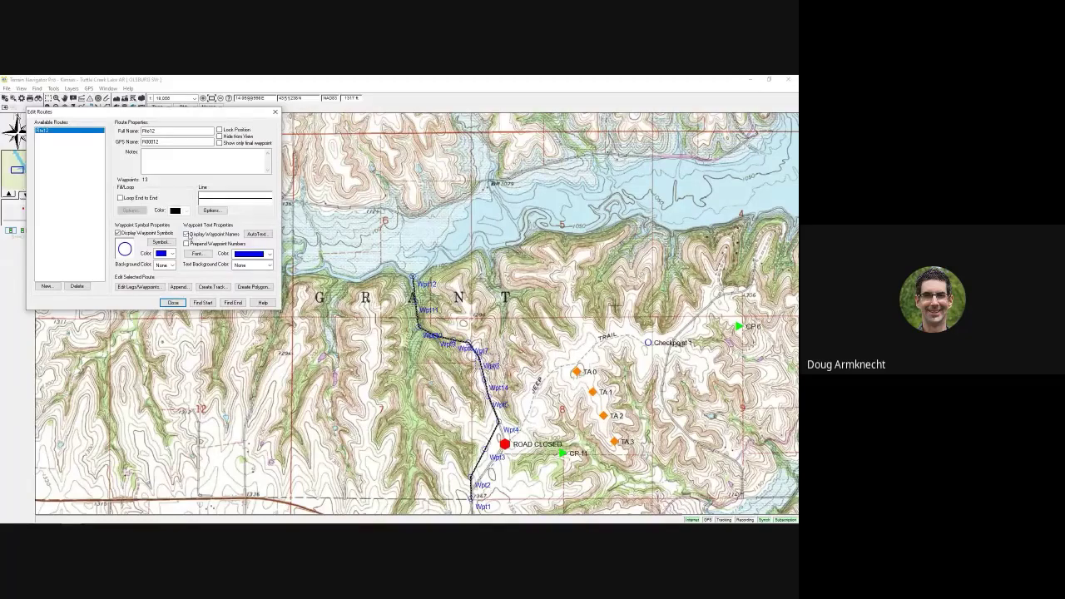
left_click(186, 235)
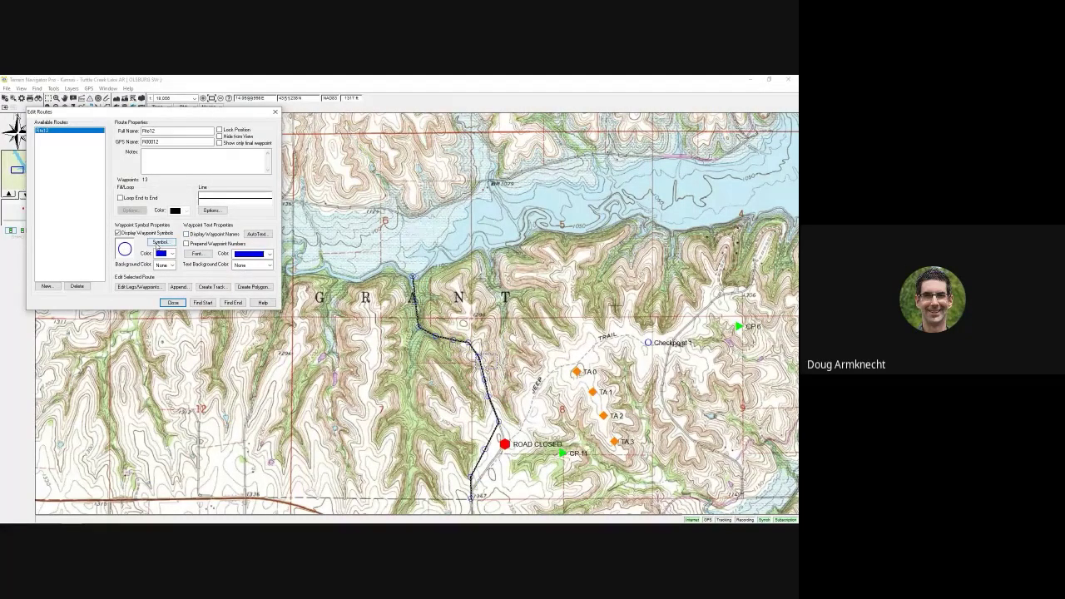
left_click(157, 243)
left_click(139, 153)
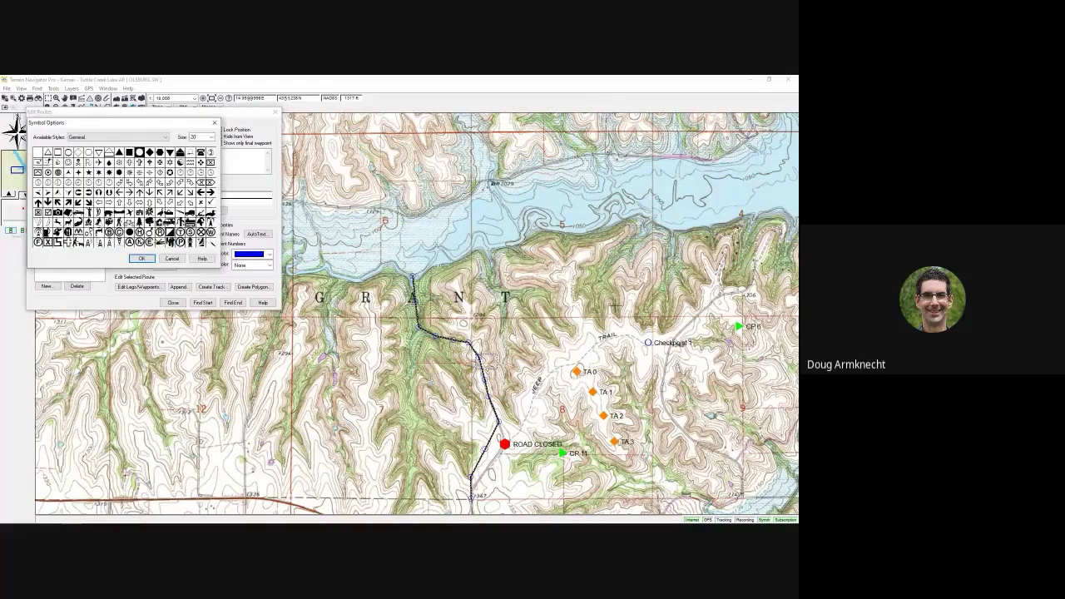
left_click(140, 259)
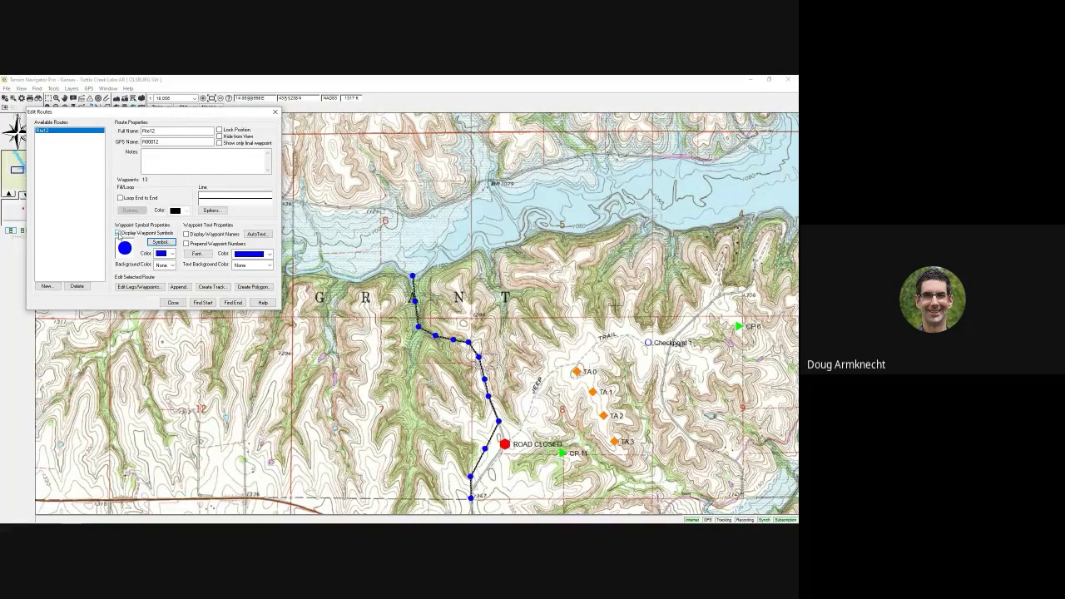
left_click(118, 234)
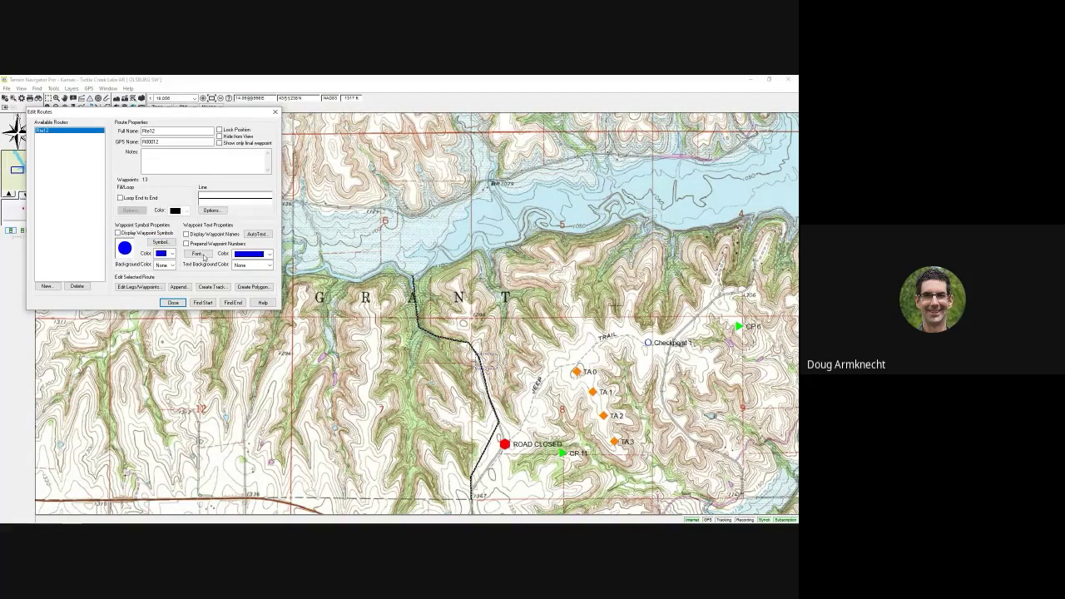
Restyle the route line as a thicker red dashed line.
left_click(215, 209)
left_click(209, 211)
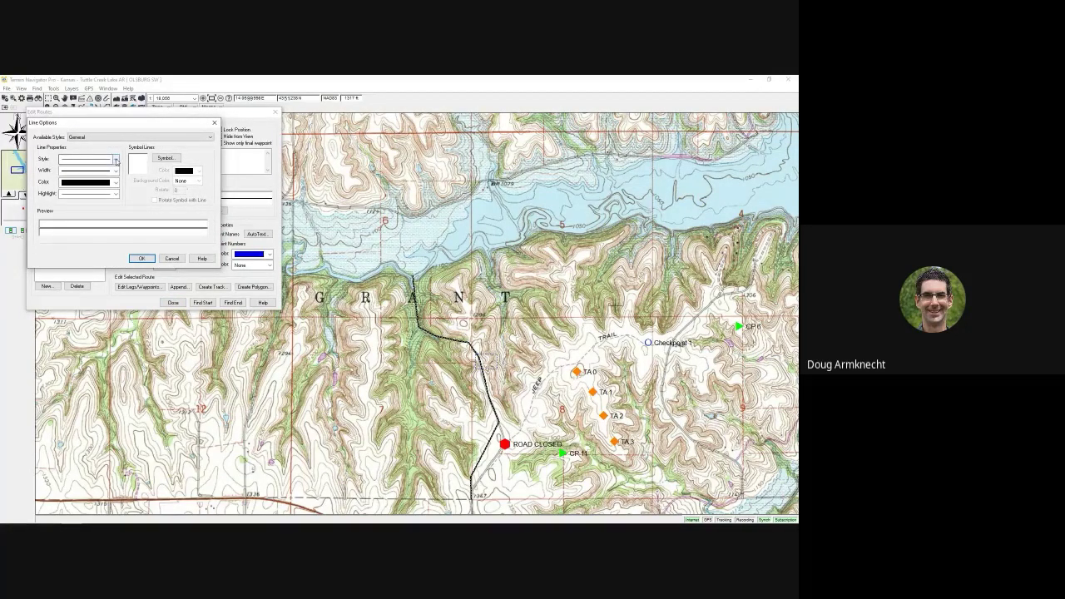
left_click(116, 160)
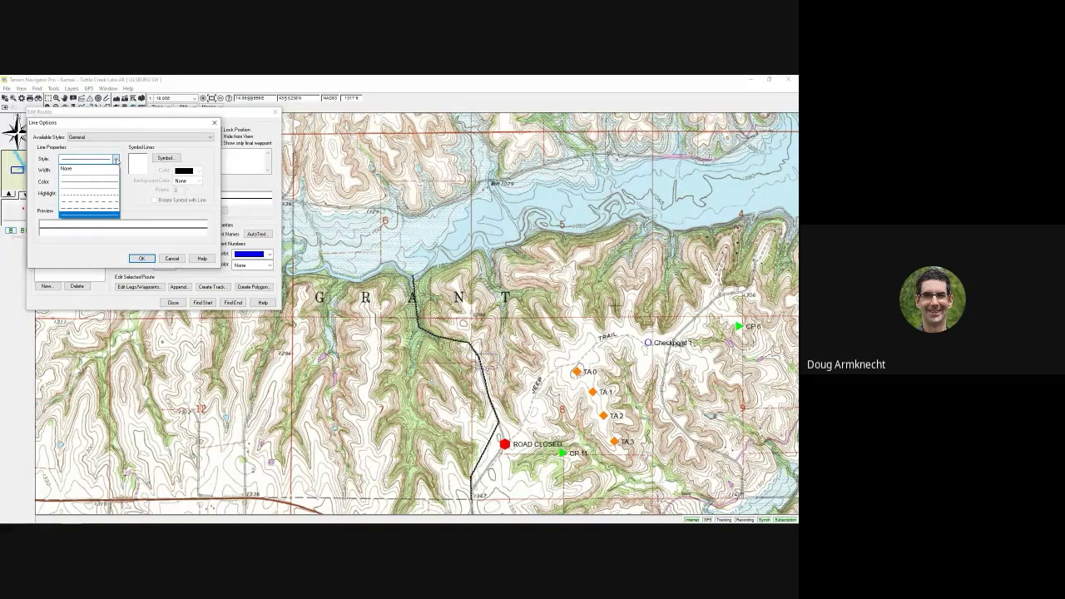
left_click(117, 175)
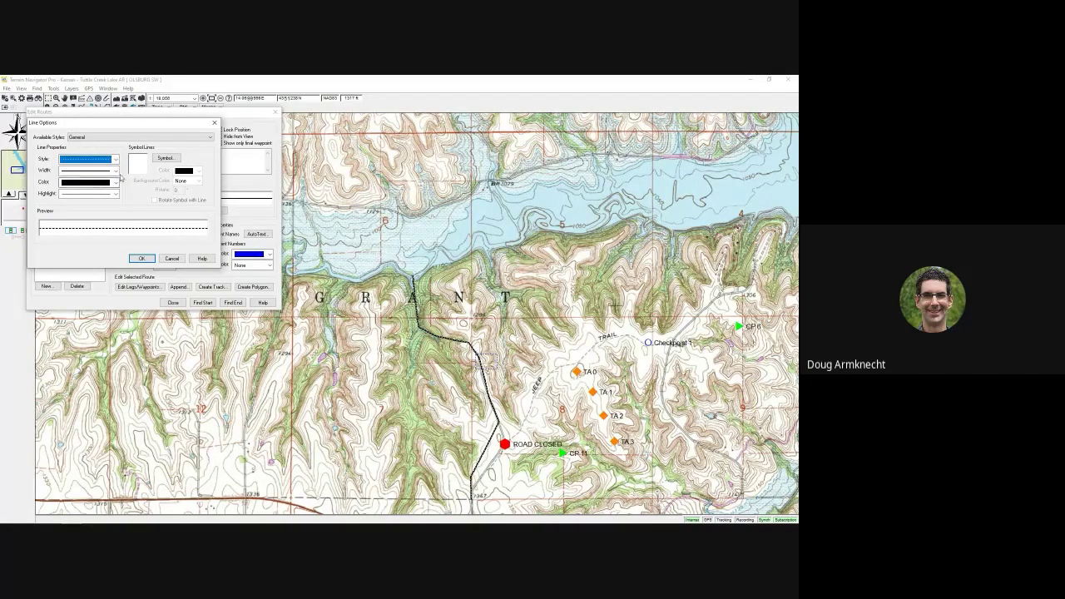
left_click(115, 171)
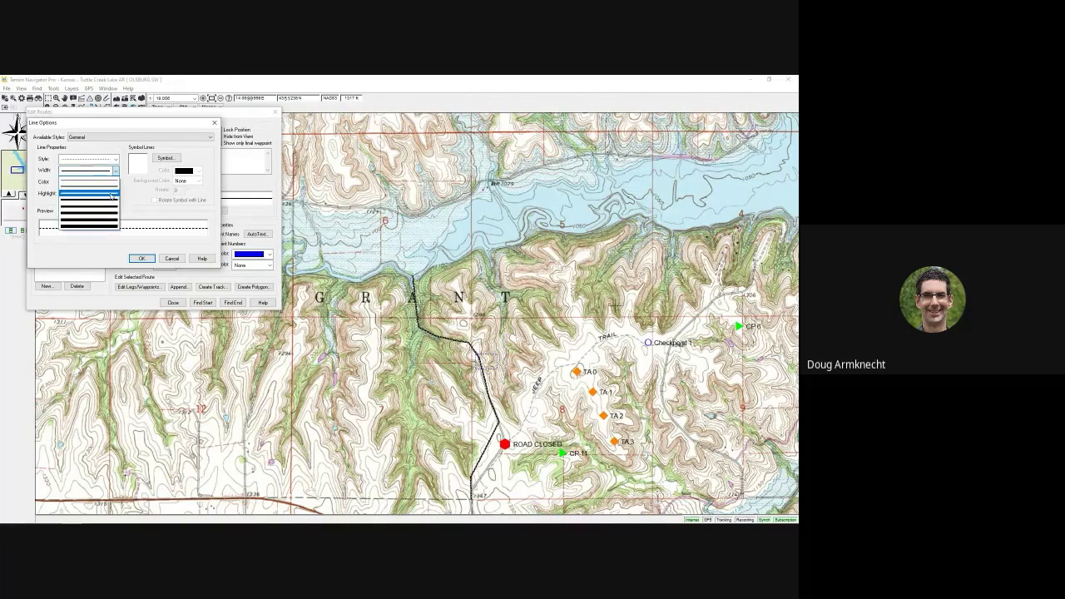
left_click(111, 194)
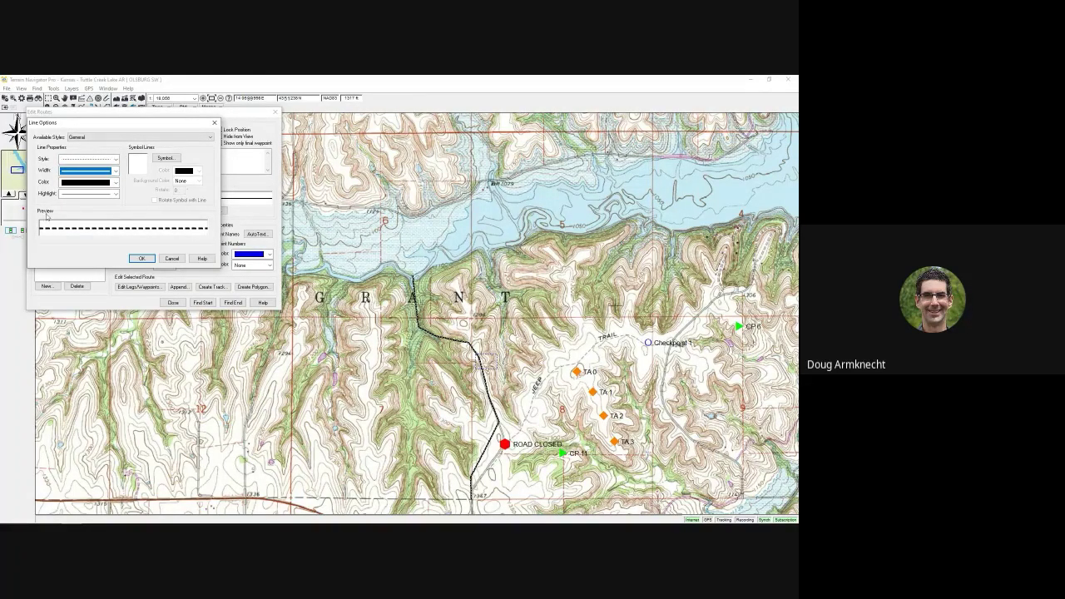
left_click(116, 182)
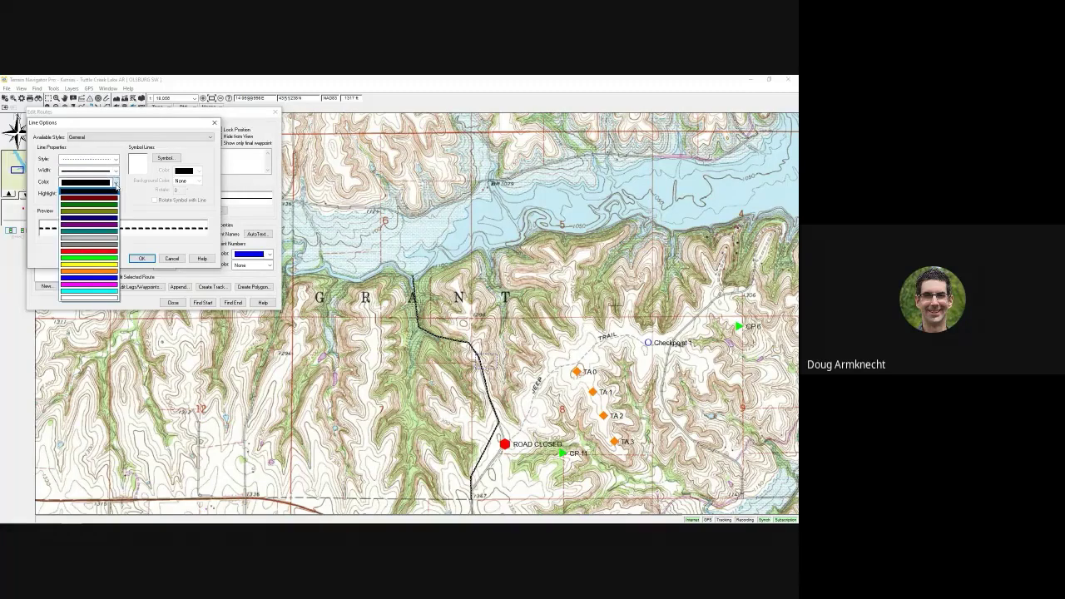
left_click(93, 252)
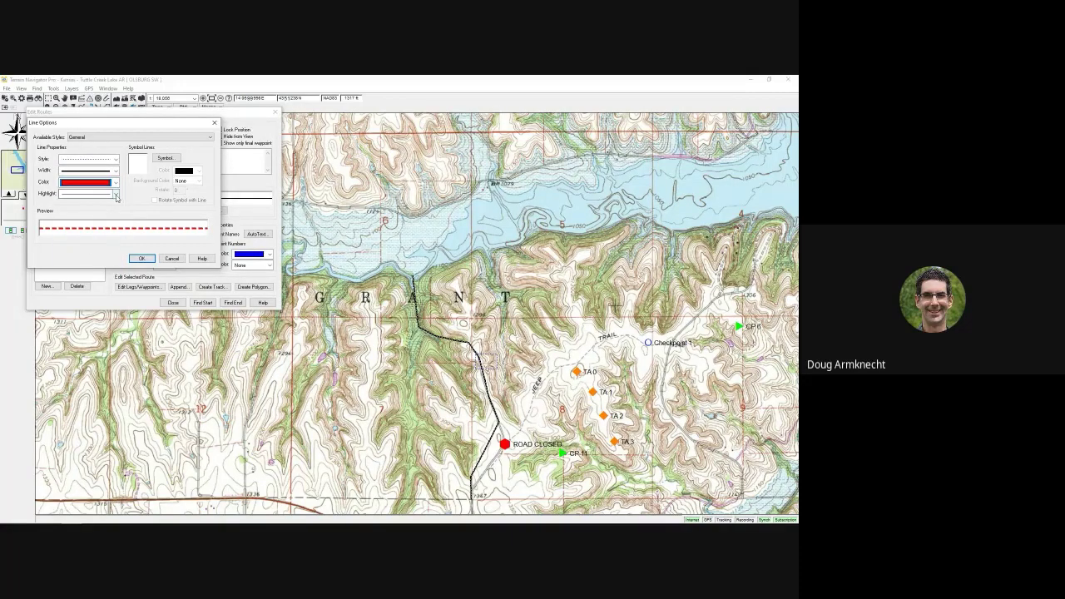
Try a yellow highlight on the route line, reset it to no highlight, and apply the line settings.
left_click(116, 194)
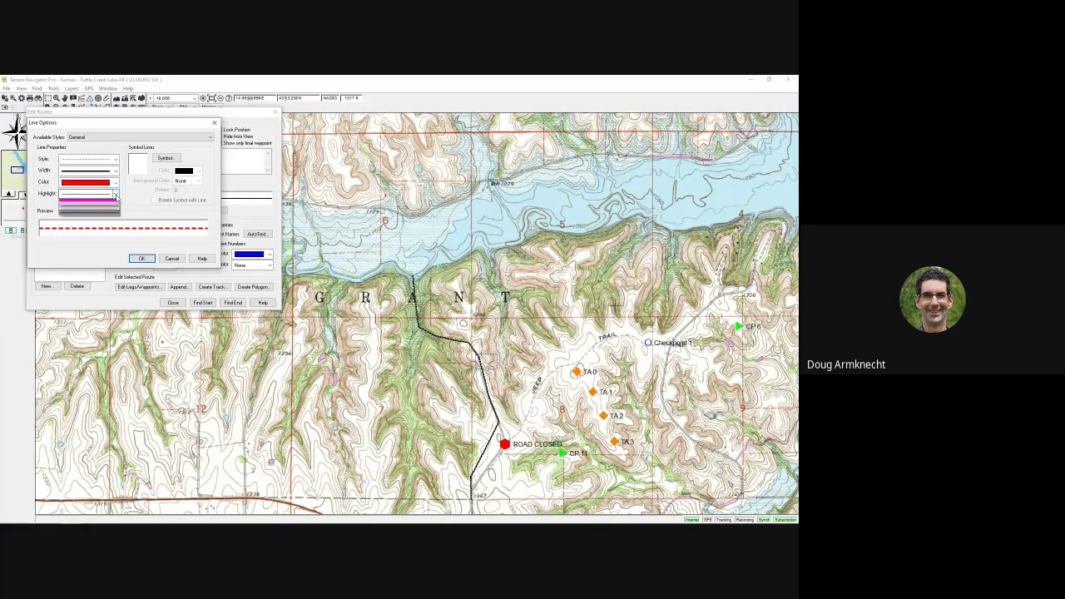
left_click(95, 208)
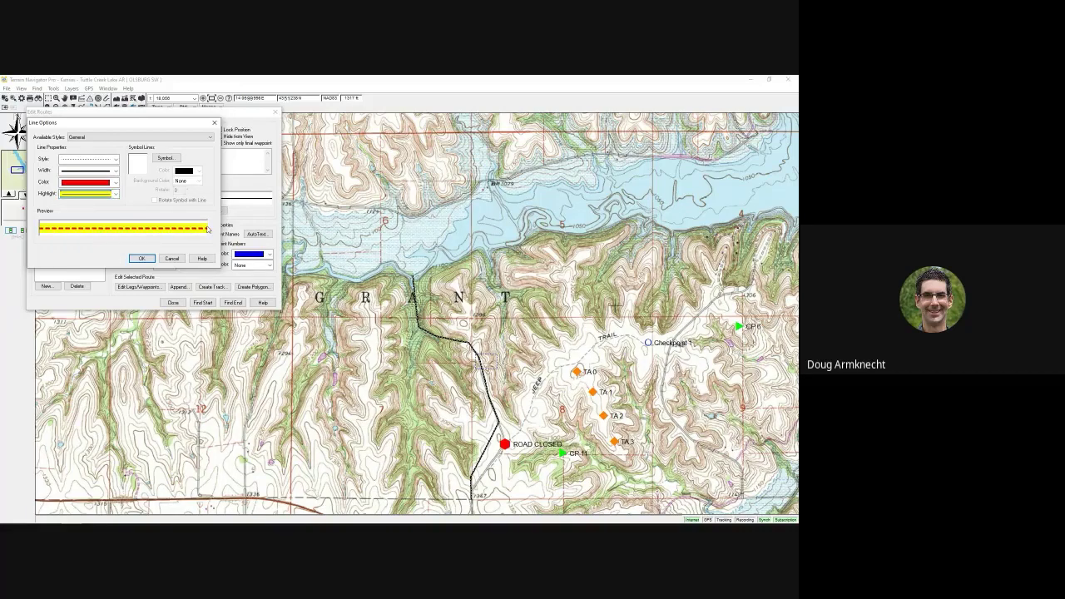
left_click(109, 196)
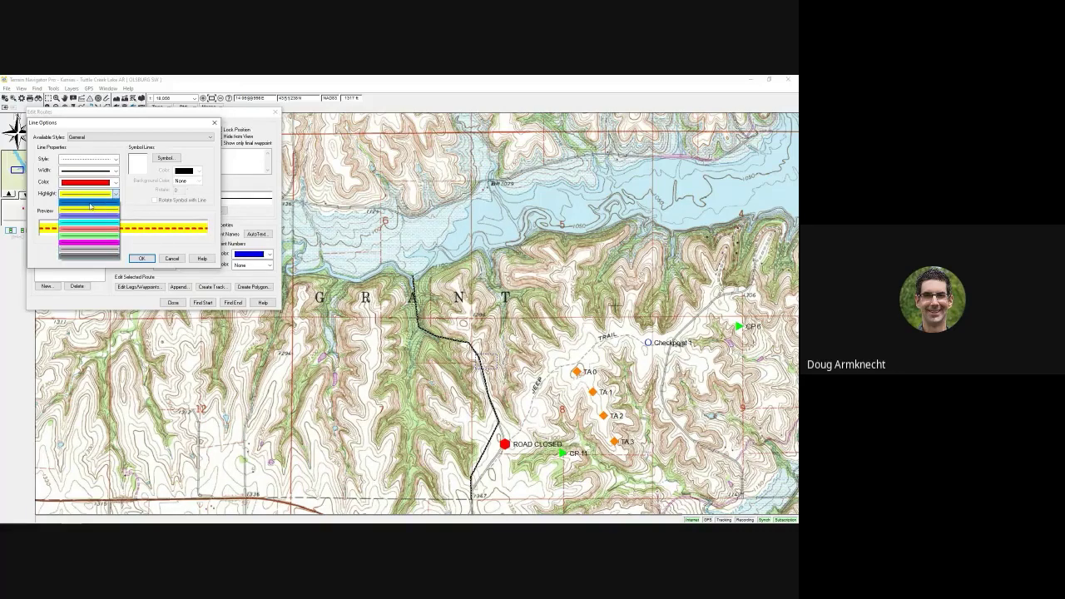
left_click(87, 202)
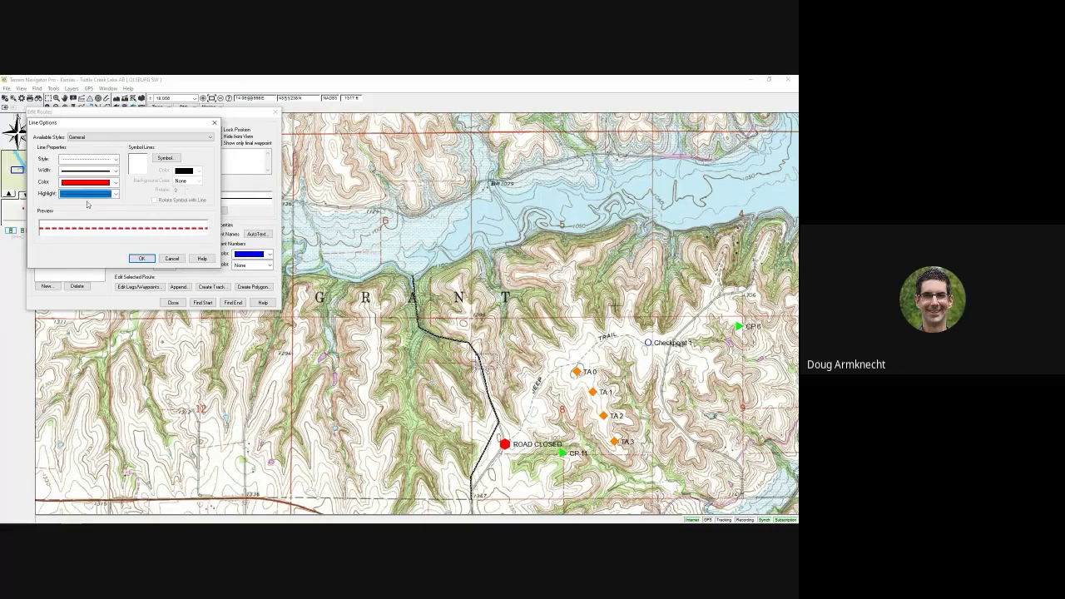
left_click(142, 259)
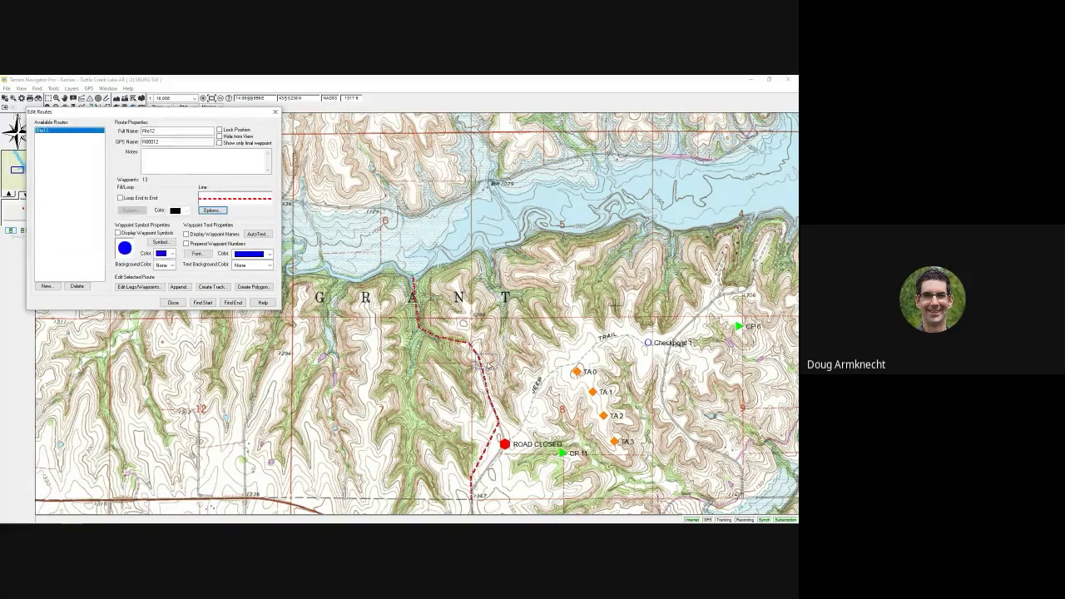
left_click(173, 304)
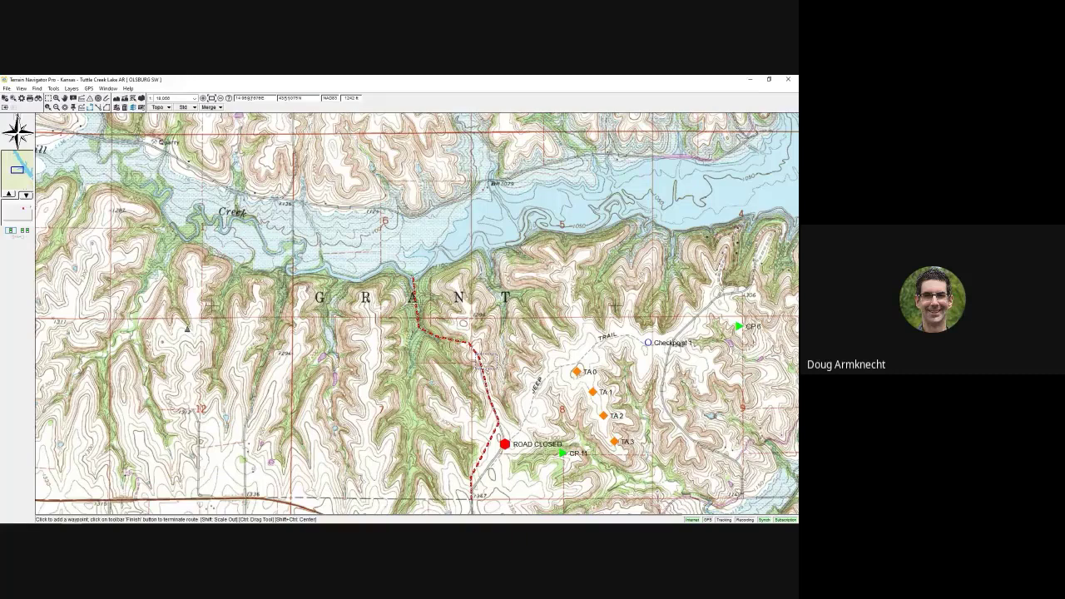
Draw a six-vertex polygon in section 12, west of the route, finish it, and nudge its northeast vertex onto the section-line crossing.
left_click(65, 97)
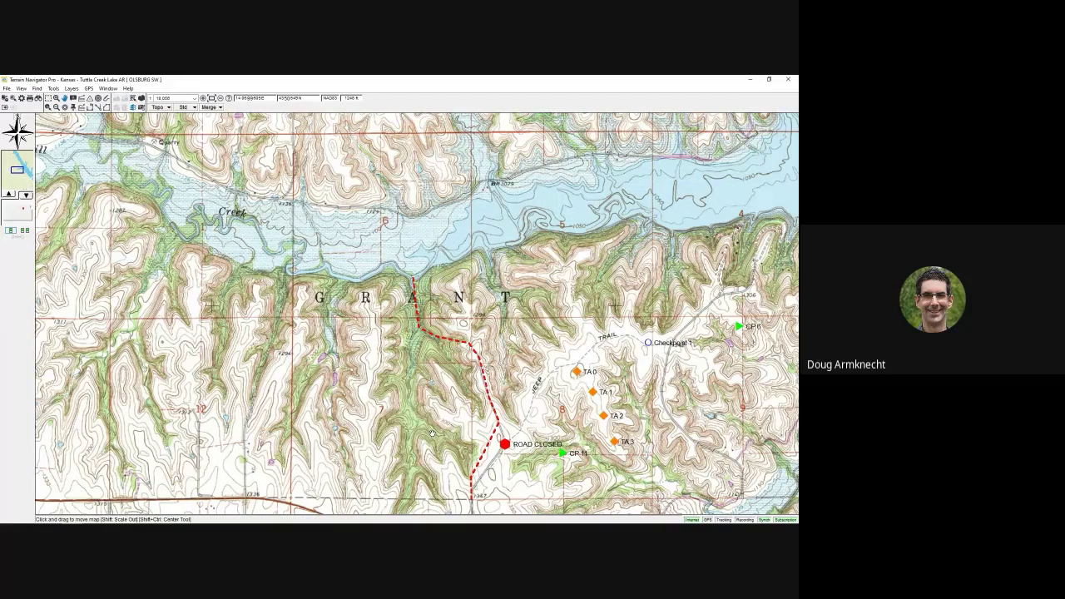
left_click_drag(434, 434, 359, 348)
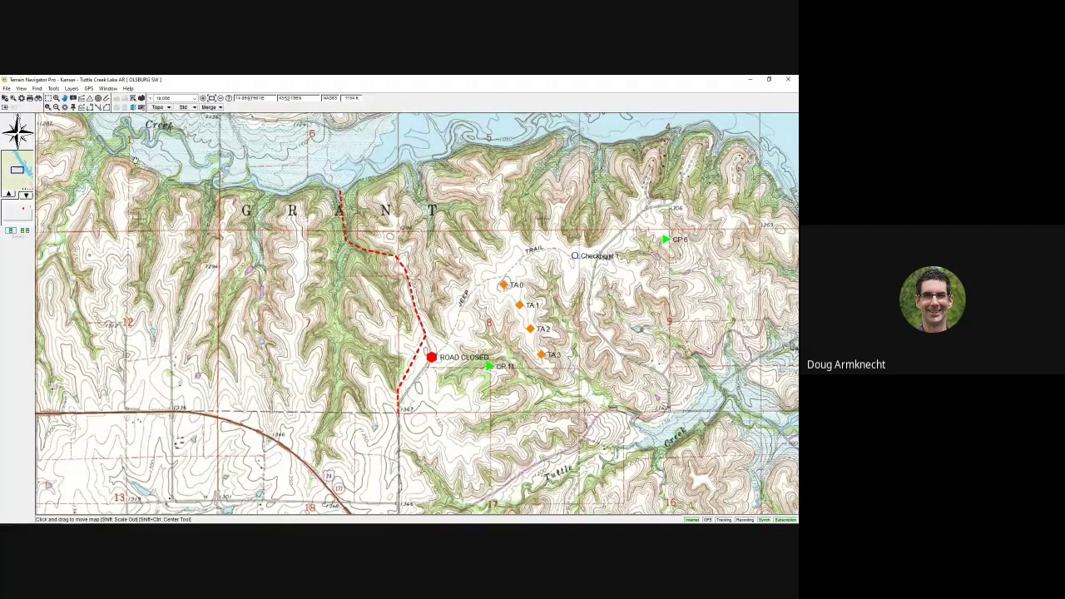
left_click(106, 108)
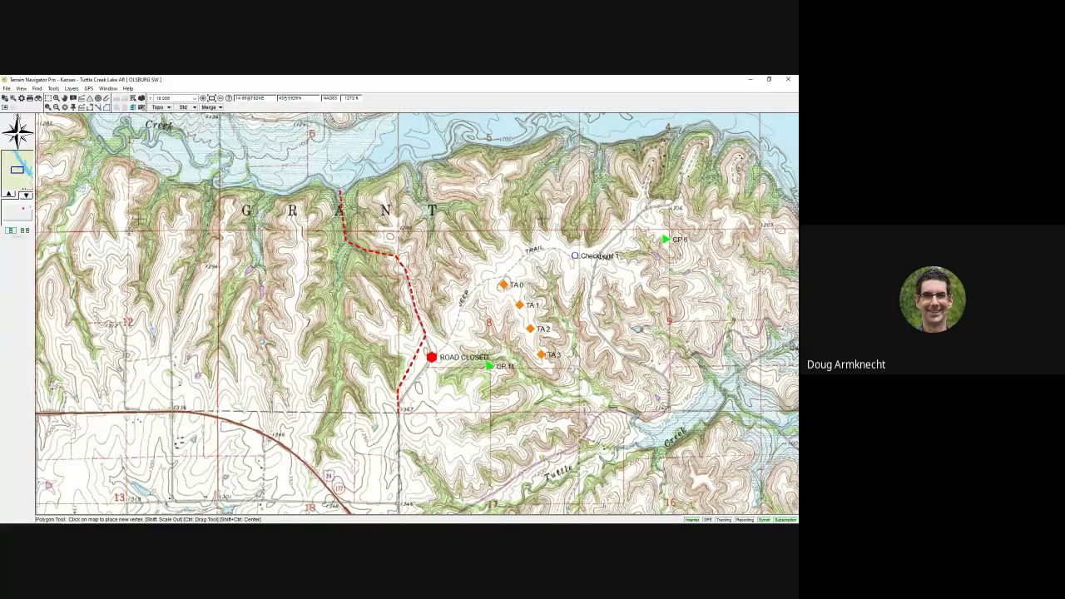
left_click(129, 231)
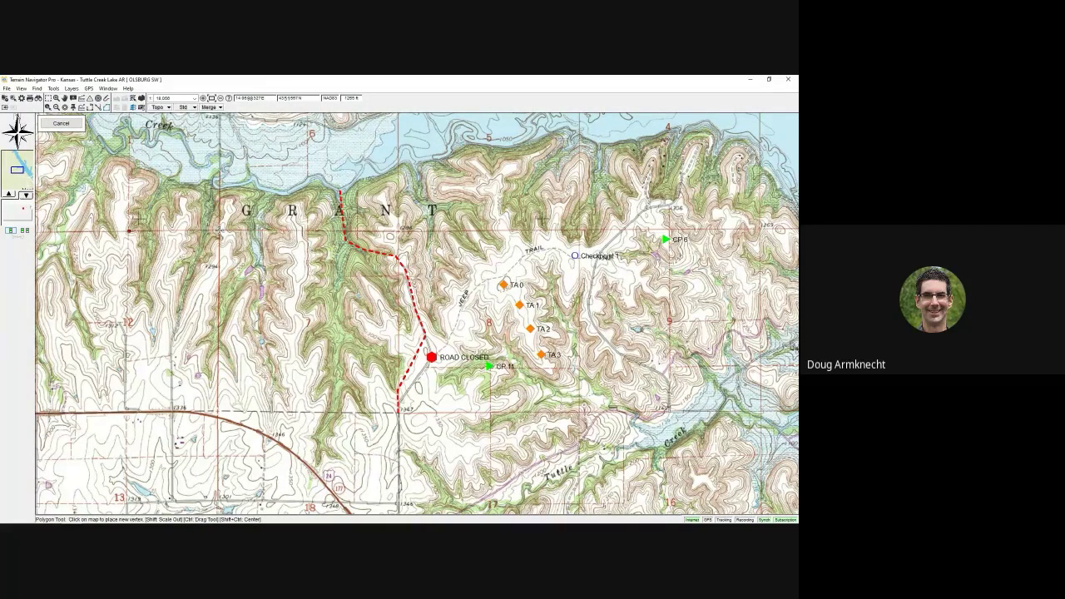
left_click(219, 230)
left_click(219, 340)
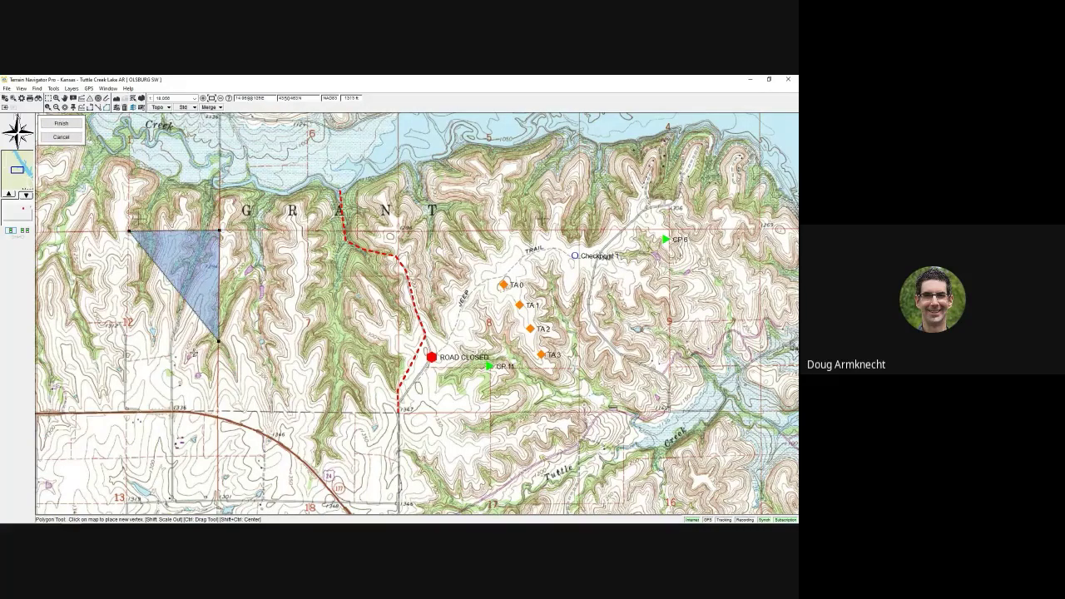
left_click(190, 353)
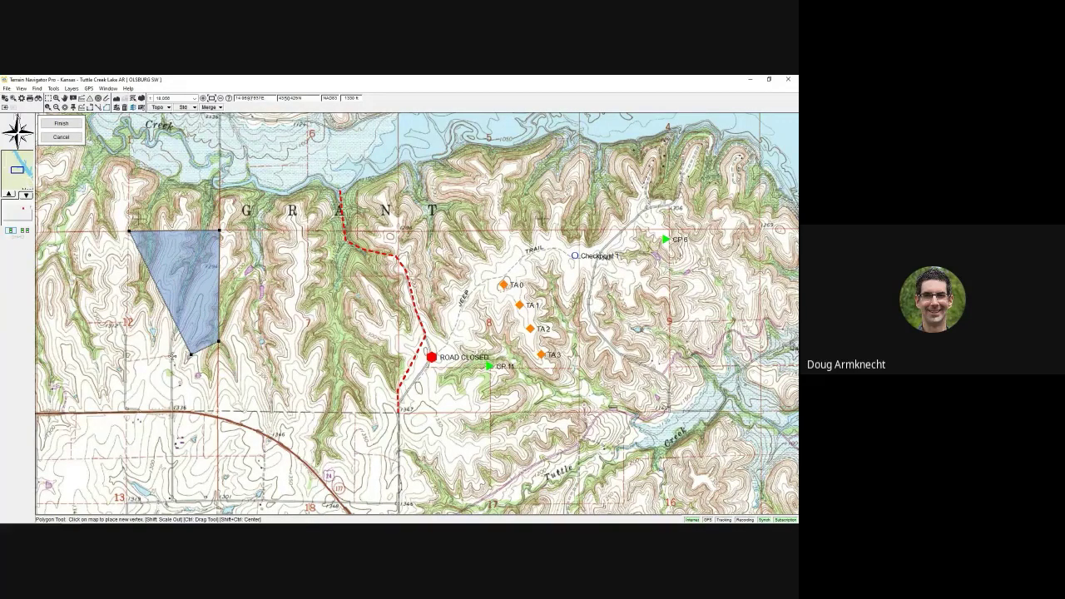
left_click(171, 354)
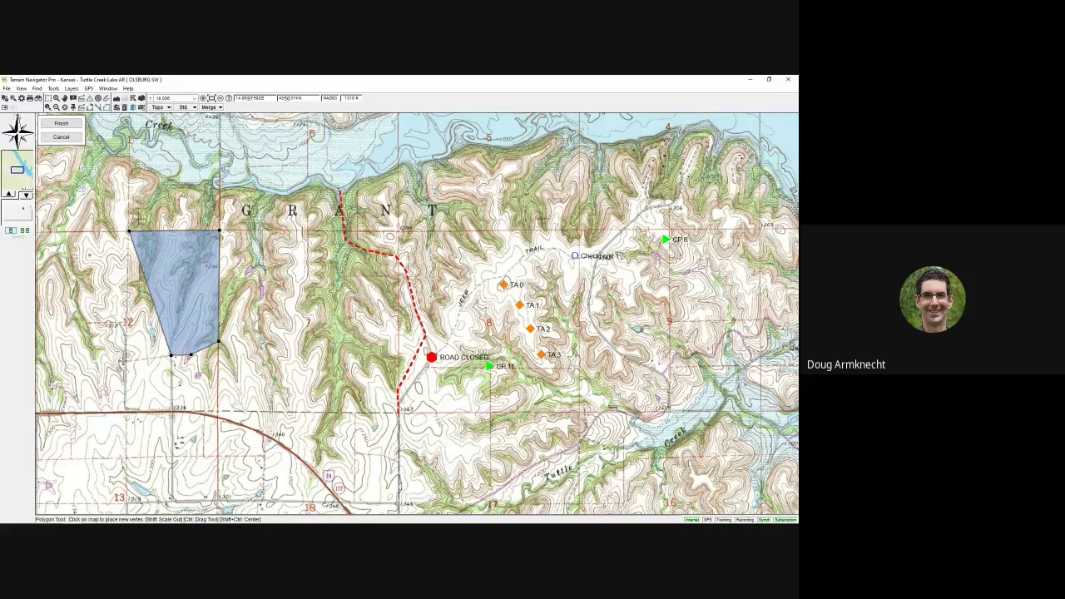
left_click(123, 359)
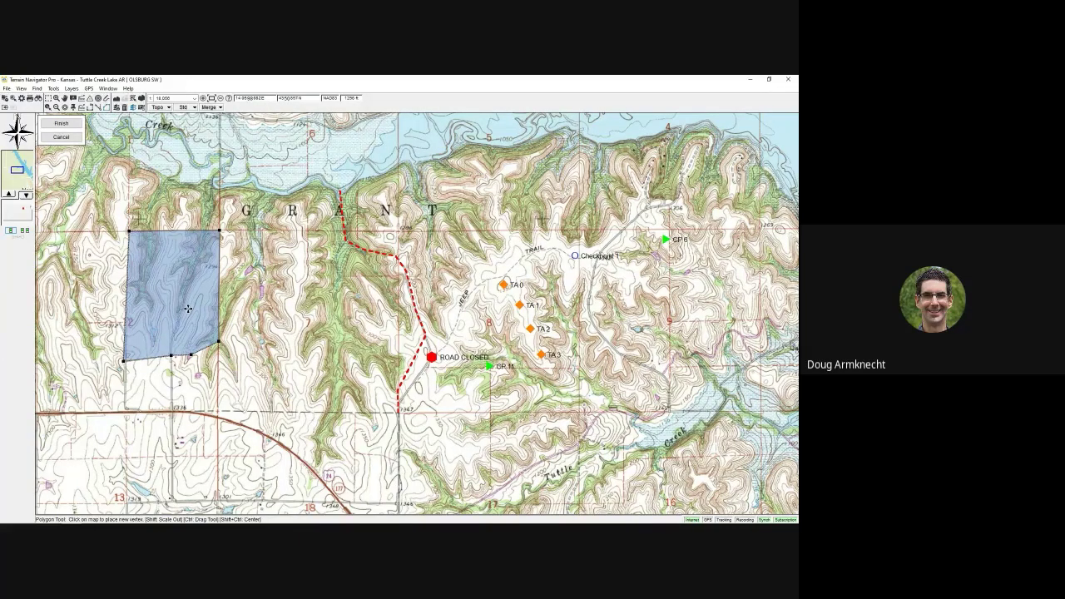
left_click(67, 124)
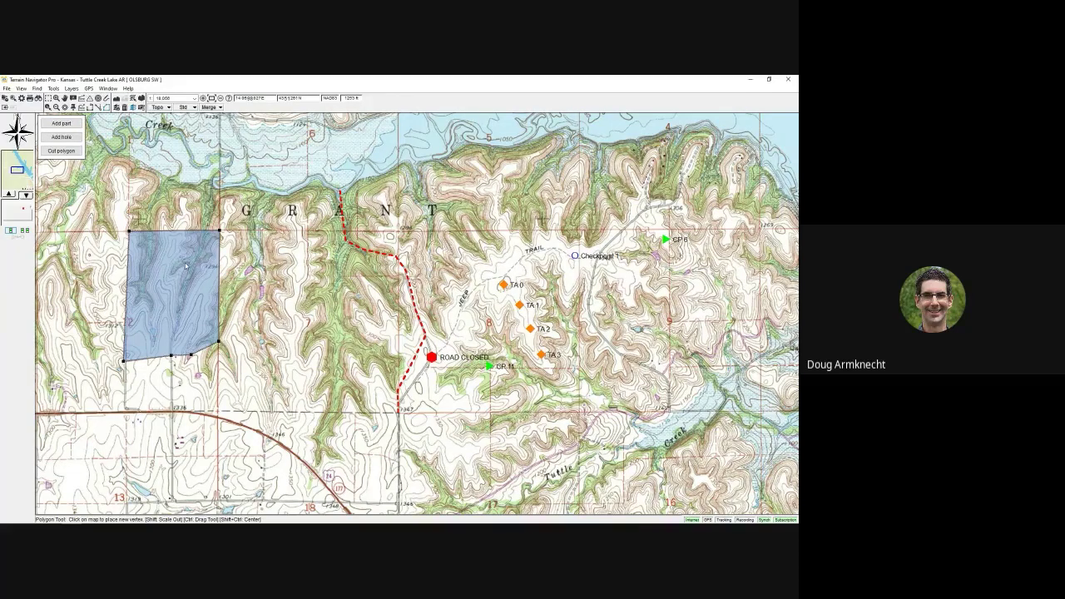
left_click_drag(219, 231, 220, 230)
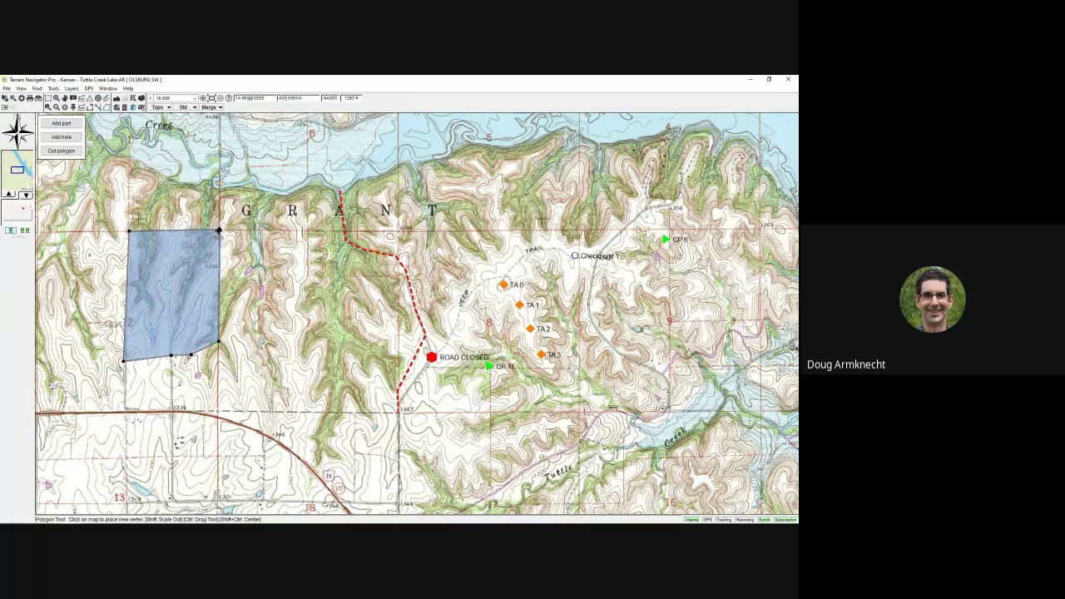
Open the fill options of the polygon west of the route and set its foreground color to Crimson.
right_click(169, 266)
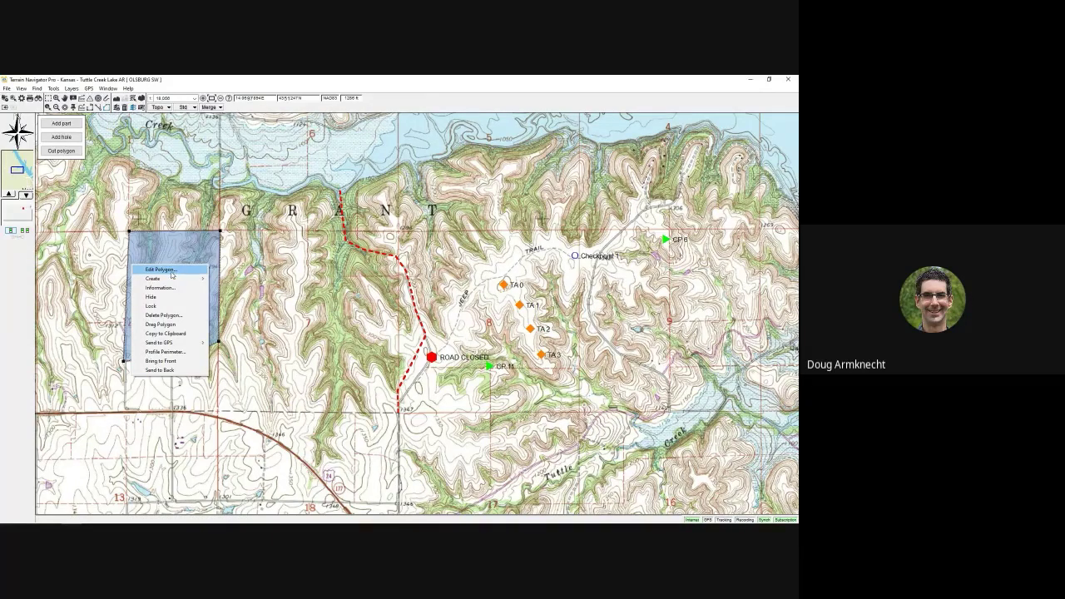
left_click(172, 272)
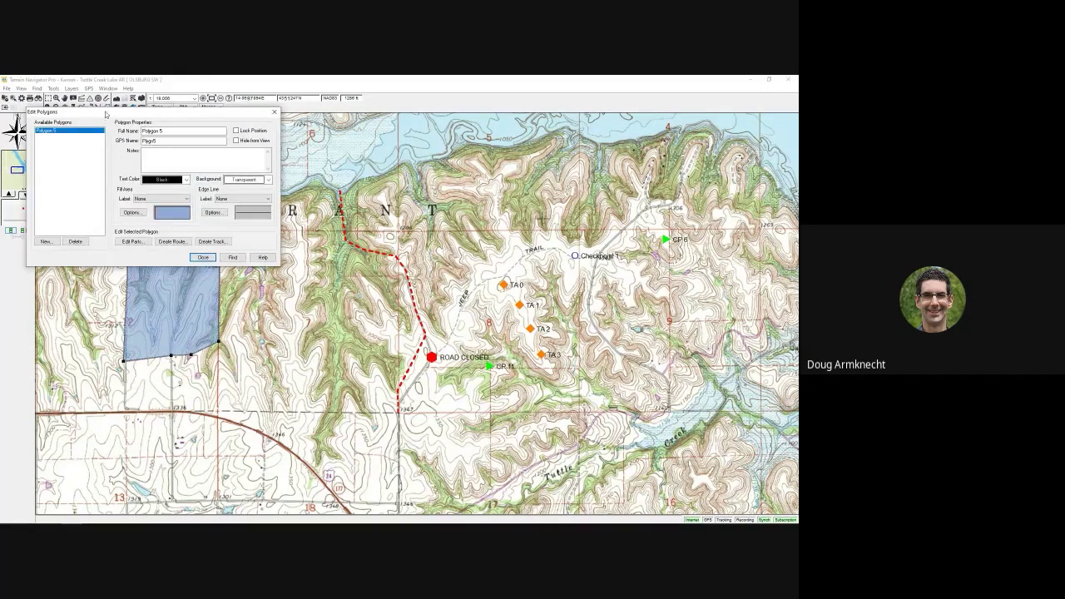
left_click_drag(107, 112, 404, 156)
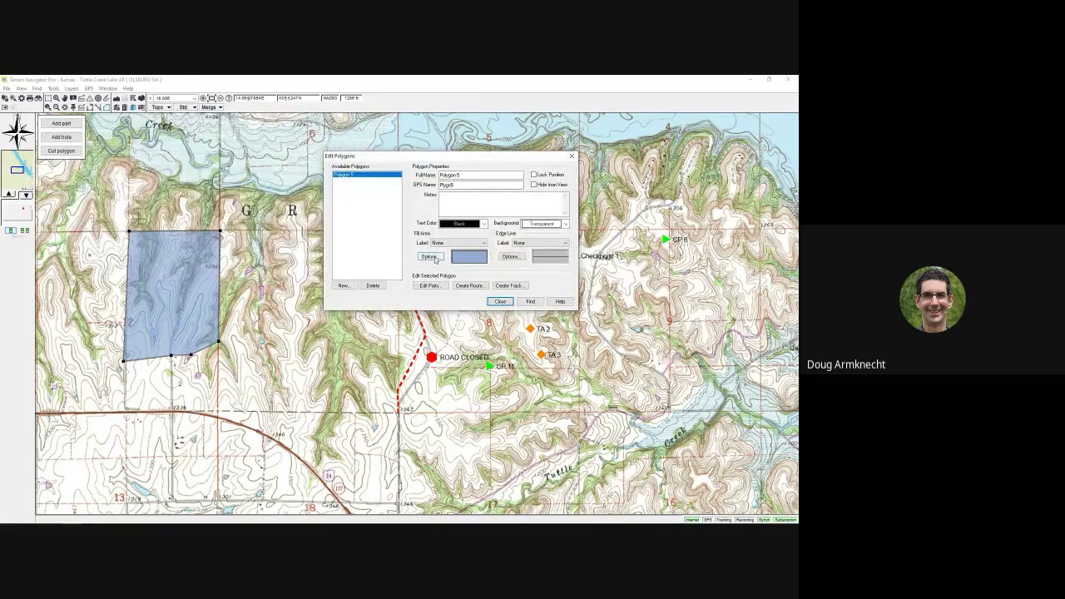
left_click(431, 257)
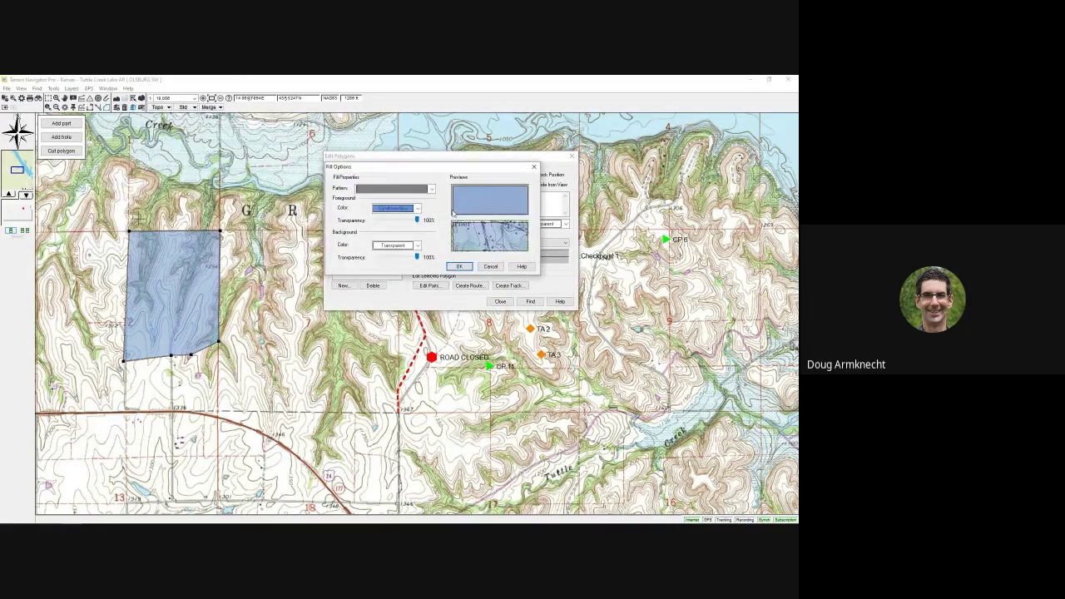
left_click(417, 208)
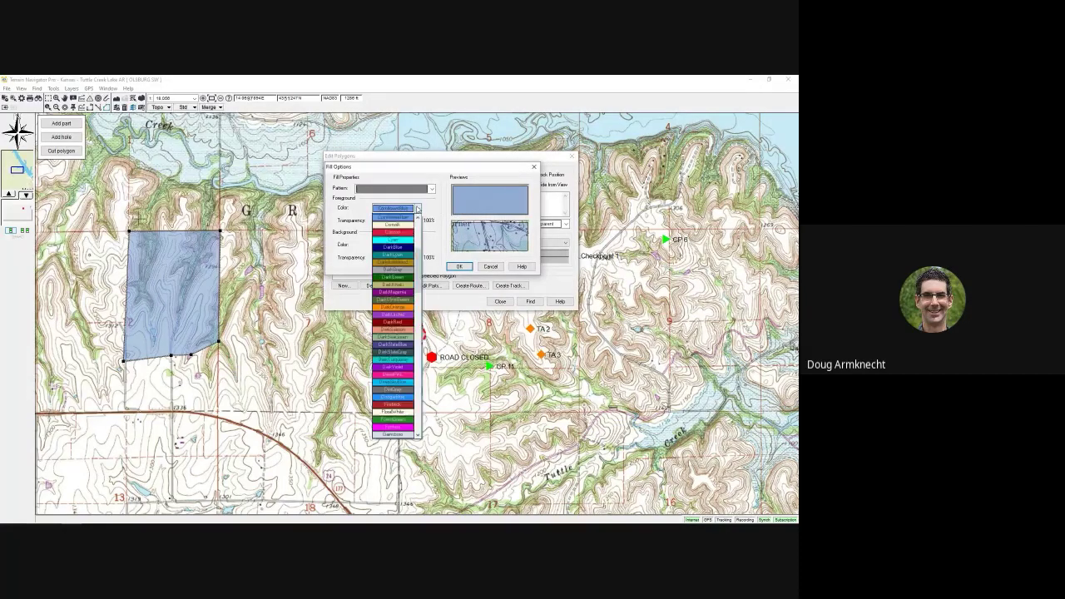
left_click(396, 233)
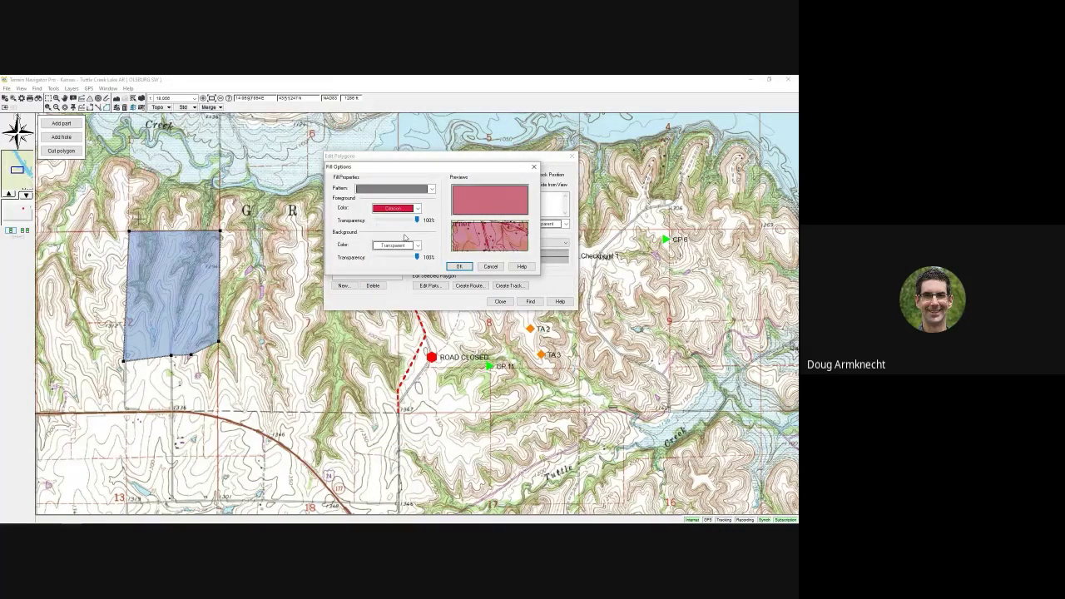
Give the polygon's fill a diagonal hatch pattern, apply it, and finish editing the polygon.
left_click(431, 189)
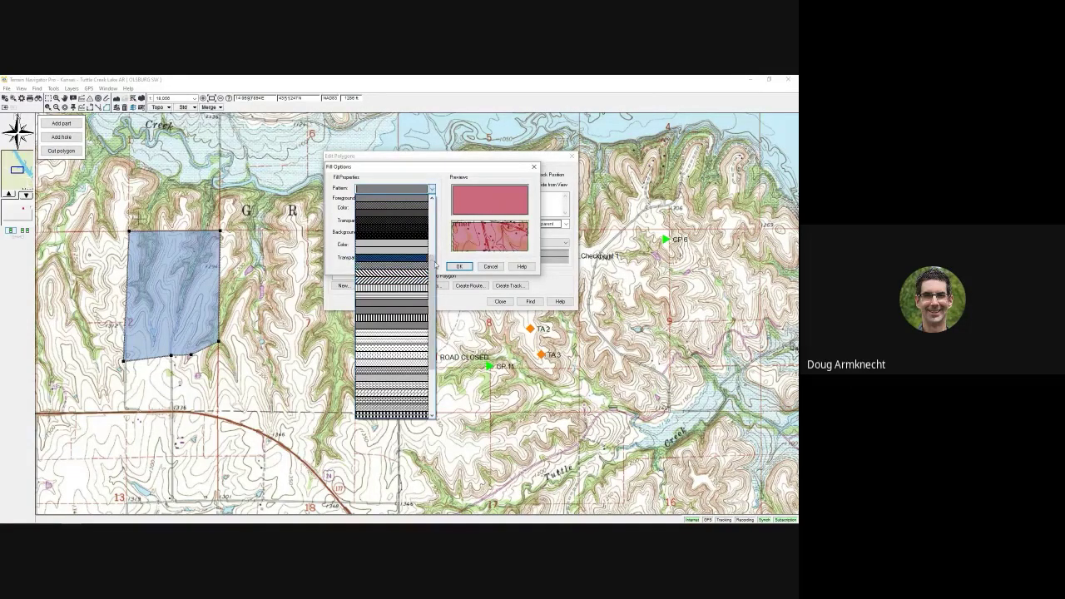
scroll(396, 229, "up", 5)
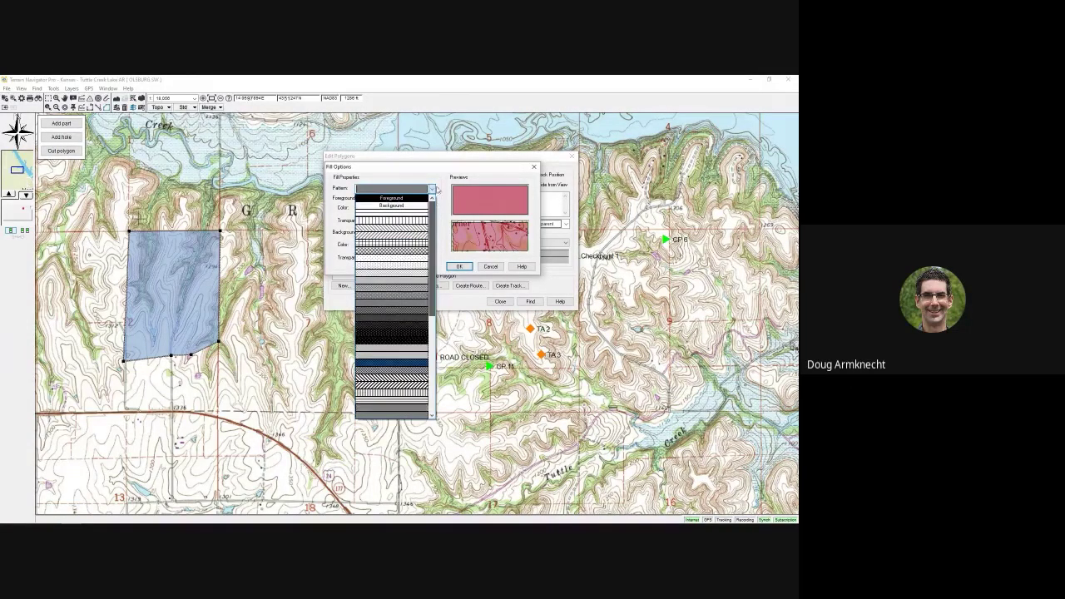
left_click(397, 229)
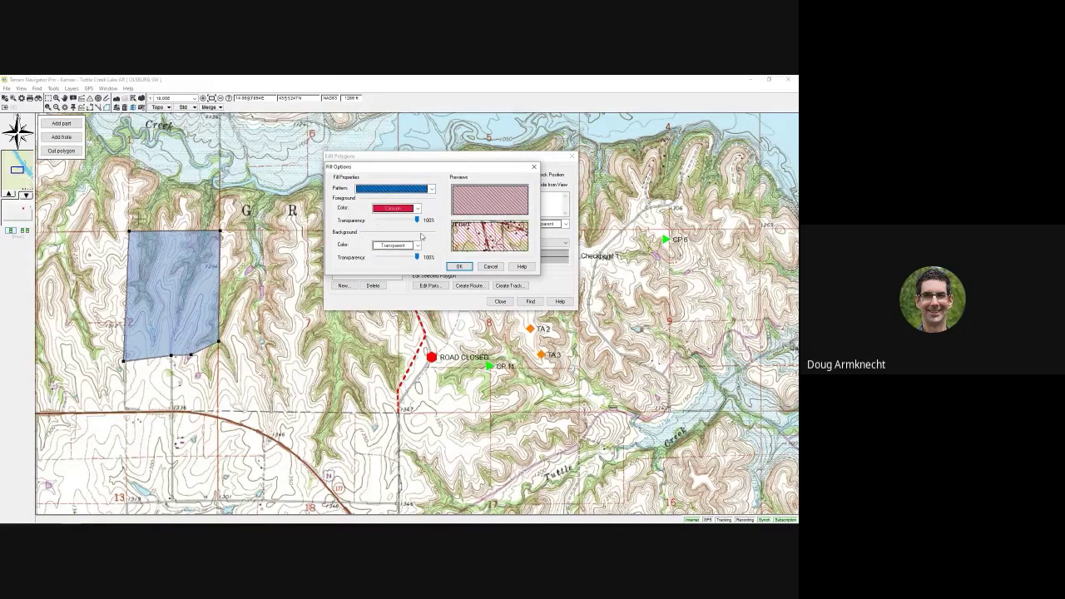
left_click(459, 266)
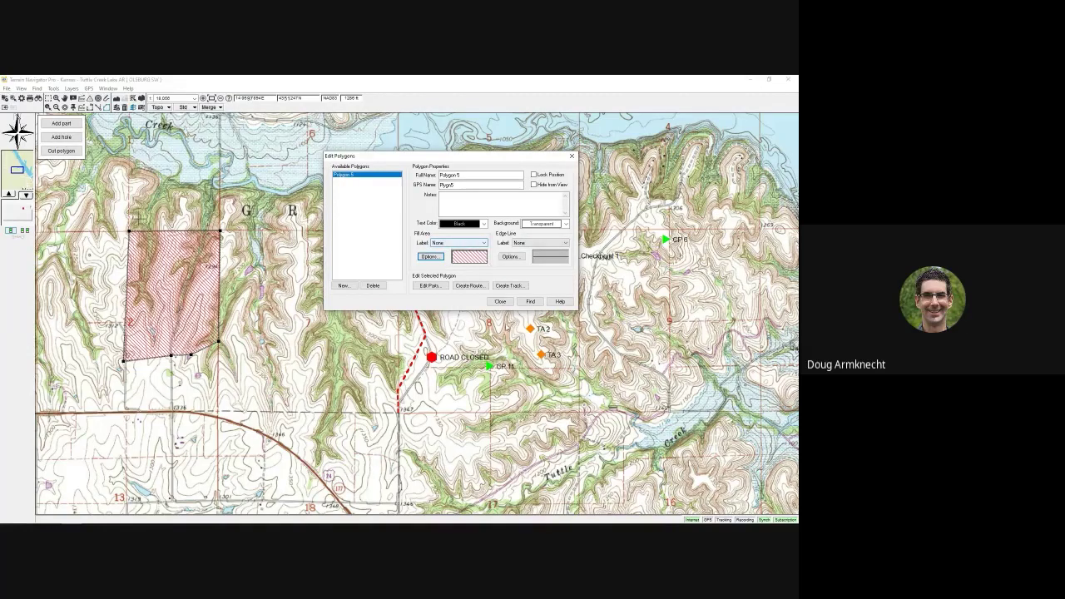
left_click(503, 302)
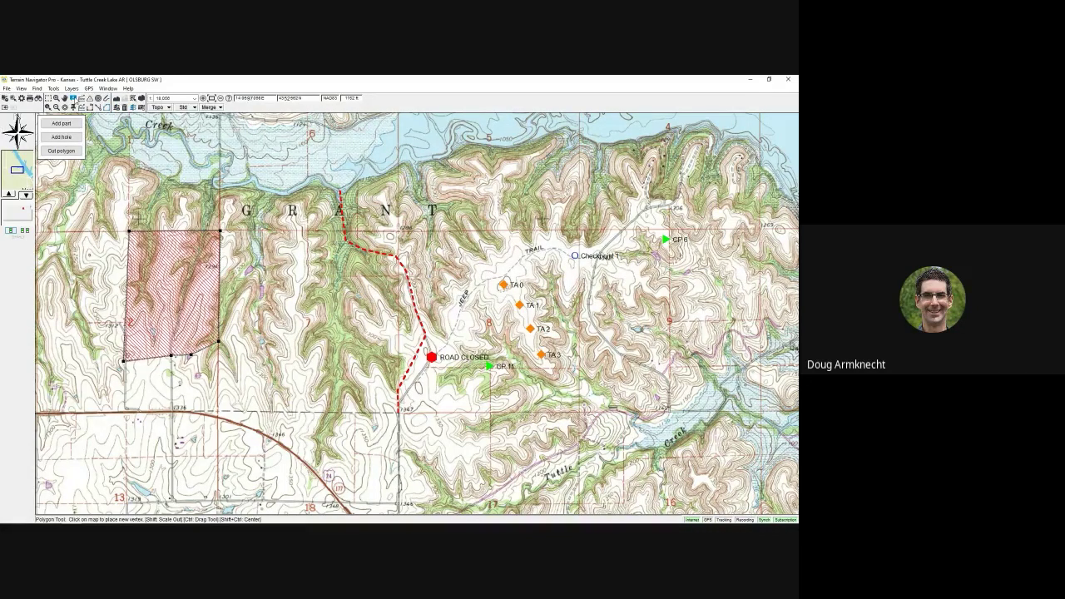
Place a text label inside the hatched polygon and change its text to "Off Limits".
left_click(73, 98)
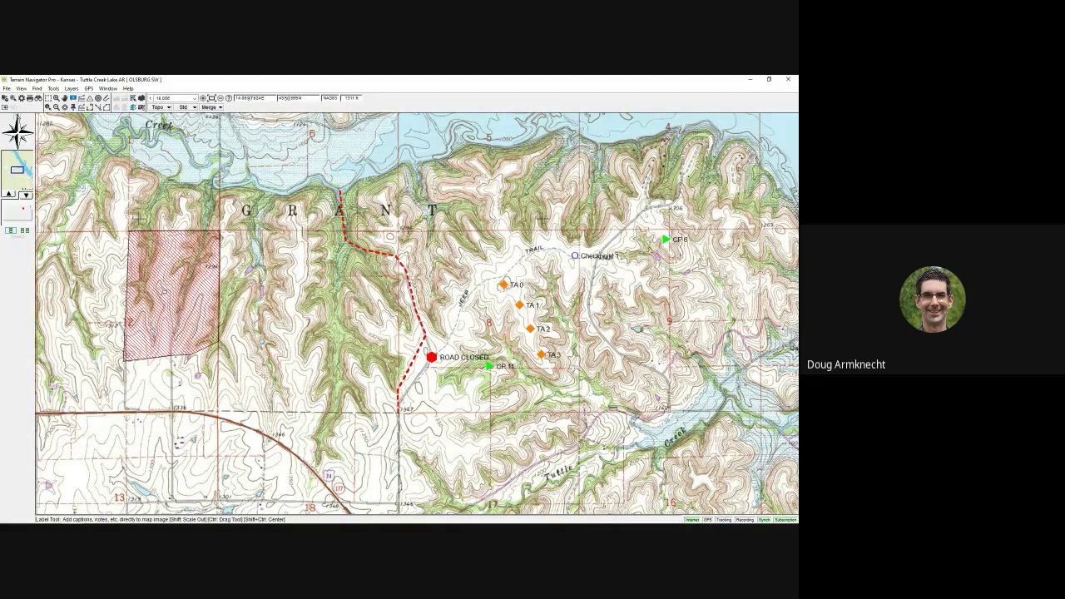
left_click(151, 278)
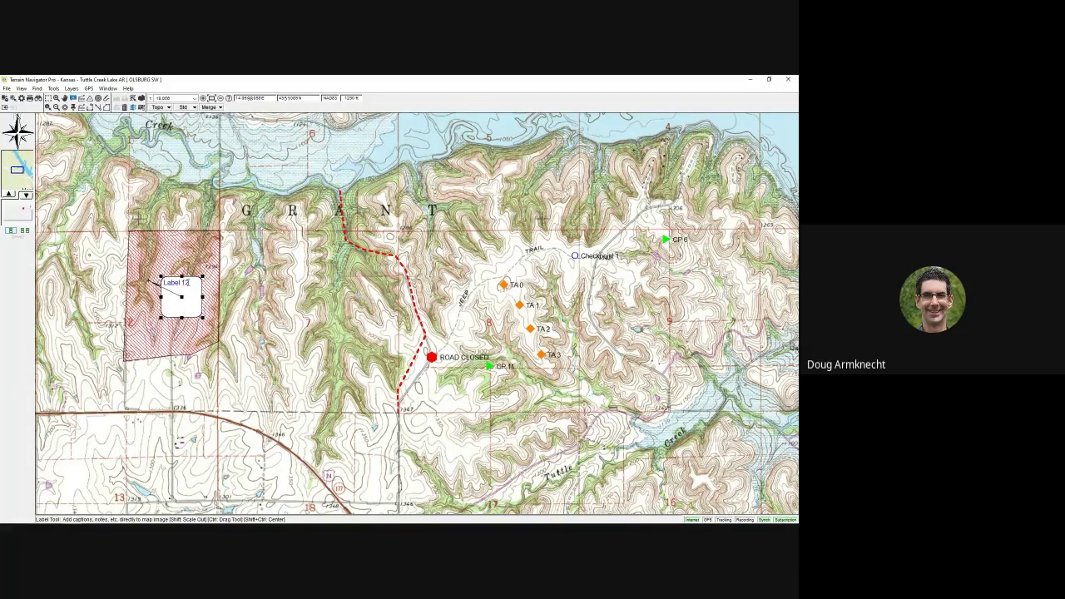
double_click(187, 283)
type("Off Limits")
right_click(184, 287)
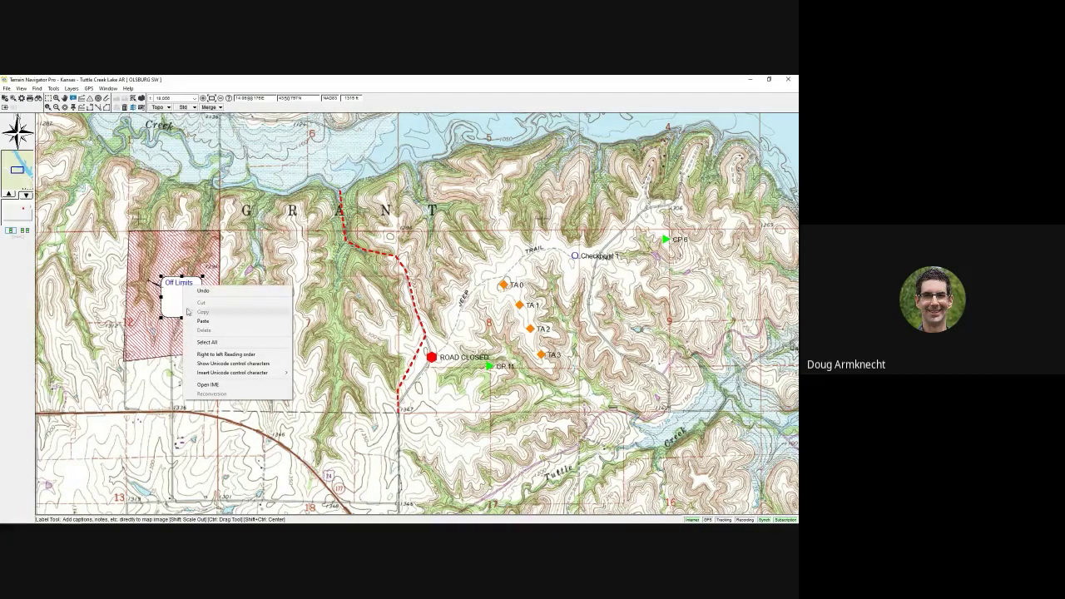
left_click(177, 283)
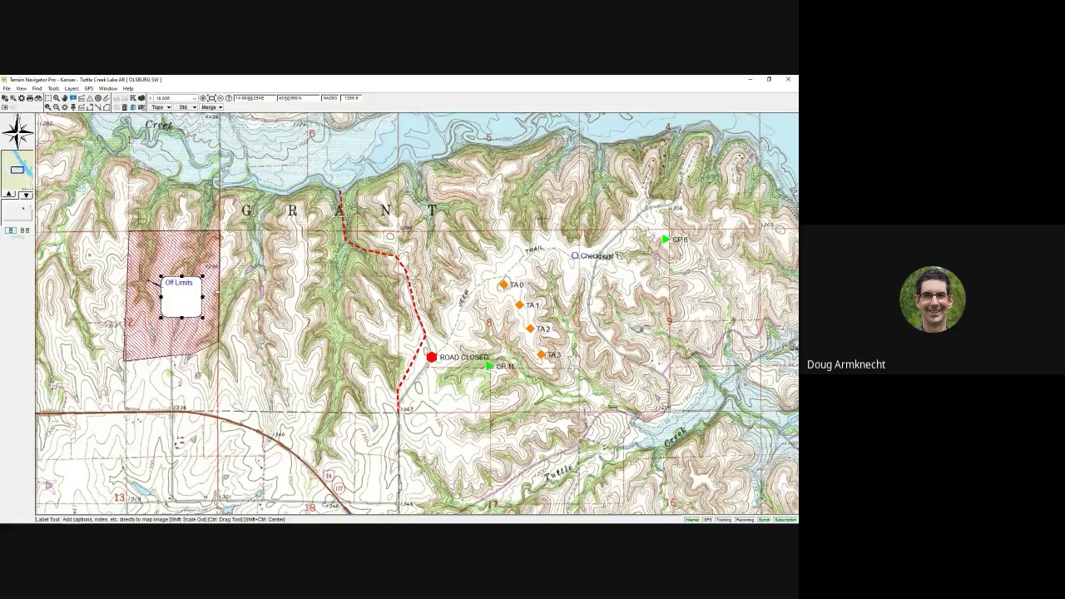
Open the Off Limits label's properties and set its text color to red.
left_click(187, 298)
right_click(191, 284)
mouse_move(206, 292)
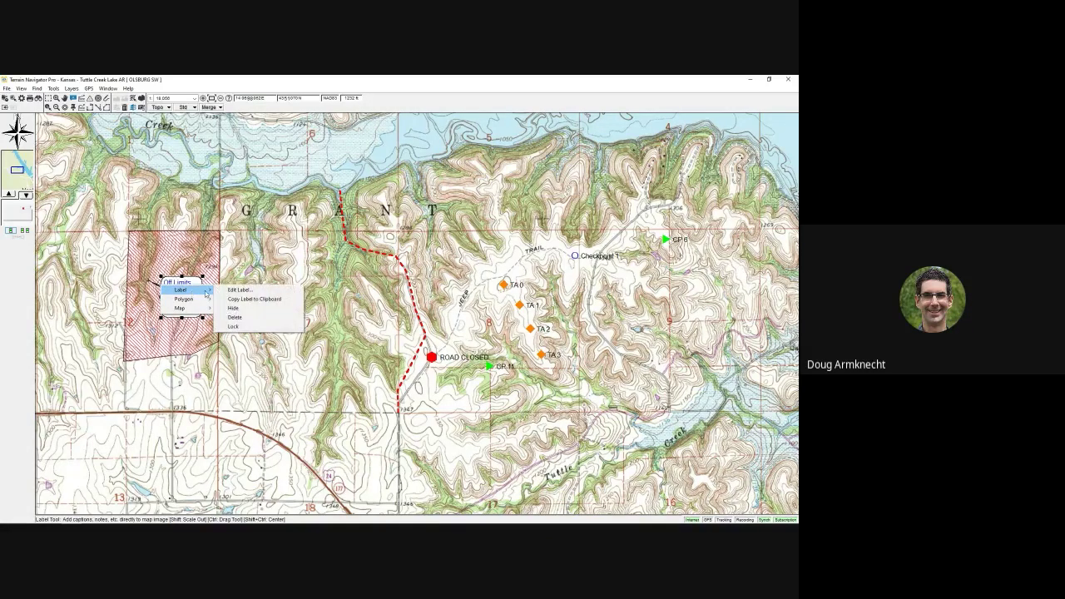
left_click(239, 289)
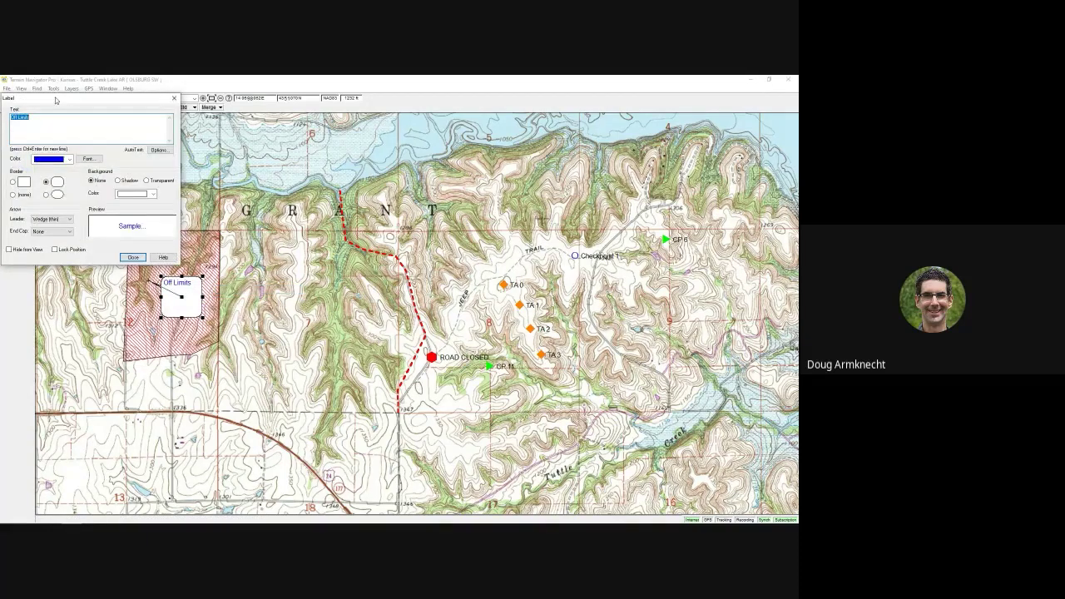
left_click_drag(56, 100, 312, 198)
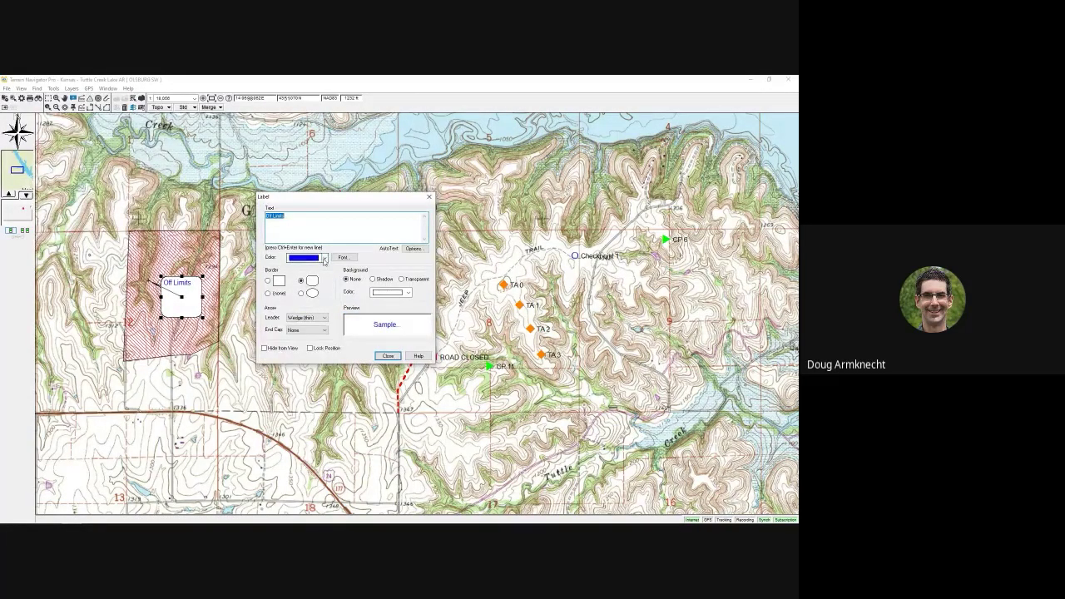
left_click(323, 260)
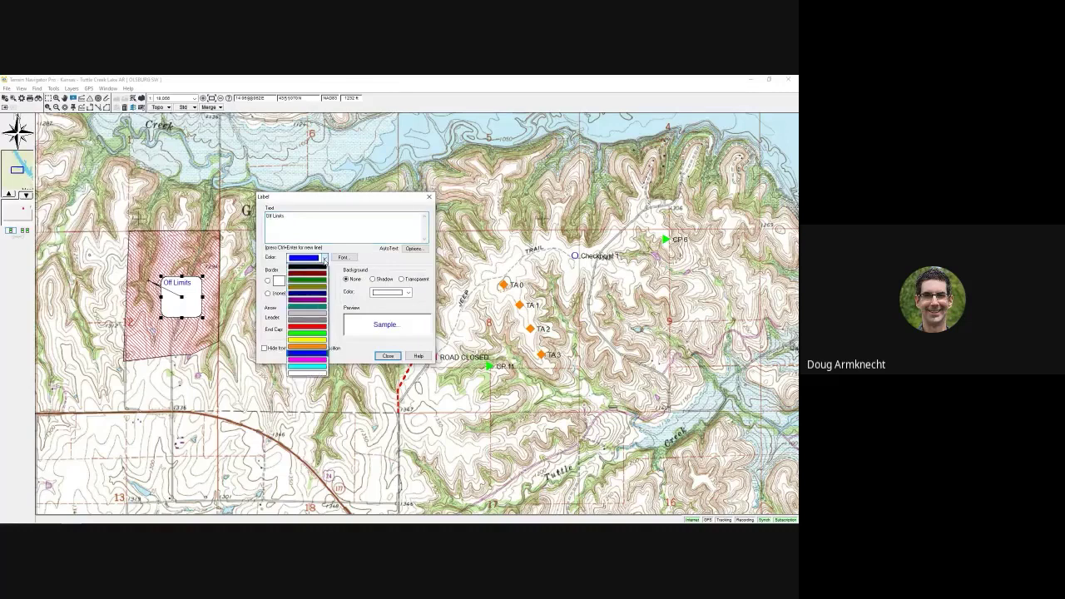
left_click(321, 327)
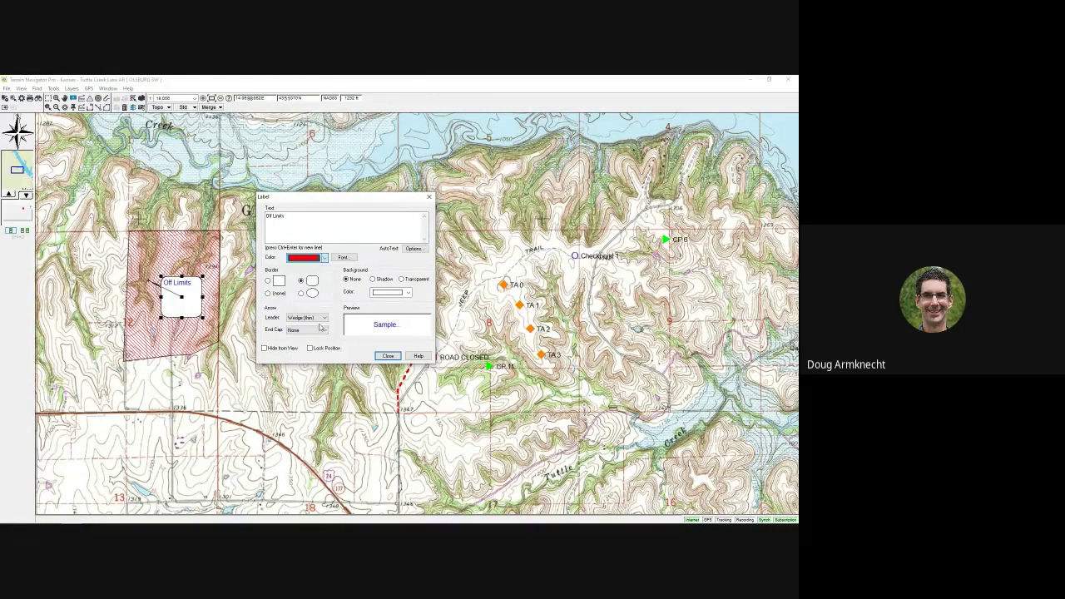
Set the Off Limits label's font to Cambria, Bold, size 18.
left_click(343, 257)
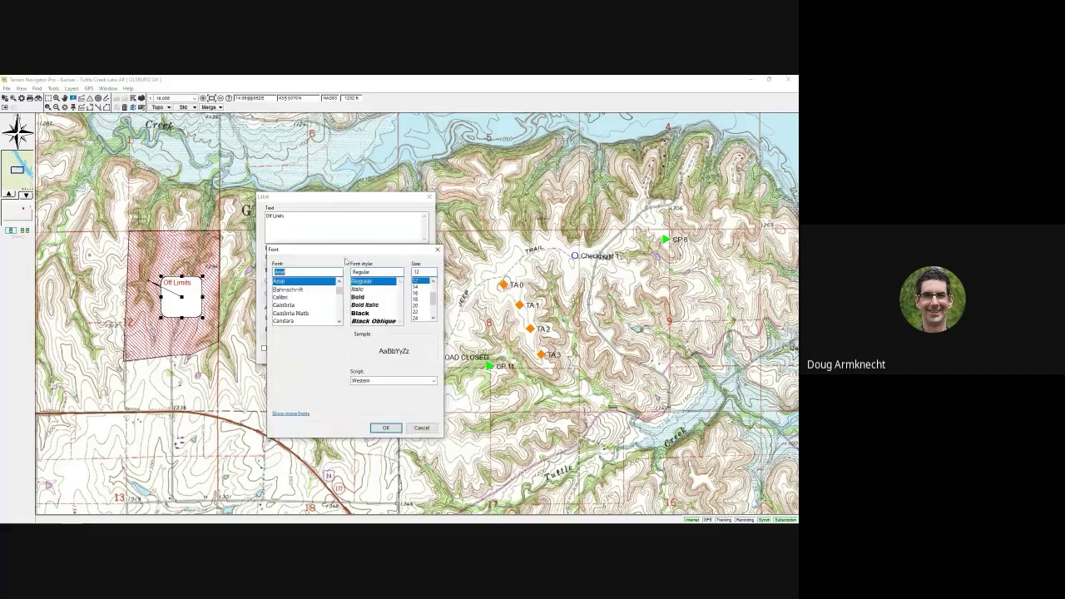
left_click(304, 306)
left_click(363, 297)
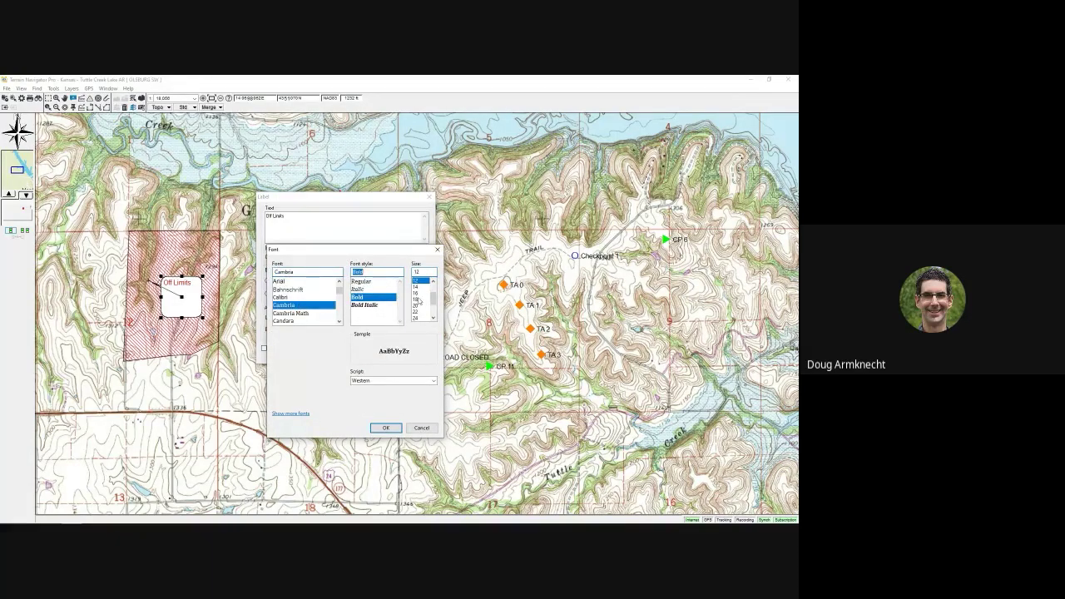
left_click(416, 299)
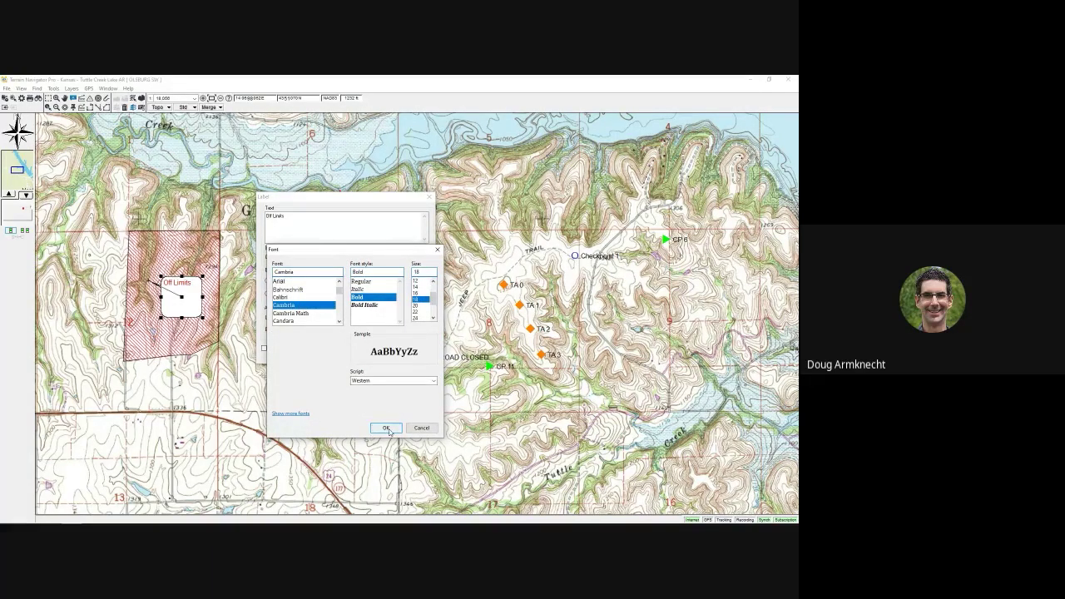
left_click(386, 427)
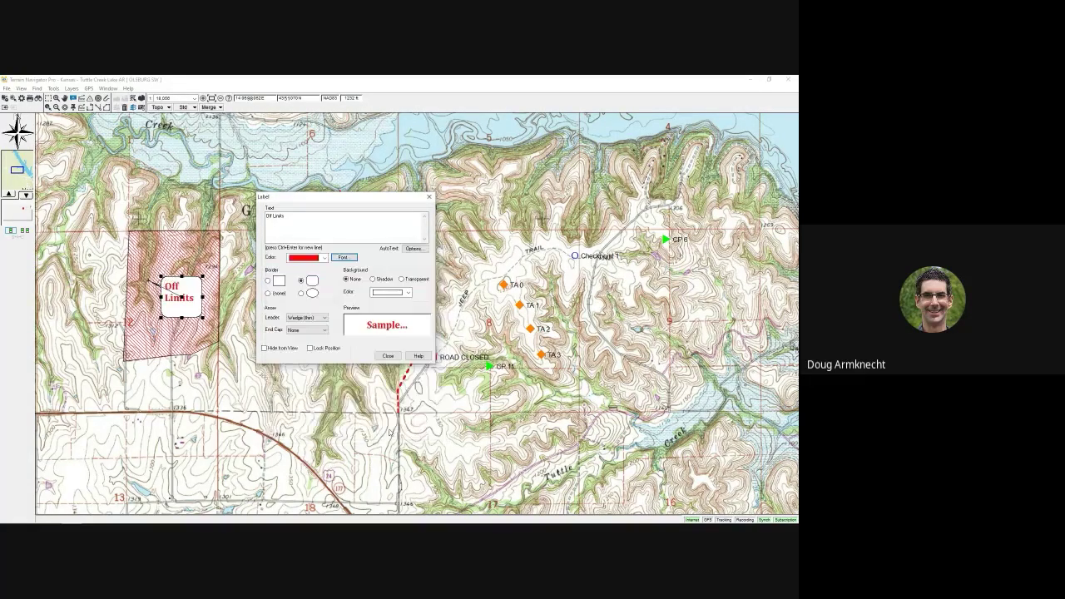
Try the label without a border, give it a square-cornered border instead, and close its properties.
left_click(268, 293)
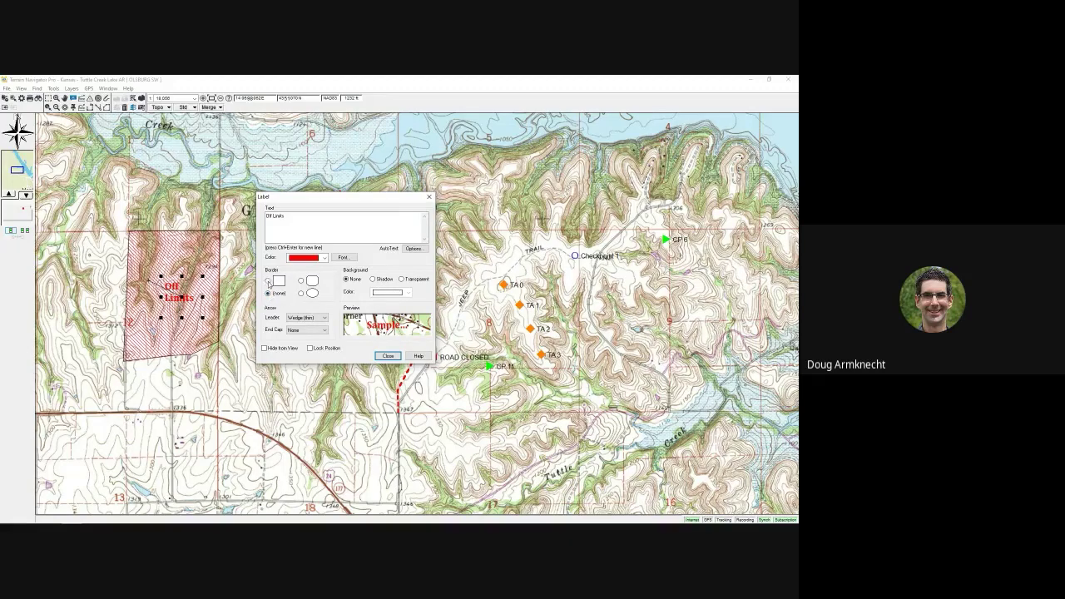
left_click(268, 282)
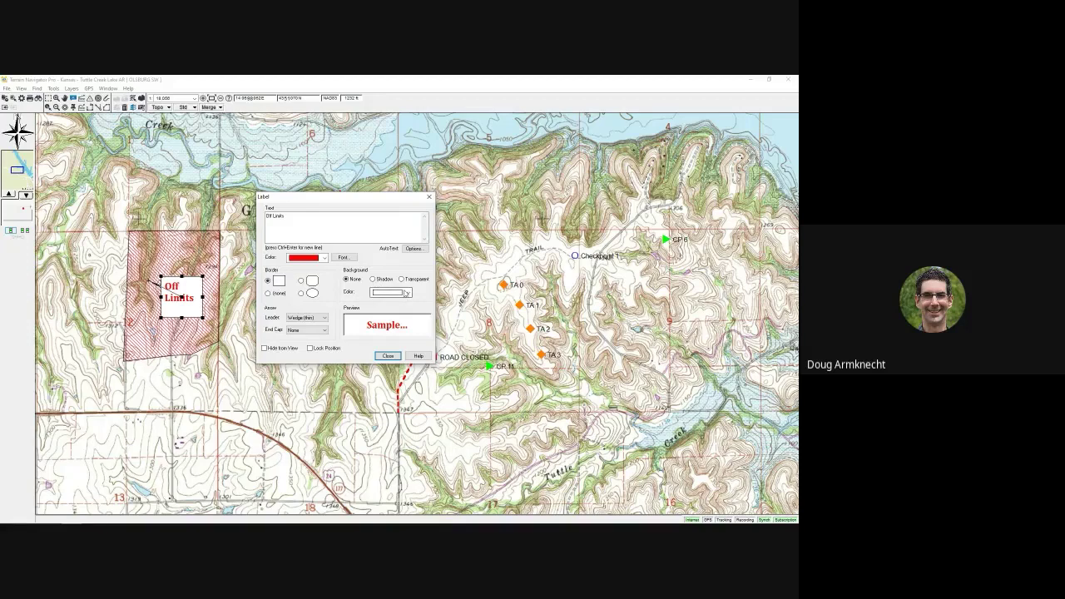
left_click(388, 357)
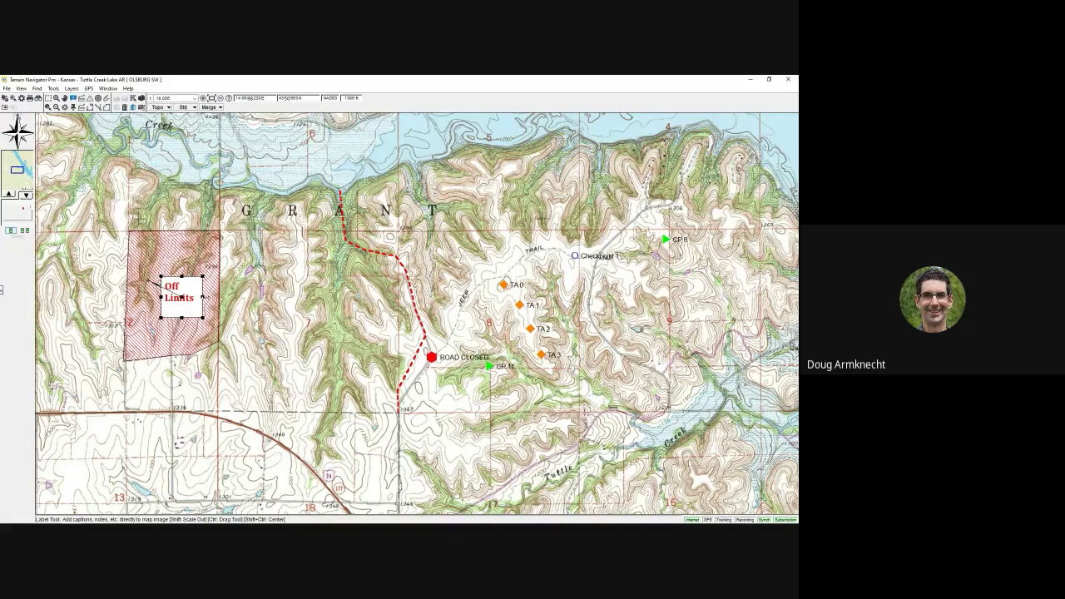
Resize the Off Limits label to fit its text on one line and center it within the hatched polygon.
left_click_drag(203, 297, 220, 298)
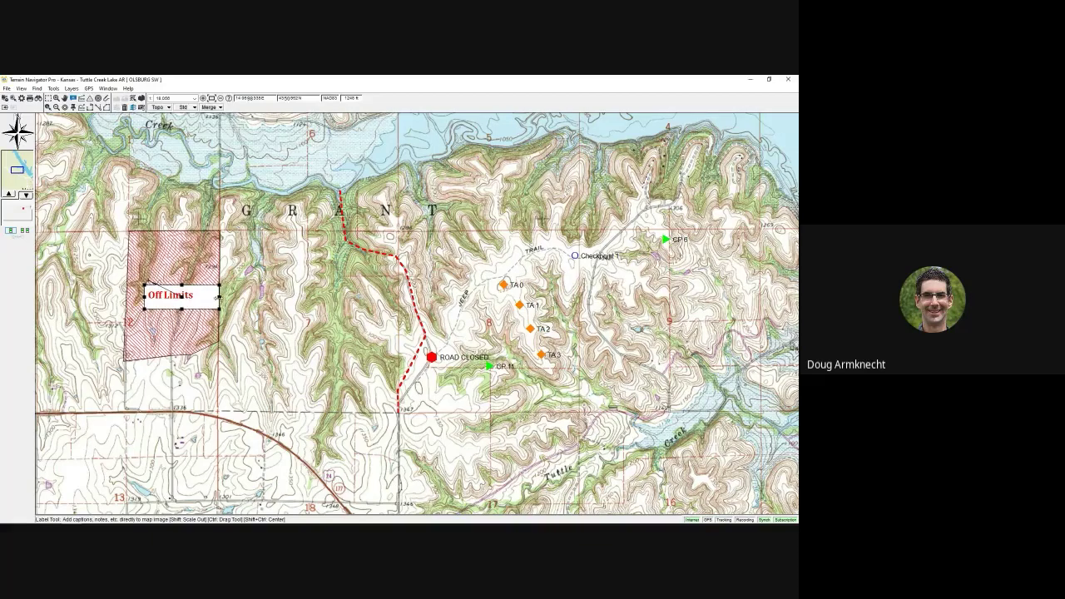
left_click_drag(218, 297, 149, 283)
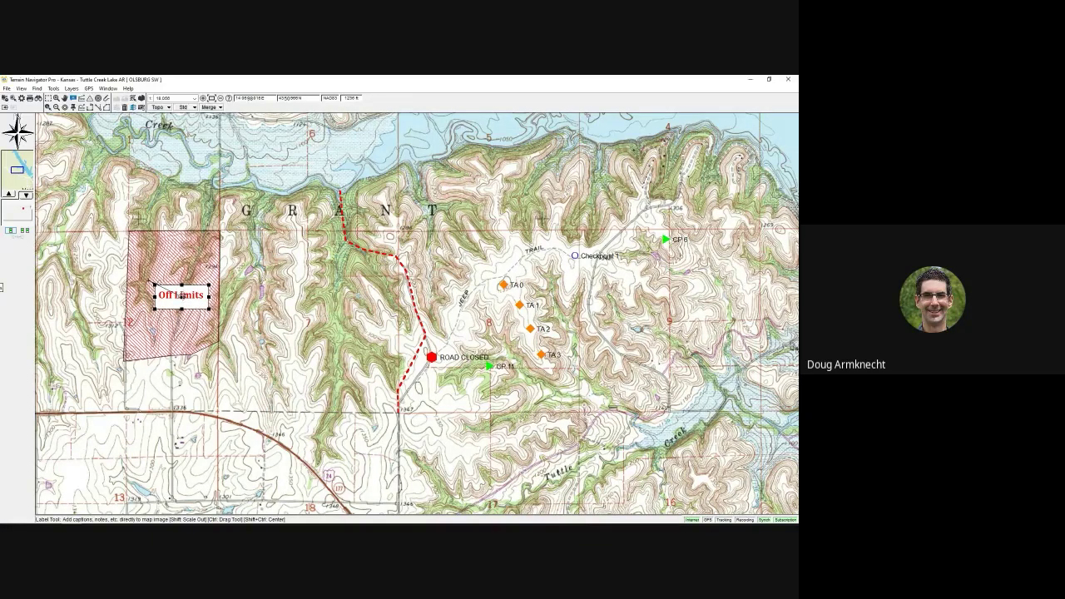
mouse_move(182, 295)
left_mouse_down()
mouse_move(173, 308)
mouse_move(173, 291)
left_mouse_up()
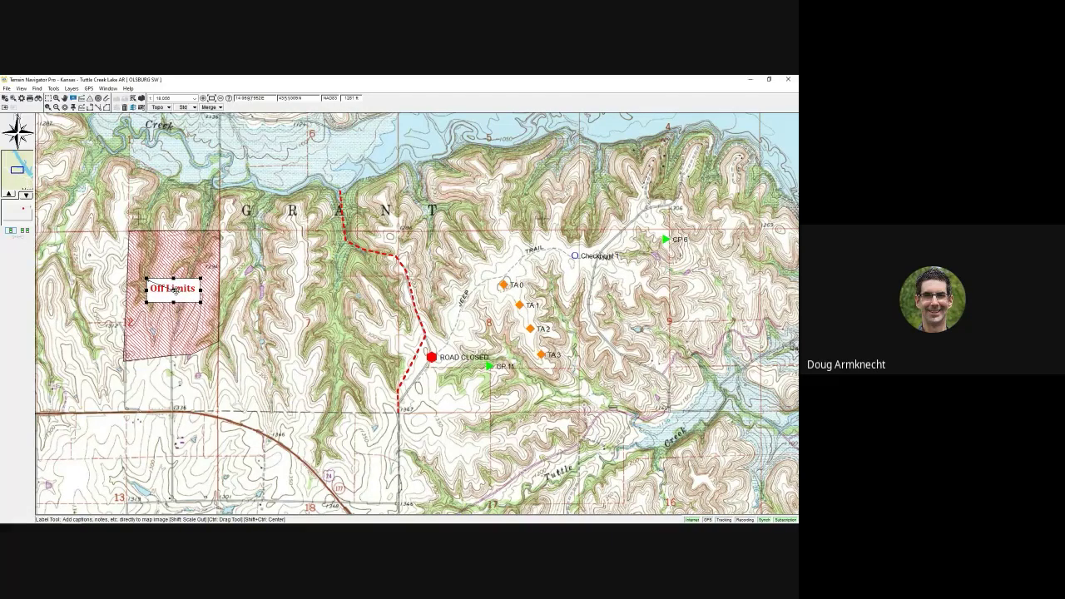
Switch to the map-moving tool, set the map scale to 1:24,000, and shift the map to show more area north of the creek.
left_click(65, 98)
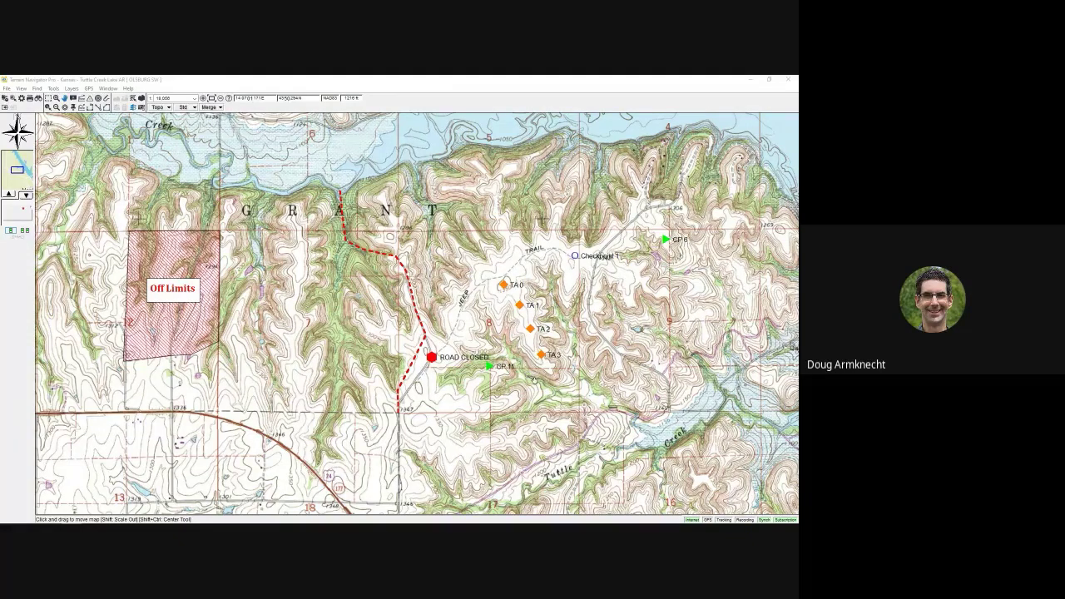
left_click(195, 98)
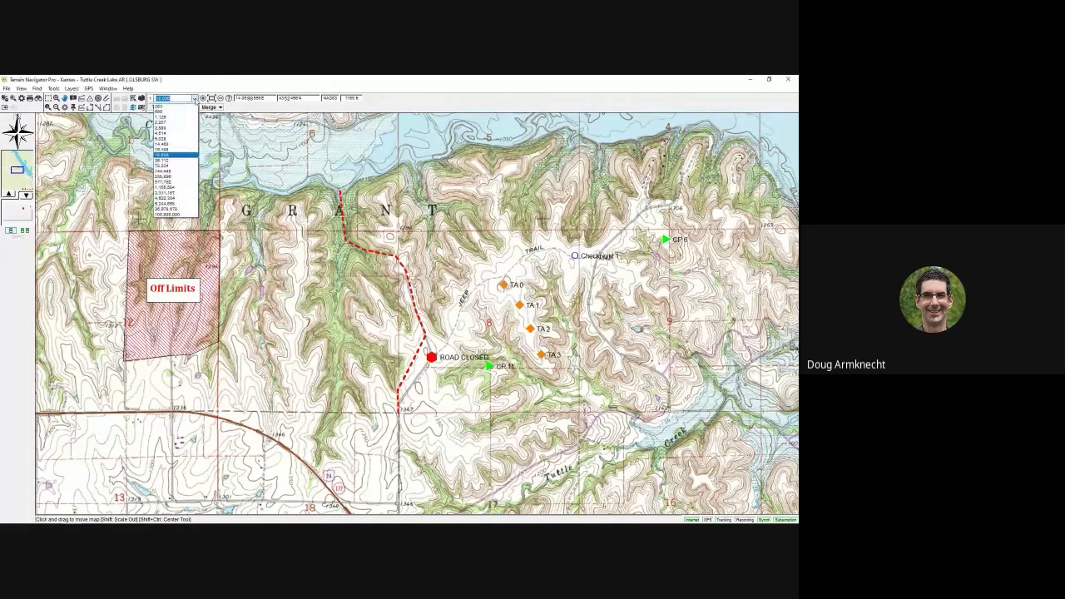
left_click(195, 98)
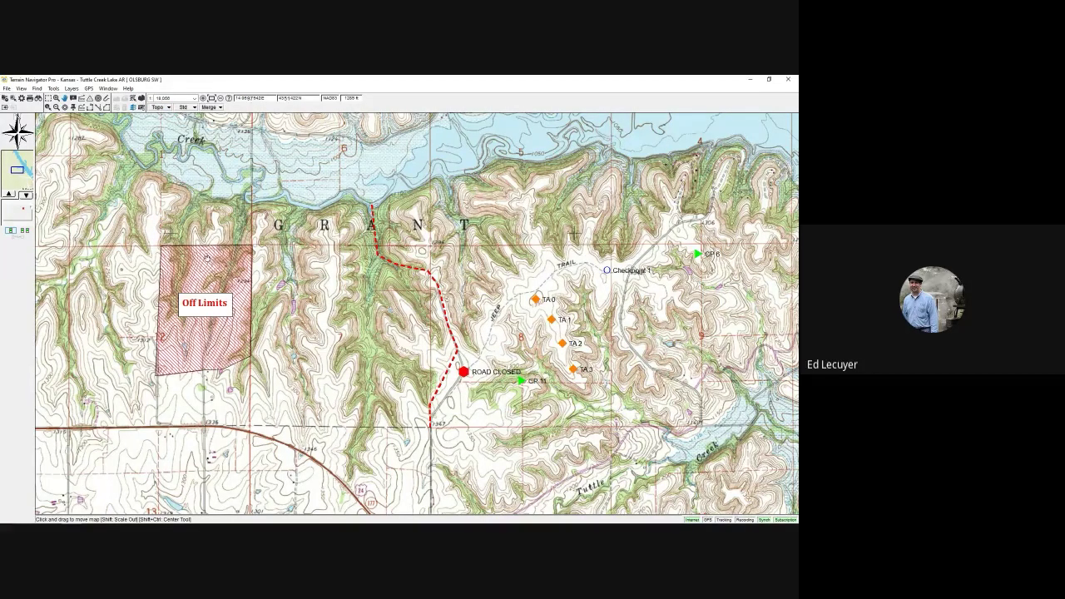
left_click(177, 98)
type("3")
key("Return")
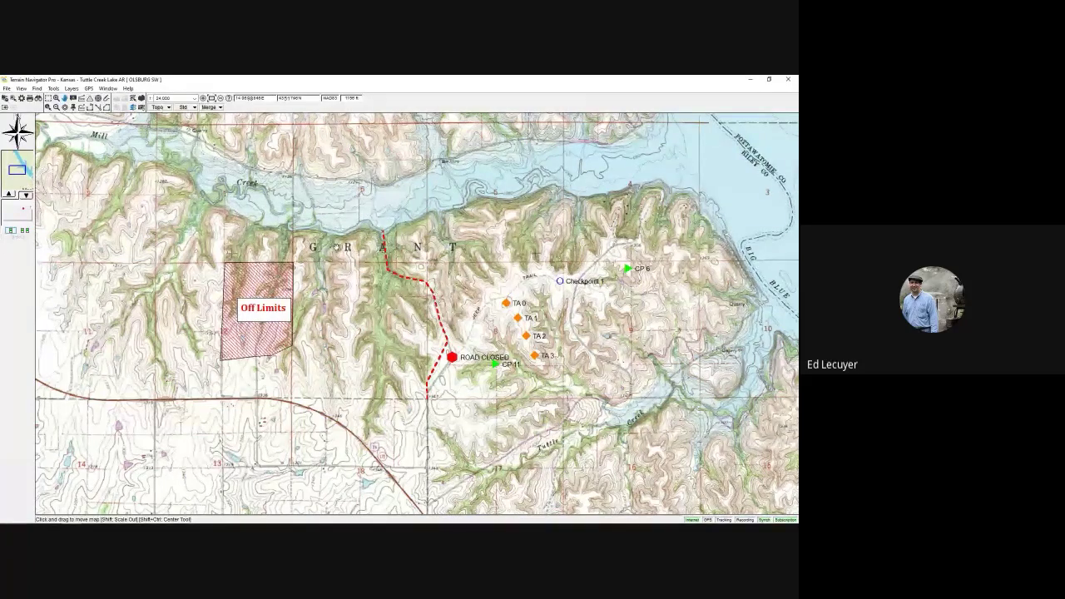
left_click_drag(335, 246, 306, 274)
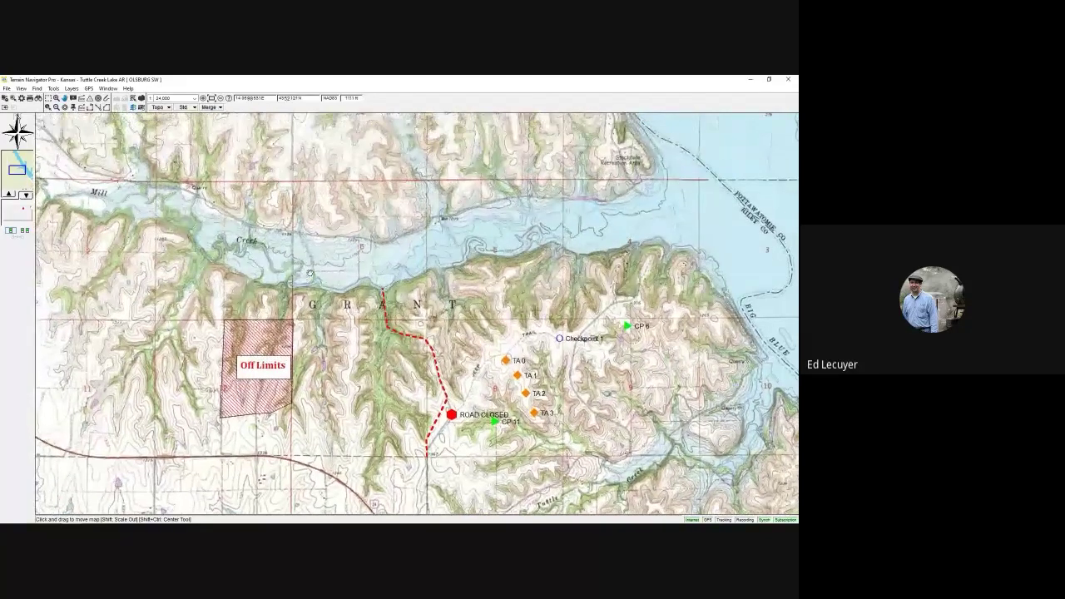
Change the map scale to the preset near 1:18,000 and reposition the map around the dashed route.
left_click_drag(328, 323, 325, 310)
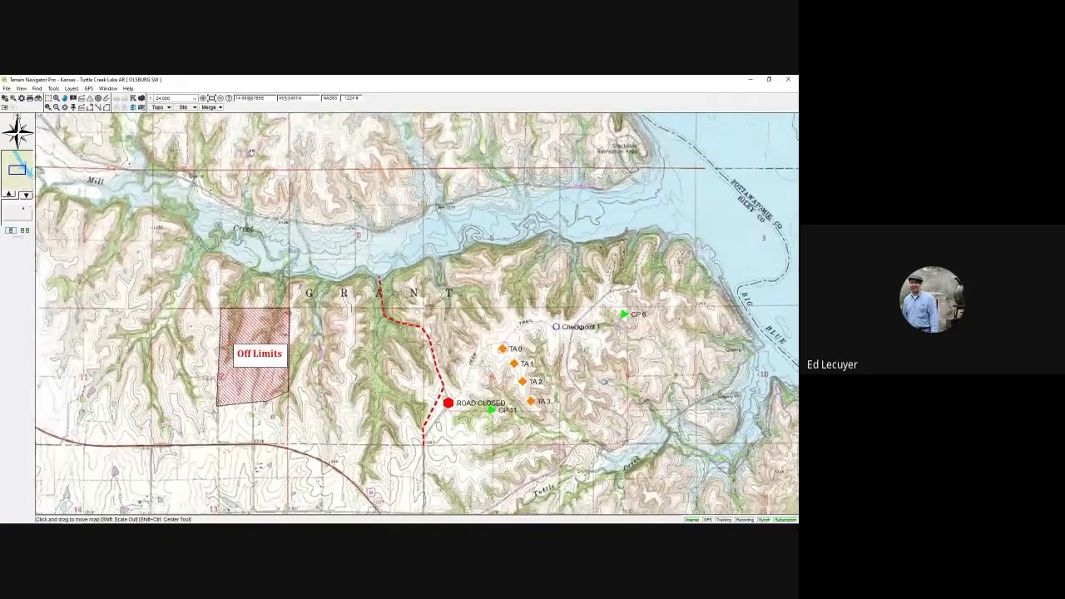
left_click(195, 98)
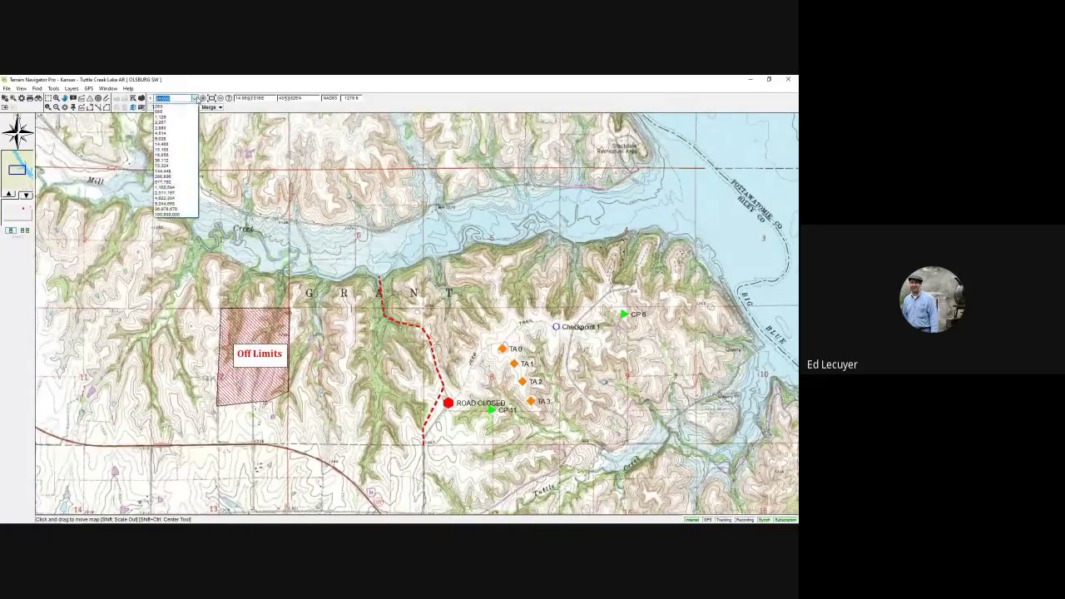
left_click(176, 157)
left_click_drag(328, 373, 359, 337)
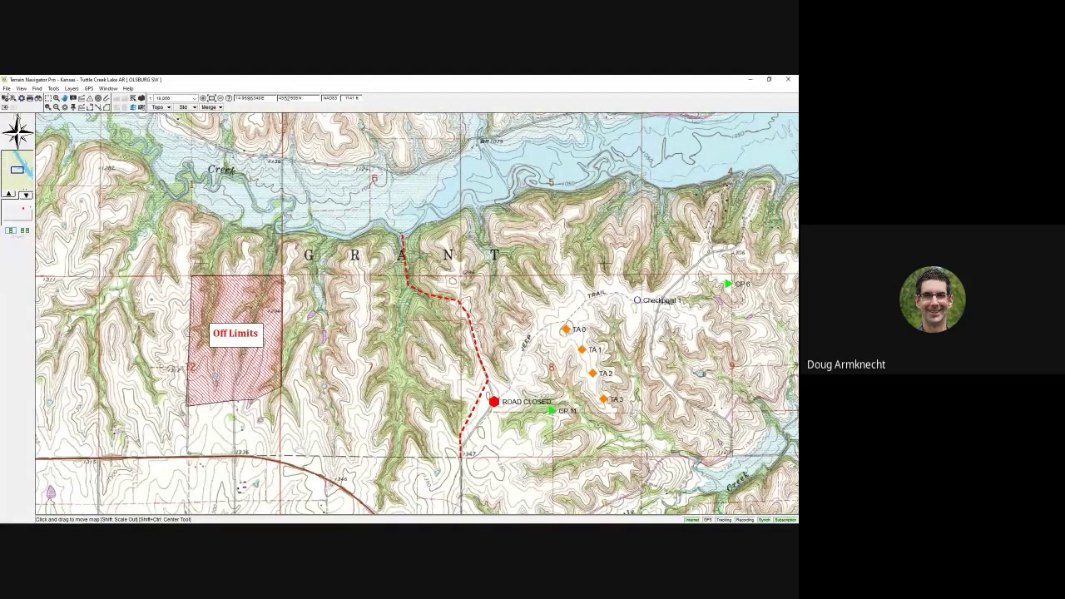
Start a route import in GPS Exchange format (*.gpx) and browse to the folder C:\Projects.
left_click(6, 88)
mouse_move(45, 168)
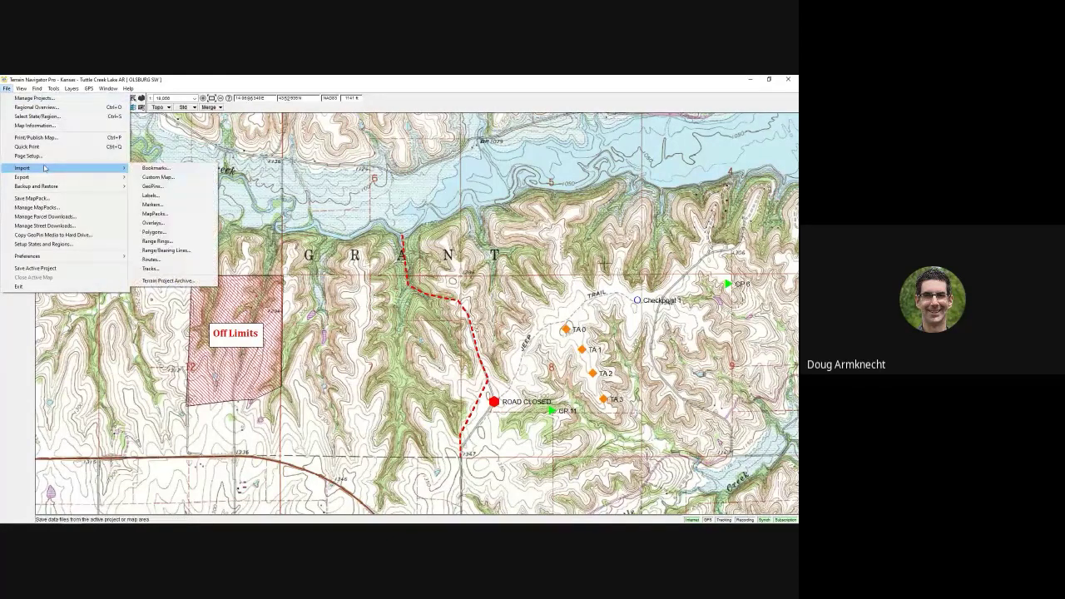
left_click(155, 262)
left_click(261, 267)
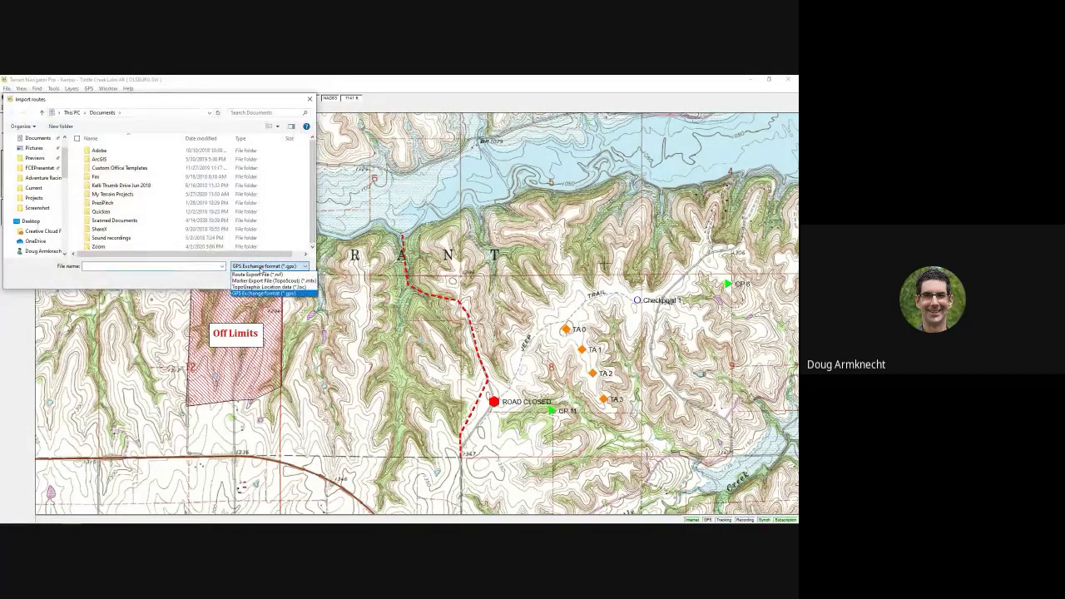
left_click(263, 293)
left_click(146, 267)
type("c")
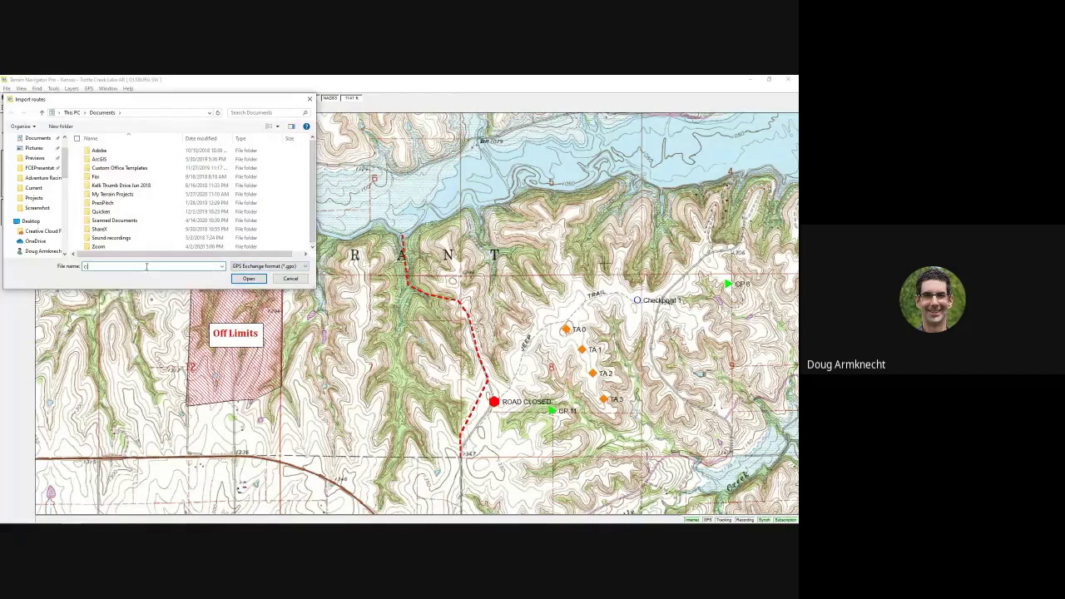
type(":\\Projects\\")
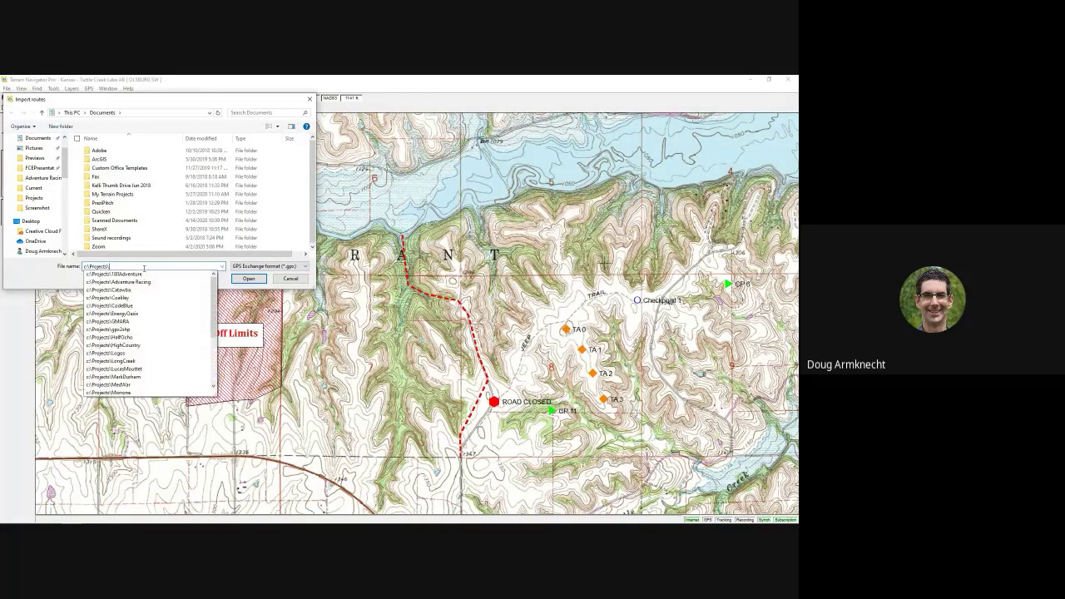
key("Return")
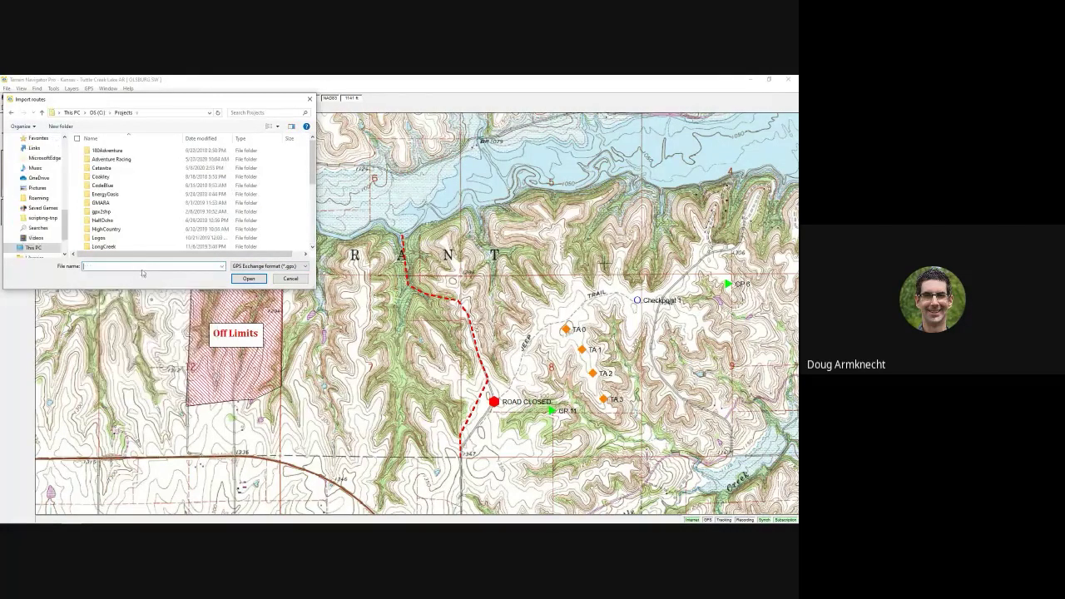
Import the route file CCRoute.gpx from the Adventure Racing folder.
double_click(112, 159)
left_click(97, 174)
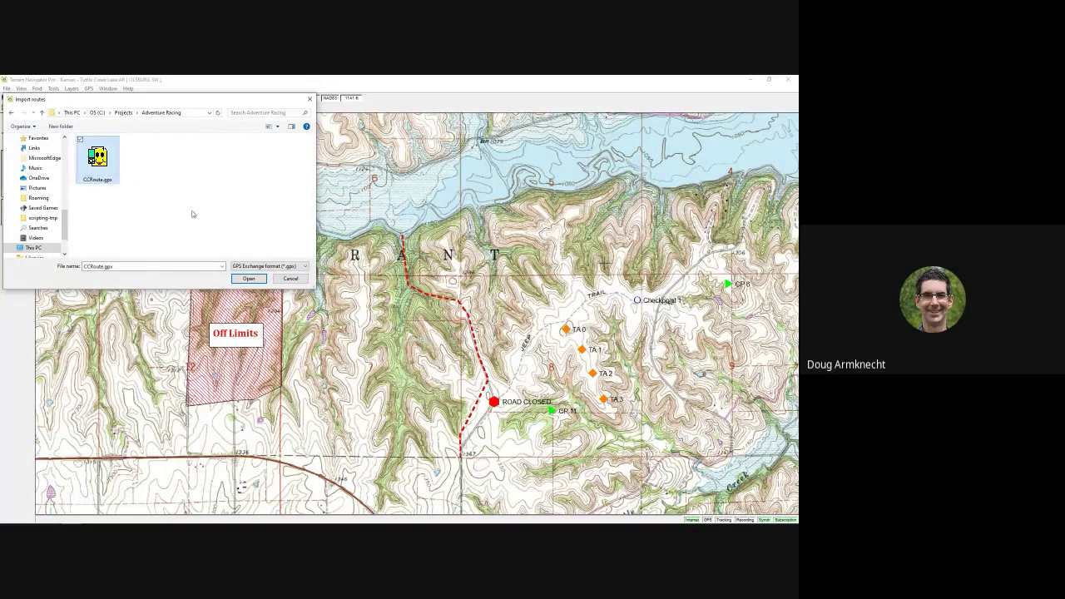
left_click(250, 280)
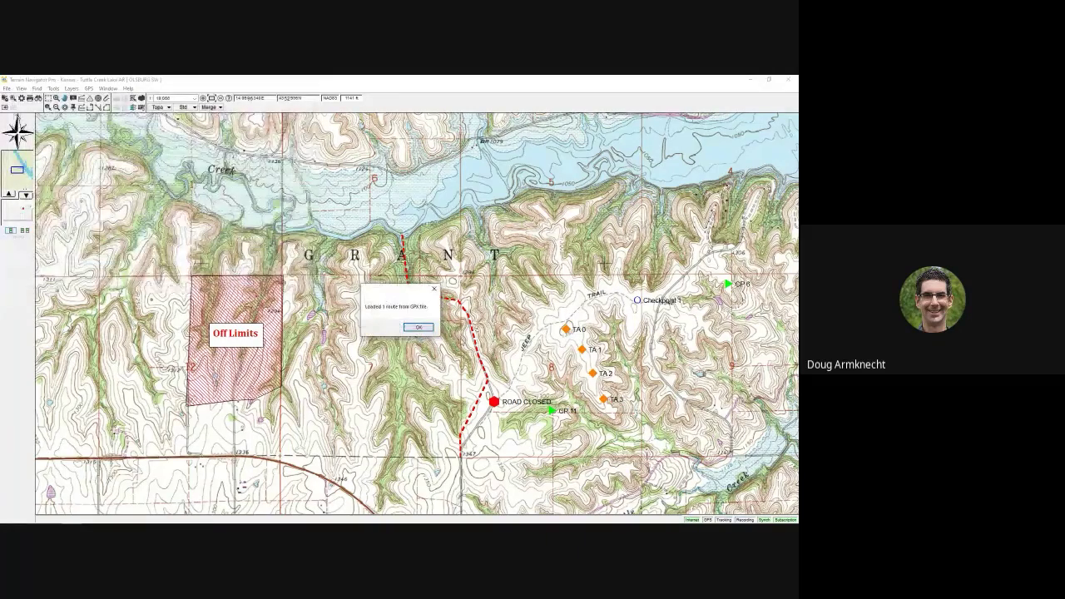
left_click(419, 328)
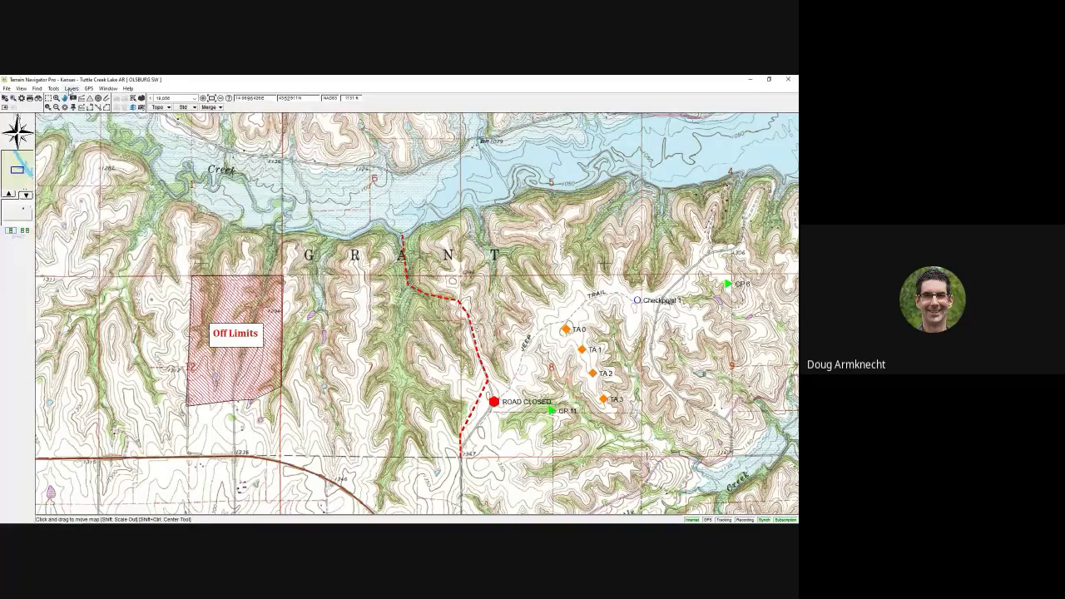
Locate the start of route Rte10 and inspect its path from the first waypoint to the last.
left_click(72, 88)
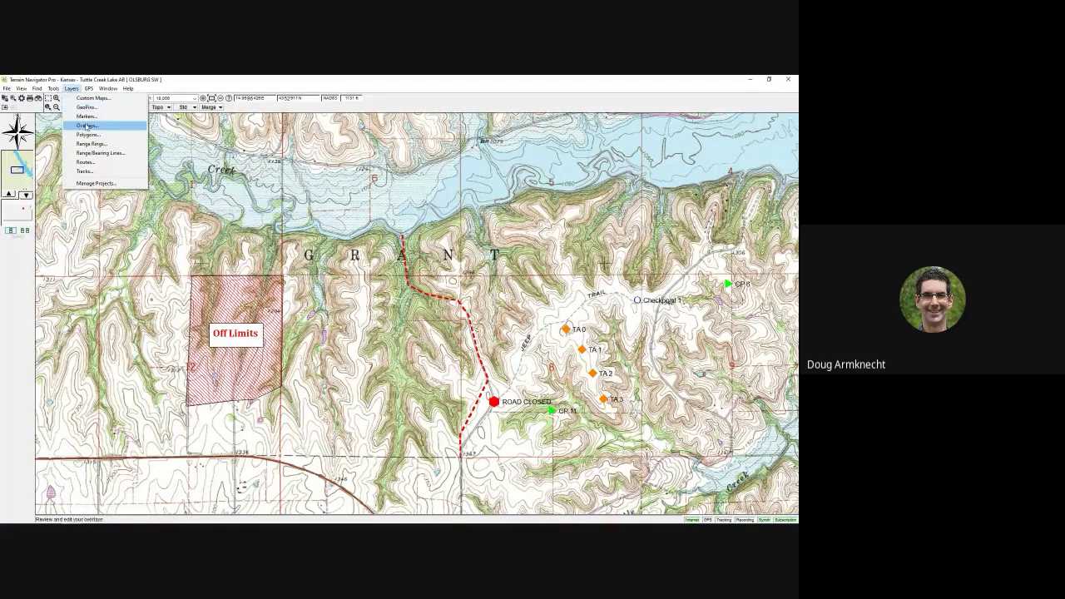
left_click(85, 162)
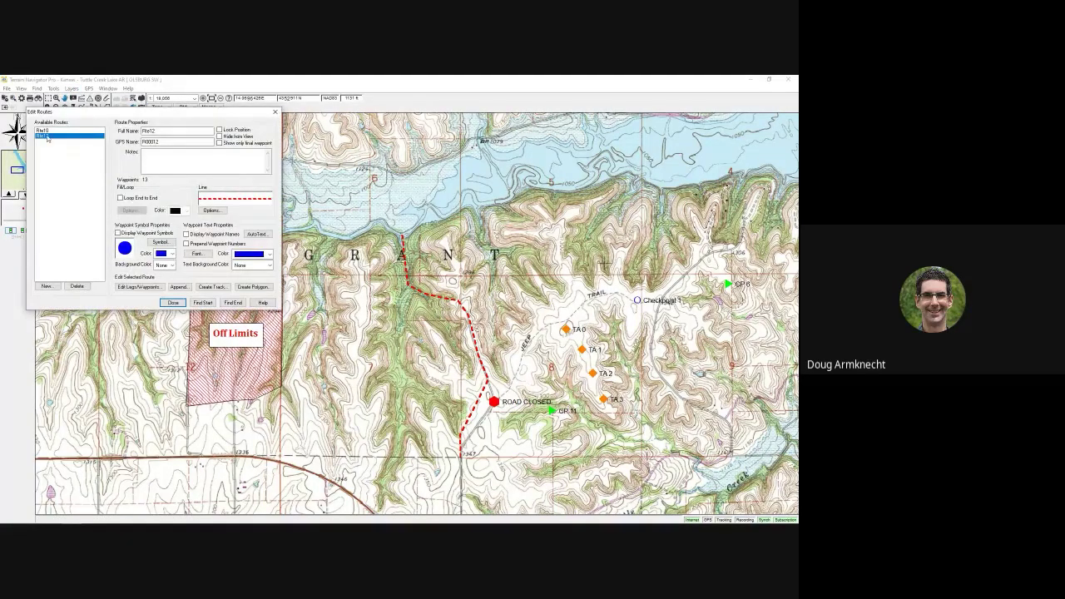
left_click(43, 130)
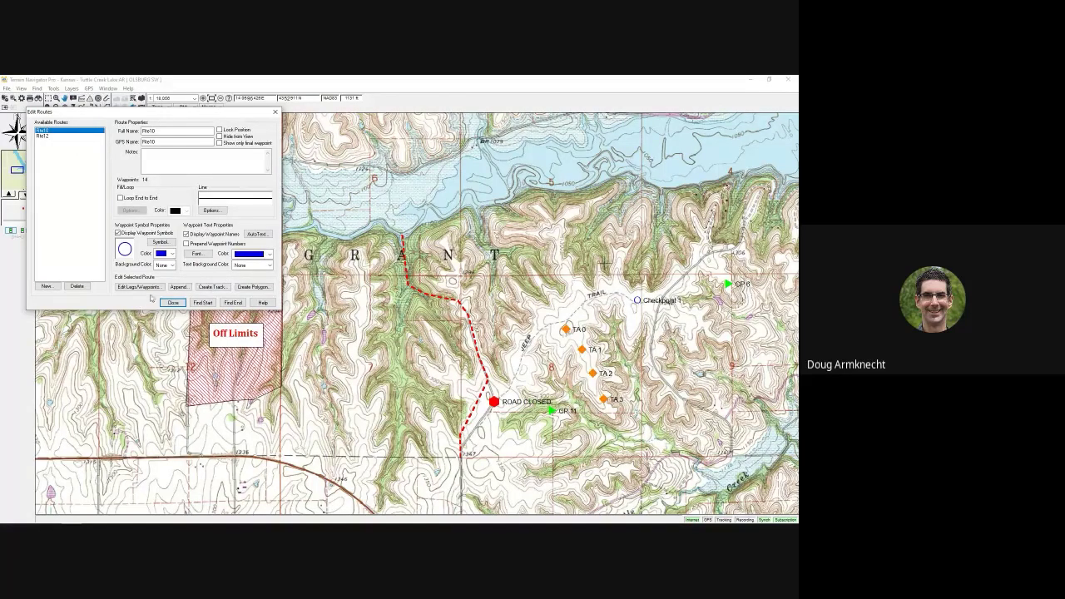
left_click(202, 302)
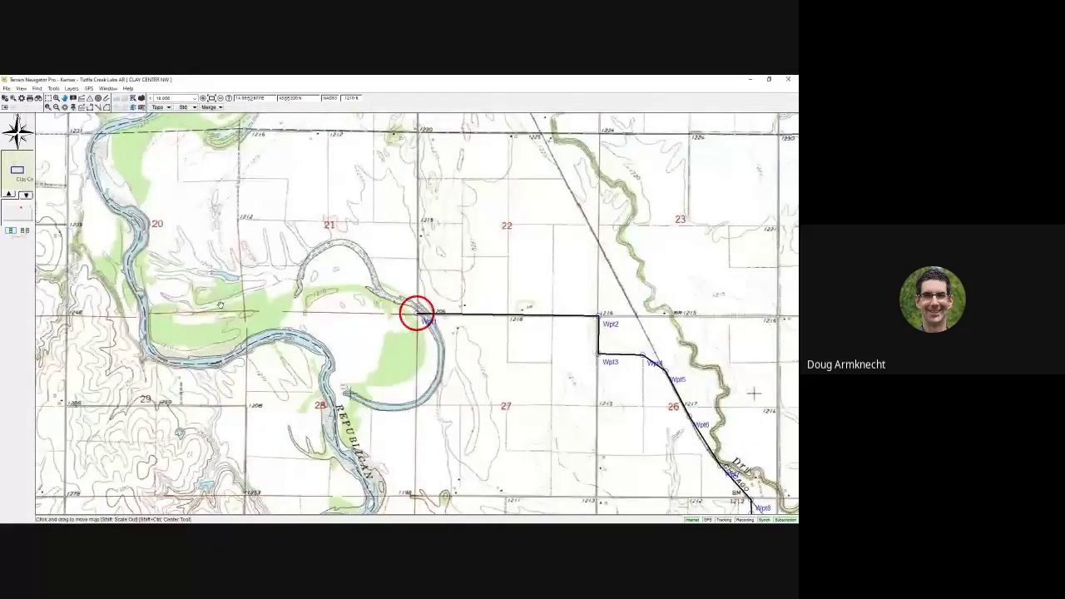
left_click_drag(496, 325, 342, 252)
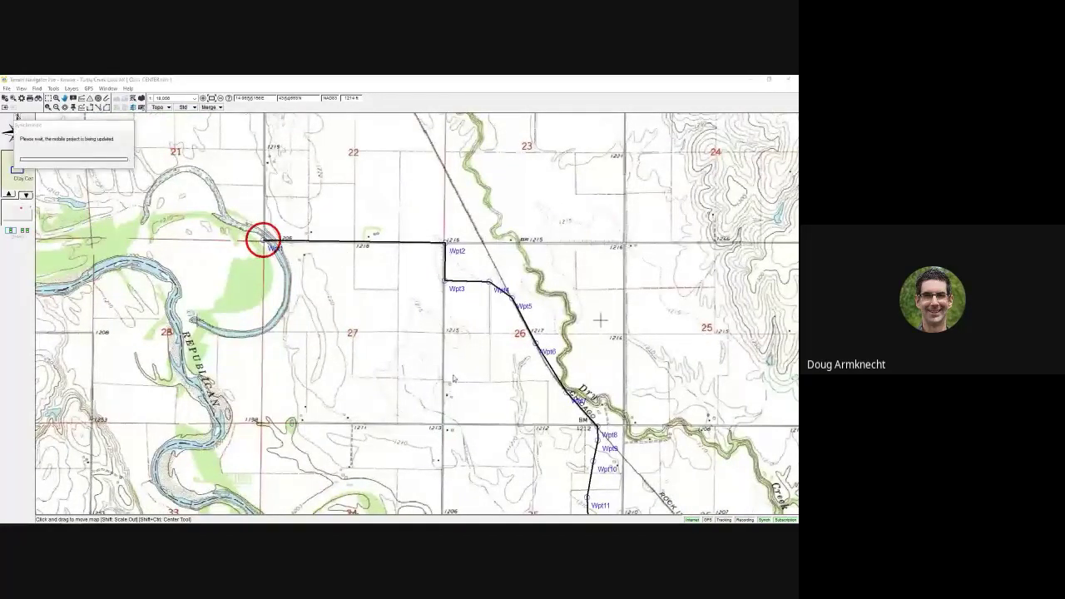
left_click_drag(434, 349, 395, 290)
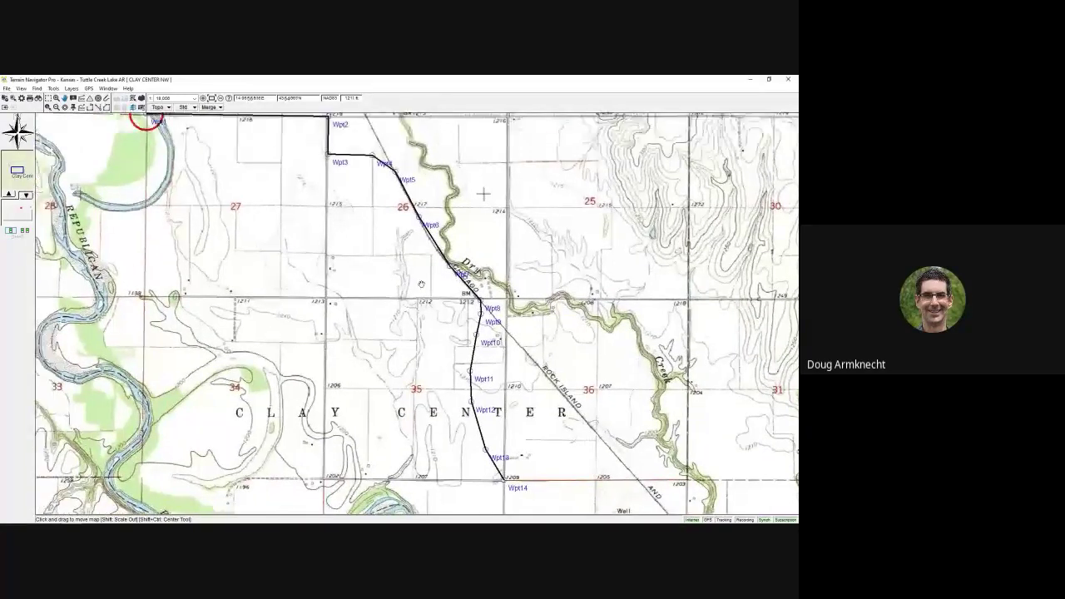
left_click_drag(313, 239, 452, 313)
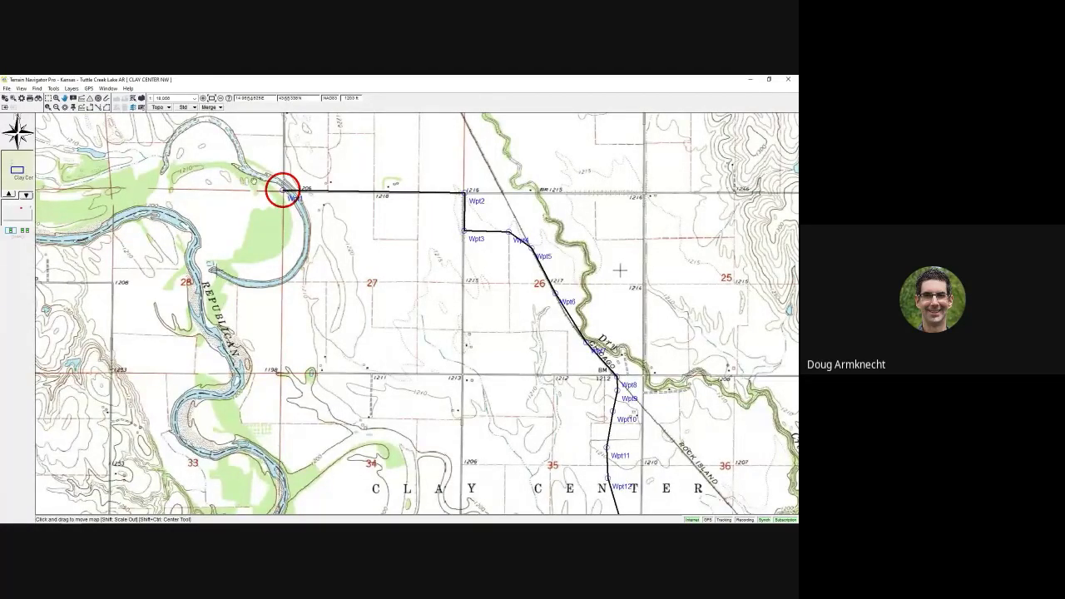
Return the map to the start of the red dashed route Rte12.
left_click(70, 88)
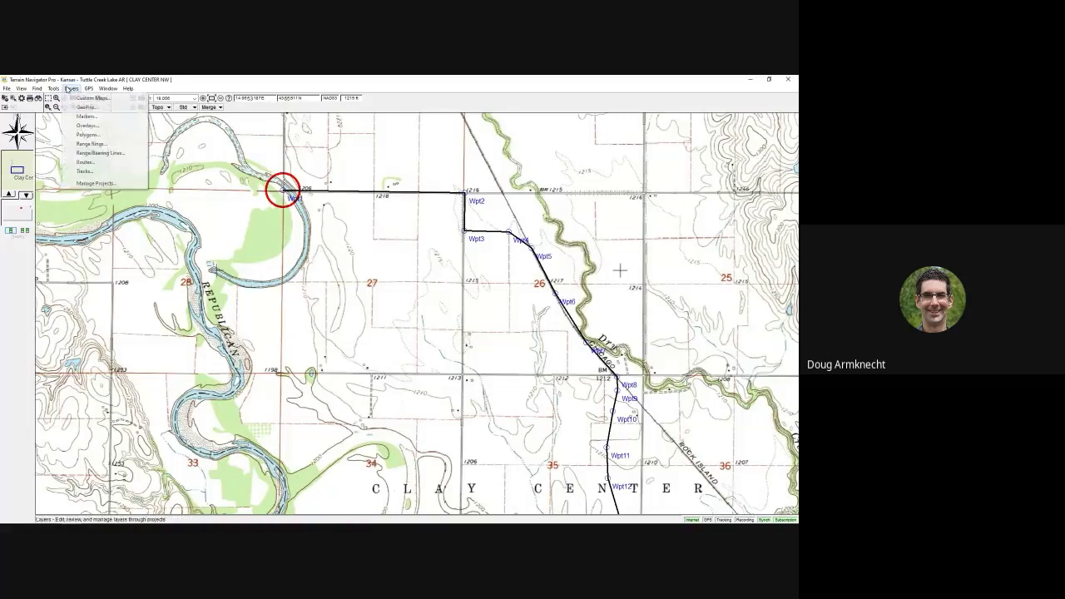
left_click(85, 162)
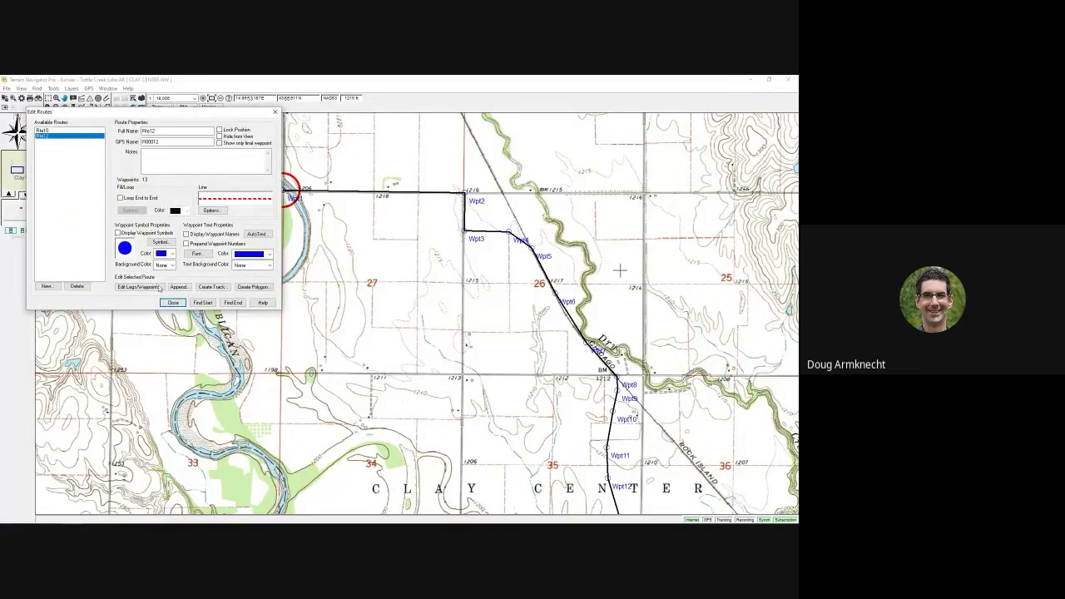
left_click(202, 303)
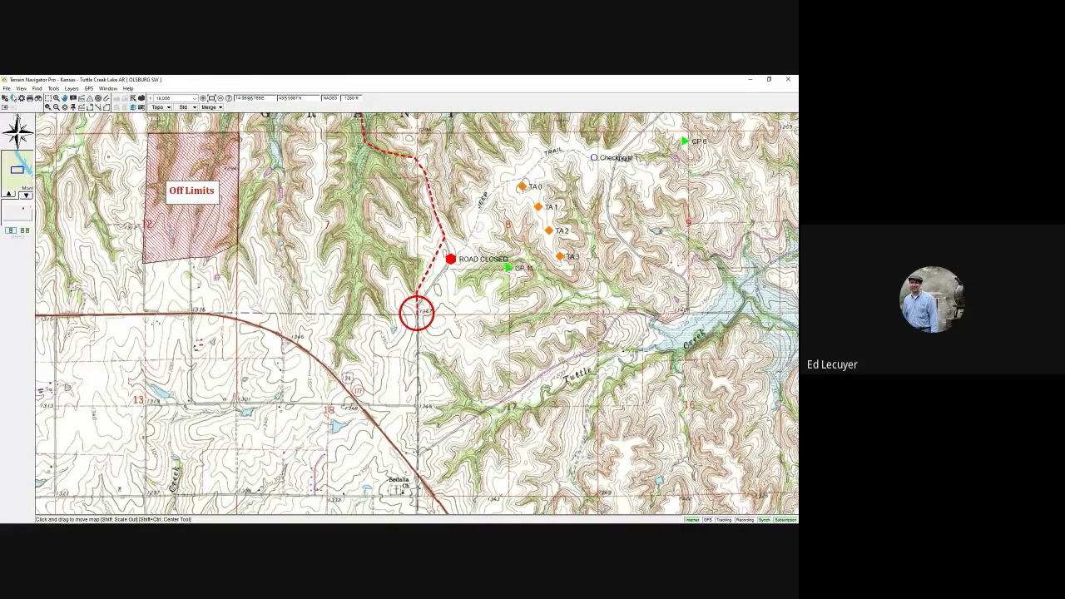
Export route Rte10 in GPS Exchange format to the Adventure Racing folder under the name Output.
left_click(7, 88)
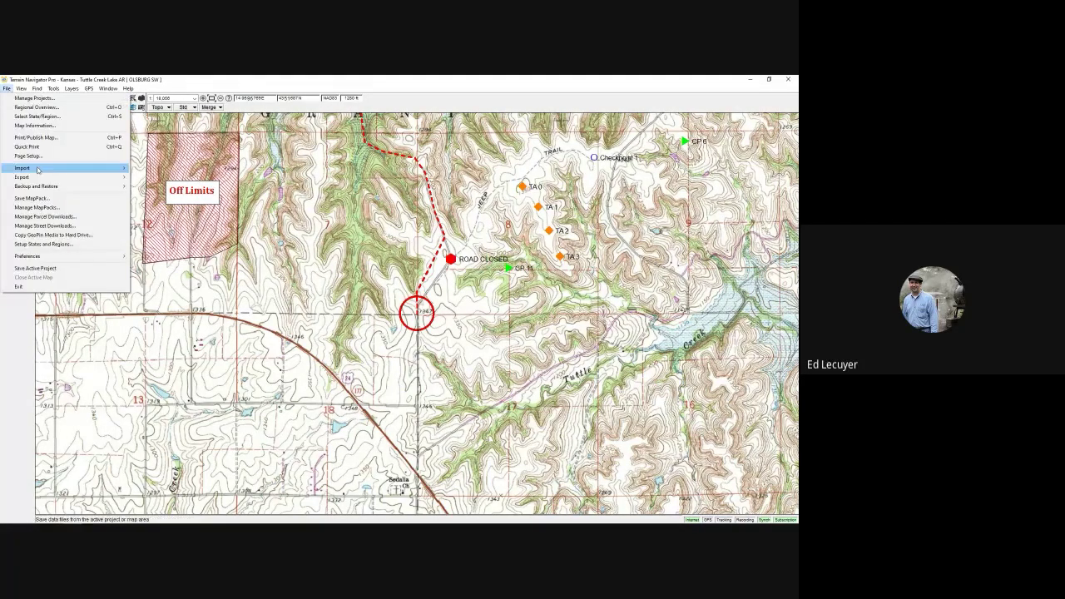
mouse_move(42, 178)
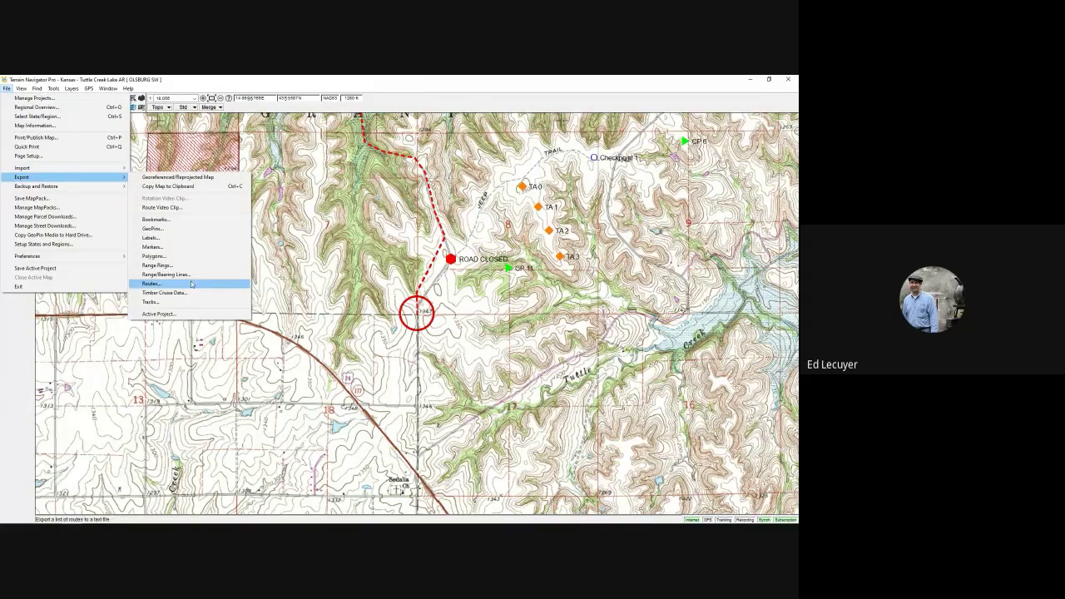
left_click(151, 284)
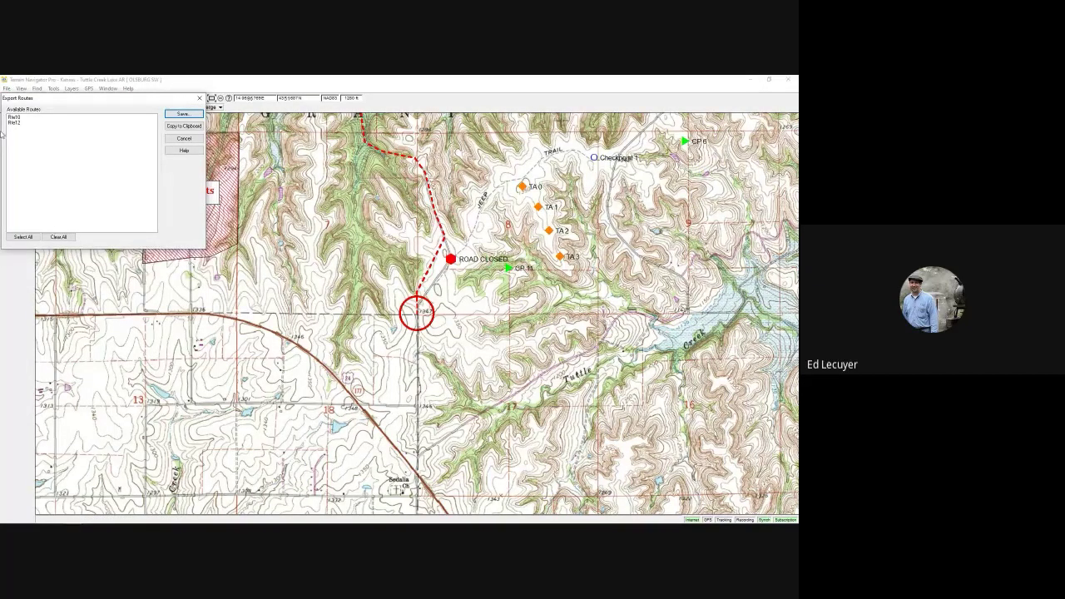
left_click(157, 117)
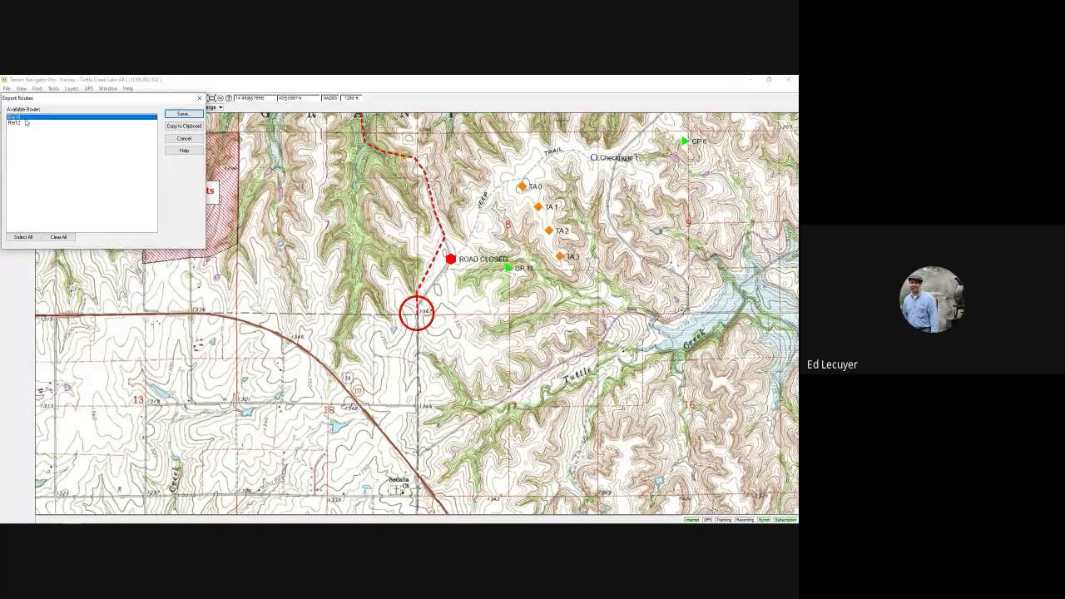
left_click(177, 113)
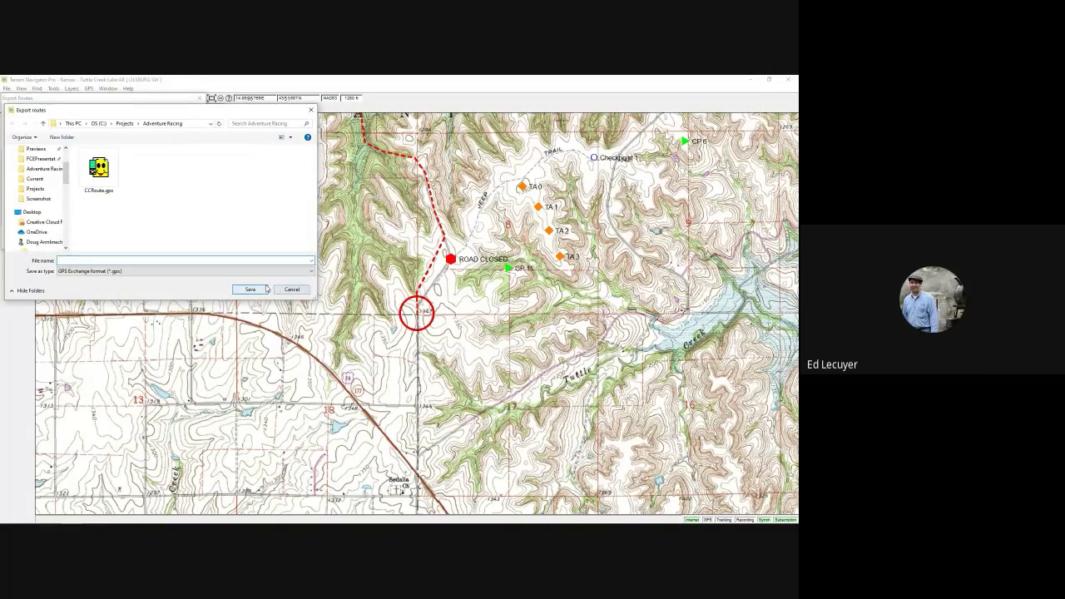
type("Olt")
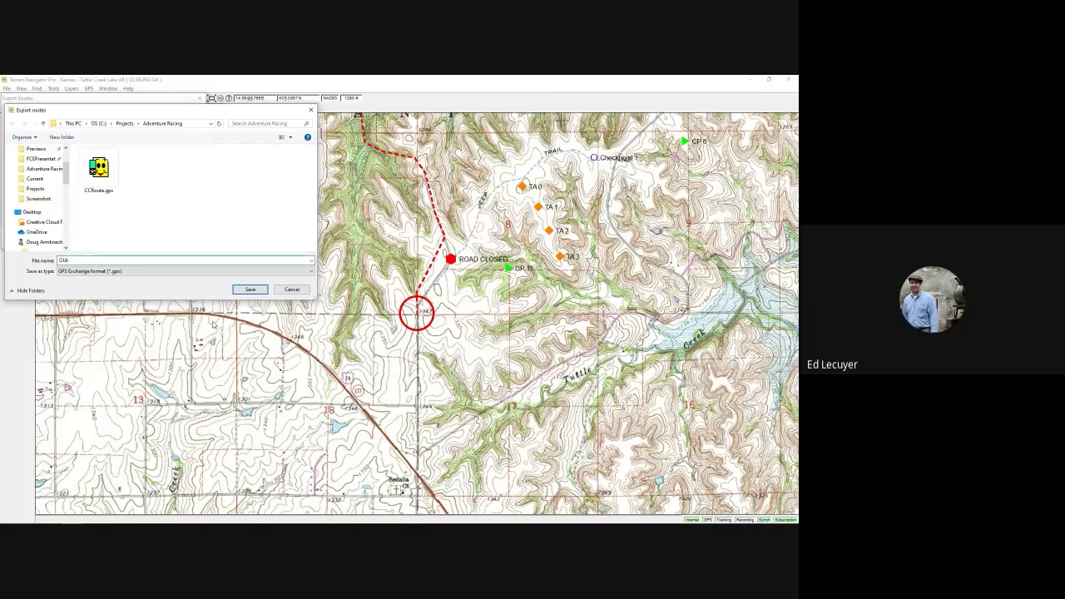
type("put.gps")
key("Return")
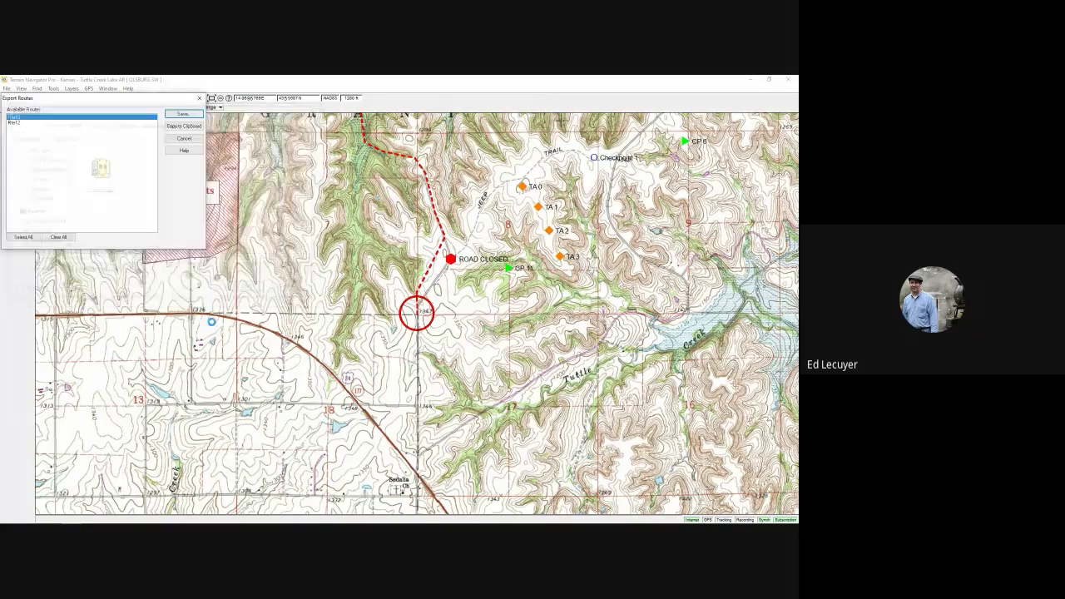
left_click(407, 330)
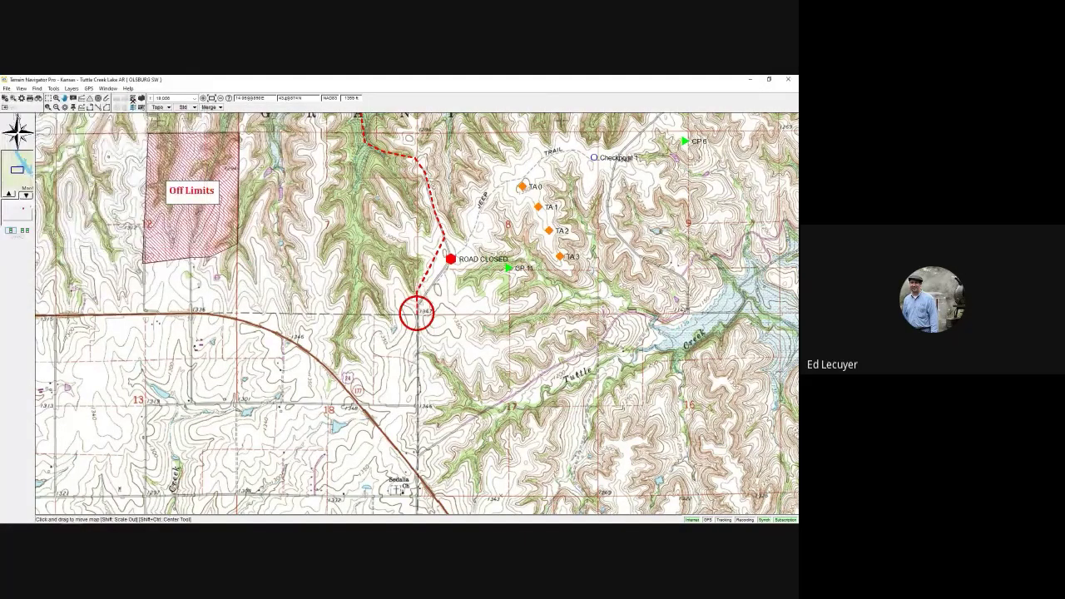
left_click(89, 88)
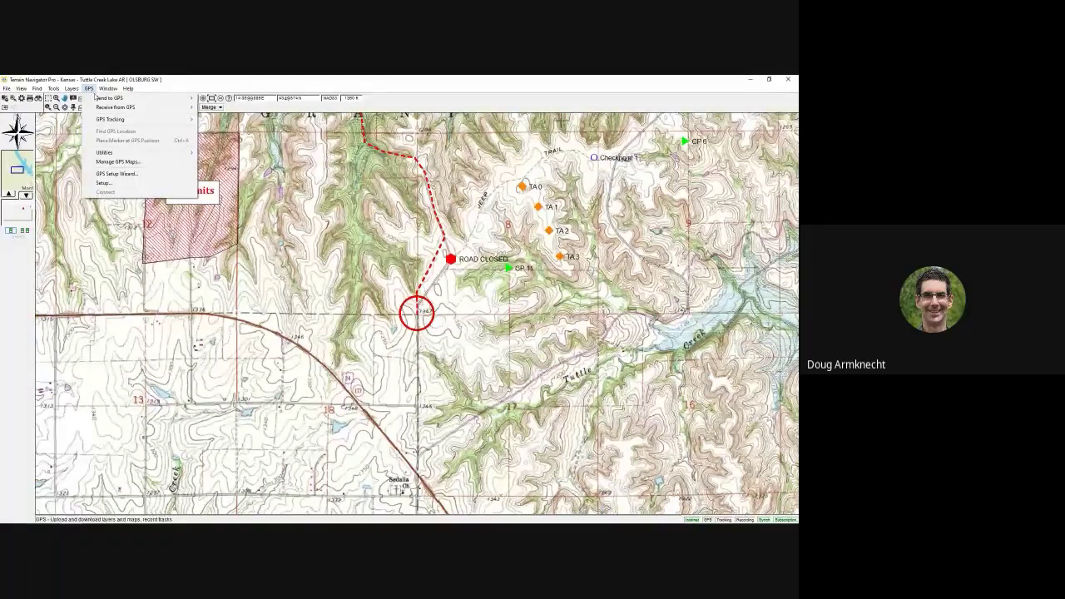
mouse_move(128, 88)
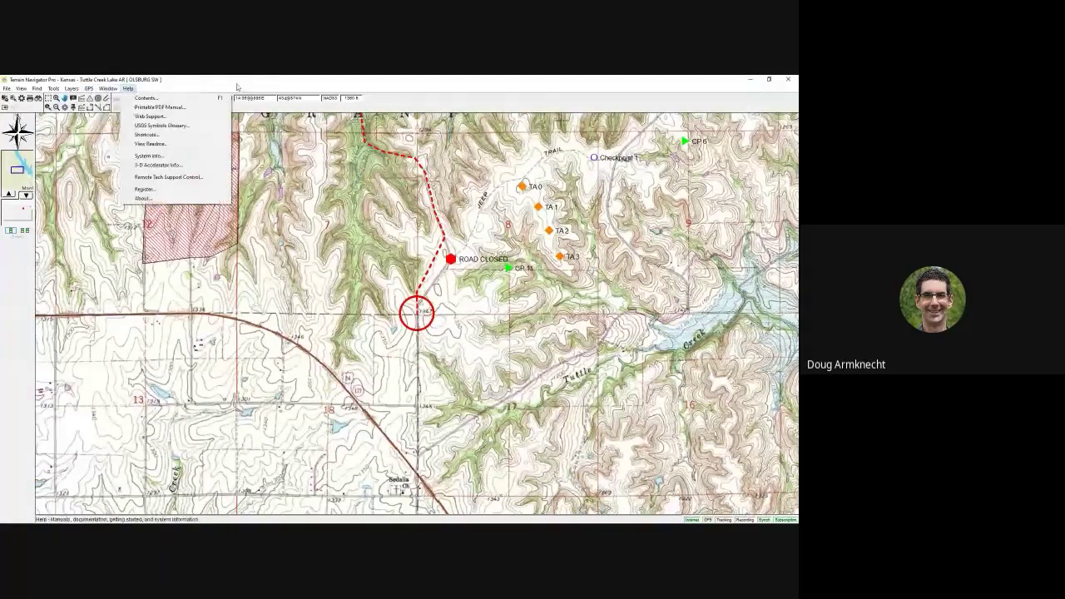
left_click(237, 86)
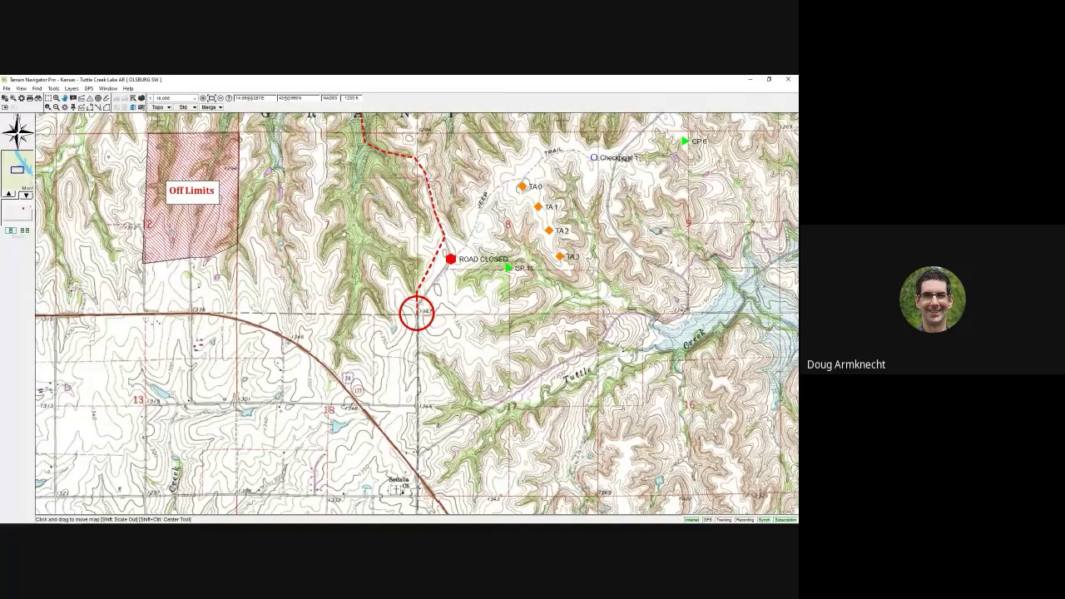
Set up the map for printing and publishing, and show the page layout as an export preview.
left_click(326, 319)
left_click_drag(326, 320, 307, 440)
left_click_drag(334, 298, 348, 292)
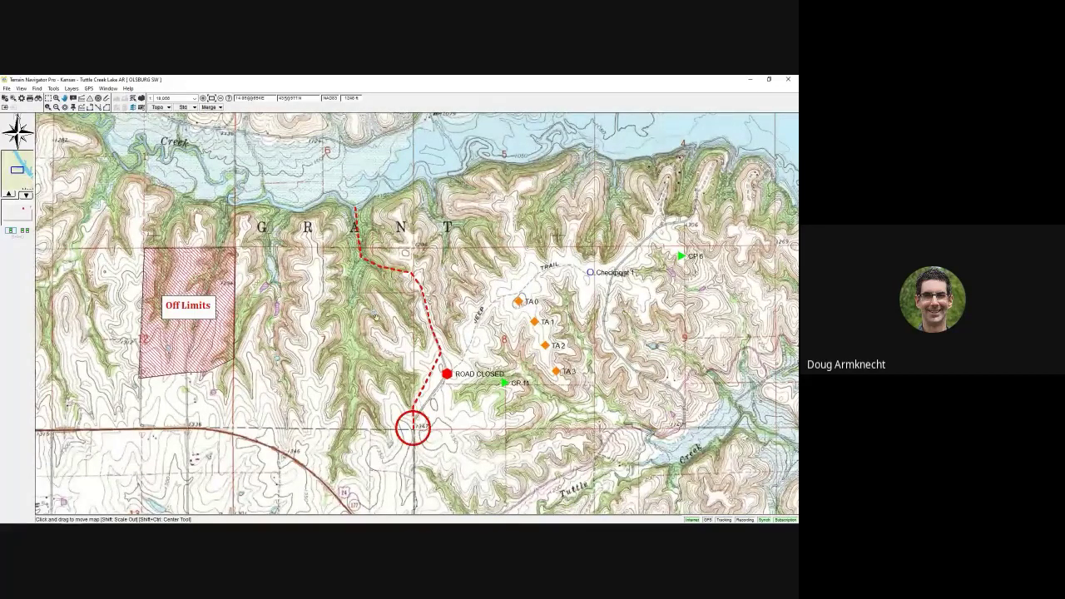
left_click_drag(729, 252, 711, 241)
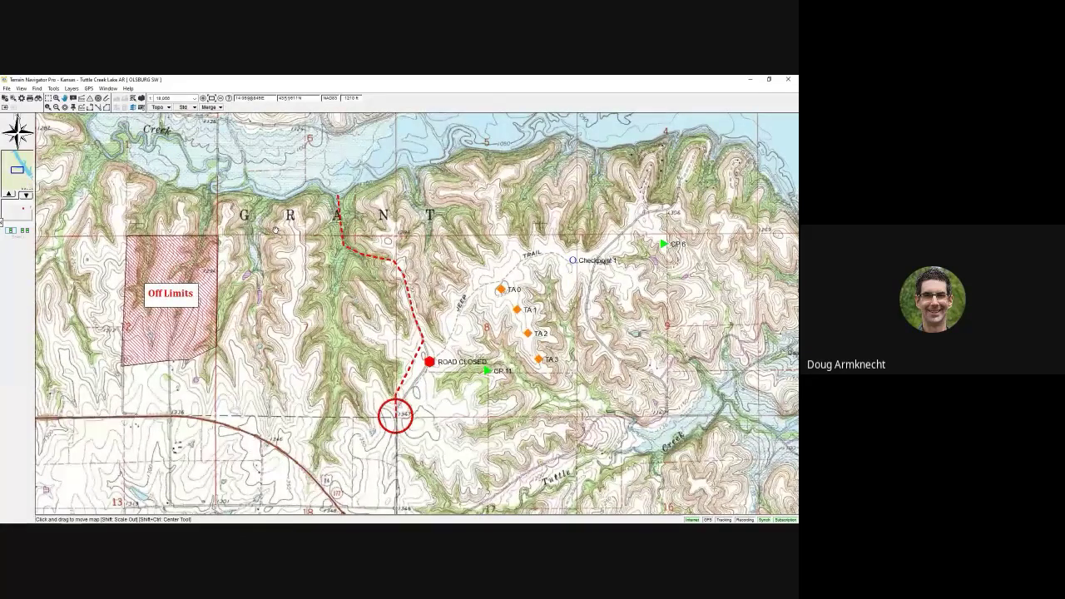
left_click(5, 89)
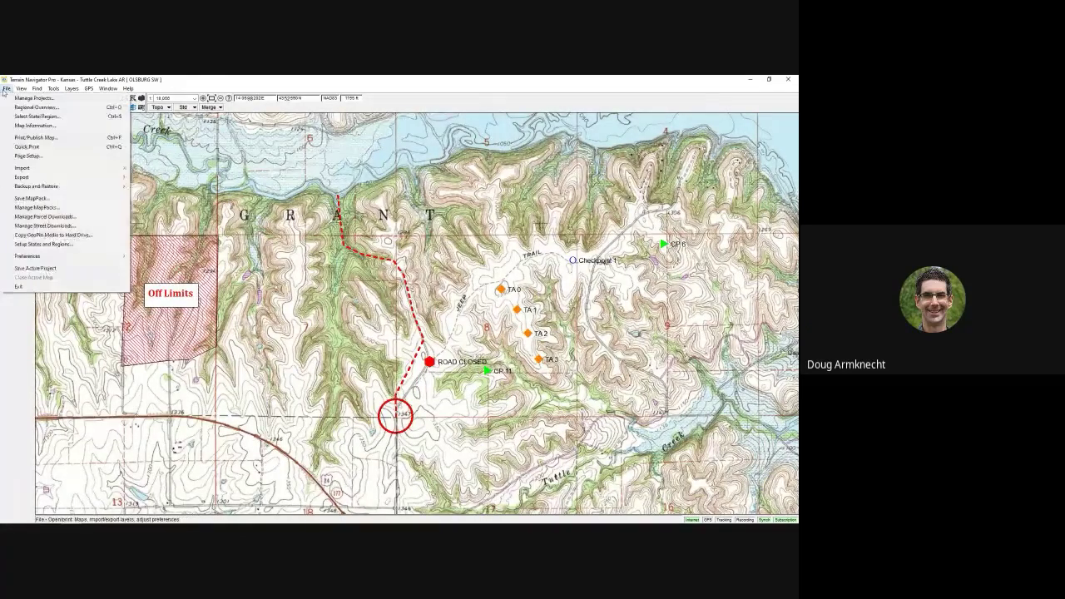
left_click(45, 139)
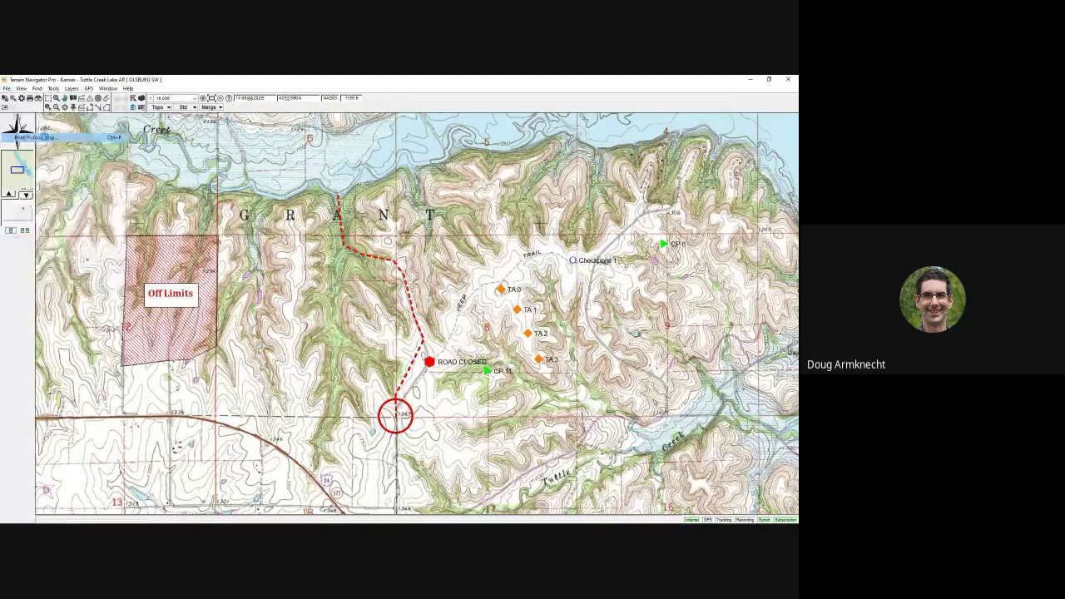
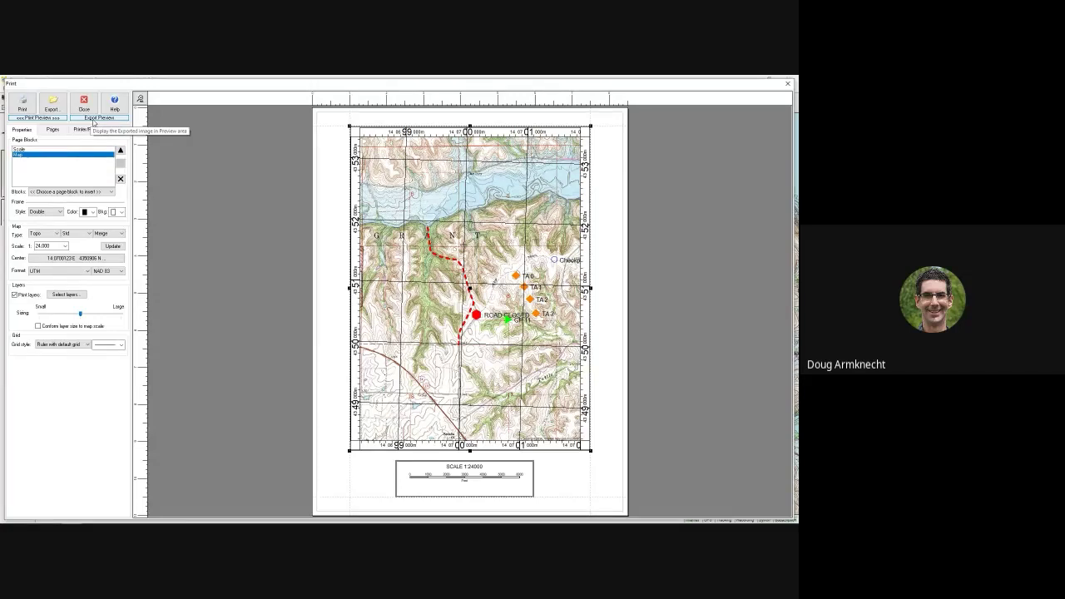
left_click(94, 120)
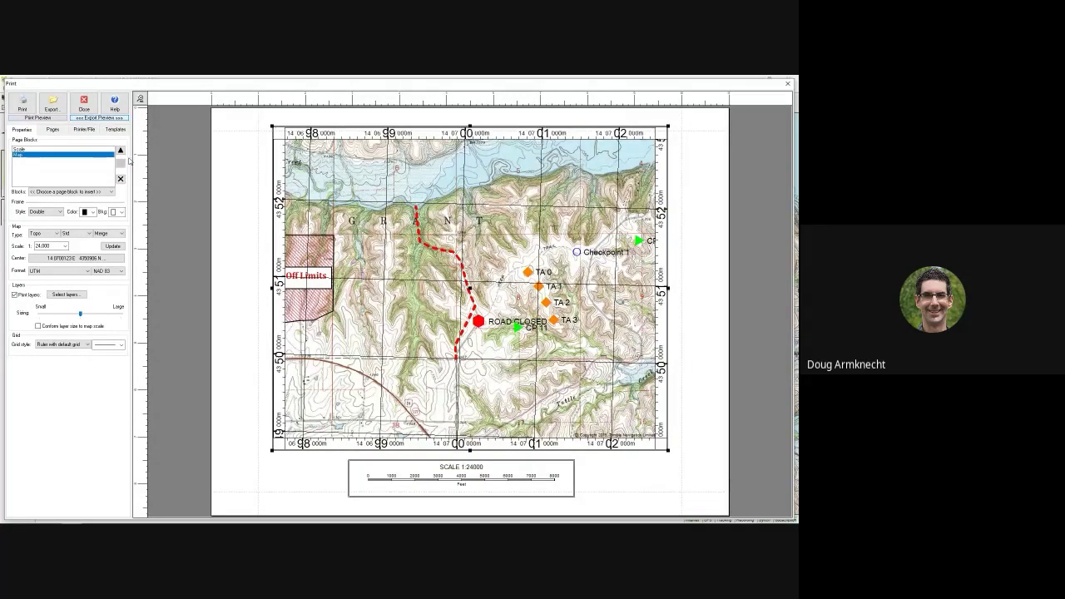
Choose PDF file as the format of the exported image.
left_click(87, 132)
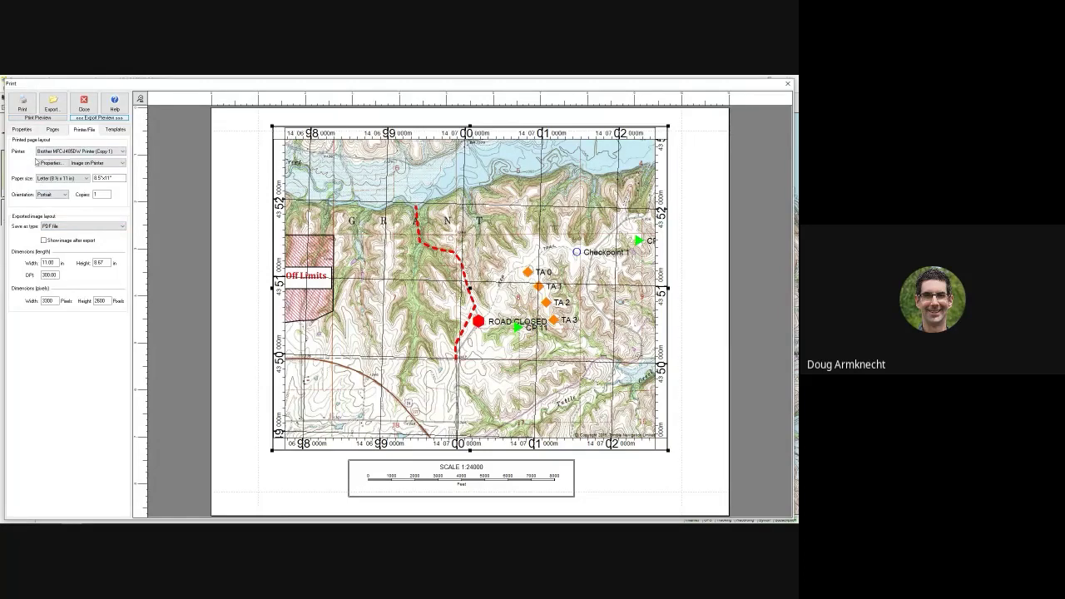
left_click(63, 227)
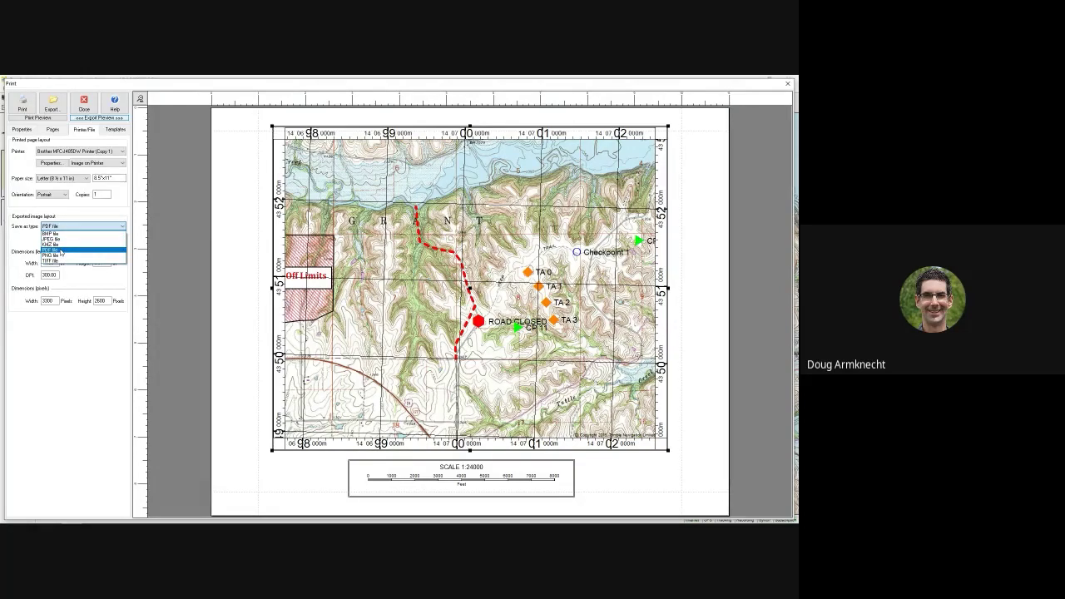
left_click(60, 250)
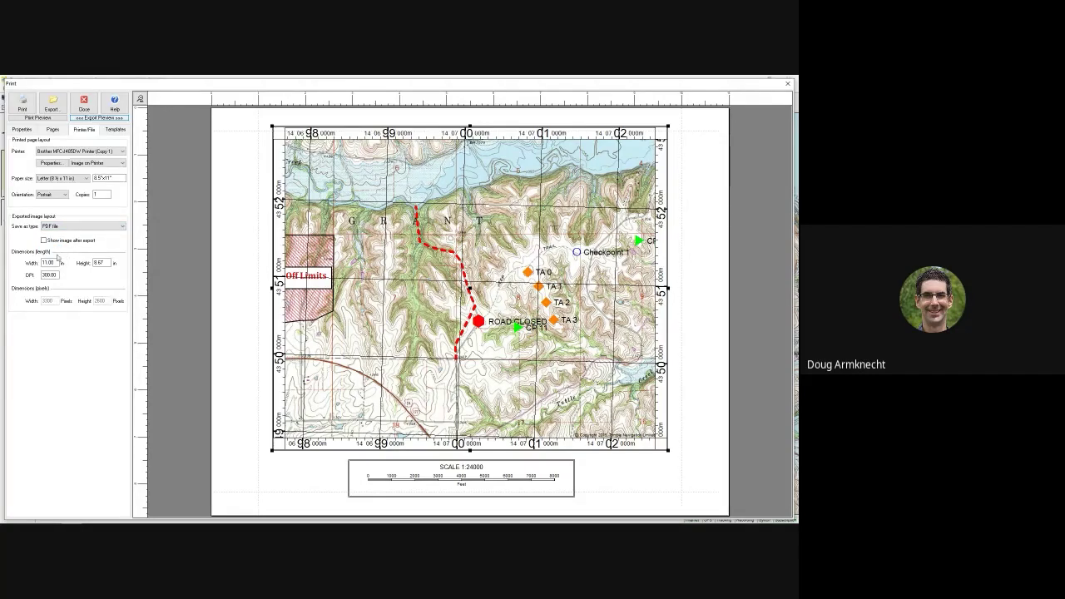
Set the exported image to 36 in wide and 24 in high at 200 DPI.
left_click(58, 264)
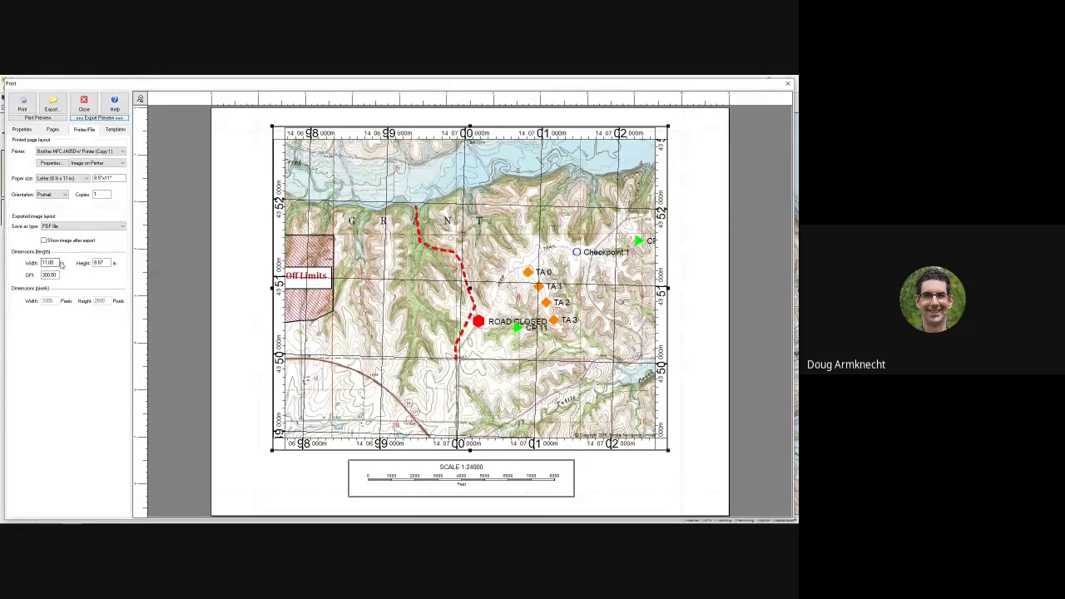
left_click(52, 275)
left_click(53, 262)
double_click(51, 263)
left_click_drag(55, 262, 18, 263)
type("36")
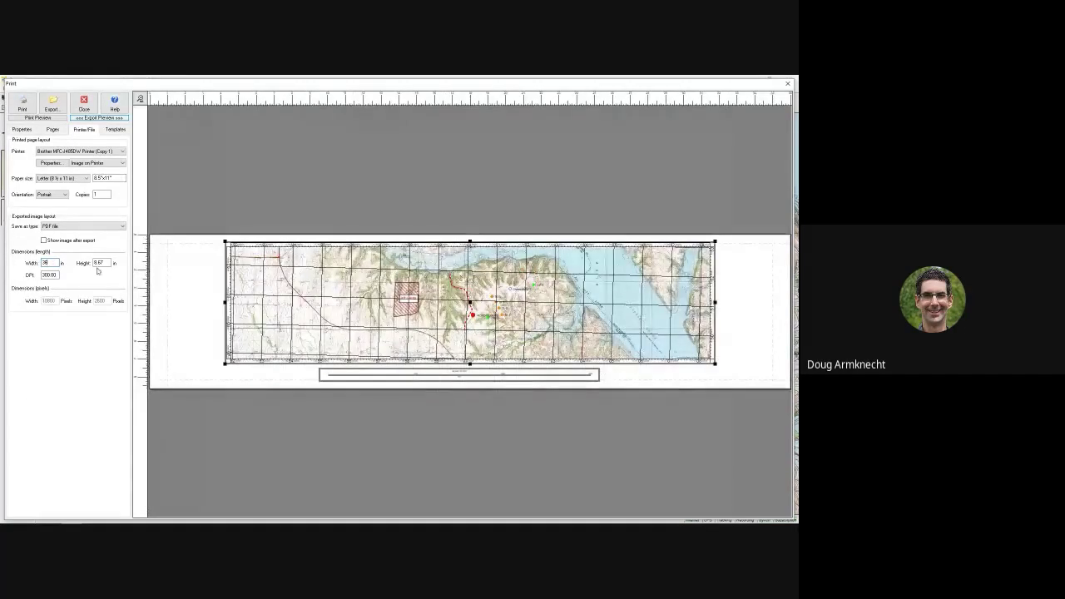
double_click(100, 262)
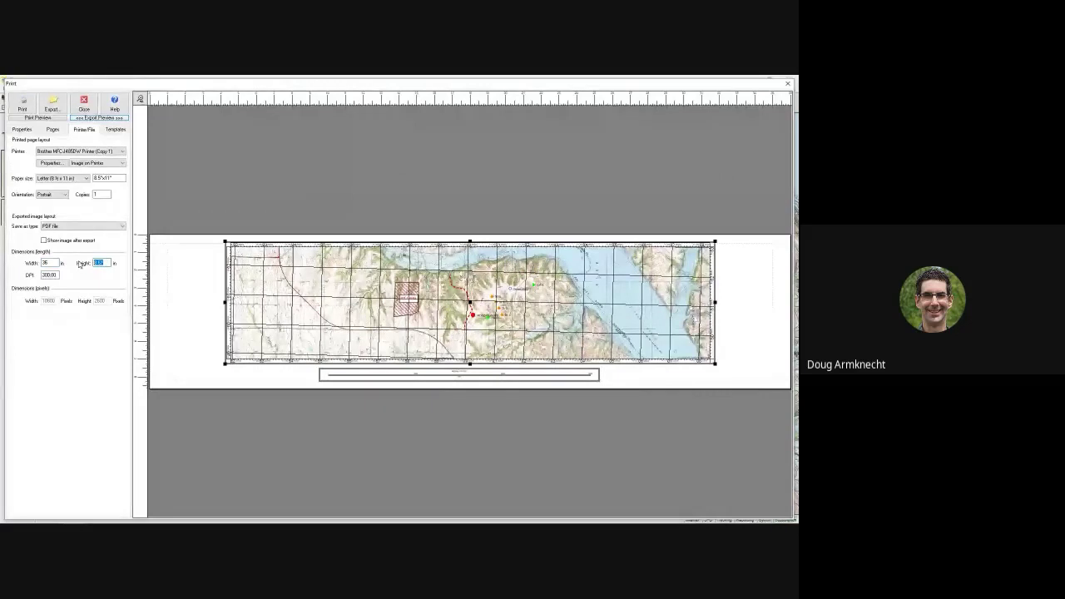
type("3")
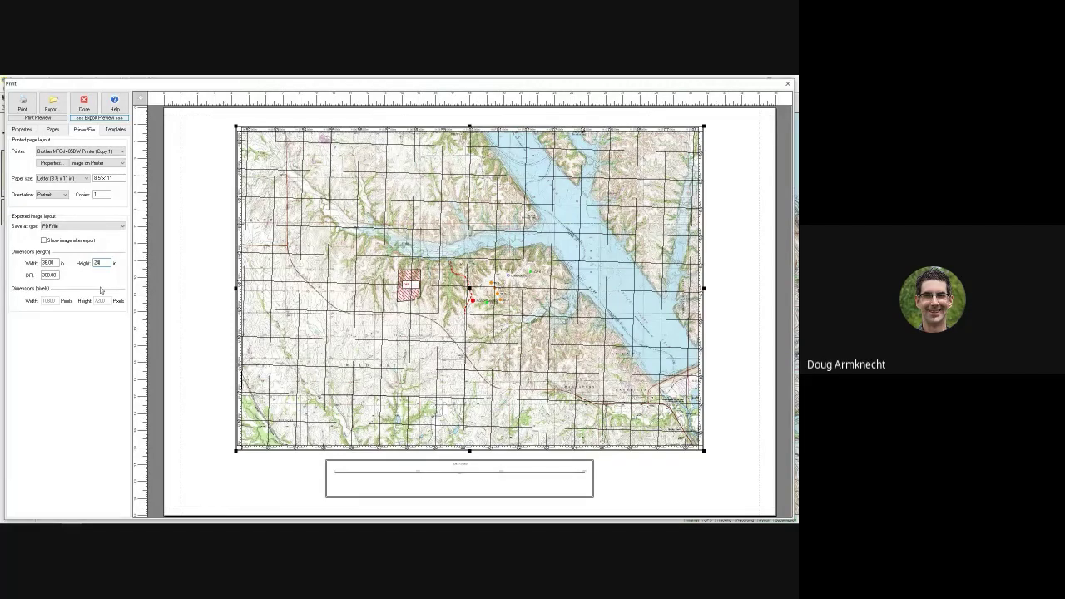
double_click(58, 276)
type("200")
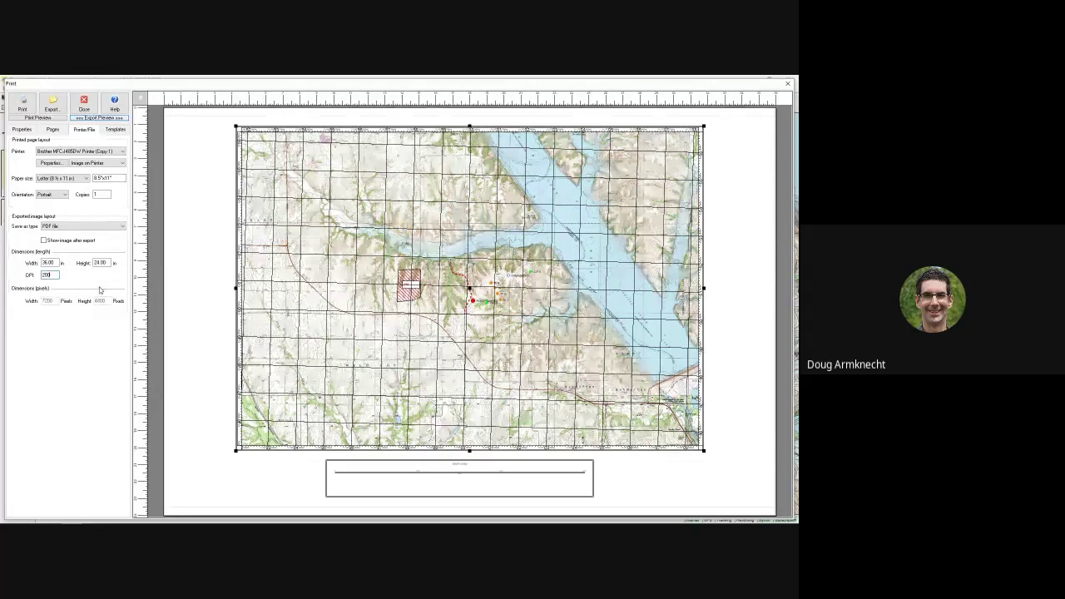
Shift the map content down within its page block to cover more area to the north, keeping the 1:24,000 scale.
left_click(23, 130)
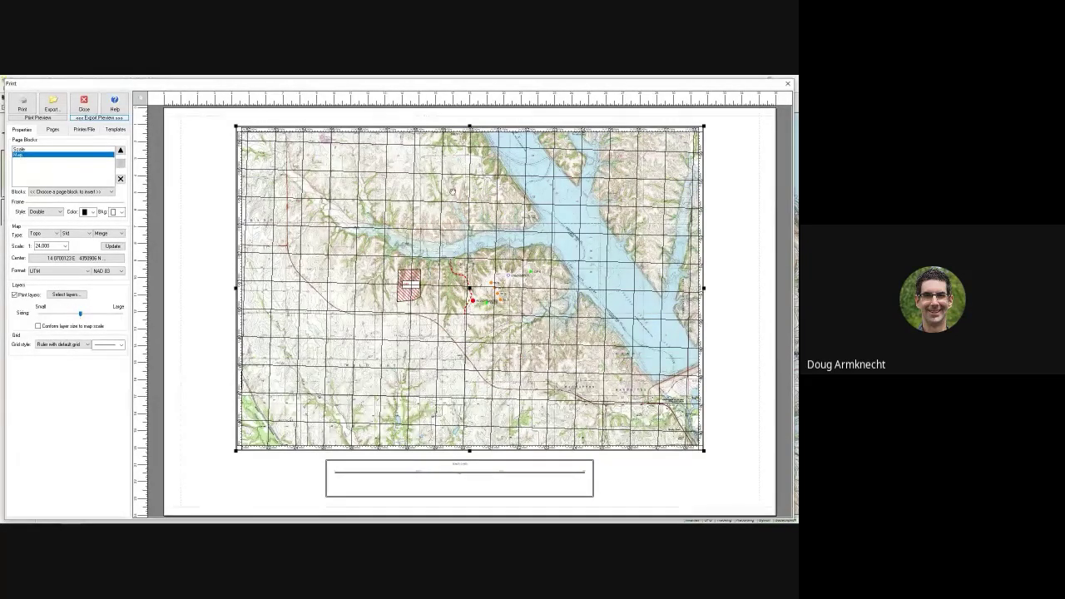
left_click_drag(464, 253, 458, 294)
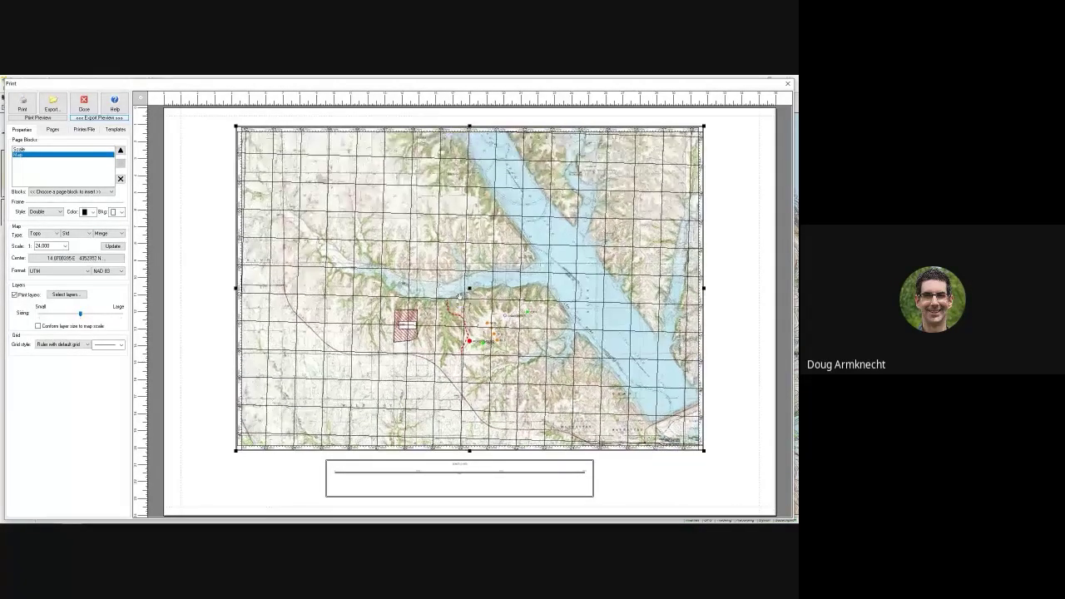
left_click(65, 247)
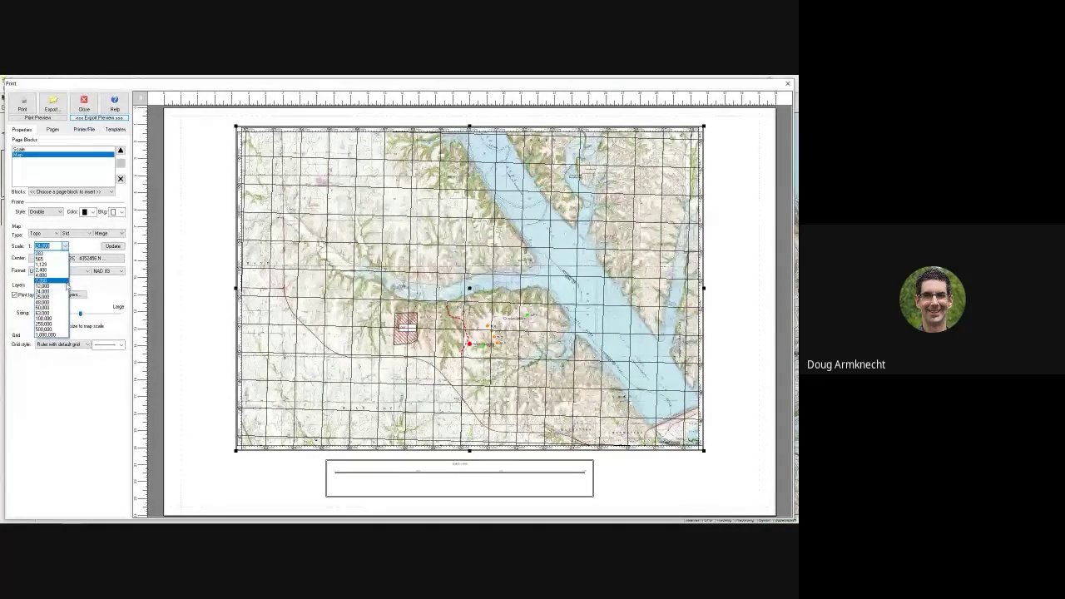
left_click(81, 250)
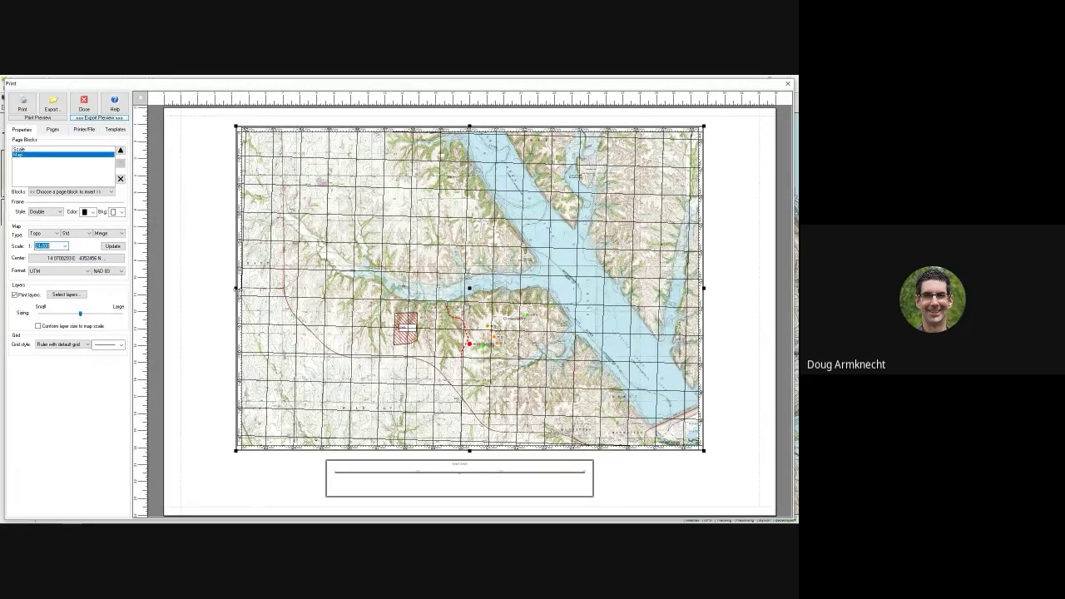
Enlarge the map block towards the side and upper page margins, and give it a Single frame style.
left_click_drag(235, 289, 186, 291)
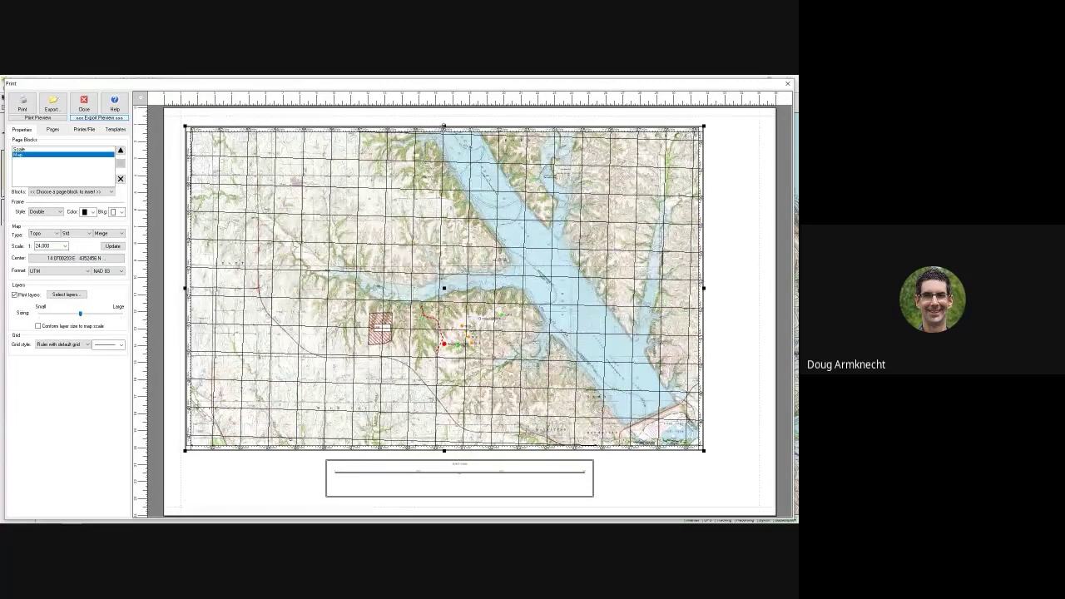
left_click_drag(443, 127, 443, 120)
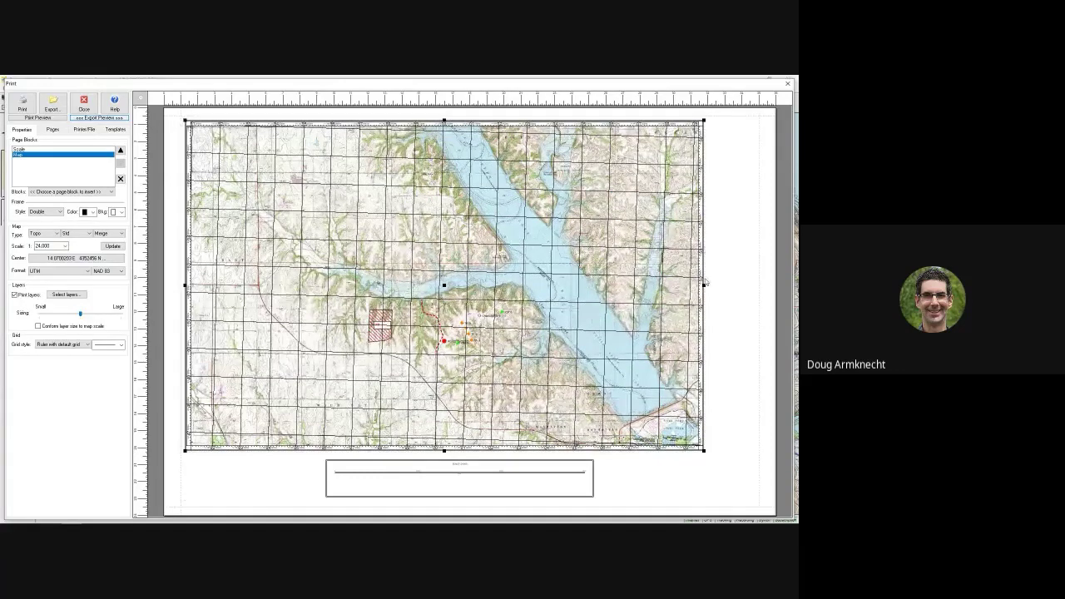
left_click_drag(705, 285, 758, 284)
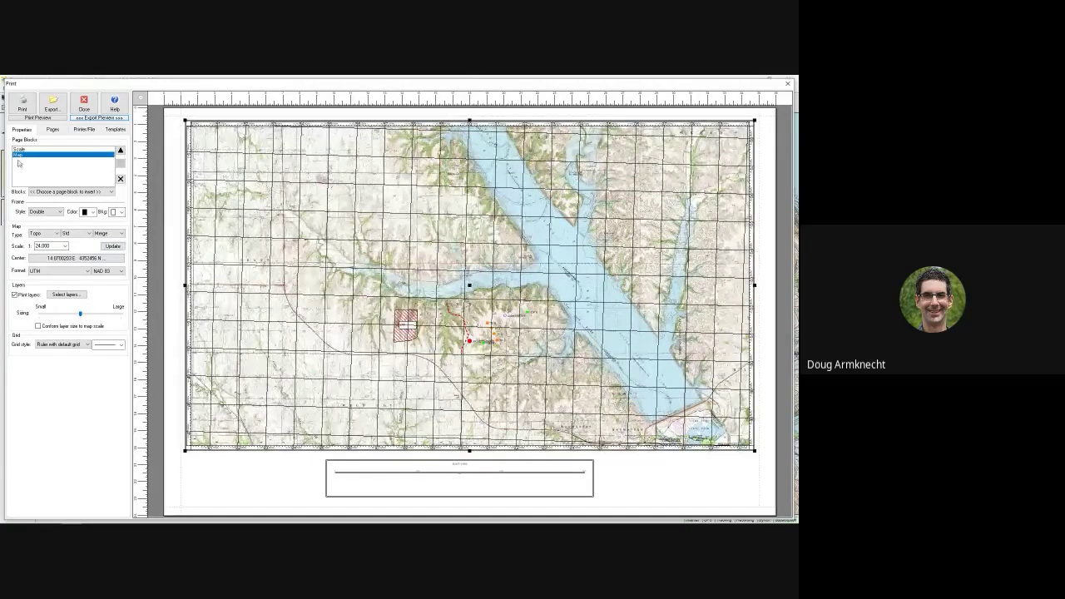
left_click(49, 212)
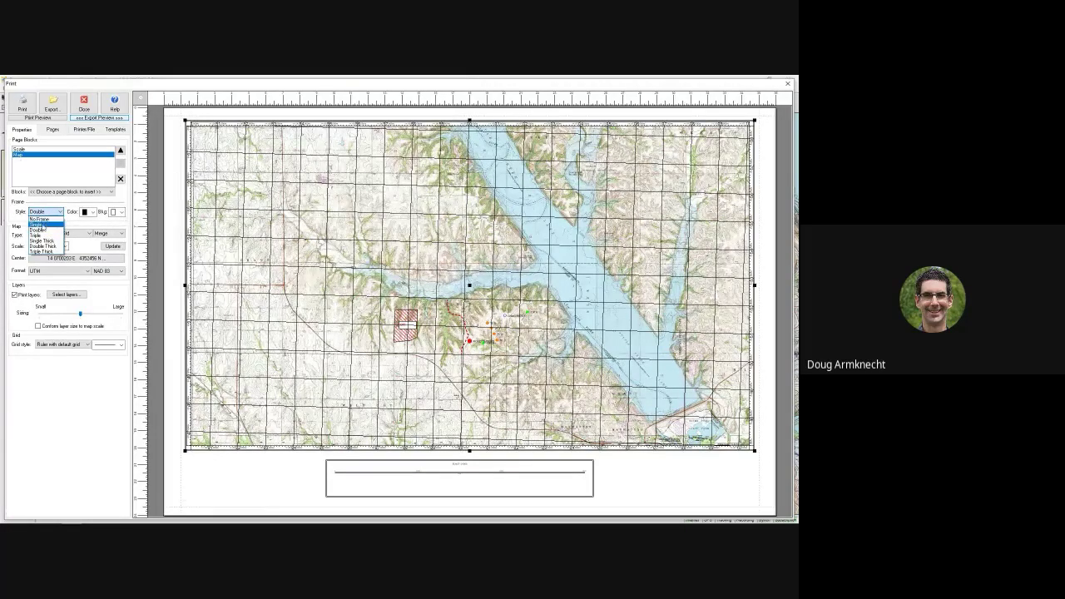
left_click(38, 225)
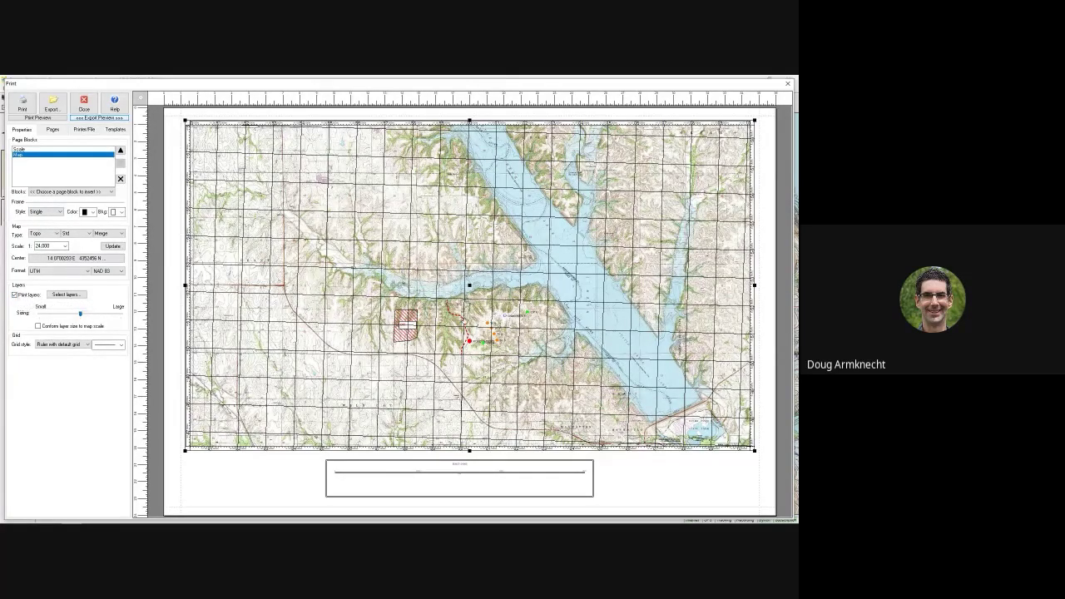
Try hiding the printed layers and enlarging their sizing, and restore both settings.
left_click(14, 296)
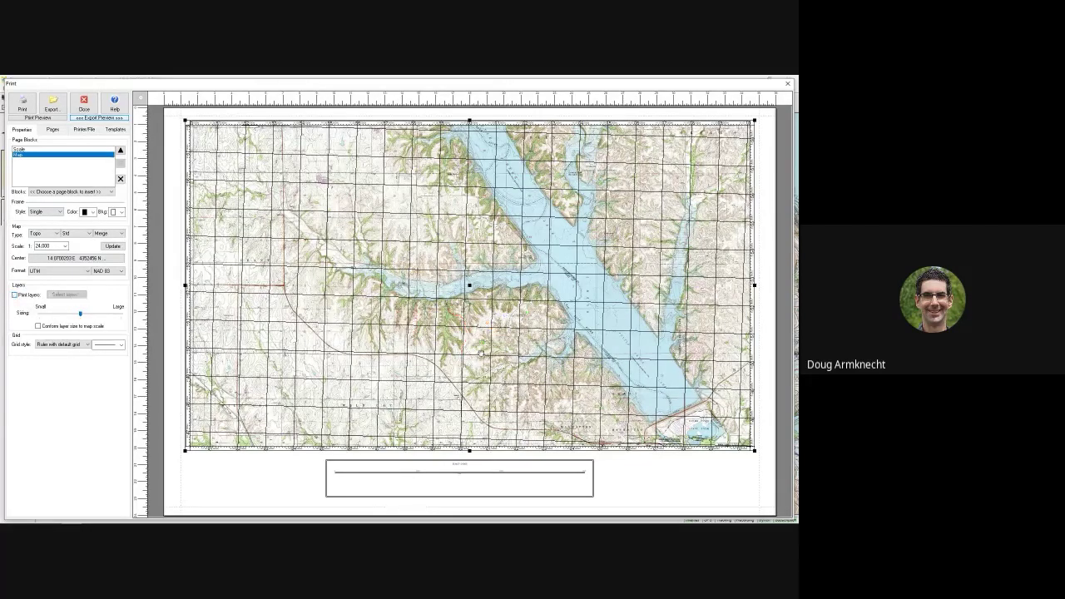
left_click(14, 295)
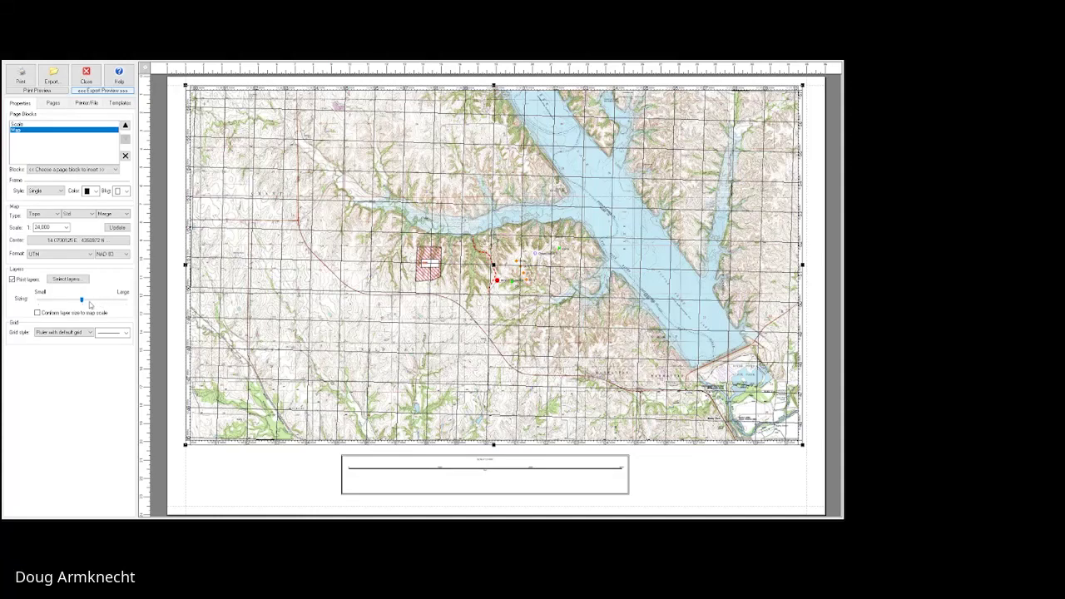
left_click_drag(82, 302, 98, 300)
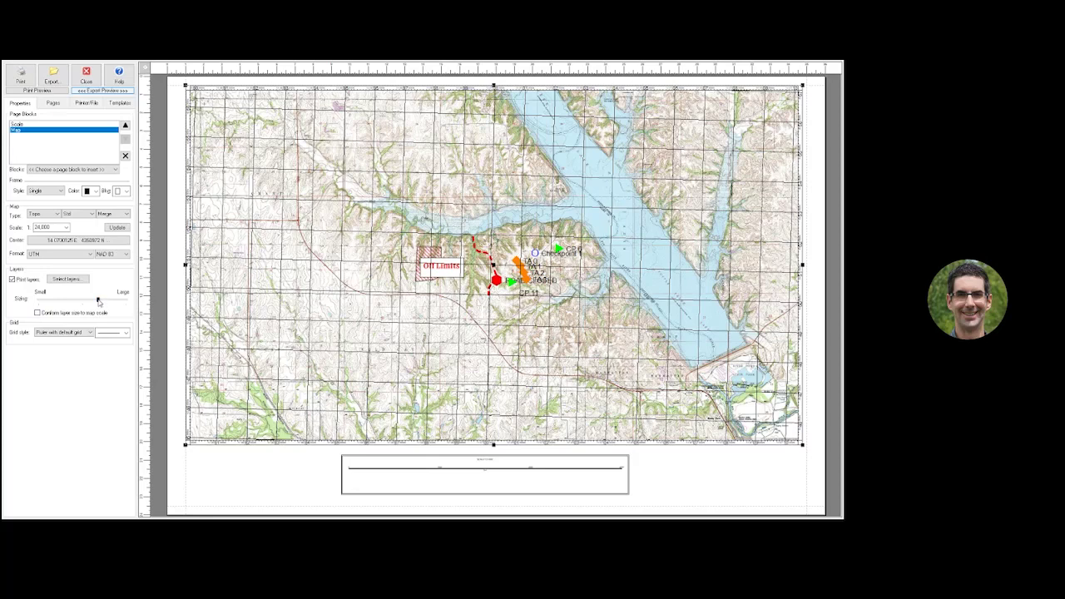
left_click_drag(99, 302, 84, 301)
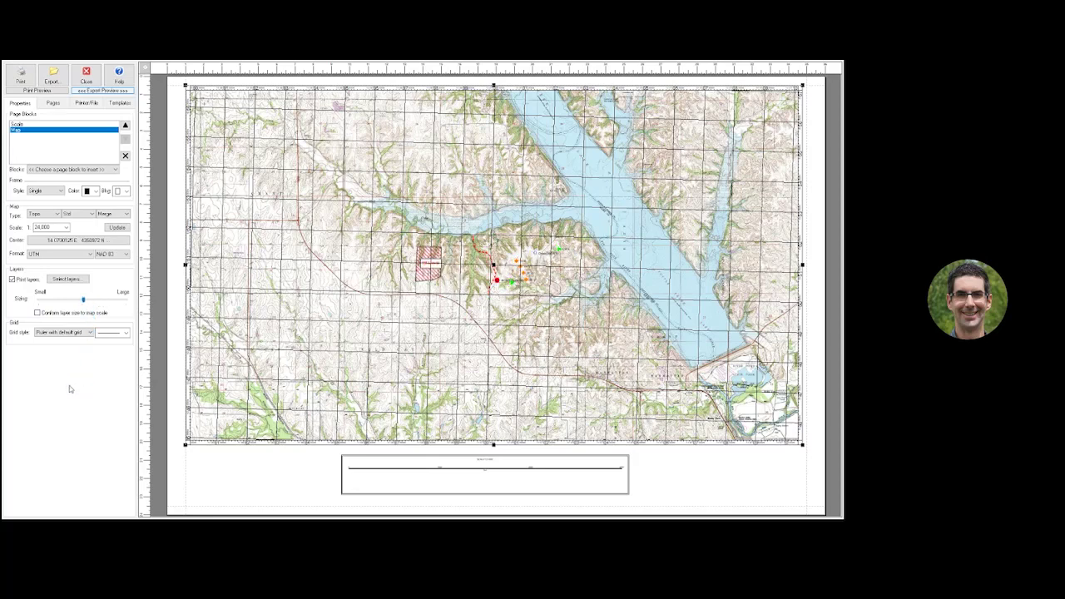
left_click(83, 301)
Add a middle scale bar in miles and a bottom scale bar in kilometers to the Scale block.
left_click(18, 123)
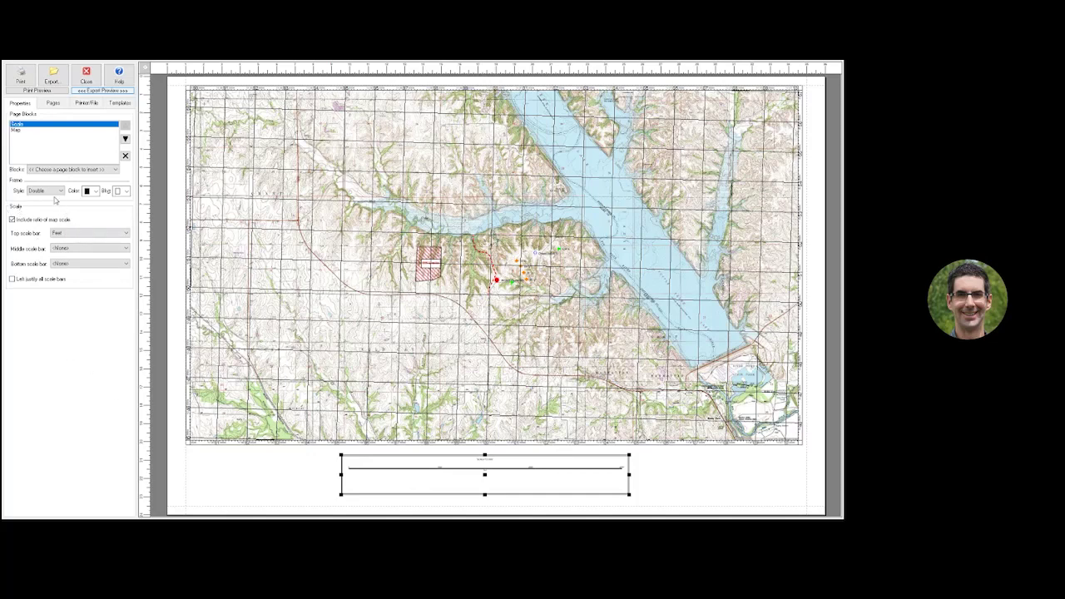
left_click(67, 249)
left_click(65, 288)
left_click(59, 265)
left_click(60, 265)
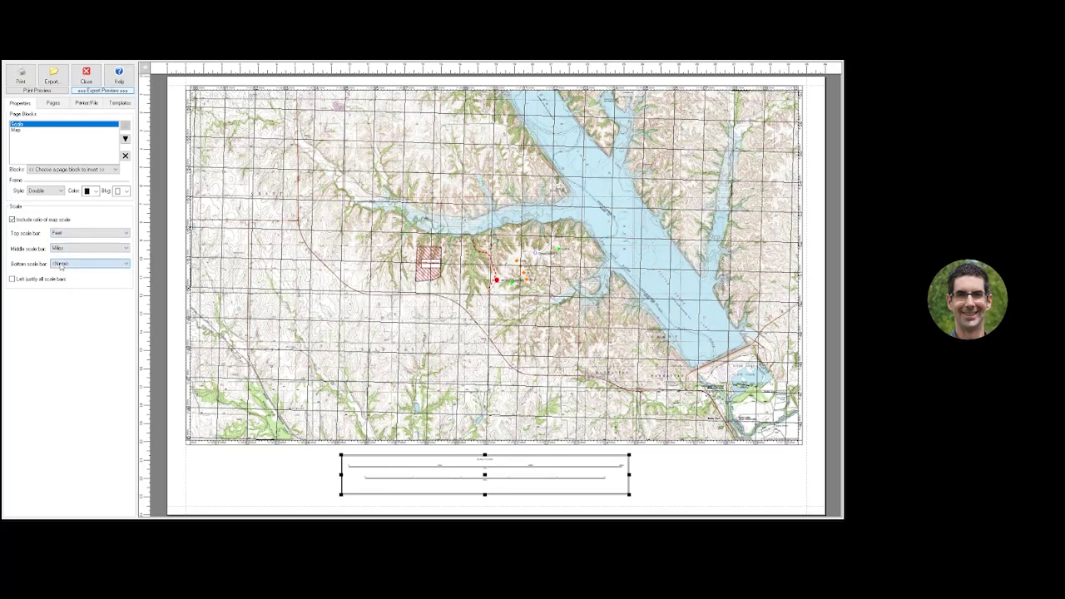
left_click(65, 289)
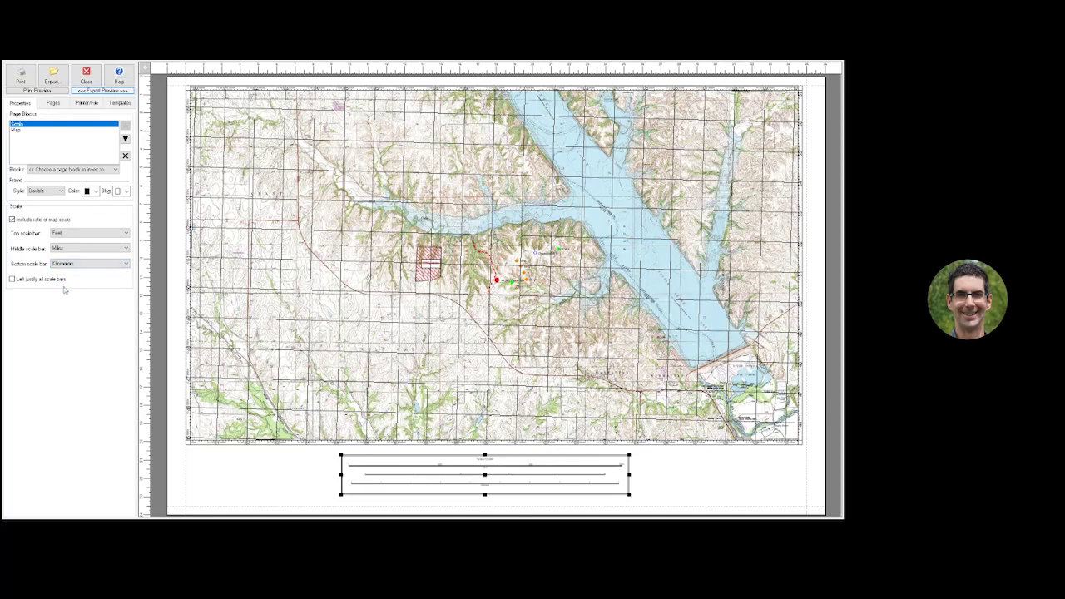
Remove the Scale block's frame, and make the block smaller and centered below the map.
left_click(34, 192)
left_click(37, 199)
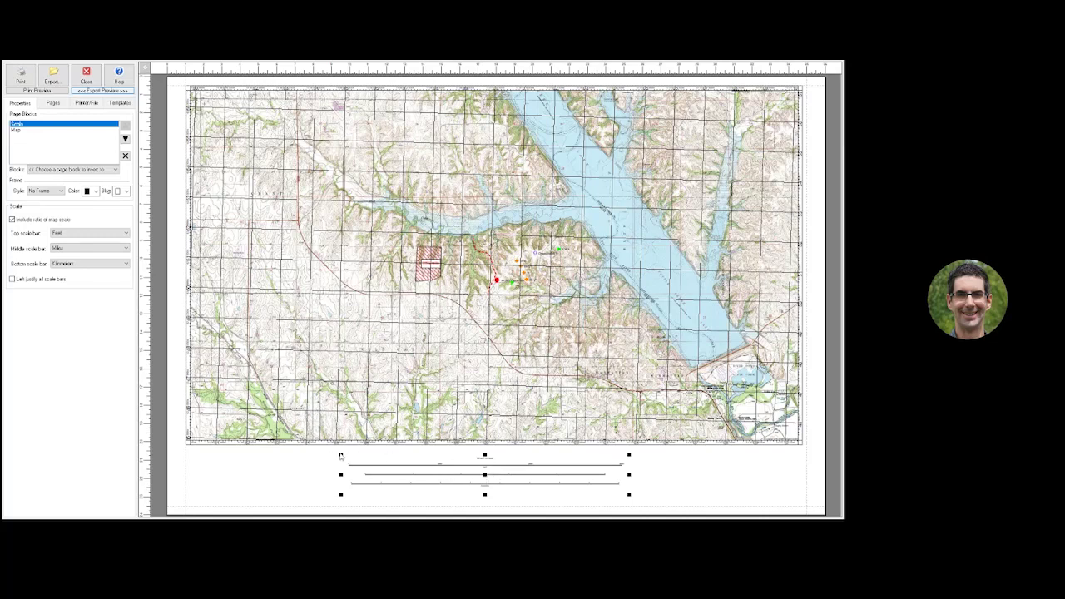
left_click_drag(341, 453, 499, 479)
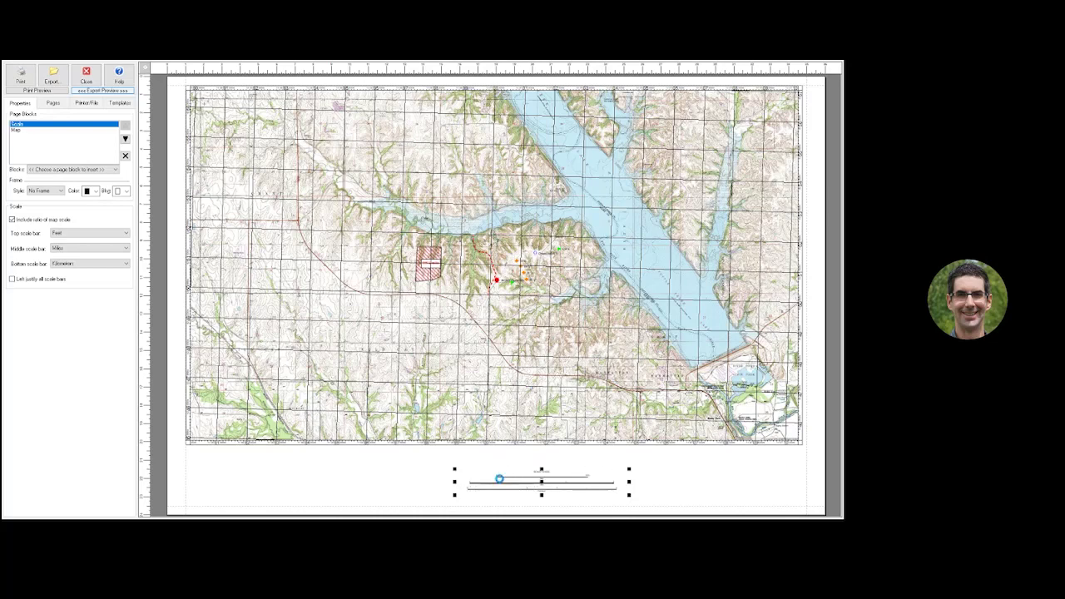
left_click(381, 475)
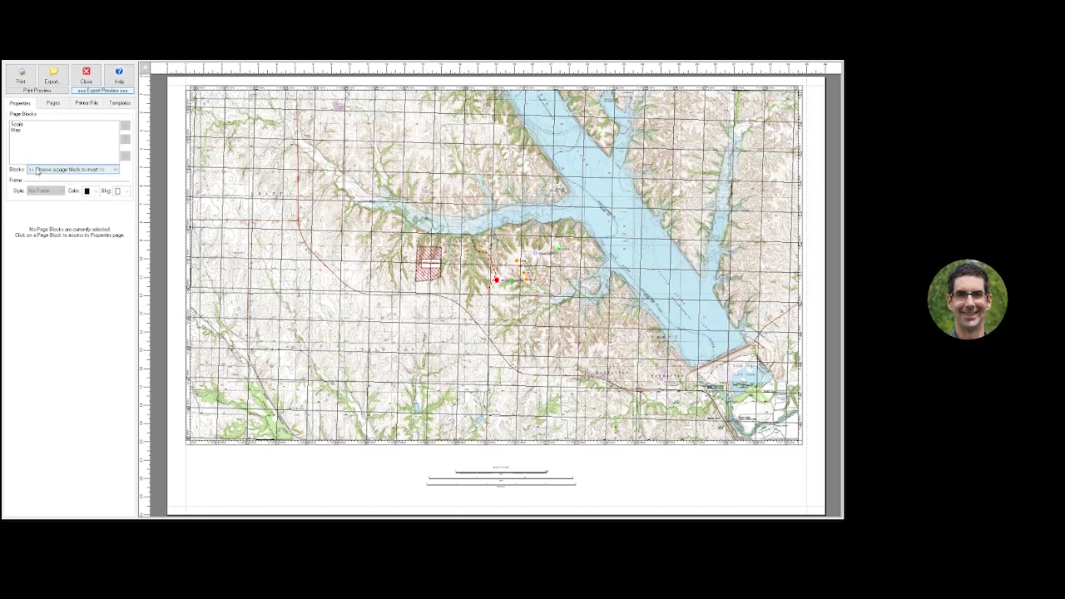
Insert a text block on the page reading "Tuttle Creek Adventure Race".
left_click(114, 171)
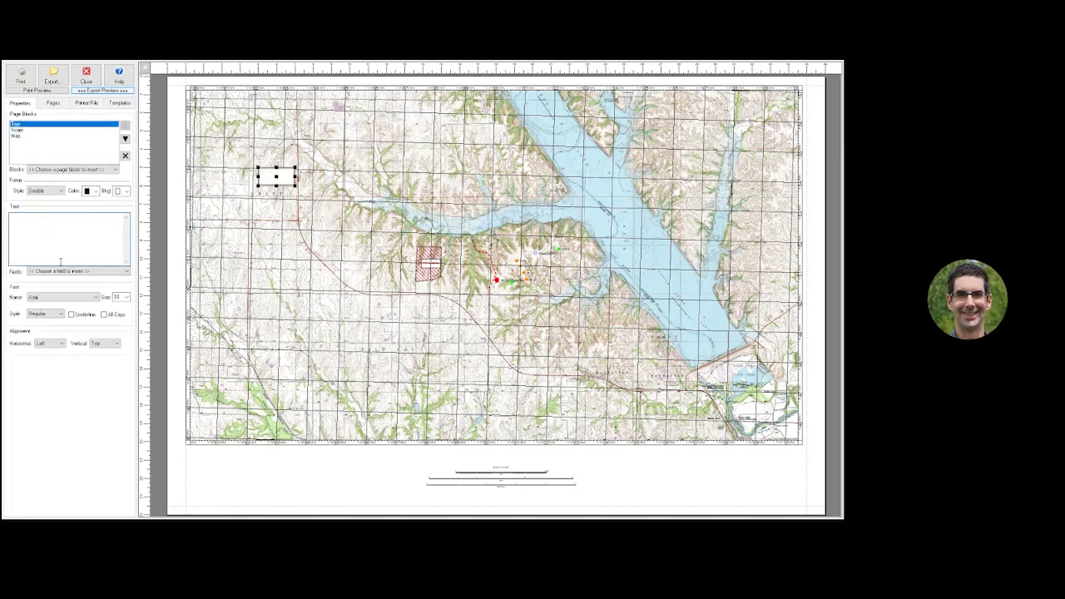
left_click(61, 261)
type("Tuttle Creek Adventure Race")
left_click(59, 341)
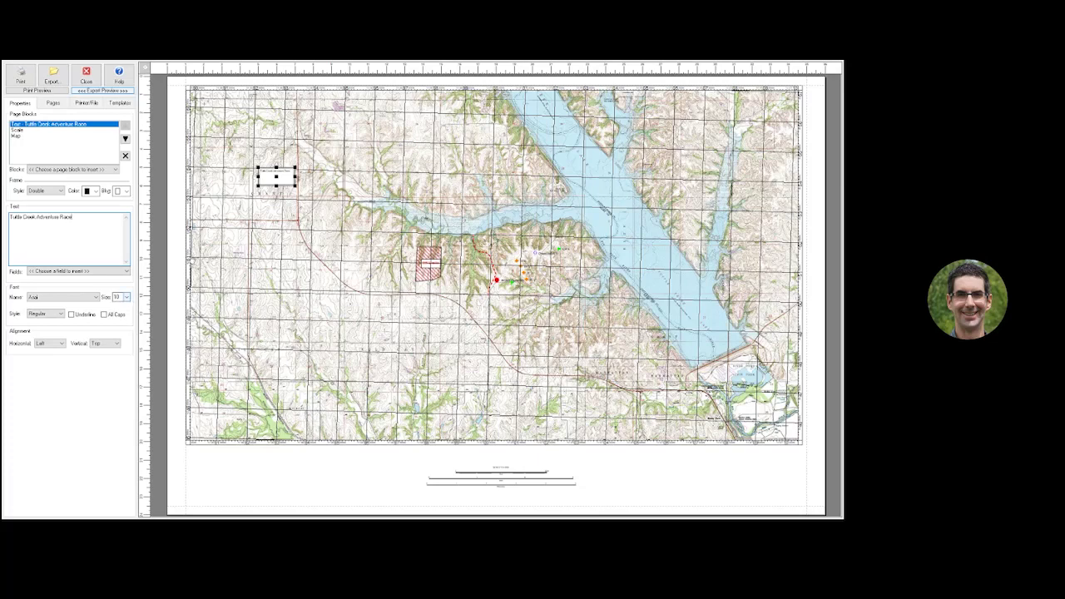
Set the title text to size 36, remove its frame, and widen and place its block below the map's lower-left corner.
left_click(127, 297)
left_click(96, 301)
left_click_drag(275, 177, 271, 464)
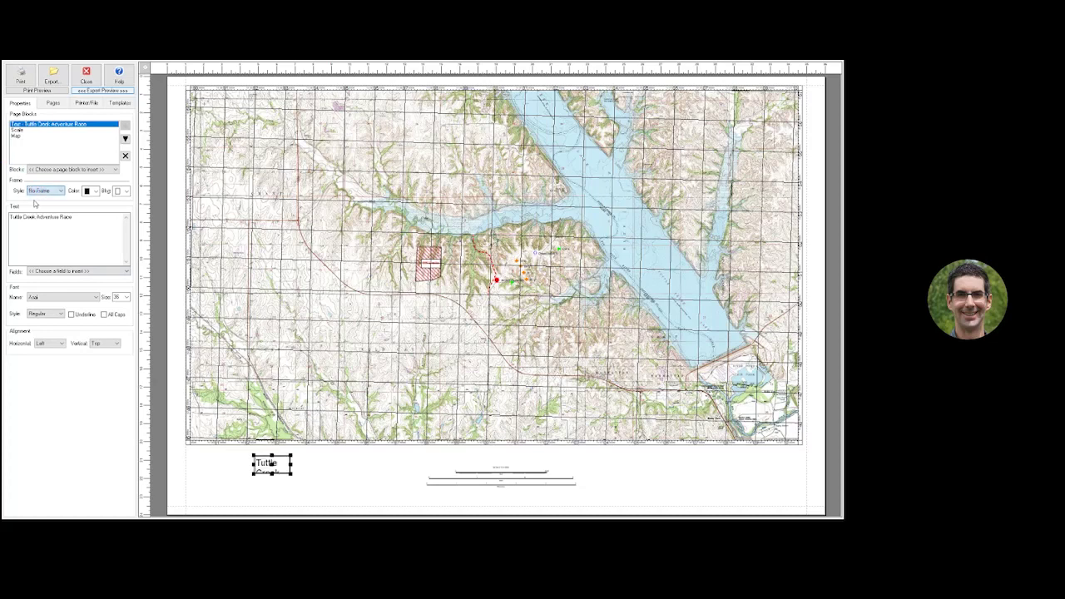
scroll(42, 191, "up", 2)
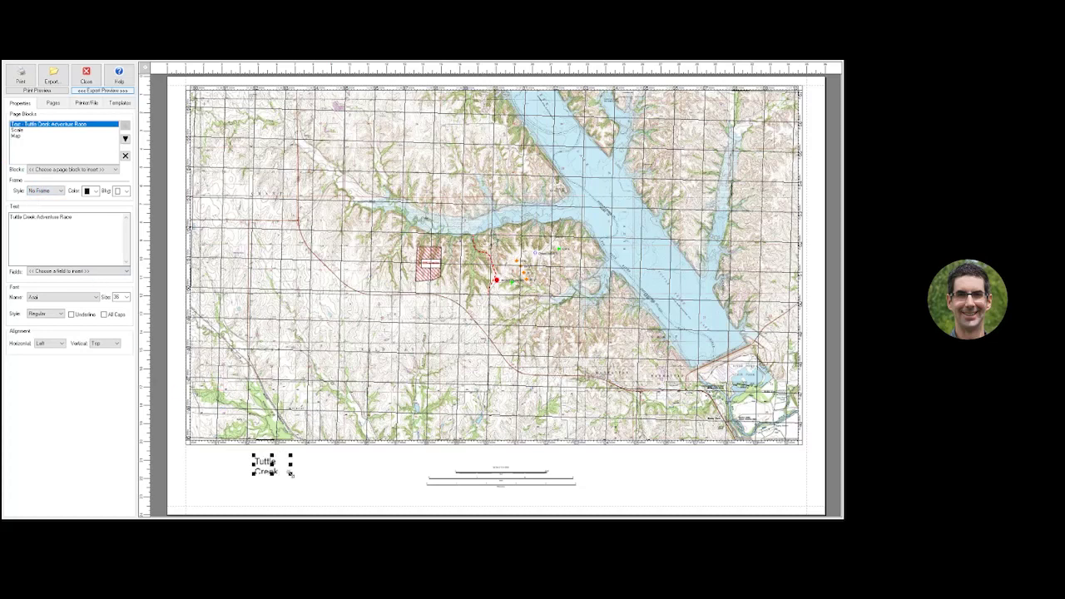
left_click_drag(291, 475, 400, 490)
left_click_drag(326, 472, 262, 474)
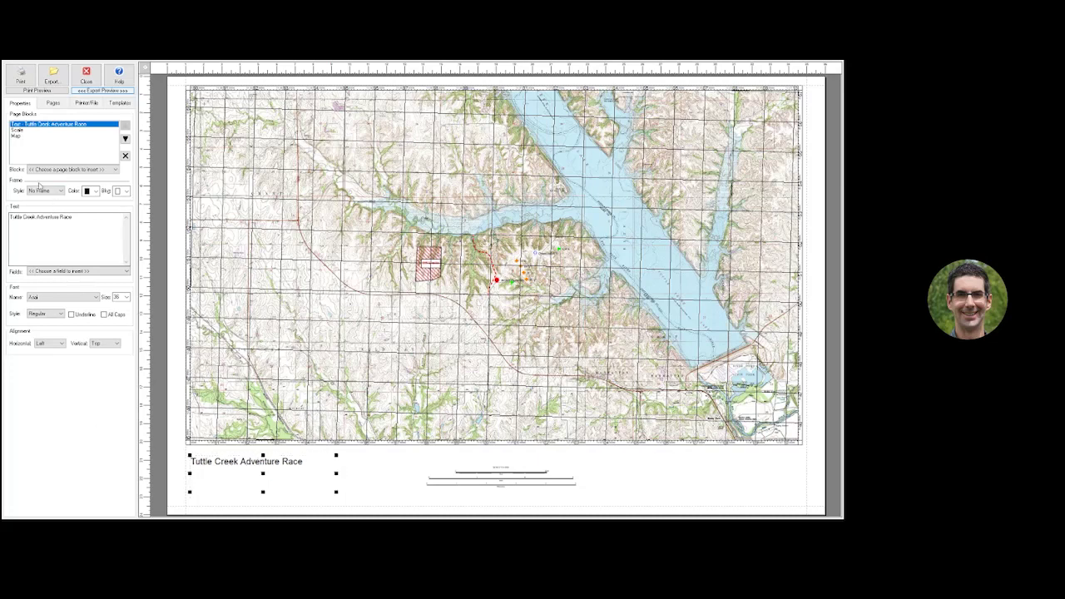
Insert a second text block reading "24 Hour Race 2020" at font size 28.
scroll(54, 171, "down", 1)
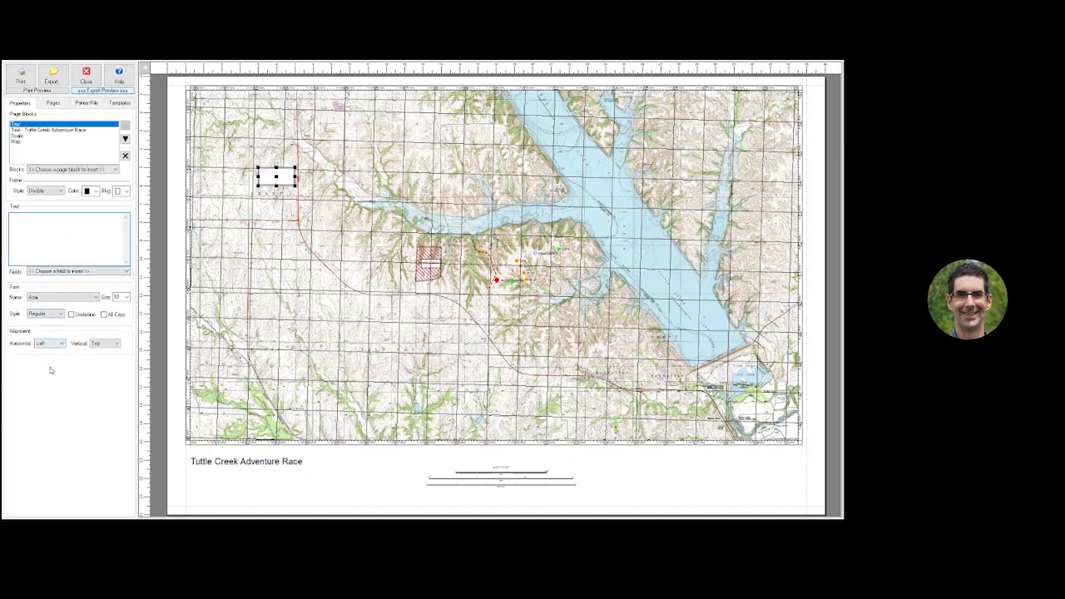
type("24 Hr")
left_click(127, 301)
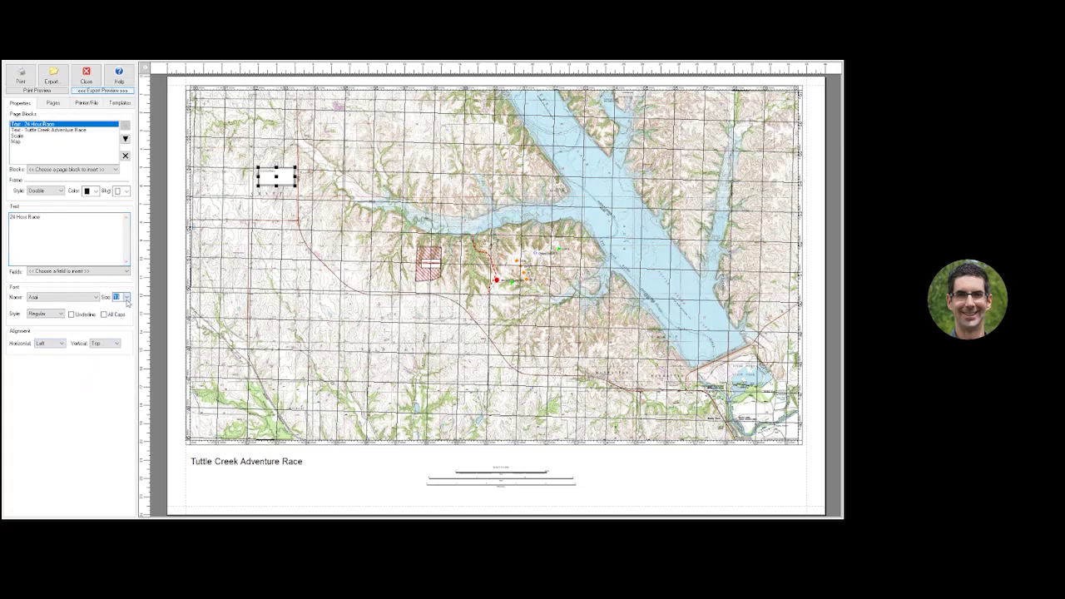
left_click(76, 237)
type("2020")
left_click(127, 298)
type("20")
Widen the "24 Hour Race 2020" block, move it directly under the title, and remove its frame.
left_click_drag(296, 177, 346, 176)
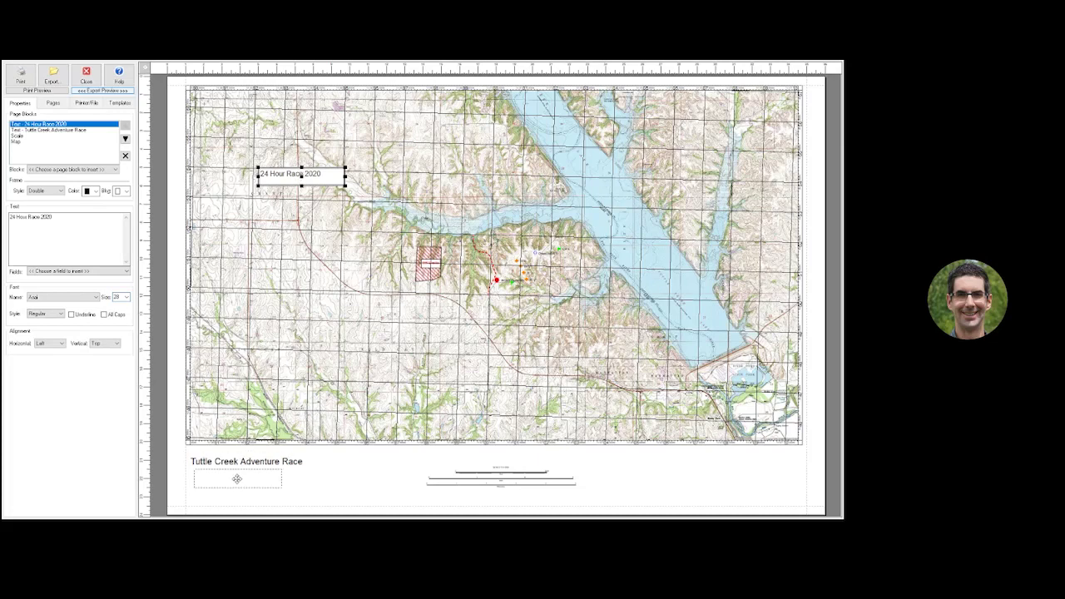
left_click(41, 191)
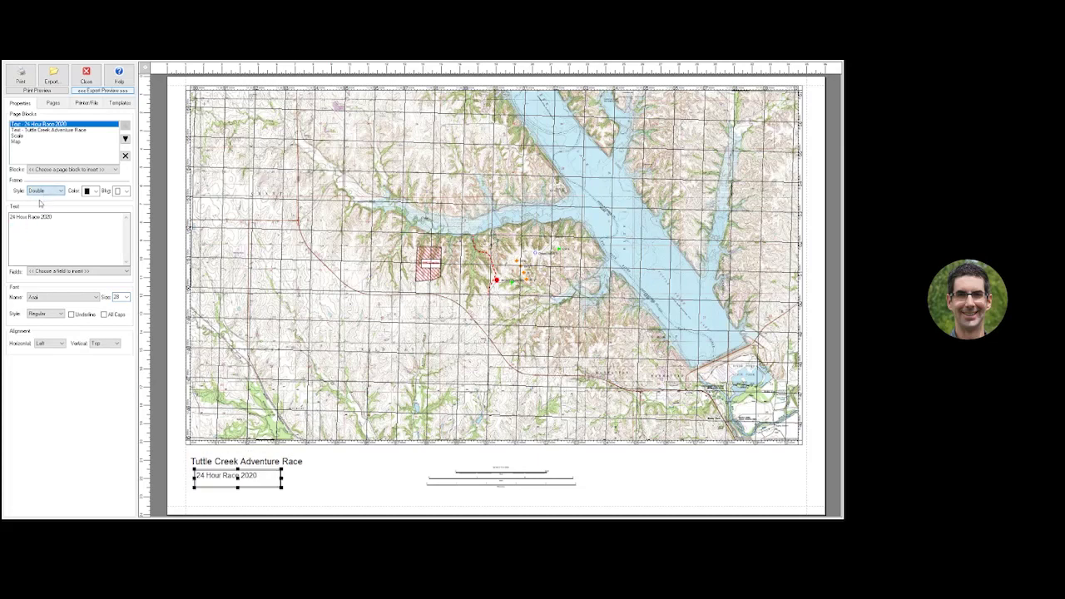
key("Up")
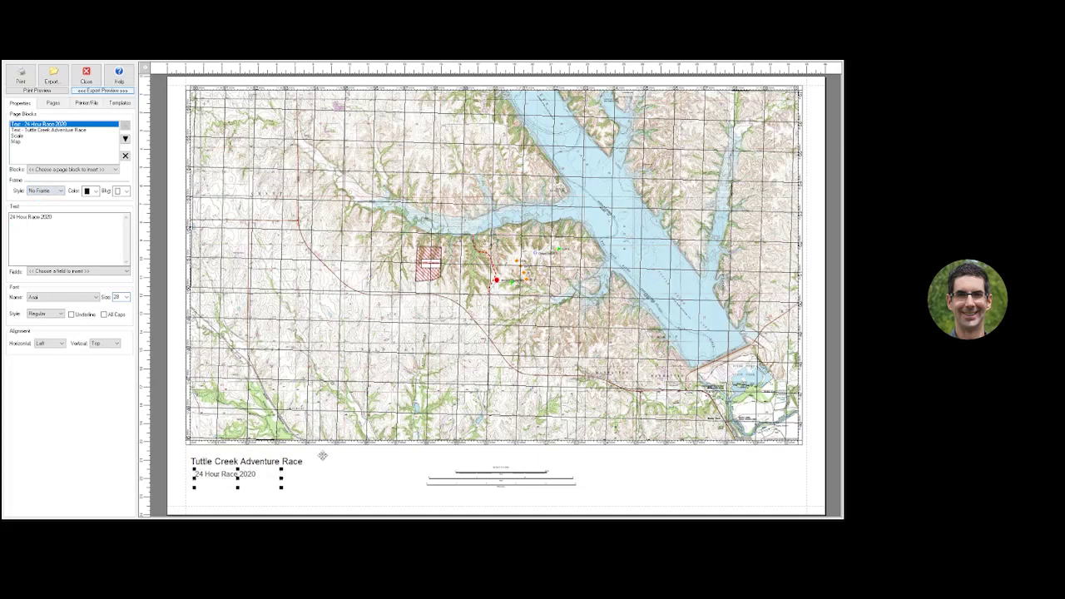
left_click(310, 498)
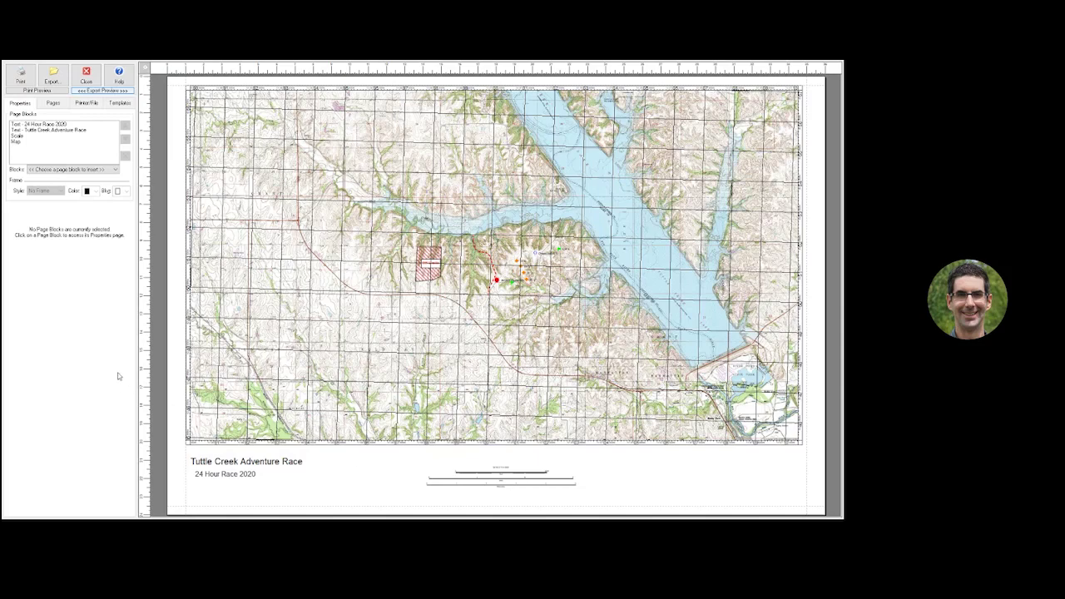
Insert the mytopo logo picture as a frameless artwork block below the map, between the title and the scale bars.
left_click(116, 171)
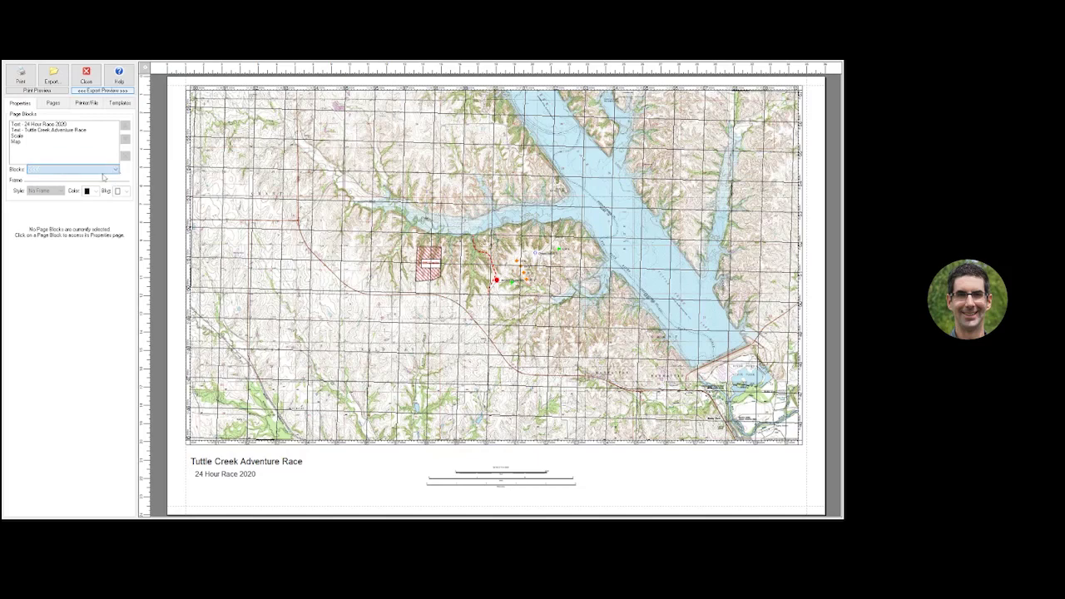
left_click(45, 173)
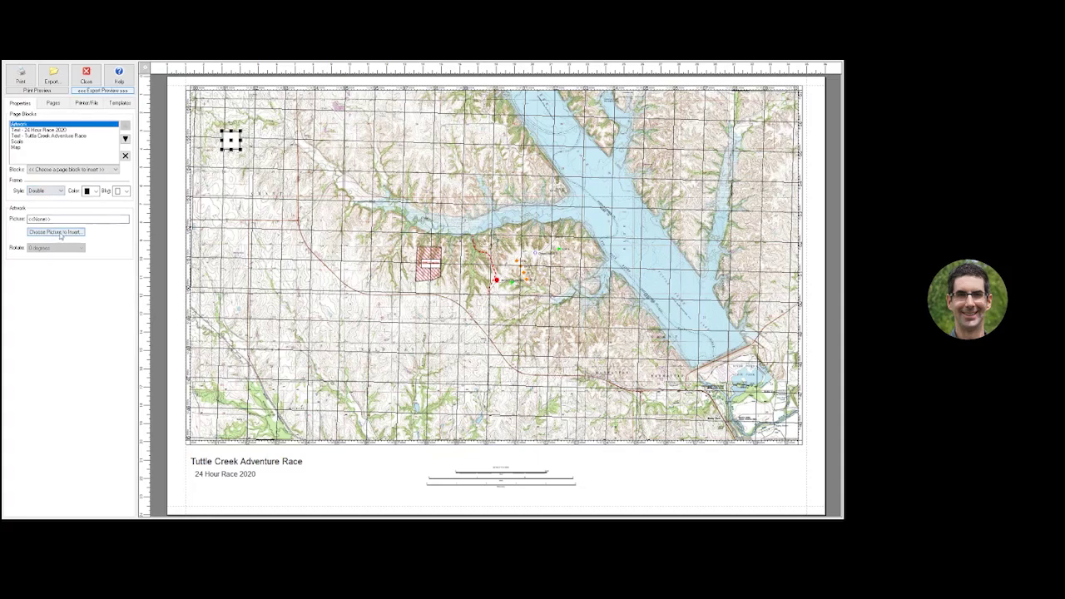
left_click(60, 232)
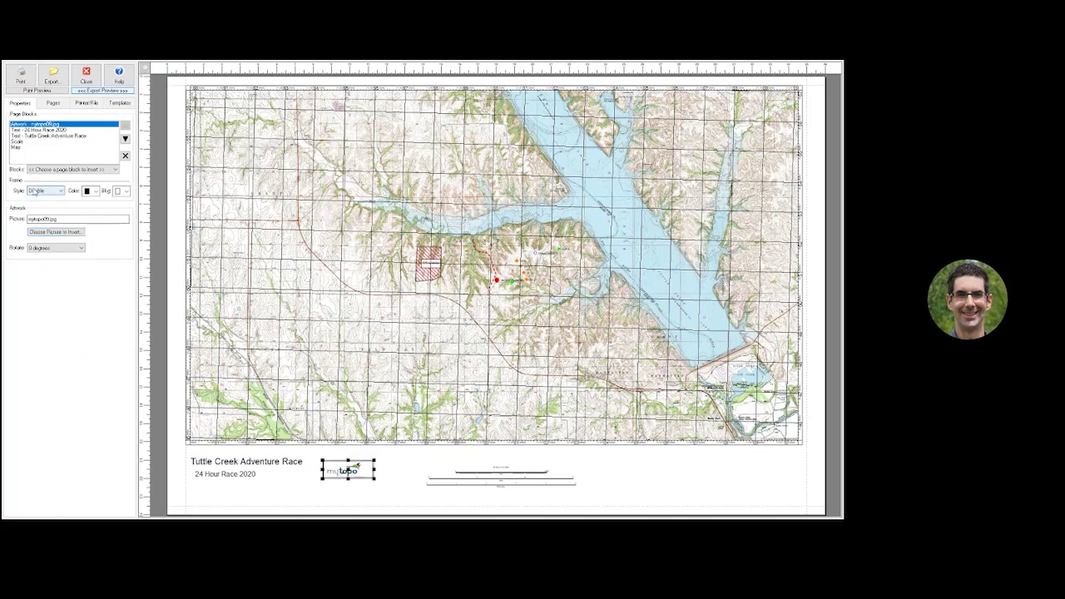
scroll(36, 199, "up", 2)
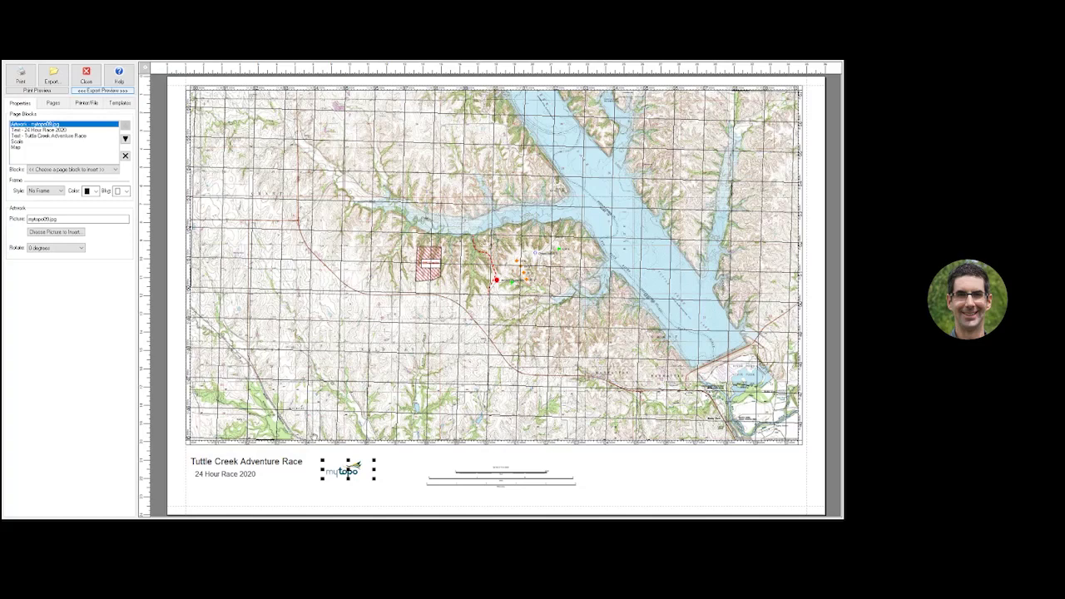
left_click(349, 495)
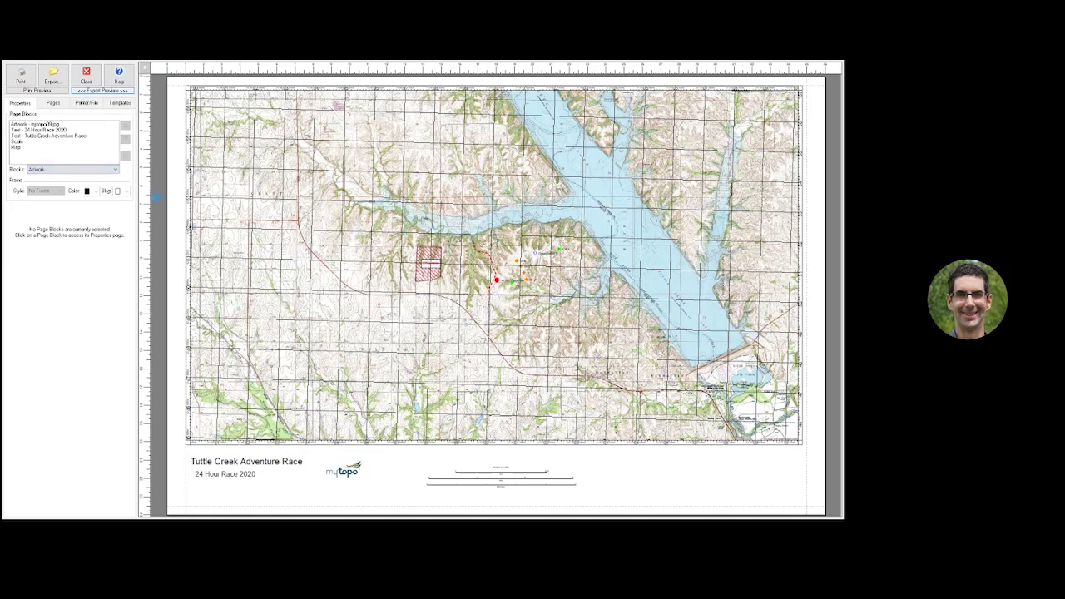
Insert AdventureRaceLogo.jpg as a frameless artwork block, enlarge it slightly, and place it below the title text.
left_click(243, 212)
left_click(220, 195)
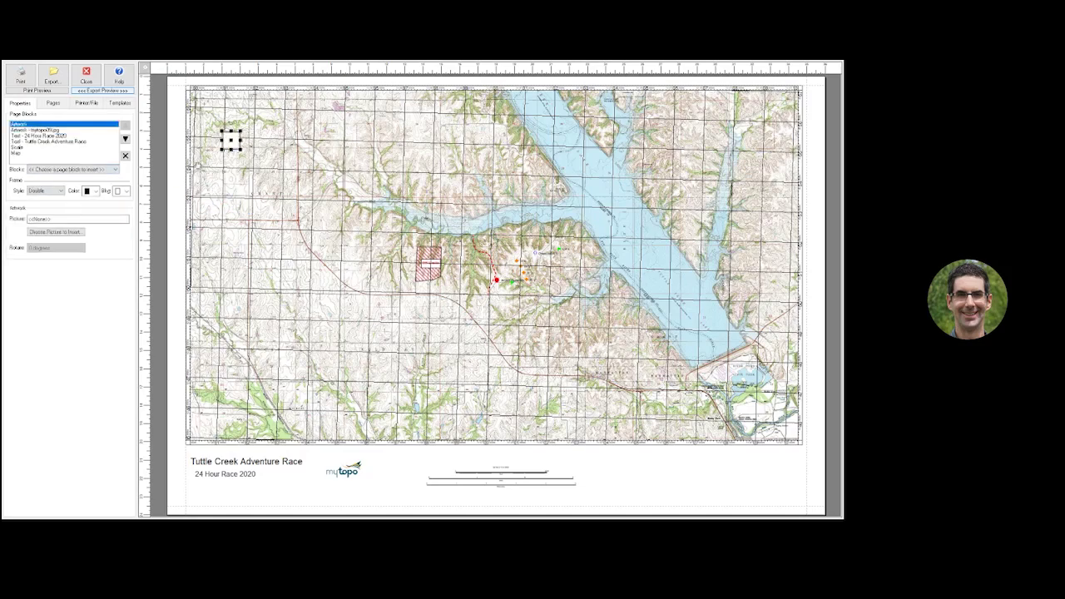
left_click(55, 233)
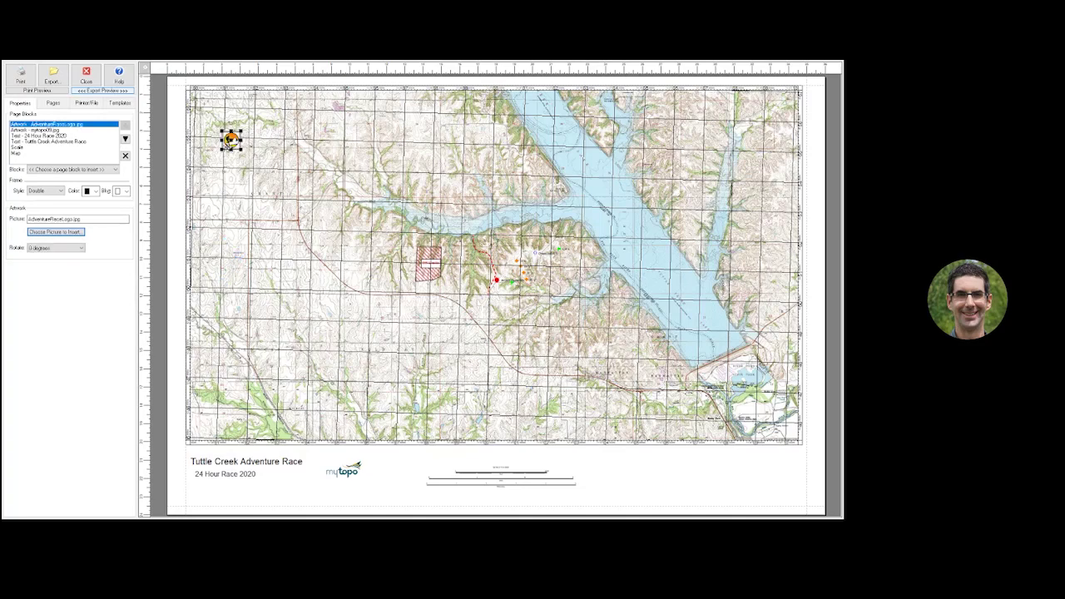
left_click(296, 484)
left_click(38, 190)
left_click(38, 200)
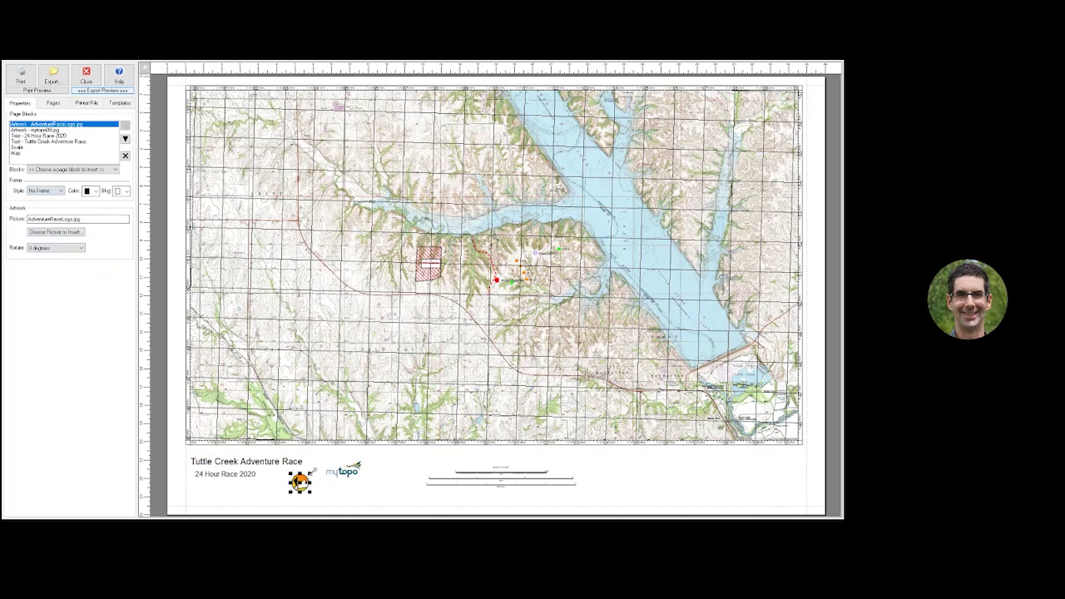
left_click_drag(312, 470, 276, 487)
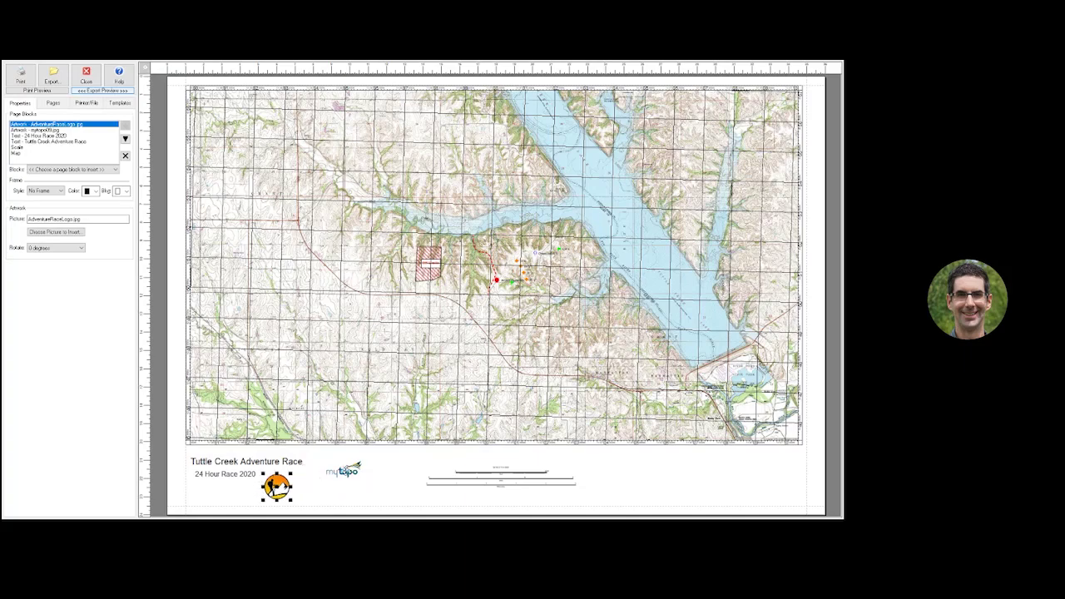
Move the mytopo logo down beside the adventure race logo so the two line up.
left_click(343, 470)
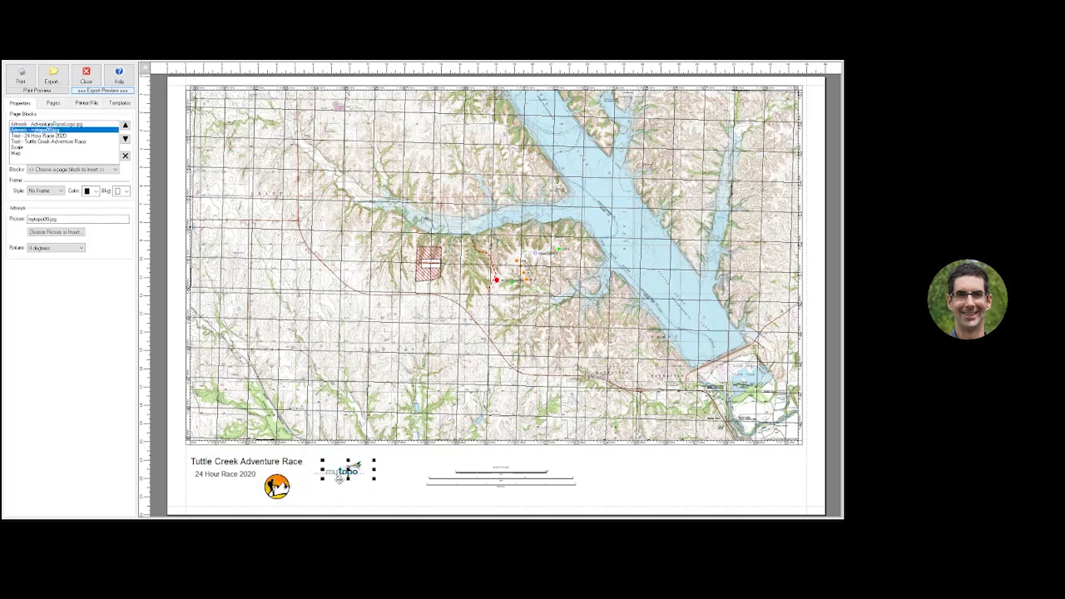
left_click_drag(349, 487, 326, 506)
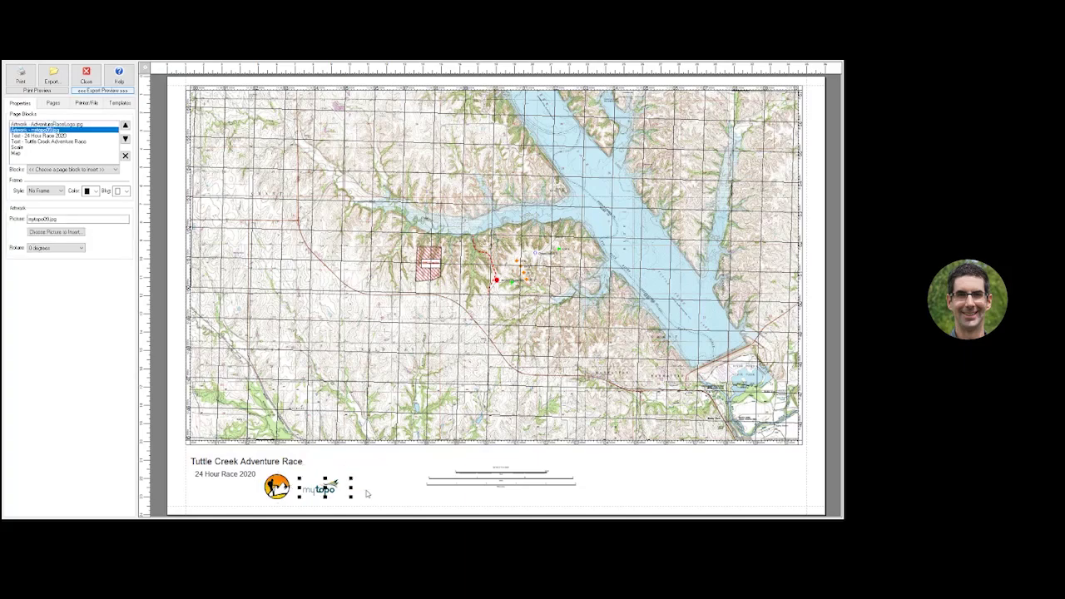
left_click(368, 490)
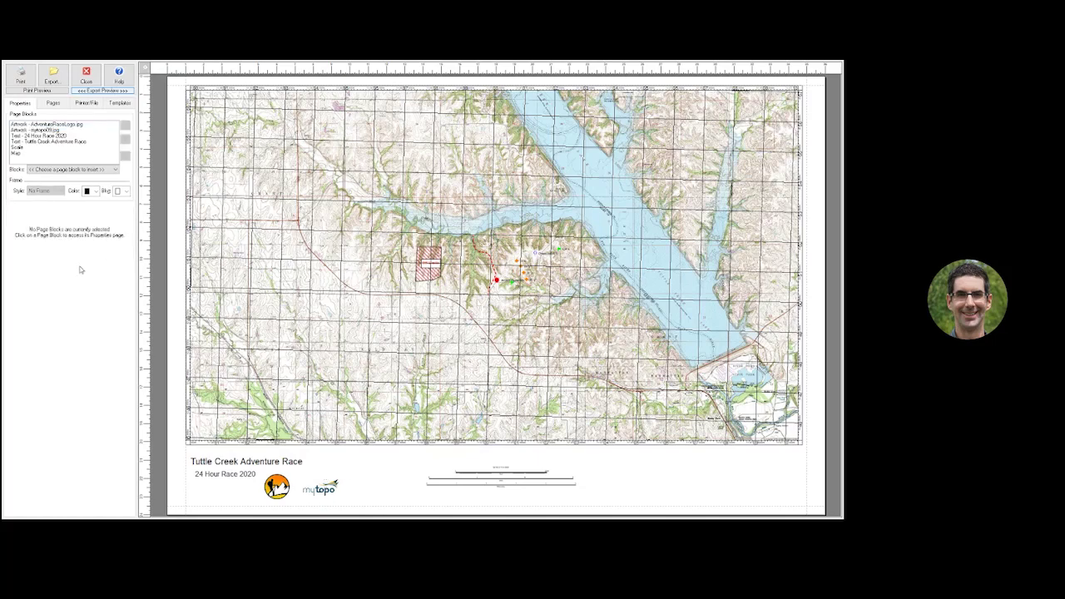
Insert a frameless compass in the USGS with Magnetic and UTM Grid Declination style and fit it below the map beside the mytopo logo.
left_click(33, 170)
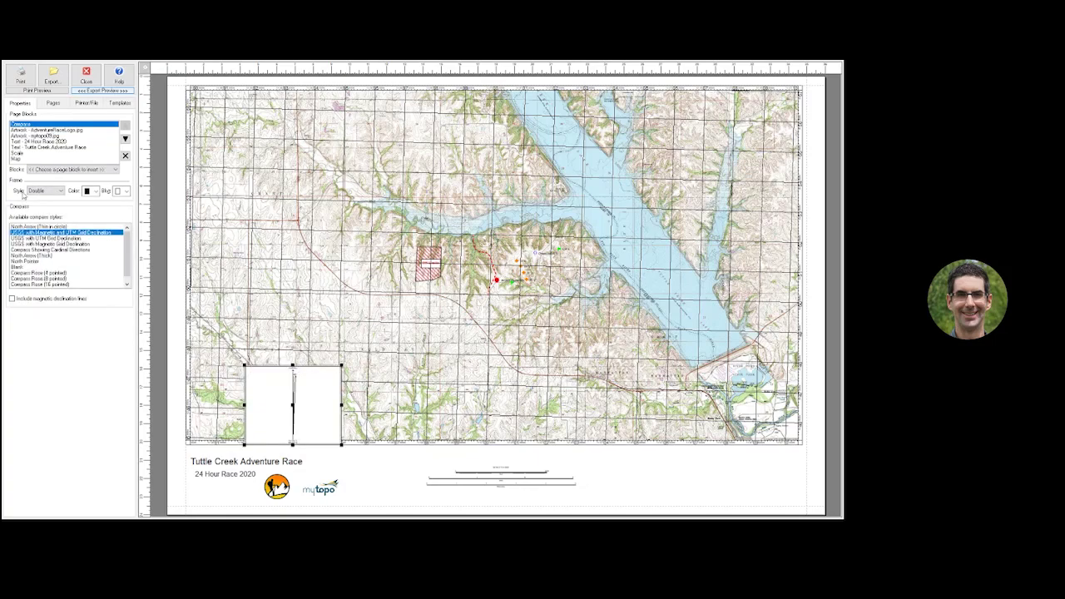
left_click(33, 193)
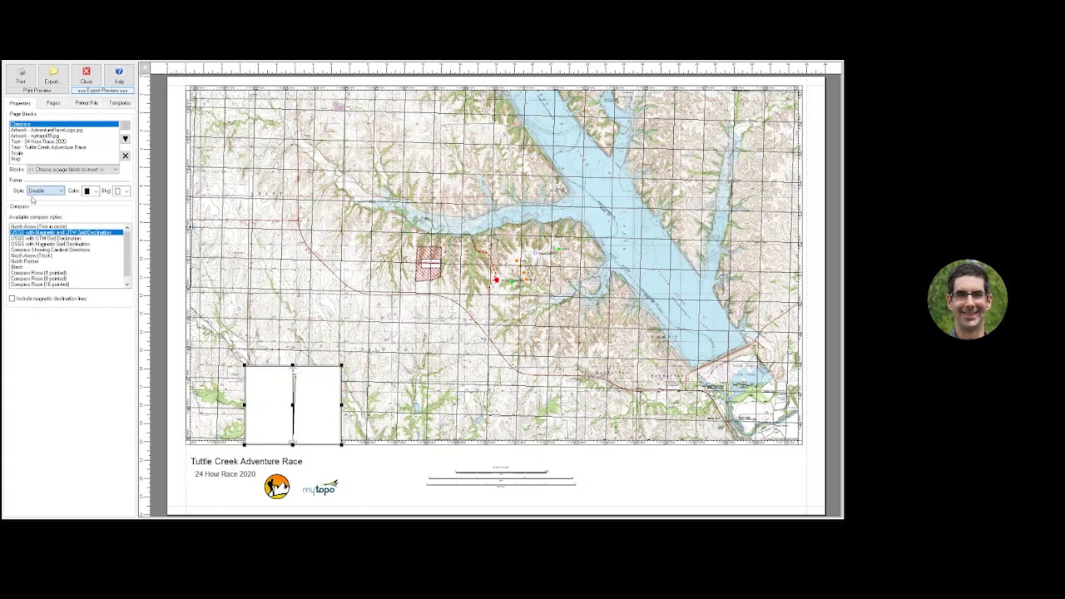
left_click(43, 250)
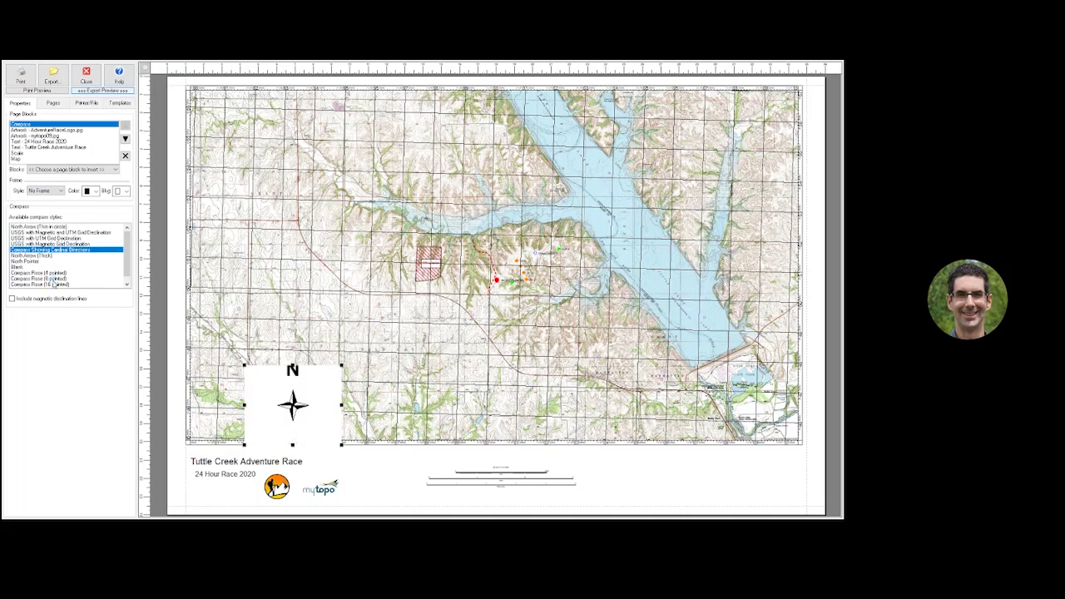
left_click(52, 279)
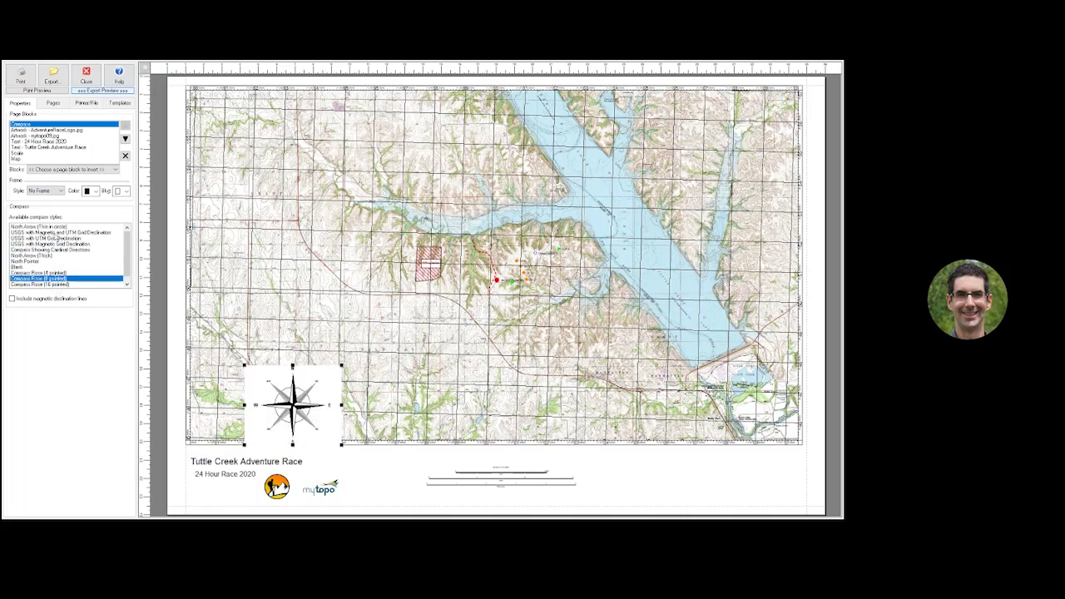
left_click(52, 244)
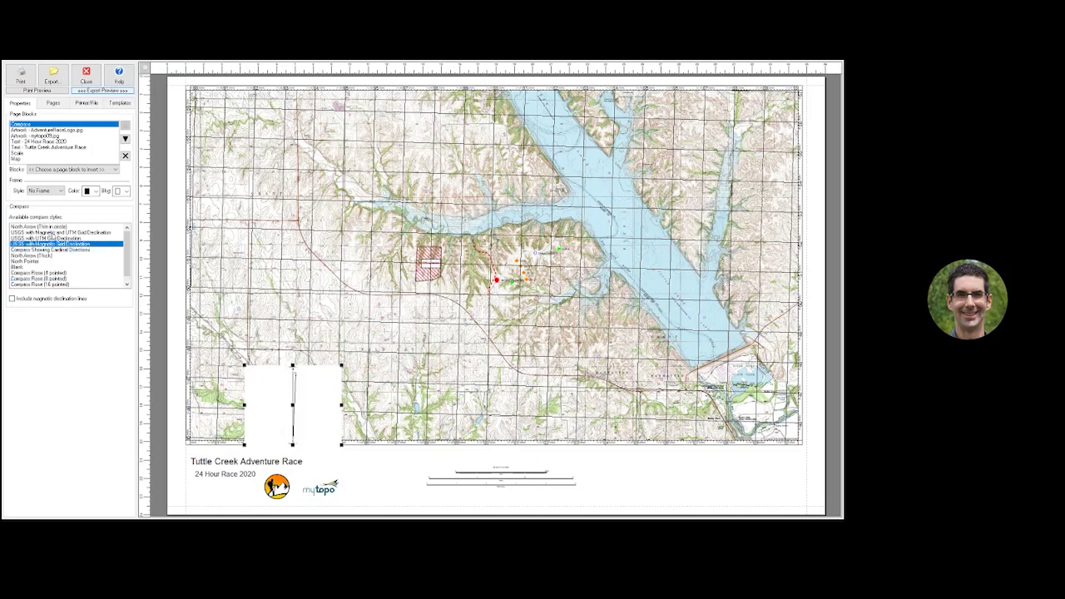
left_click(52, 233)
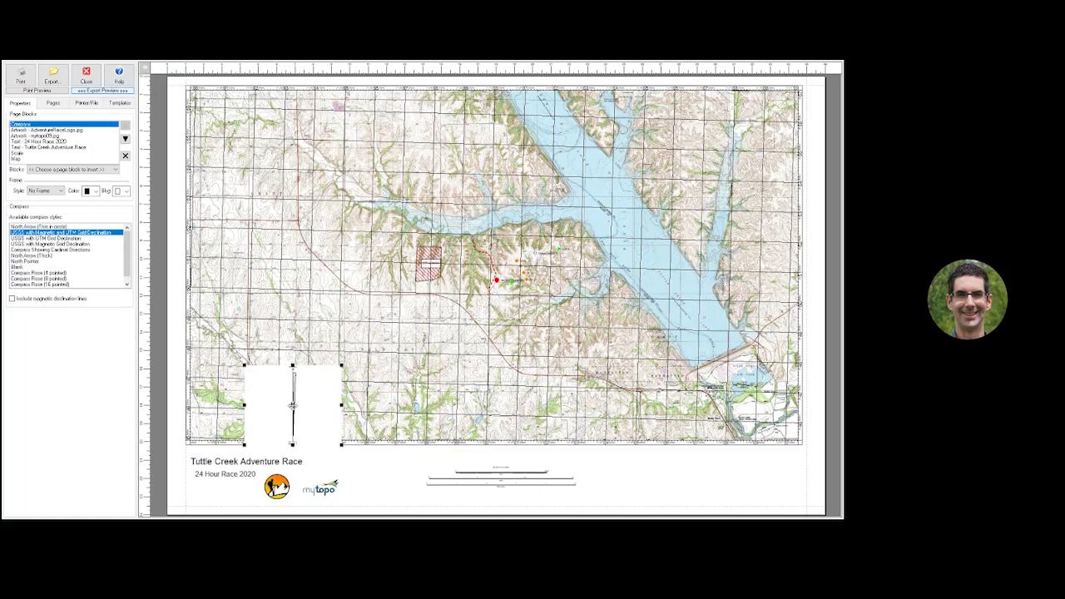
left_click_drag(293, 406, 371, 456)
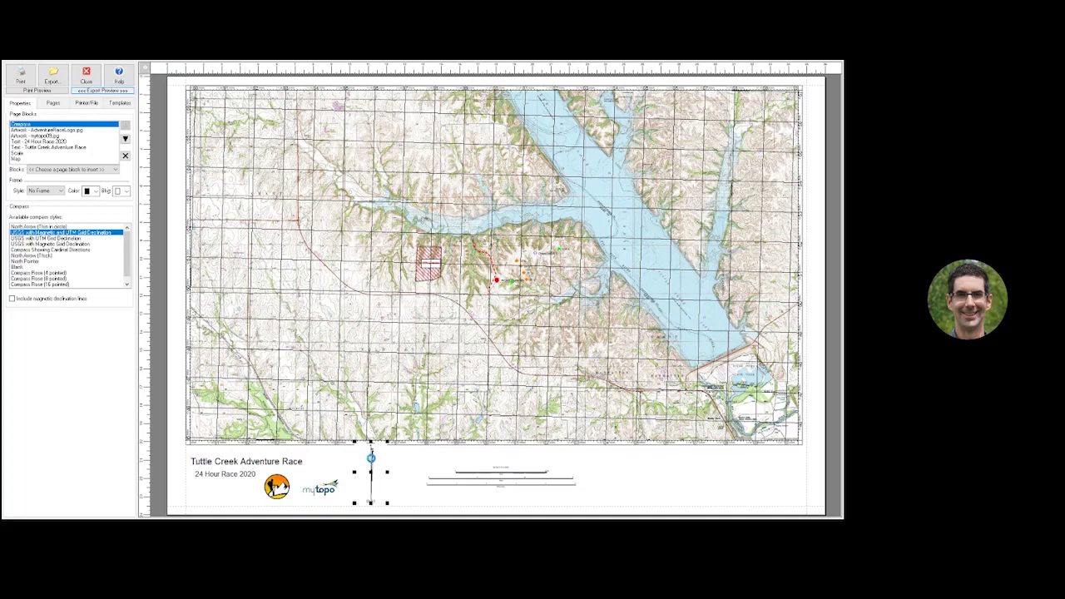
left_click(408, 481)
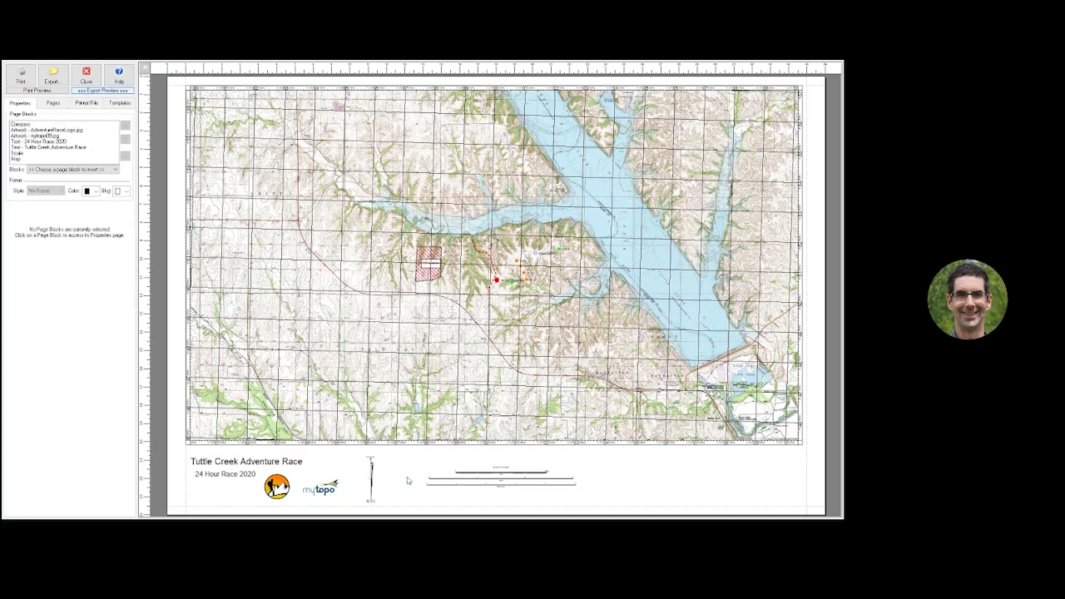
Shift the Scale block slightly left, closer to the compass.
left_click(469, 482)
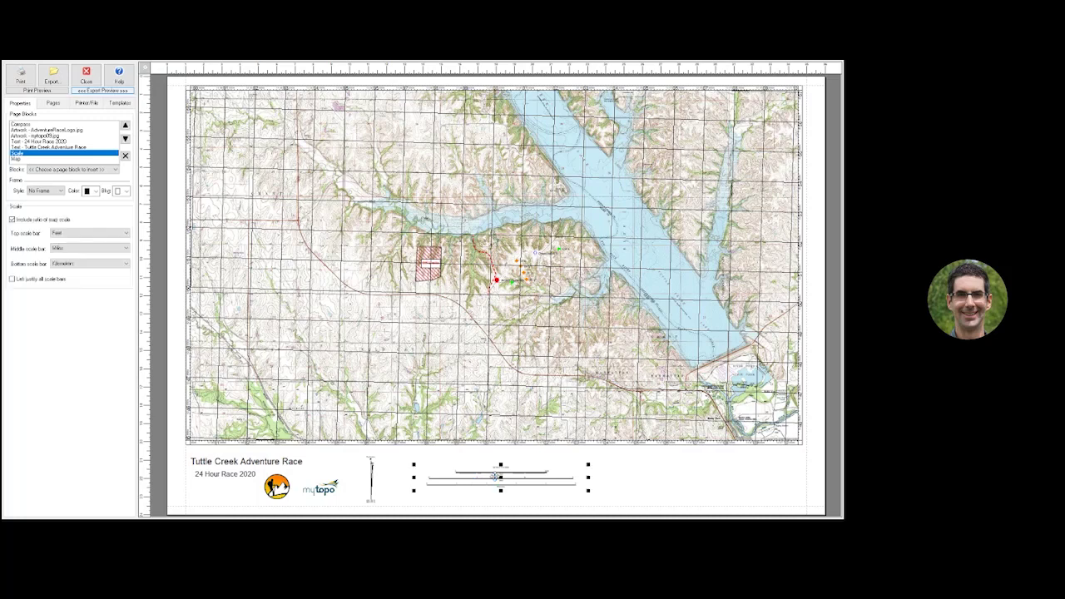
left_click_drag(474, 478, 451, 479)
left_click(585, 483)
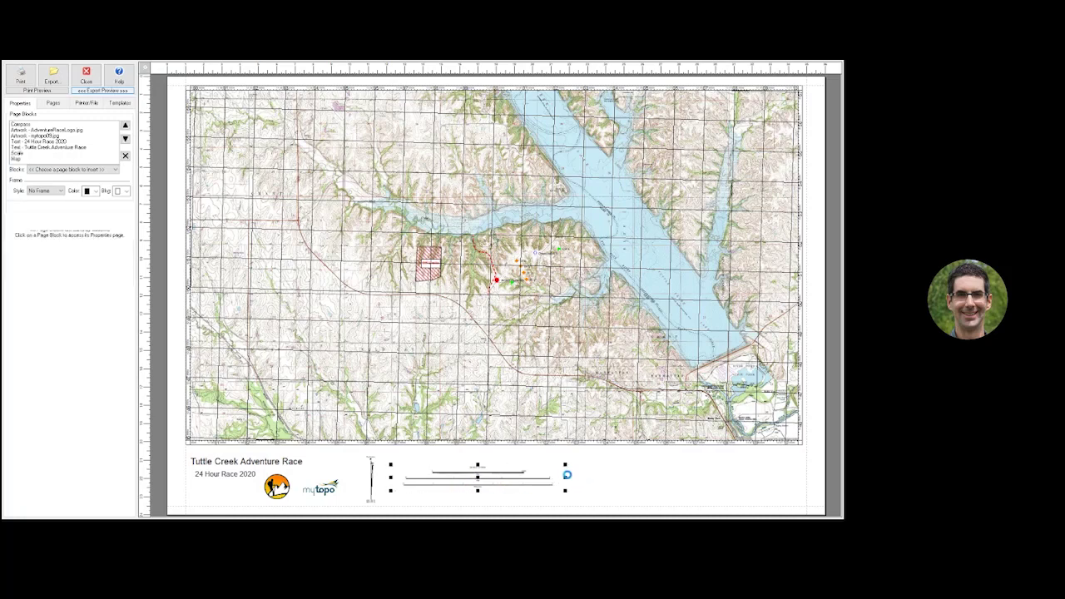
Insert a legend block on the page and generate its items automatically from the entire project.
left_click(46, 171)
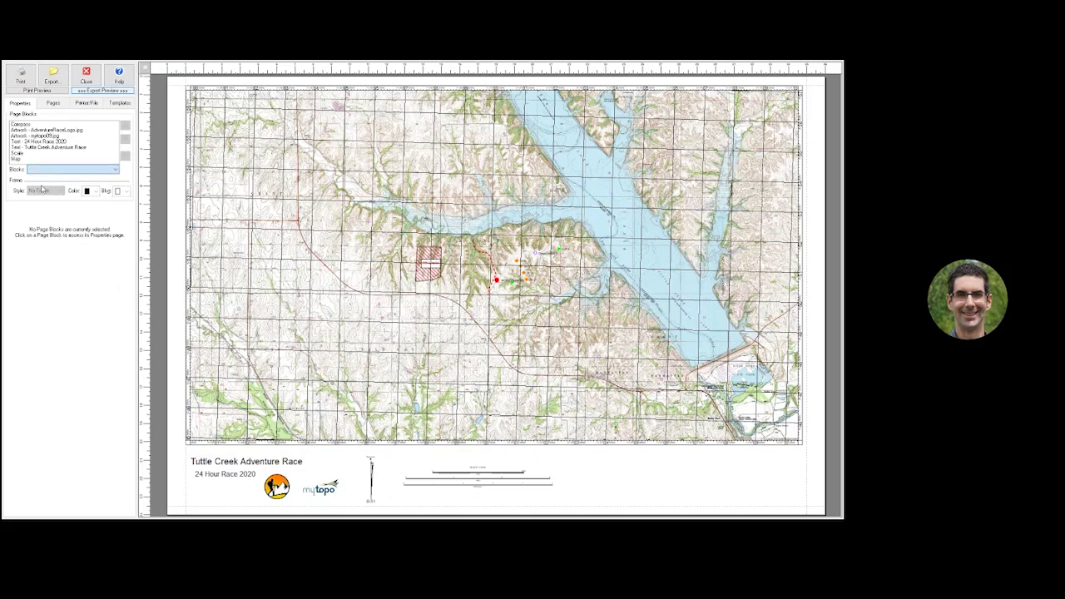
left_click(42, 189)
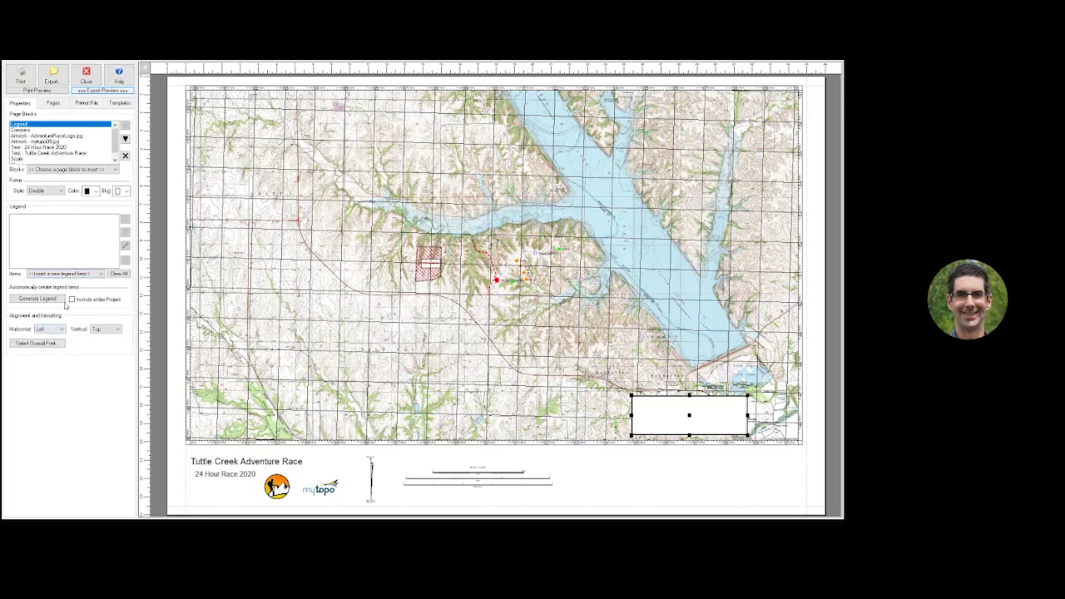
left_click(73, 300)
left_click(52, 299)
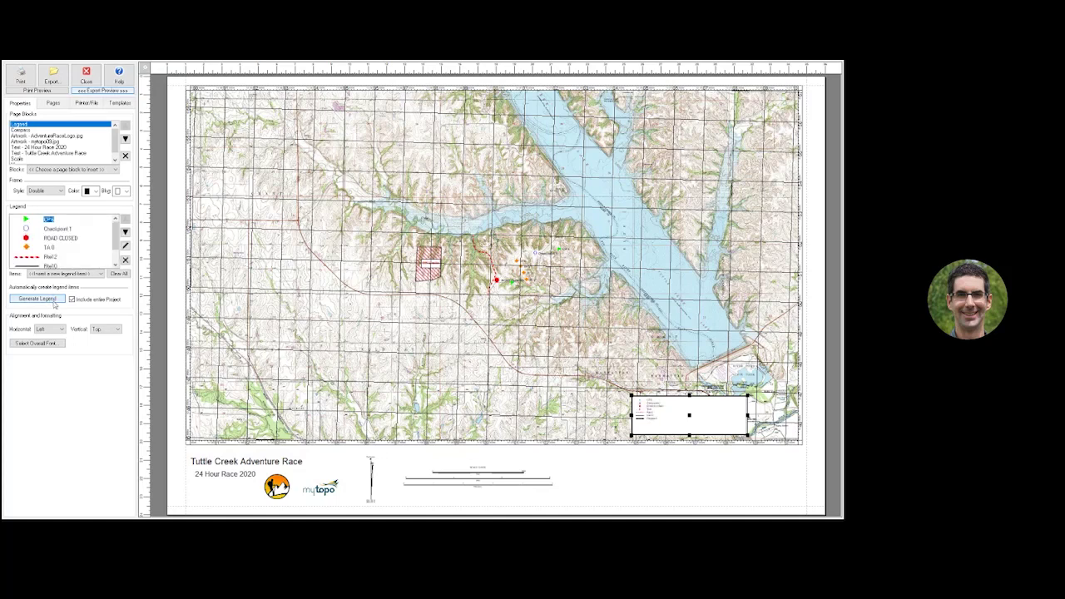
scroll(115, 253, "down", 2)
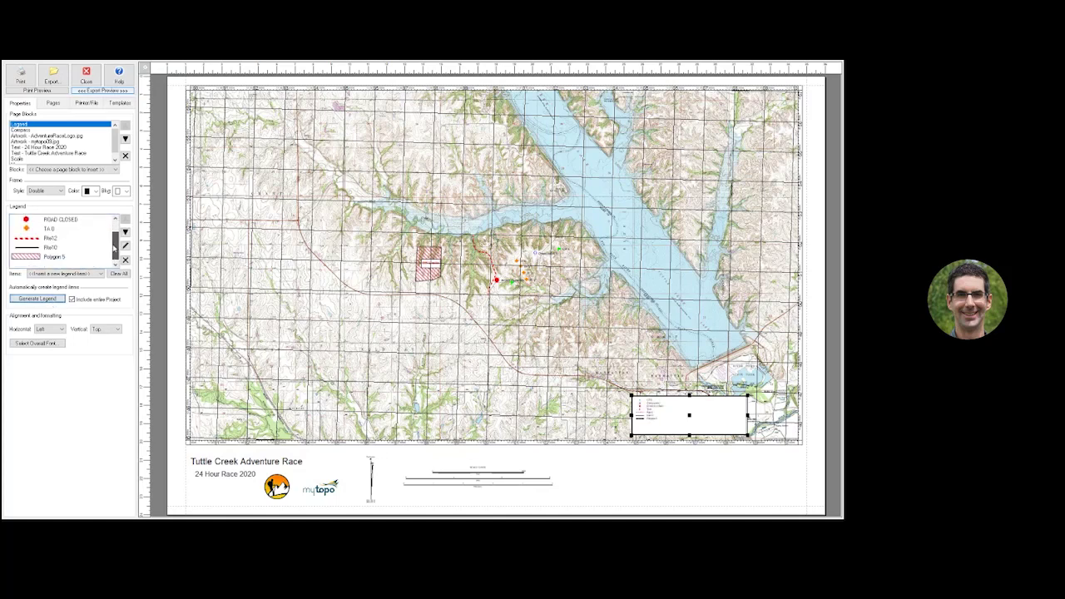
Remove Checkpoint 1 and the solid route from the legend, and rename CP 6 to Checkpoint, TA 0 to Transition Area and the dashed route to Trail.
scroll(114, 247, "up", 2)
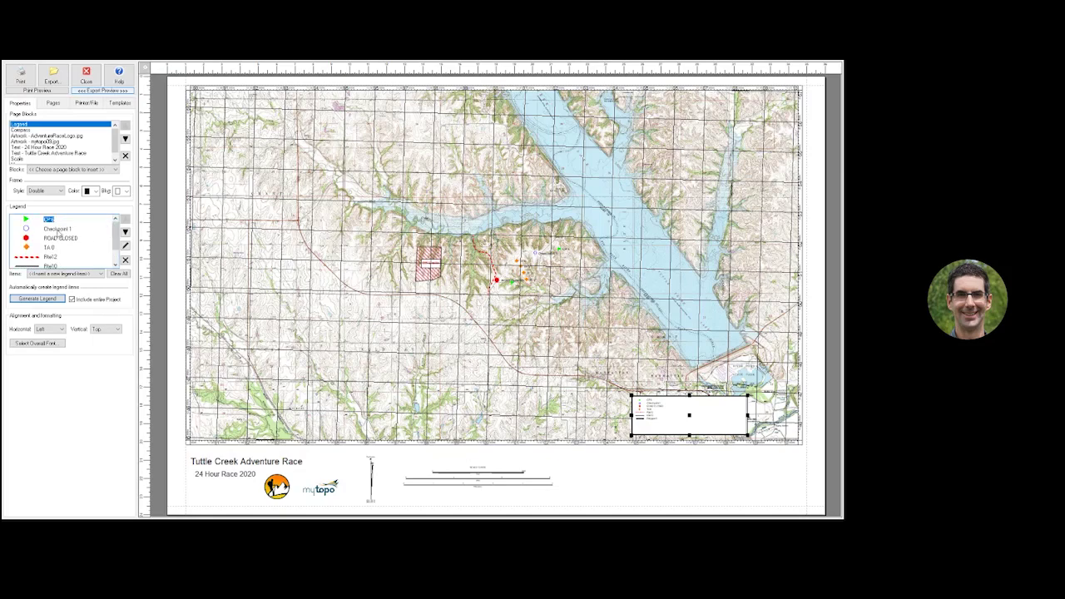
left_click(59, 231)
key("Delete")
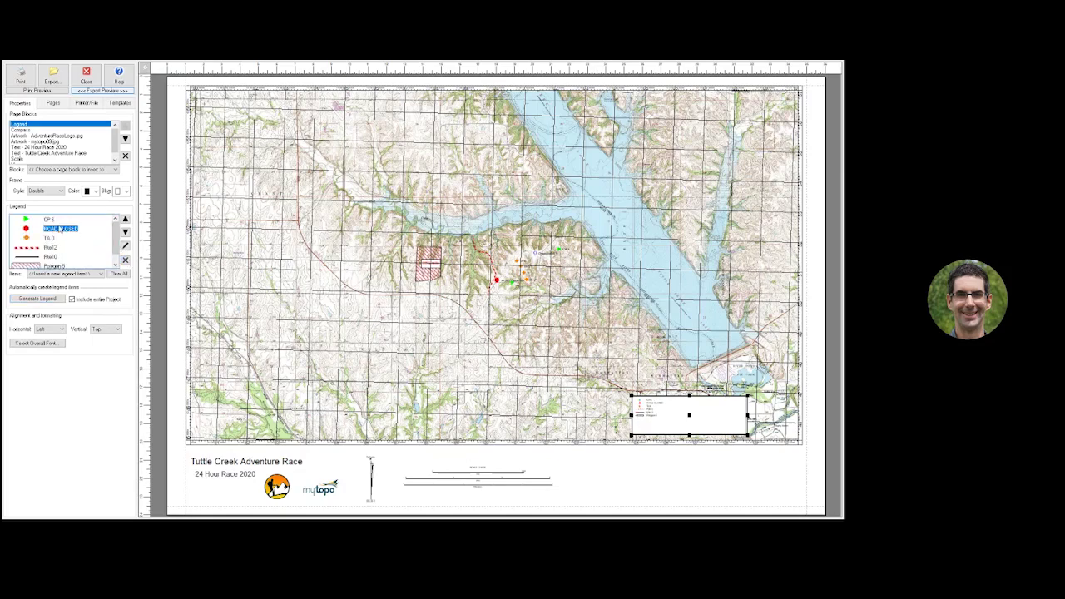
left_click(48, 219)
left_click(49, 239)
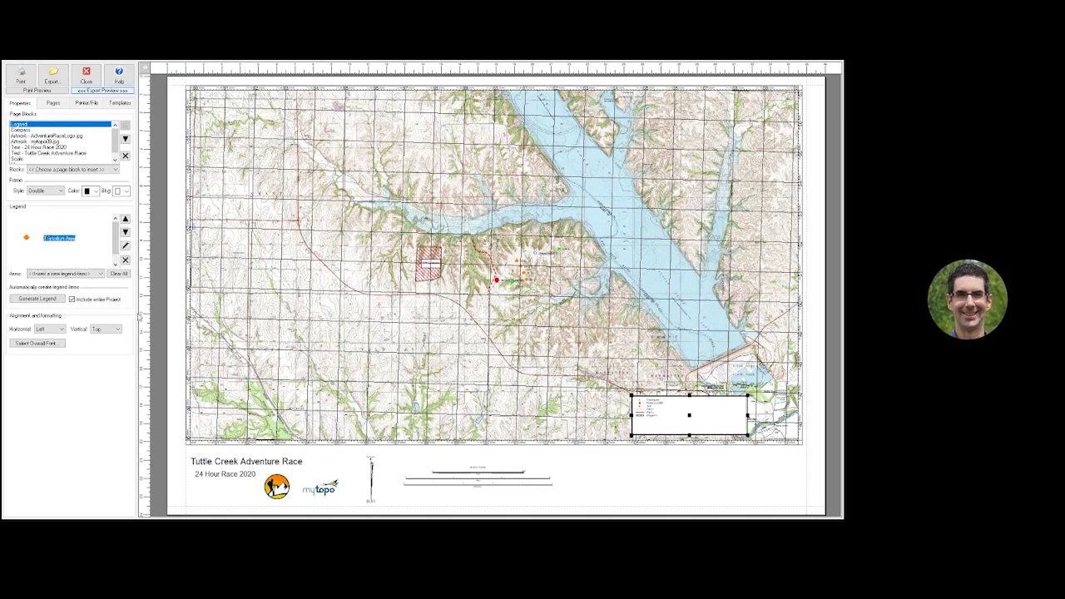
left_click(51, 247)
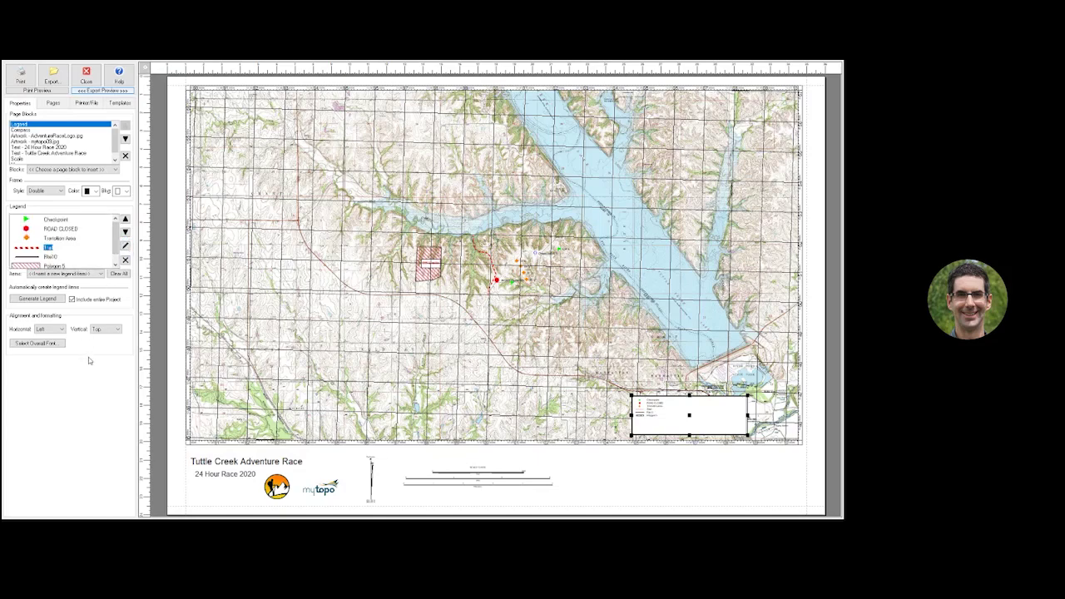
left_click(49, 264)
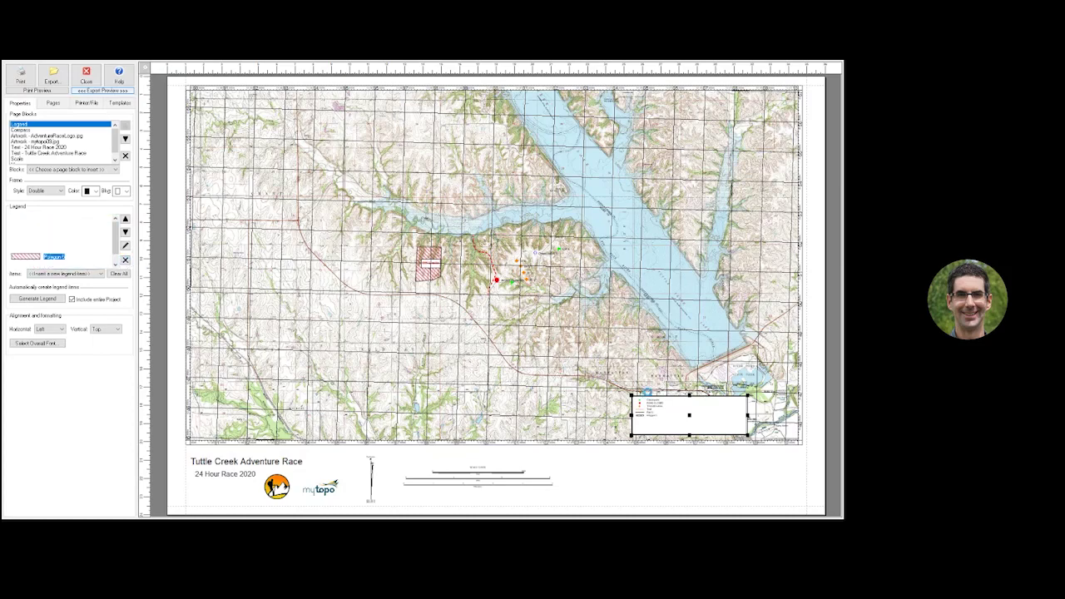
Give the legend a single frame, move it below the map beside the scale block, and shrink it to fit its items.
left_click_drag(690, 417, 632, 475)
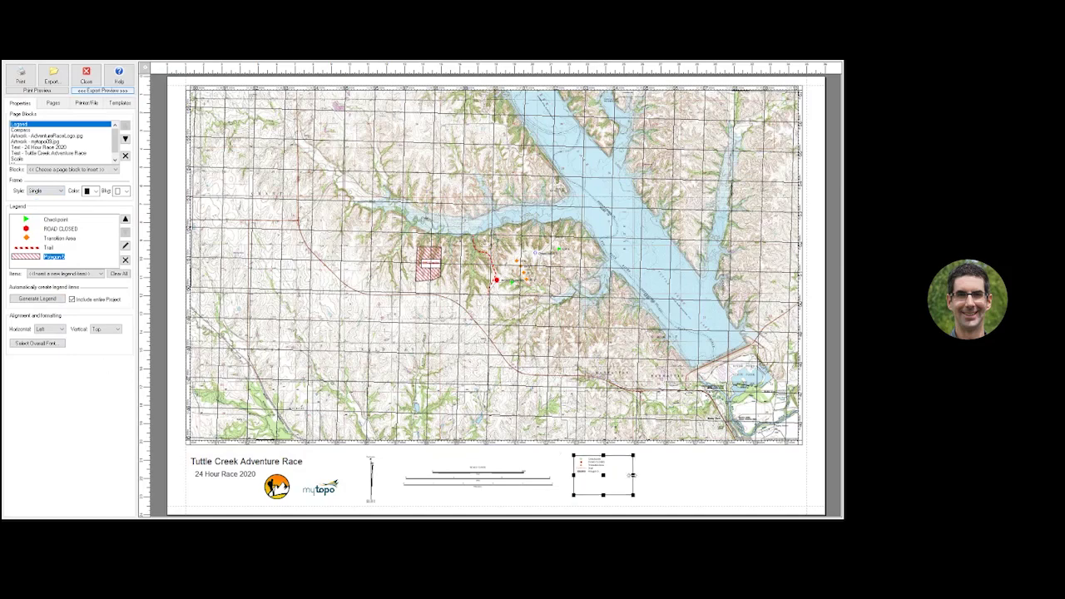
left_click_drag(634, 475, 591, 489)
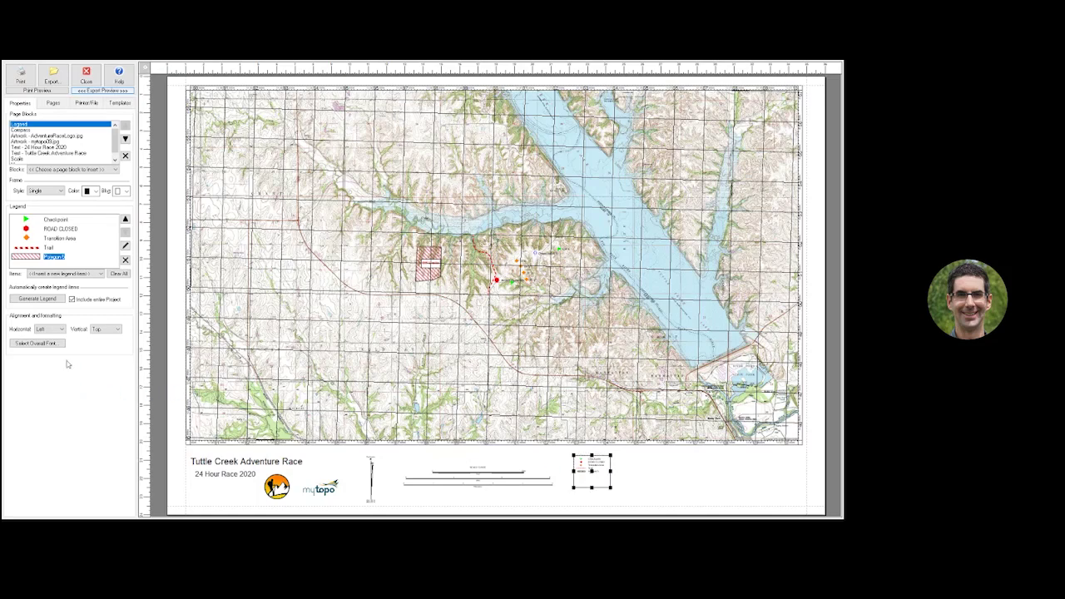
Insert a profile block on the page and profile the second route of the Route layer.
left_click(42, 171)
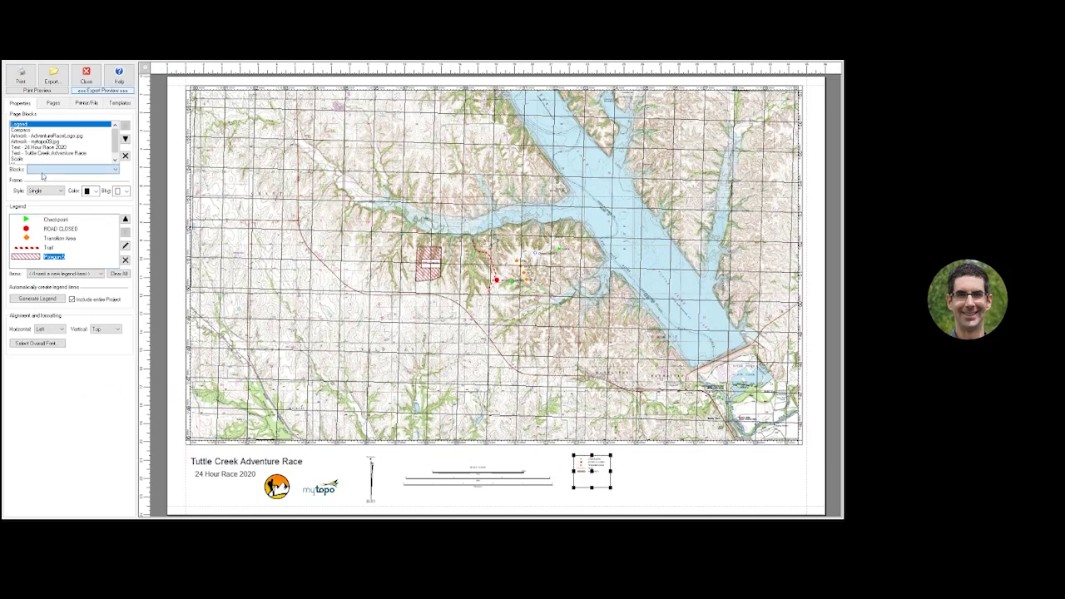
left_click(38, 191)
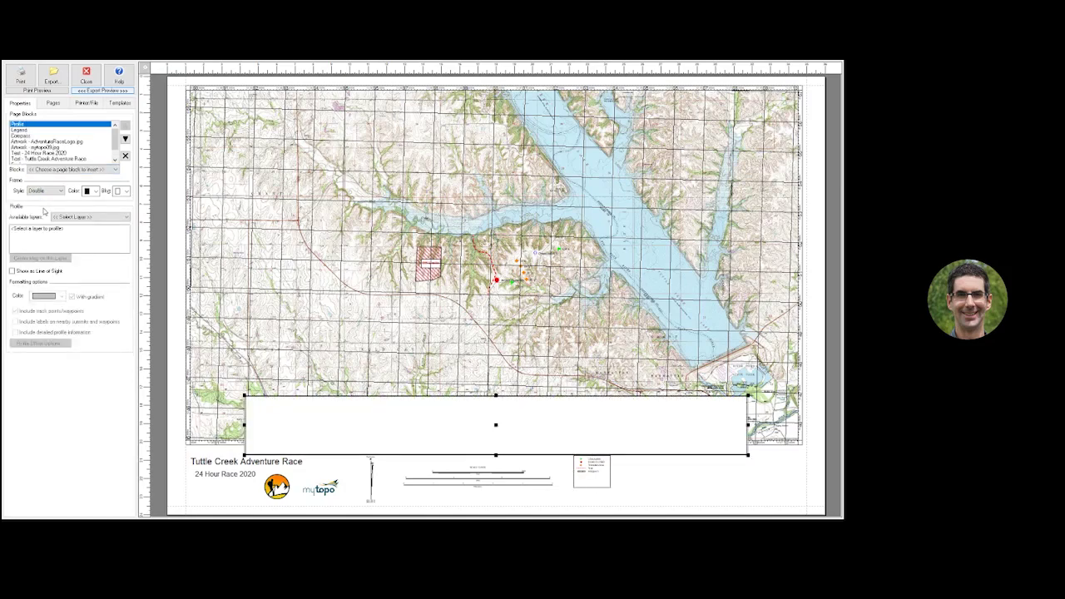
left_click(58, 214)
left_click(53, 235)
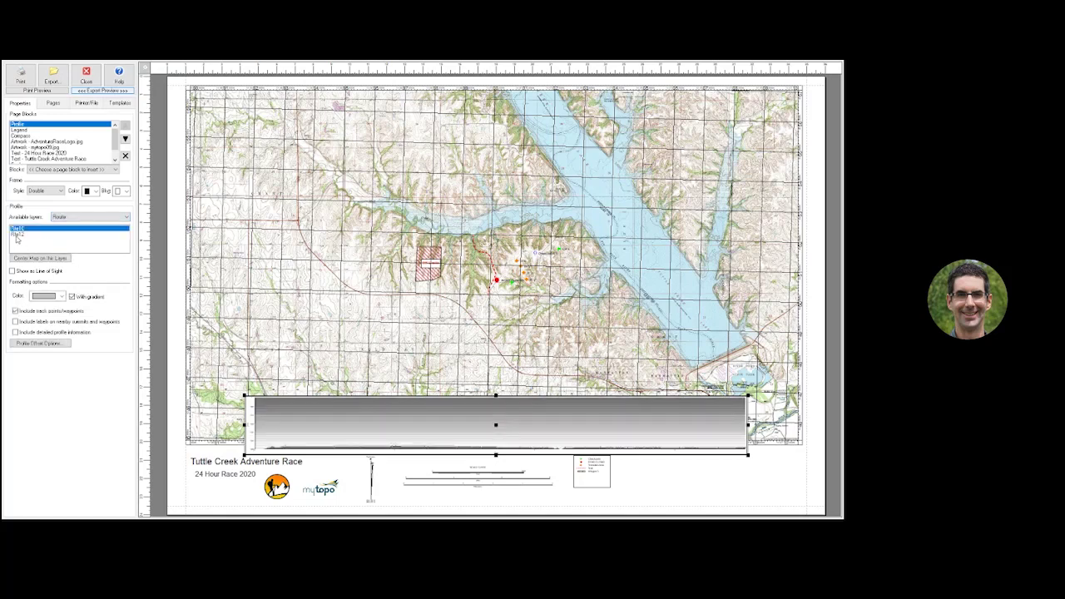
left_click(18, 236)
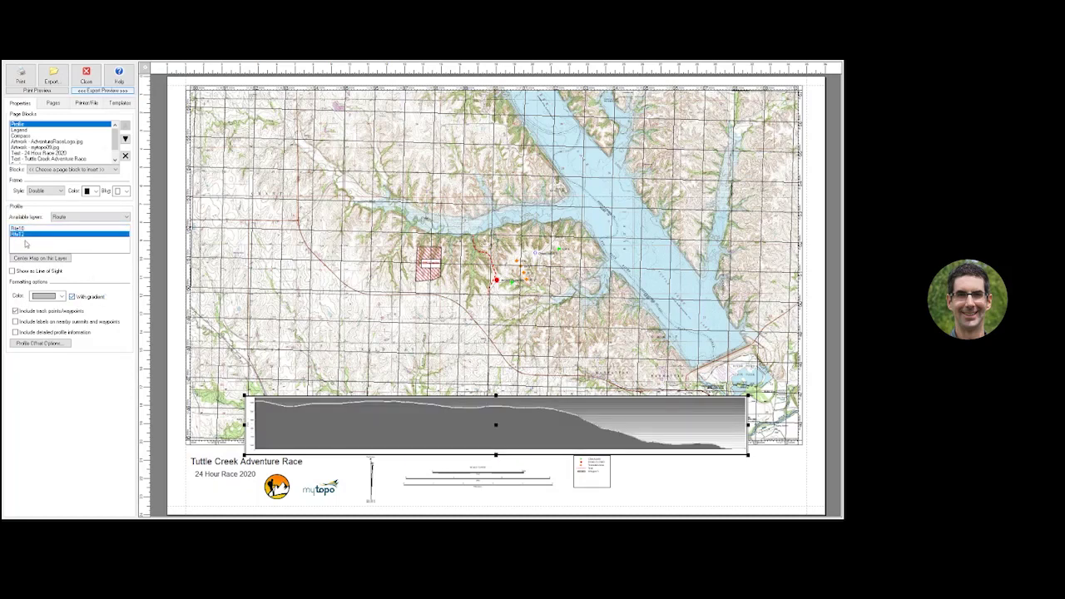
Give the profile a red fill without gradient and a single frame, and fit it below the map beside the legend.
left_click(71, 297)
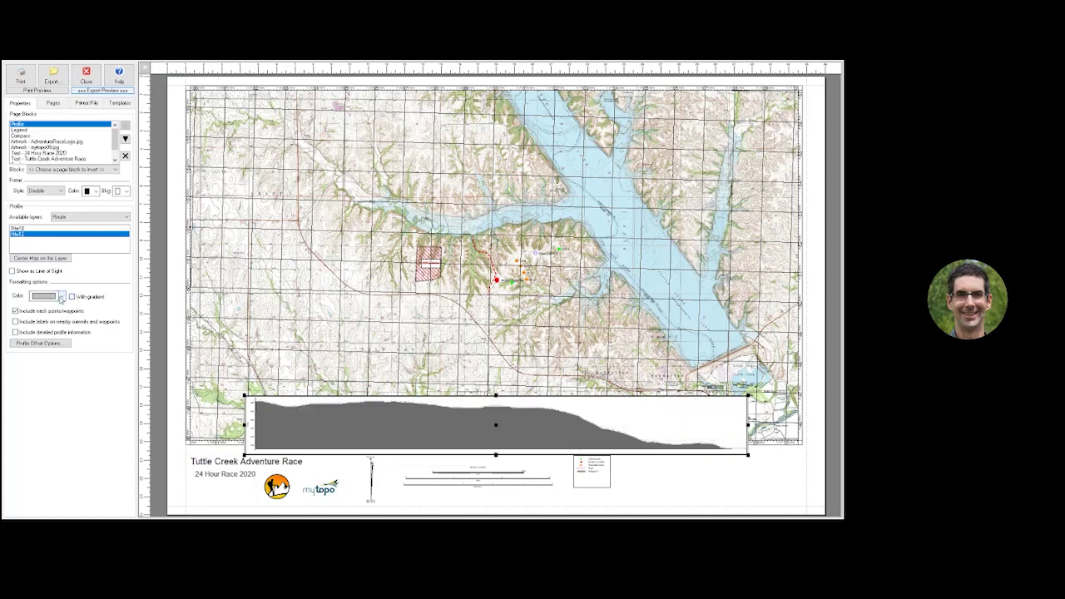
left_click(59, 296)
left_click(53, 374)
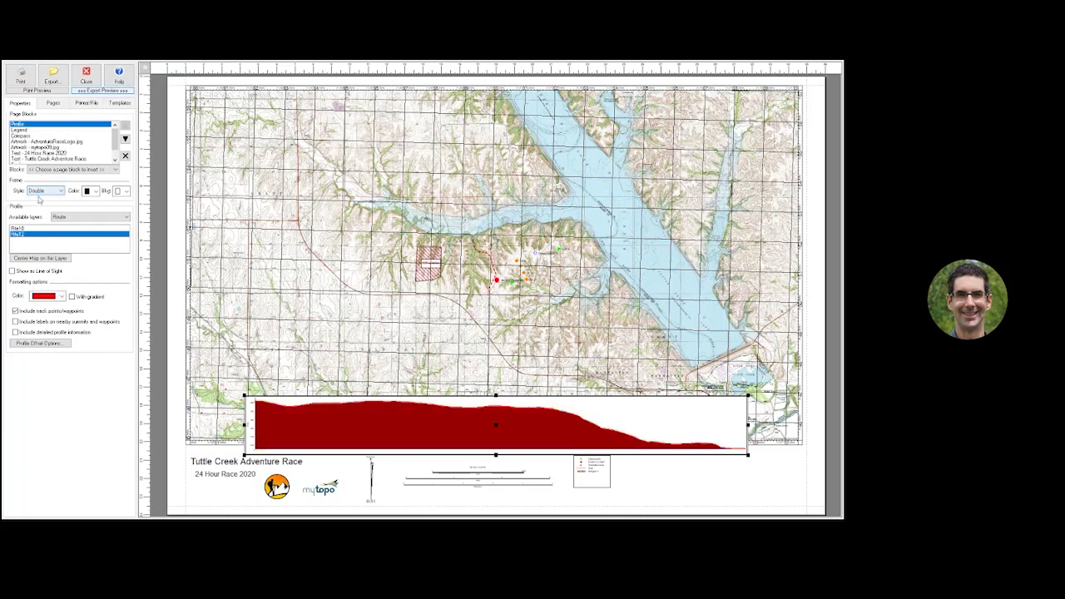
key("Up")
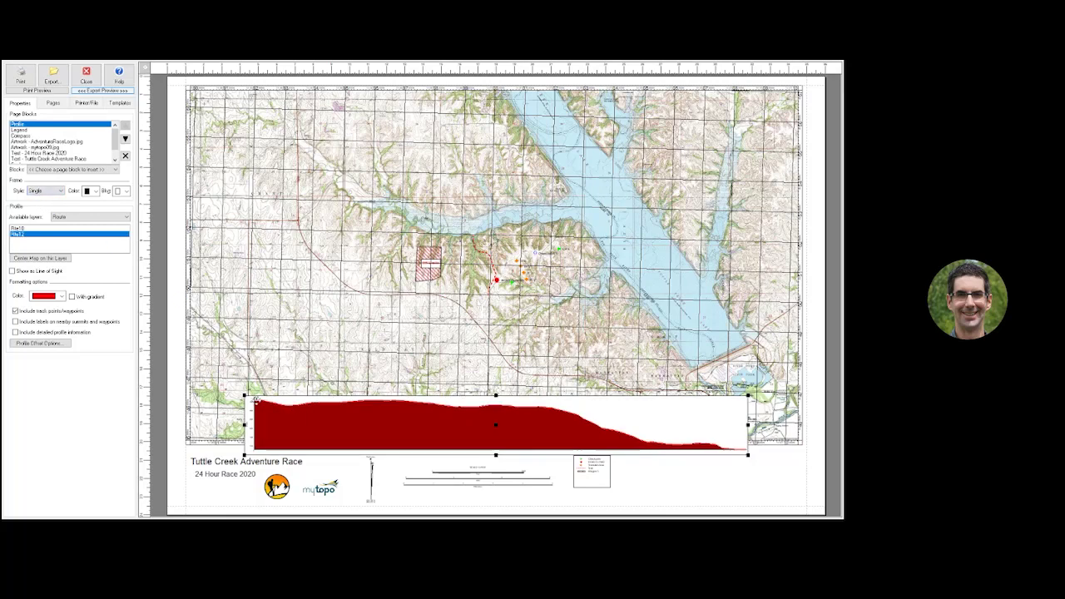
left_click_drag(601, 425, 606, 405)
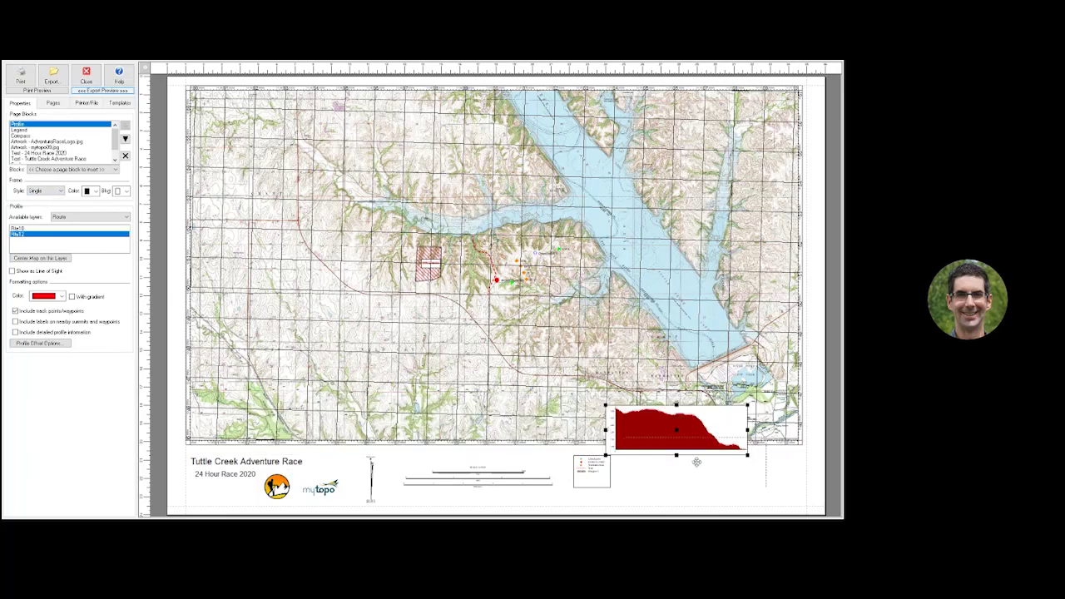
left_click(586, 494)
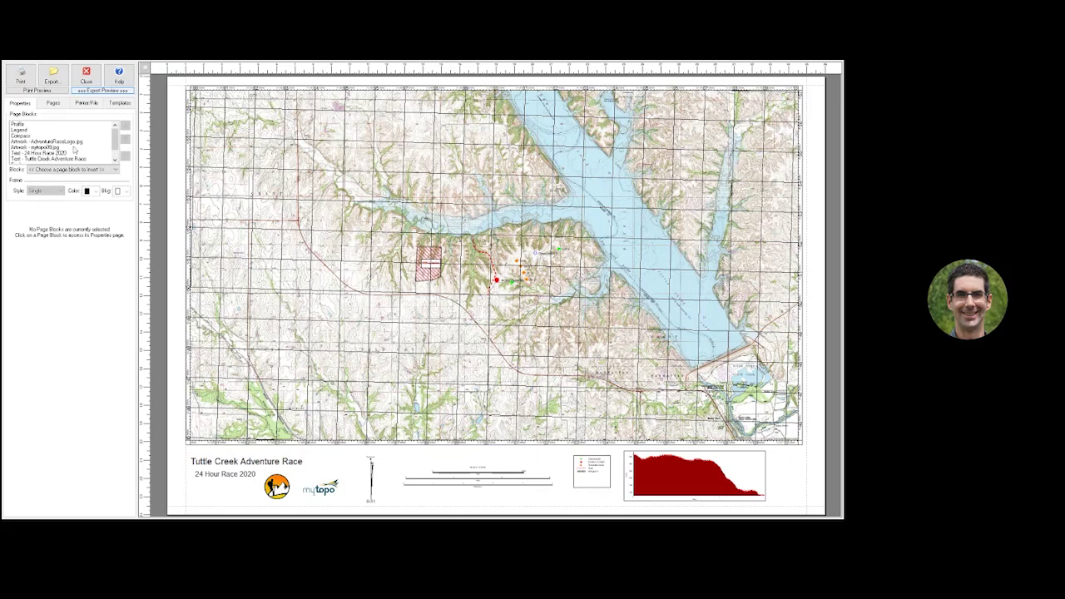
Save the page layout as a template named Tuttle Creek AR.
left_click(118, 104)
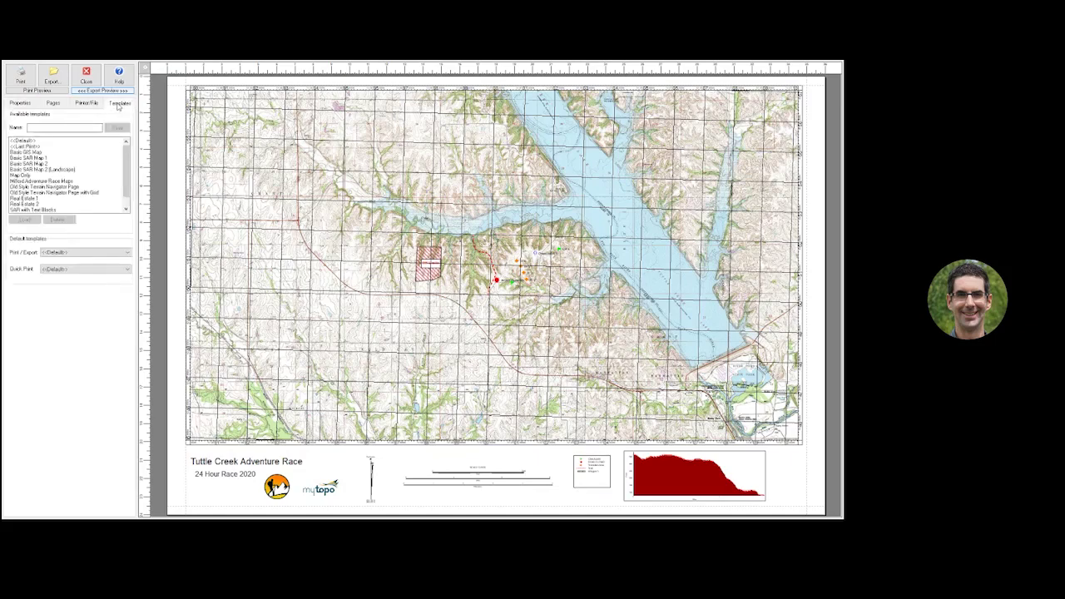
left_click(67, 128)
type("Tuttle Creek AR")
left_click(117, 128)
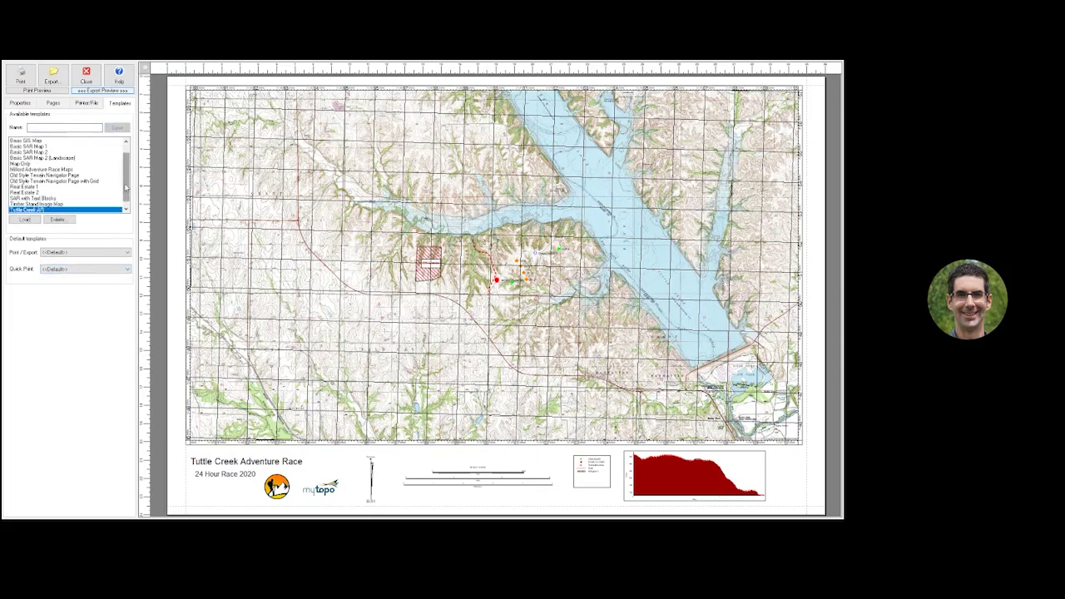
scroll(125, 188, "down", 1)
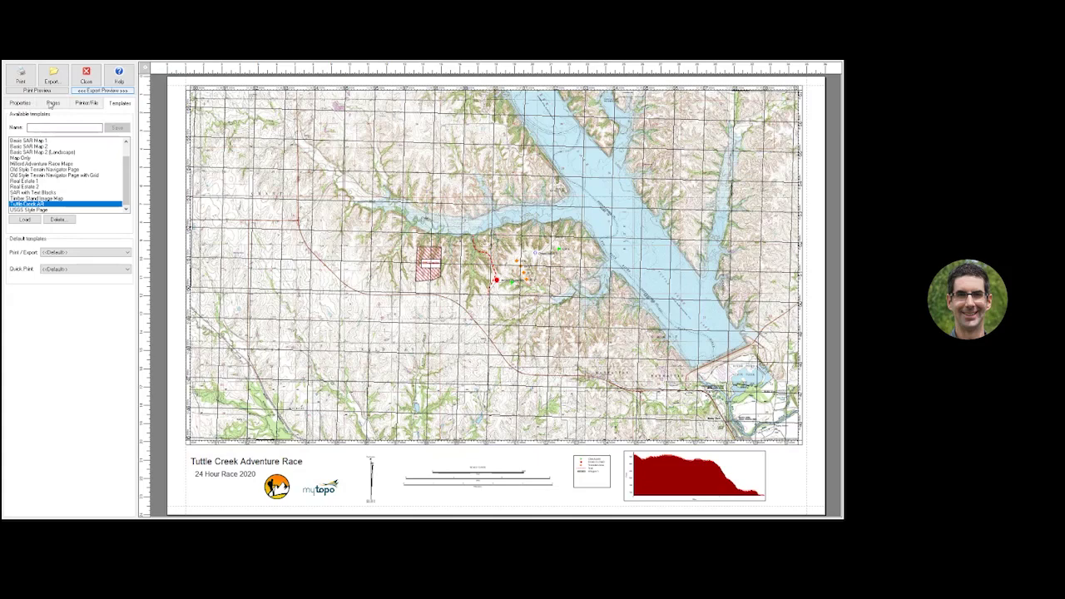
left_click(85, 103)
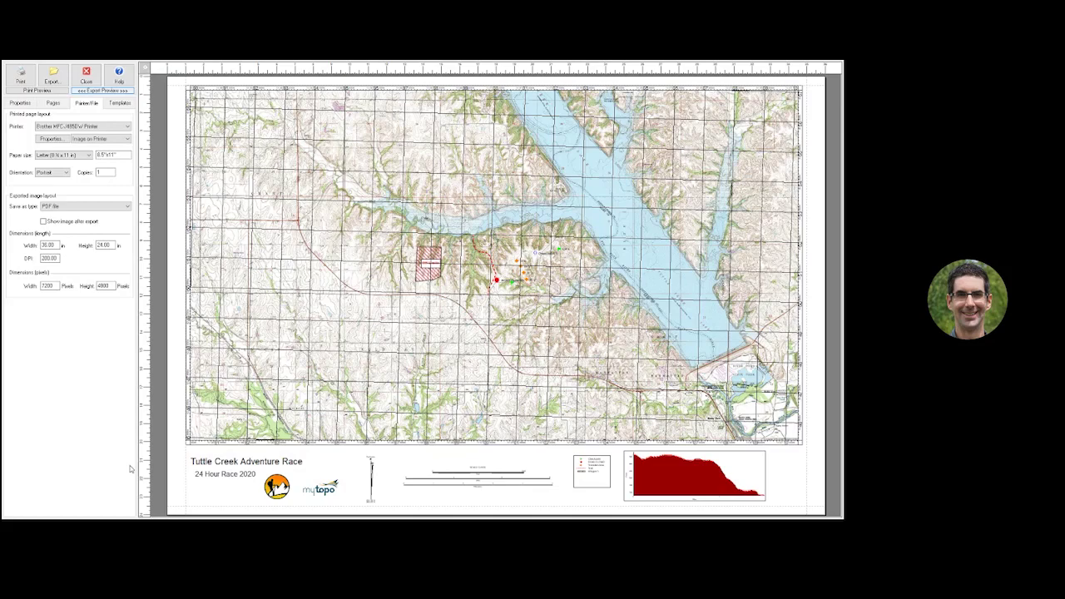
left_click(16, 104)
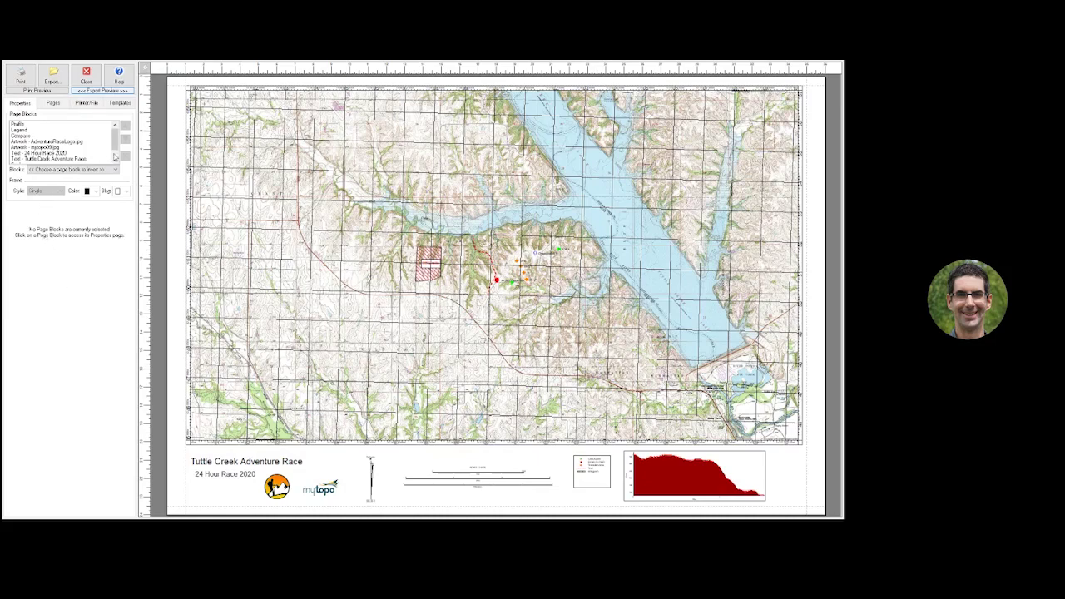
left_click(118, 173)
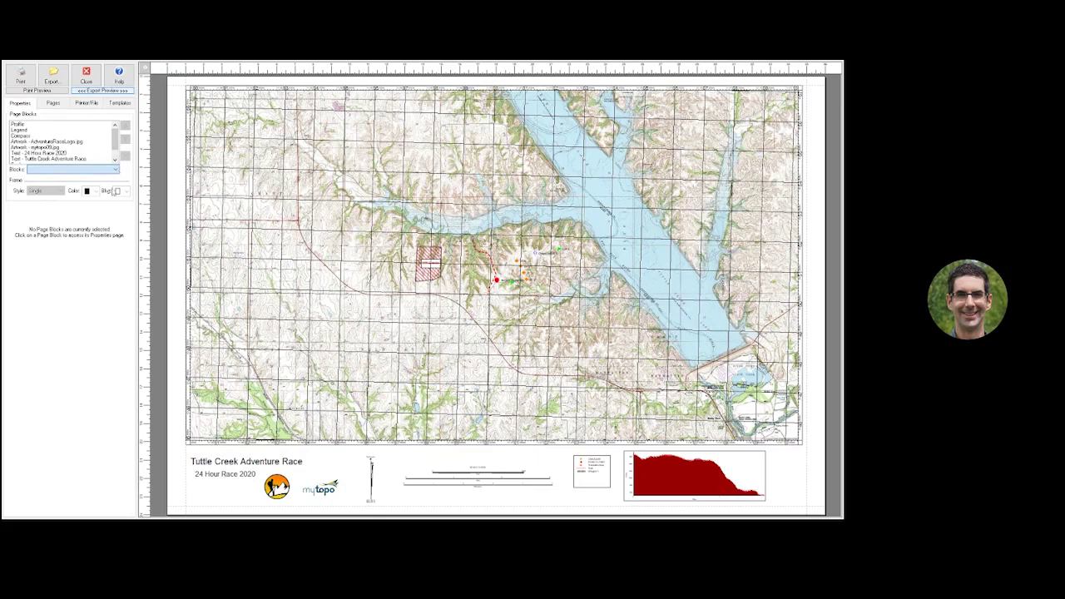
left_click(103, 283)
left_click(375, 480)
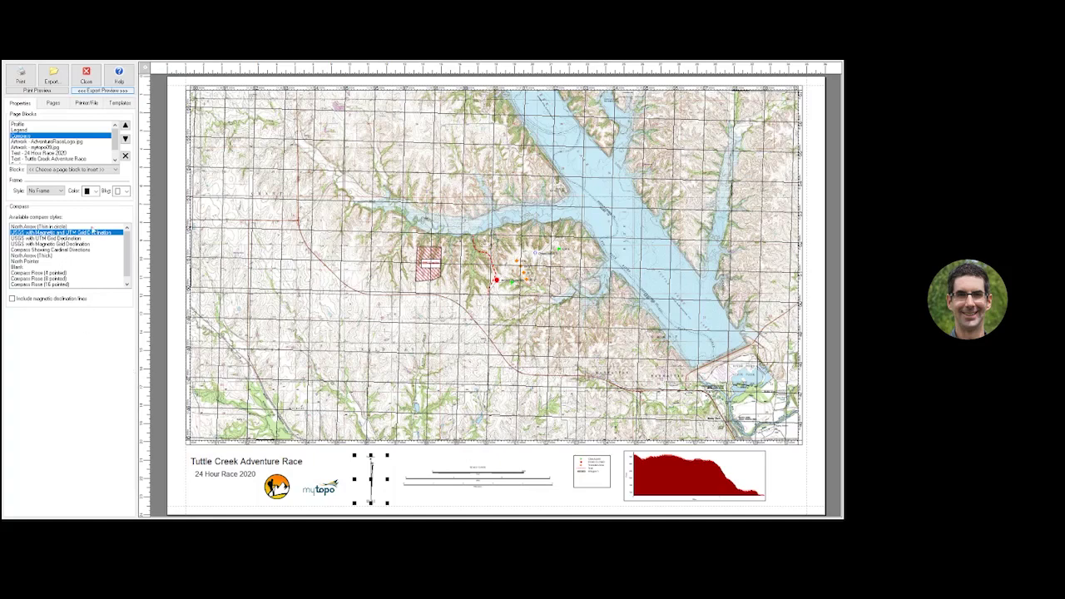
Insert a Summary block on the page and add the Magnetic Declination field to it.
left_click(106, 172)
key("Down")
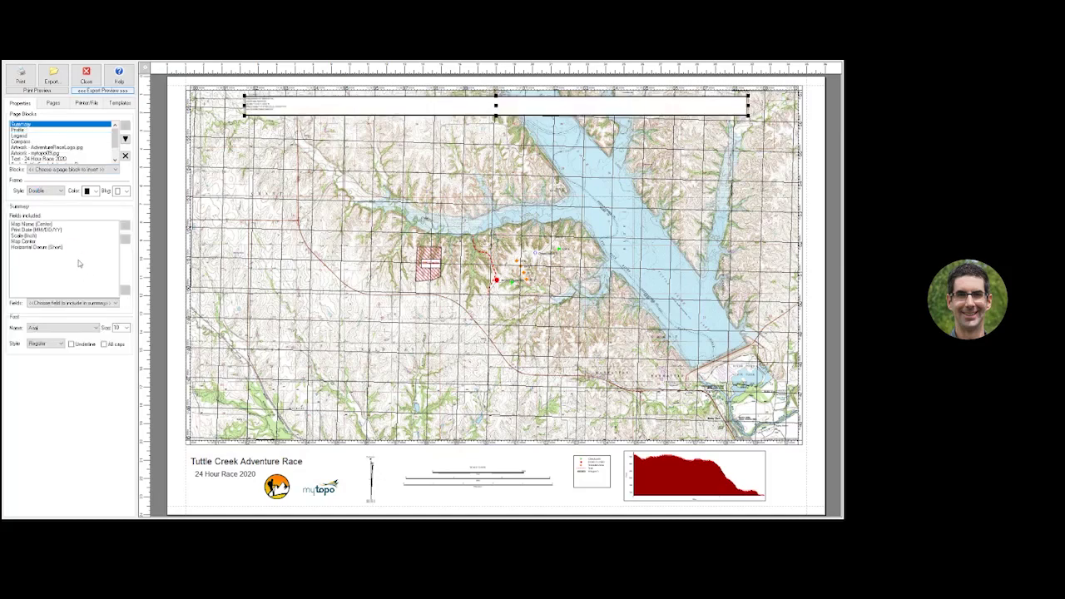
left_click(59, 304)
key("Down")
Set the summary text to font size 36 and shrink the block's frame closer to its text.
left_click(119, 327)
type("24")
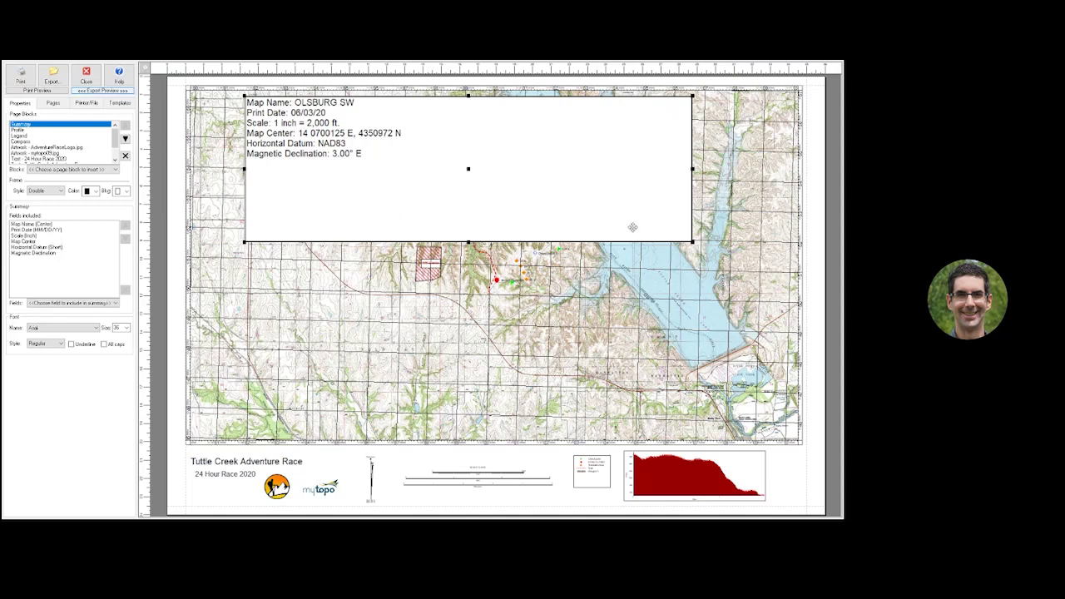
left_click_drag(691, 241, 472, 187)
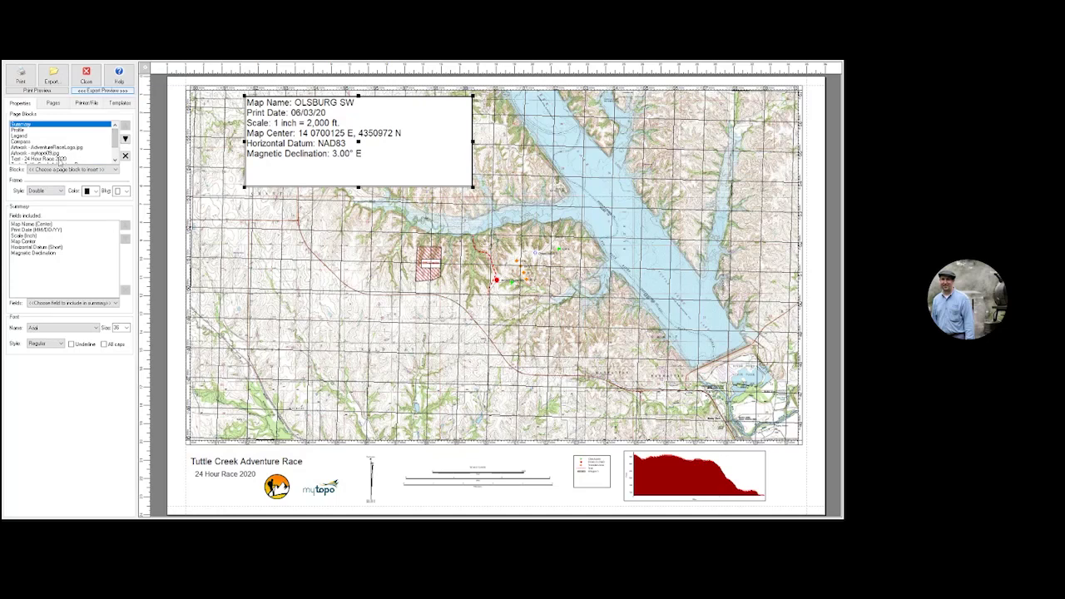
Select the 24 Hour Race 2020 text block and look through the fields that can be inserted in it.
left_click(58, 159)
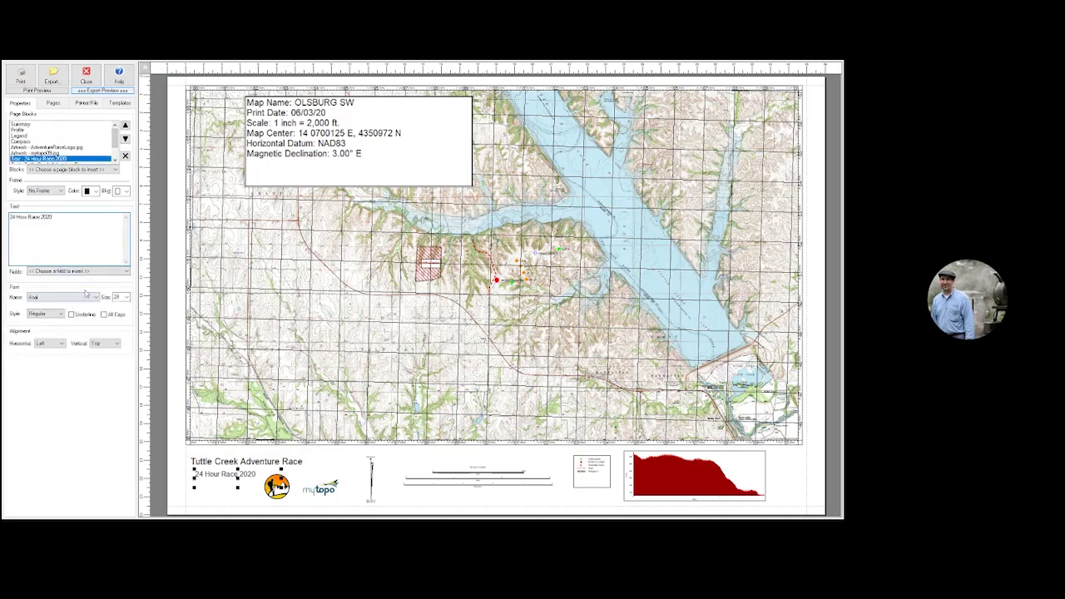
left_click(89, 273)
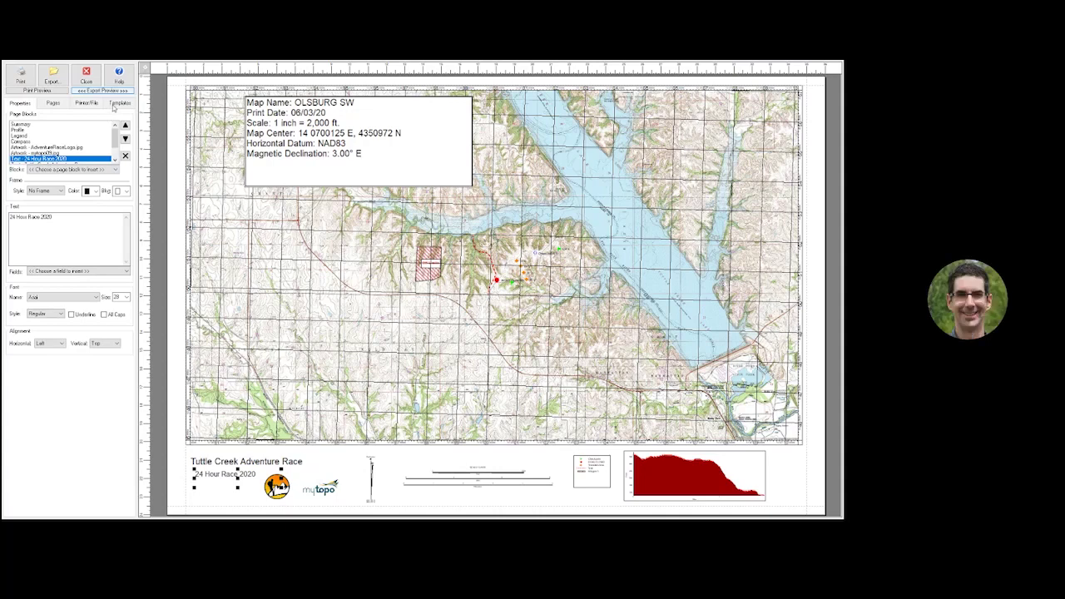
Save the updated page layout as a template named Tuttle Creek Adventure Race.
left_click(116, 105)
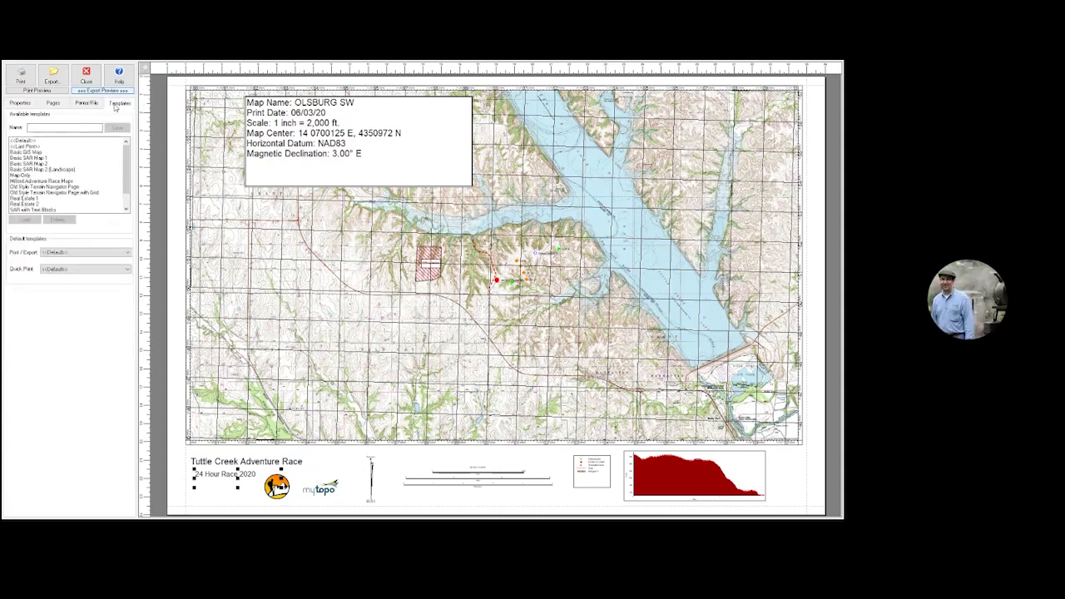
left_click(48, 128)
type("Tuttle")
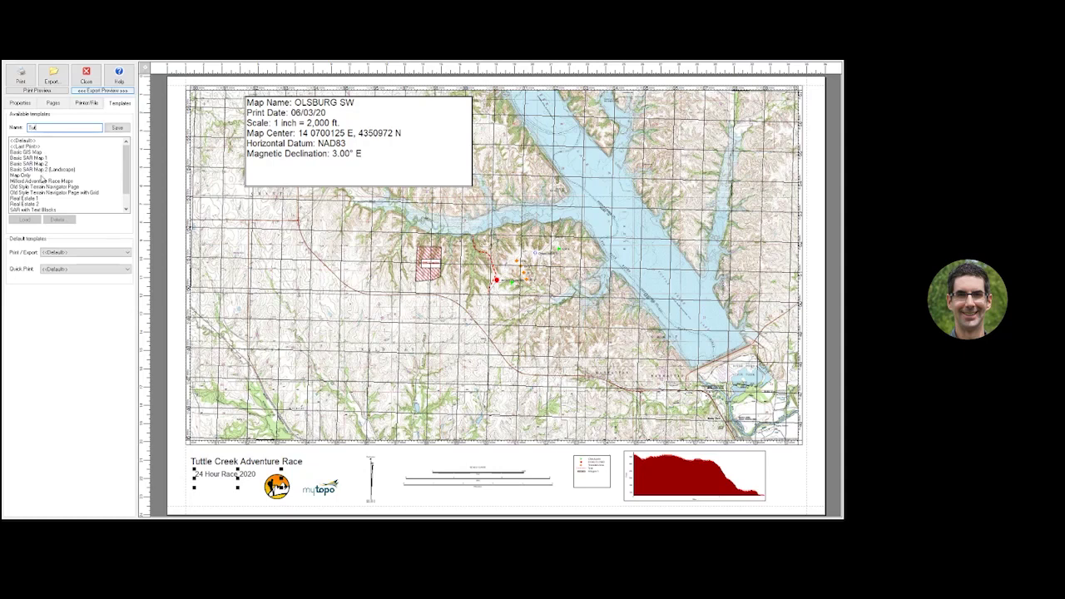
type(" C")
scroll(79, 184, "down", 1)
type("reek")
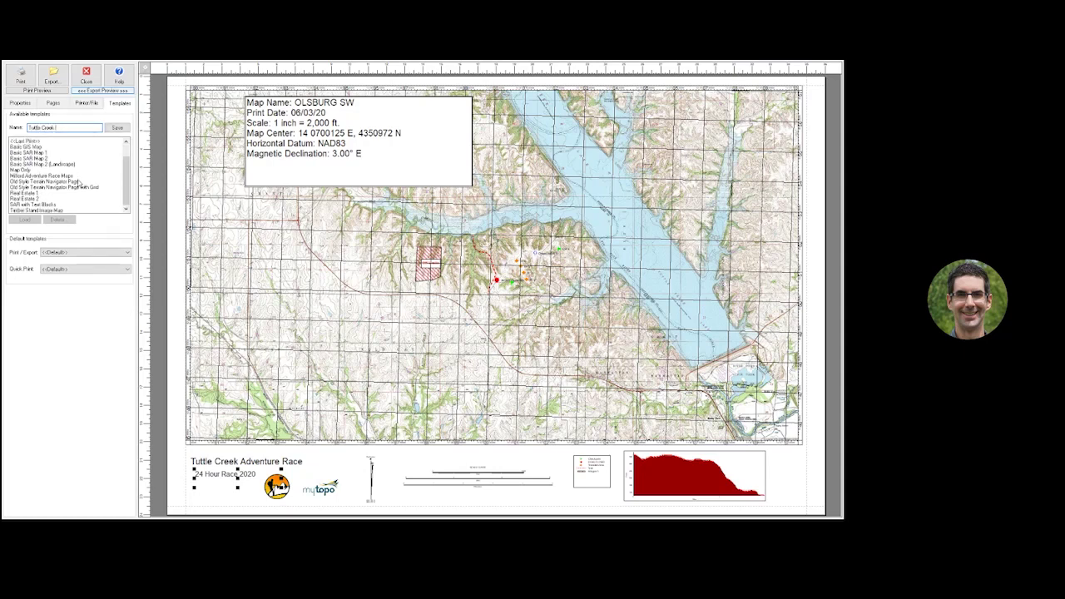
scroll(79, 184, "down", 2)
type("Adven")
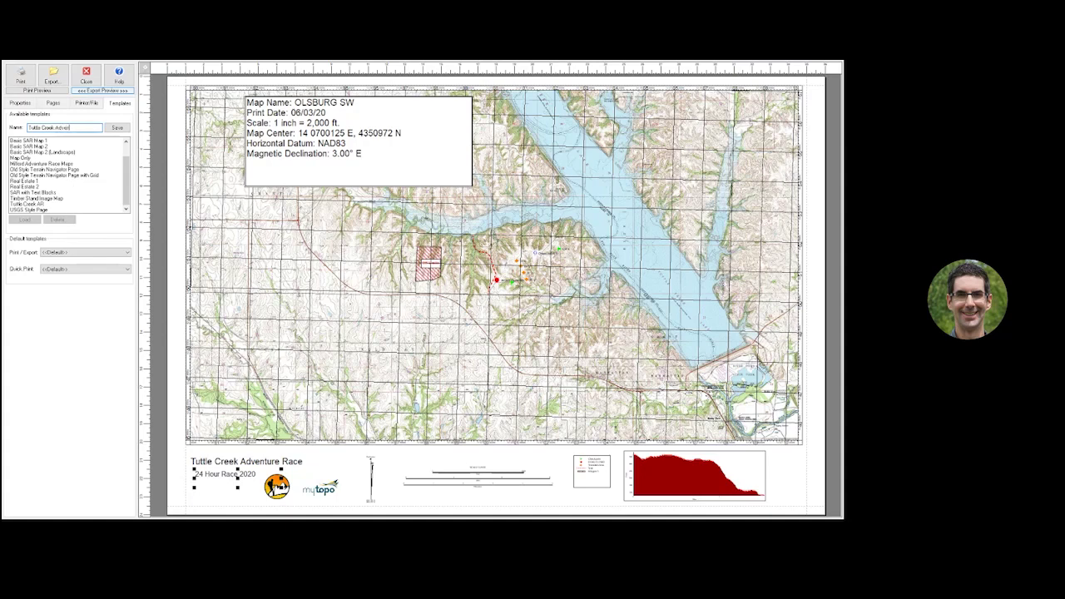
type("ture Race")
left_click(125, 129)
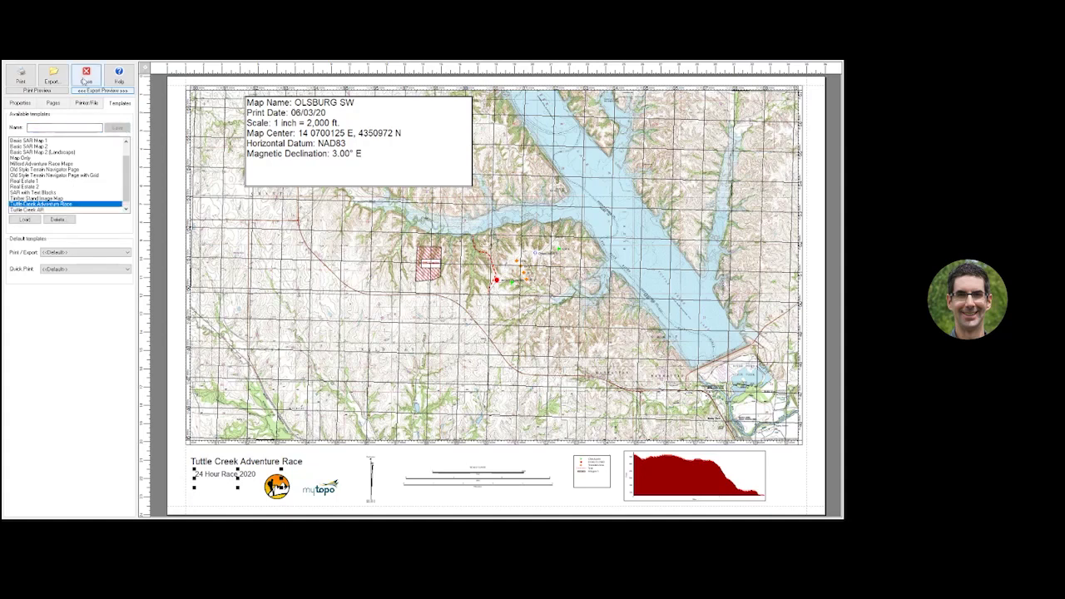
Close the current page layout, reopen the print layout and switch it to the export preview.
left_click(85, 76)
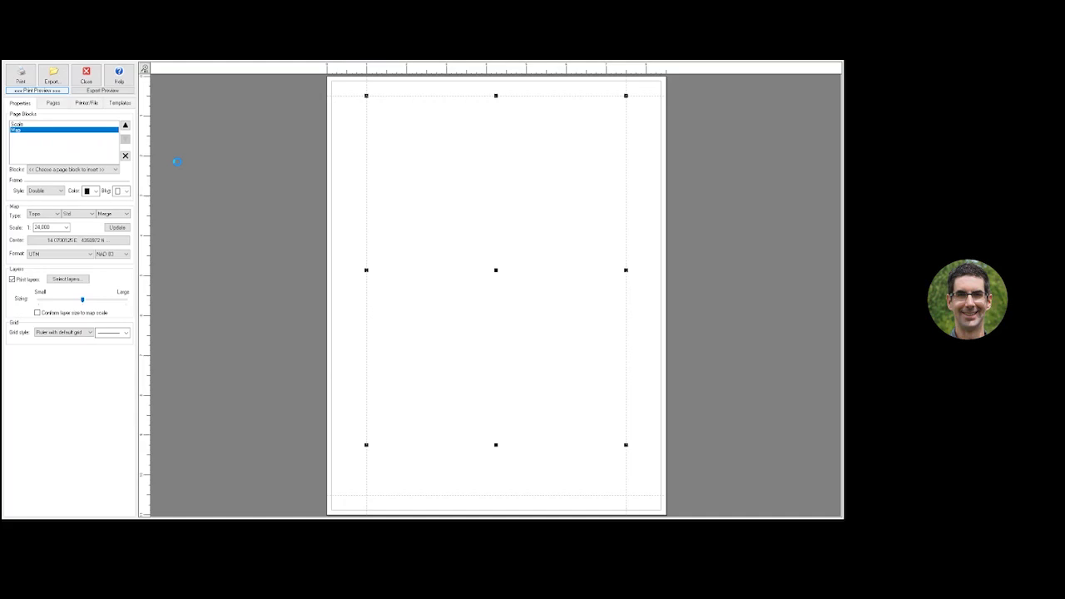
left_click(119, 103)
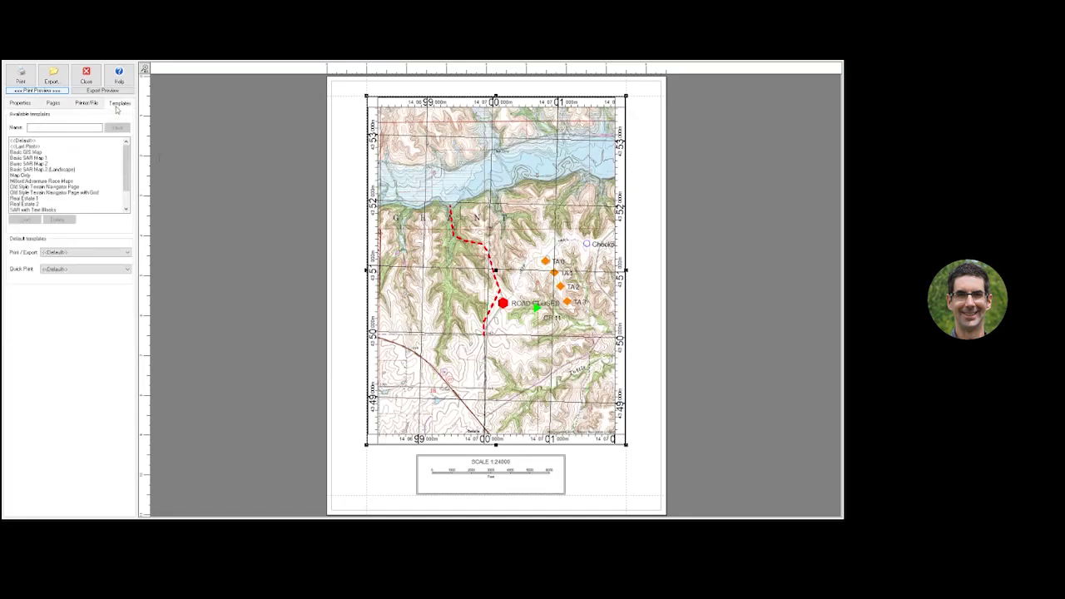
scroll(70, 200, "down", 2)
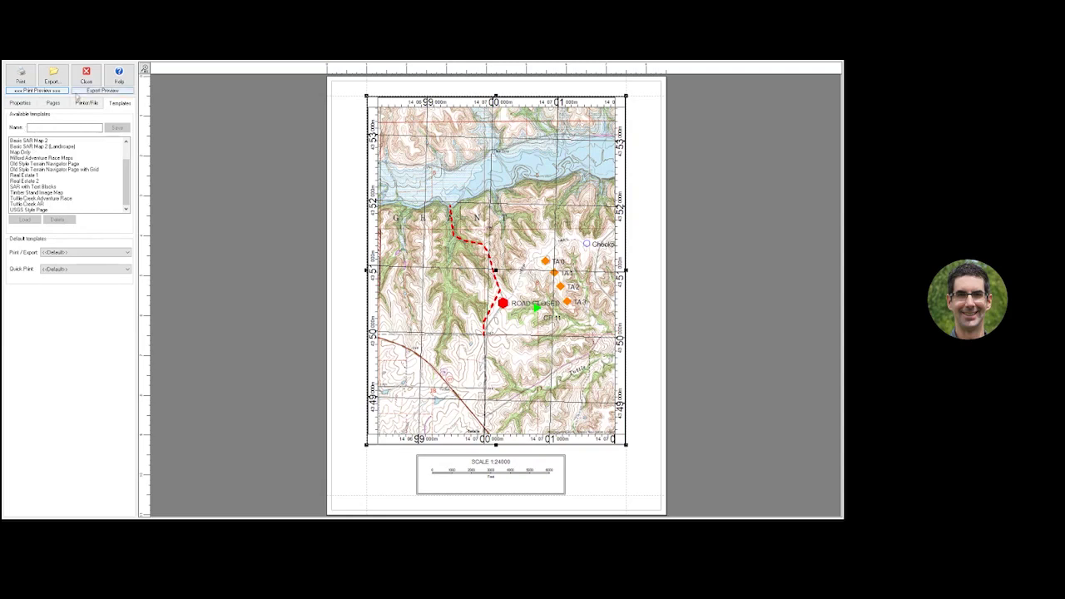
left_click(98, 90)
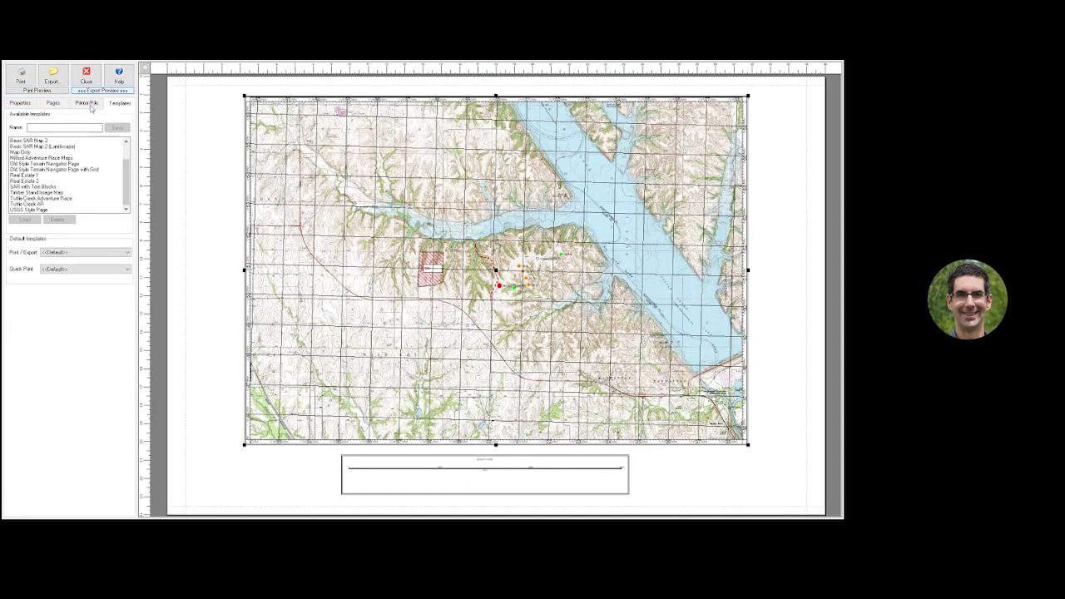
Load the saved Tuttle Creek Adventure Race template into the export layout.
left_click(92, 104)
left_click(119, 103)
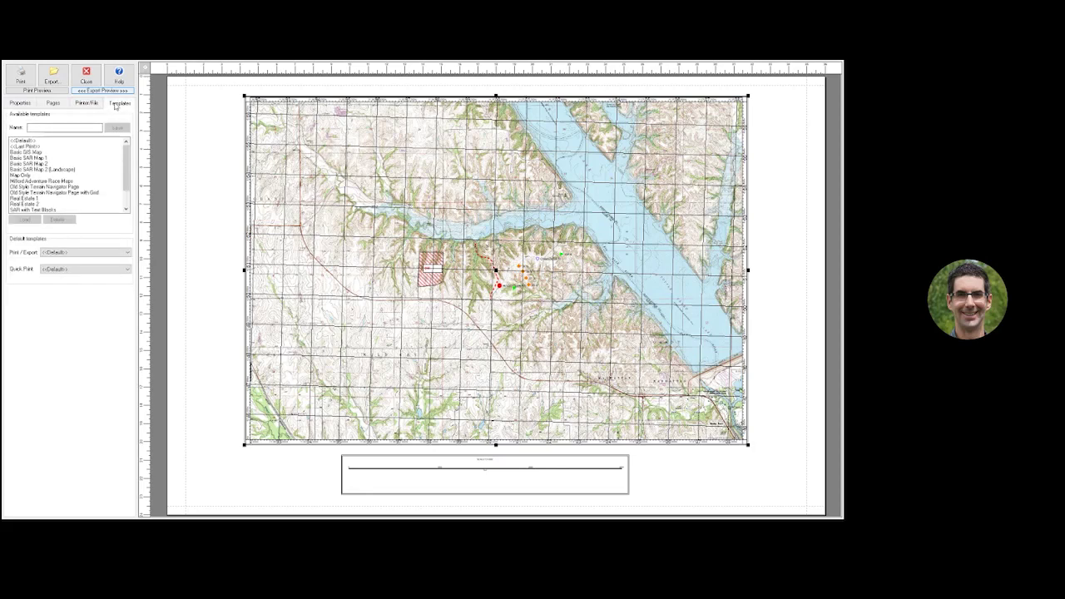
scroll(126, 175, "down", 2)
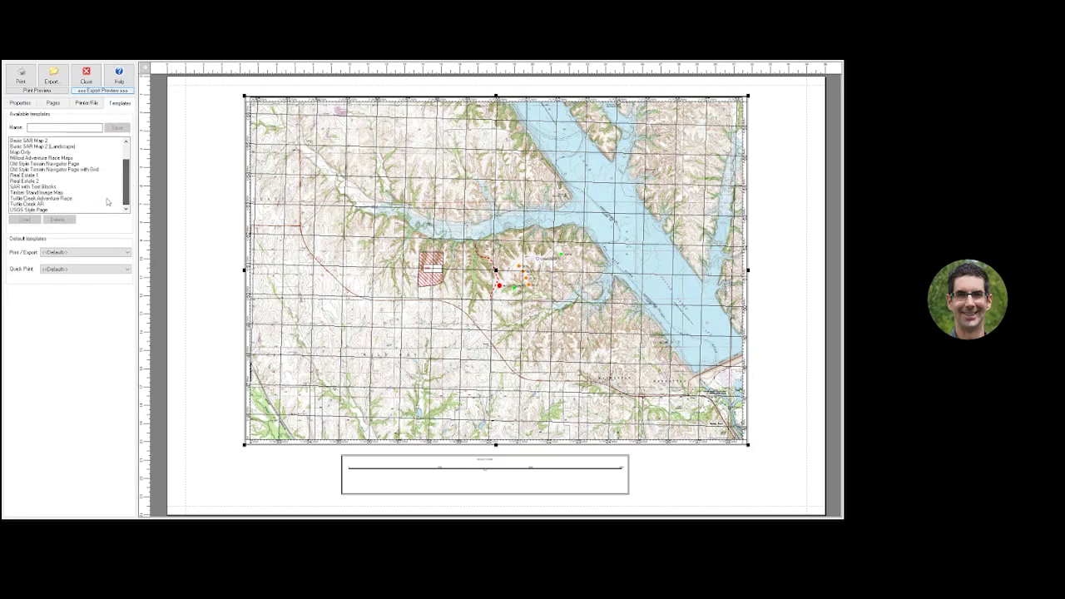
left_click(41, 198)
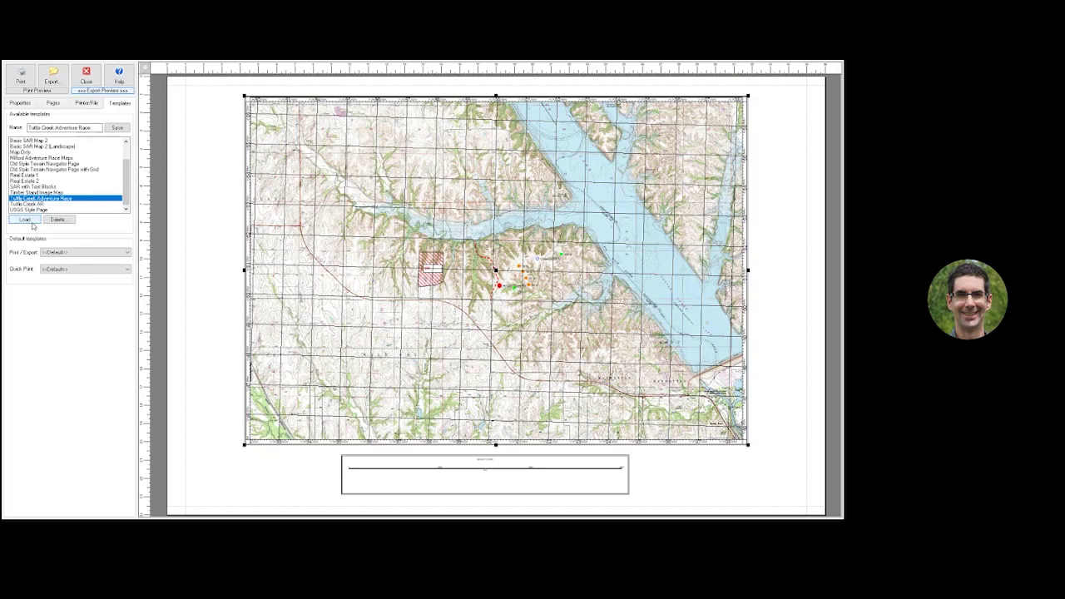
left_click(30, 220)
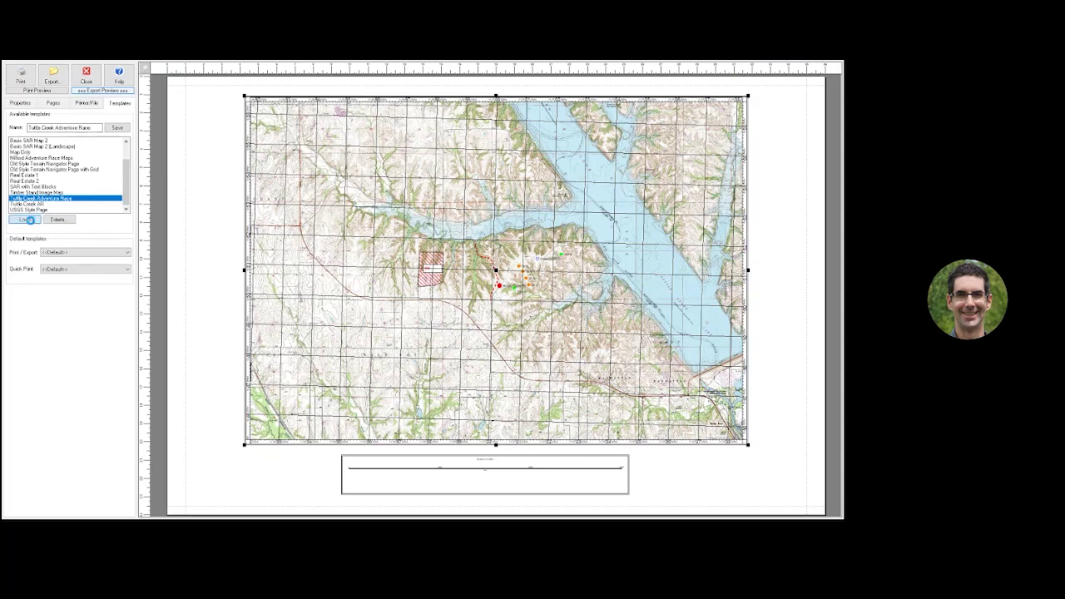